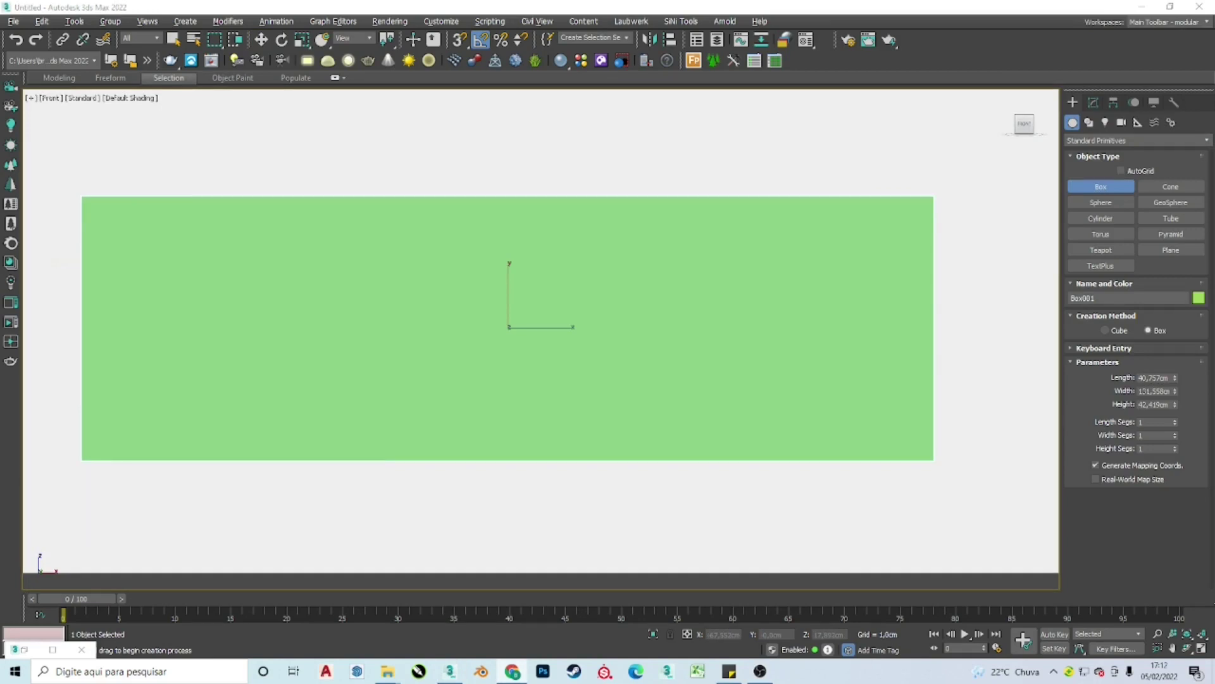
Step: Set the seat box Length to 75 and widen it to match the reference sofa seat
text(75)
key(Return)
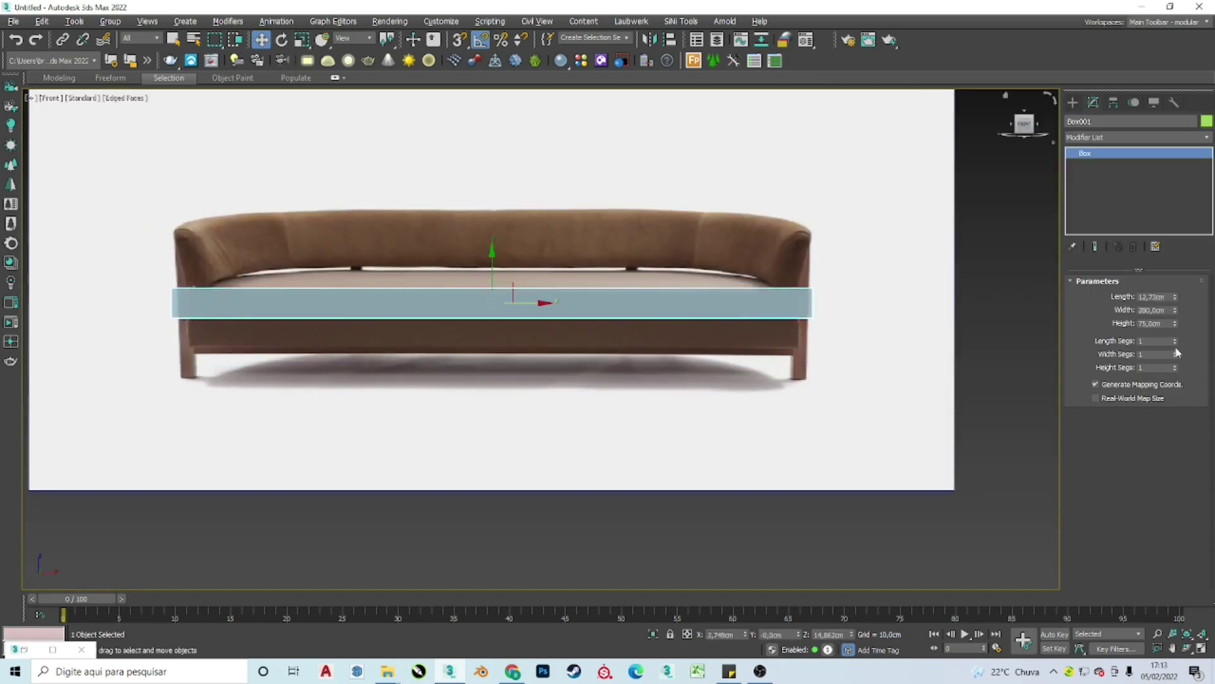
drag(1175, 312, 1175, 304)
key(t)
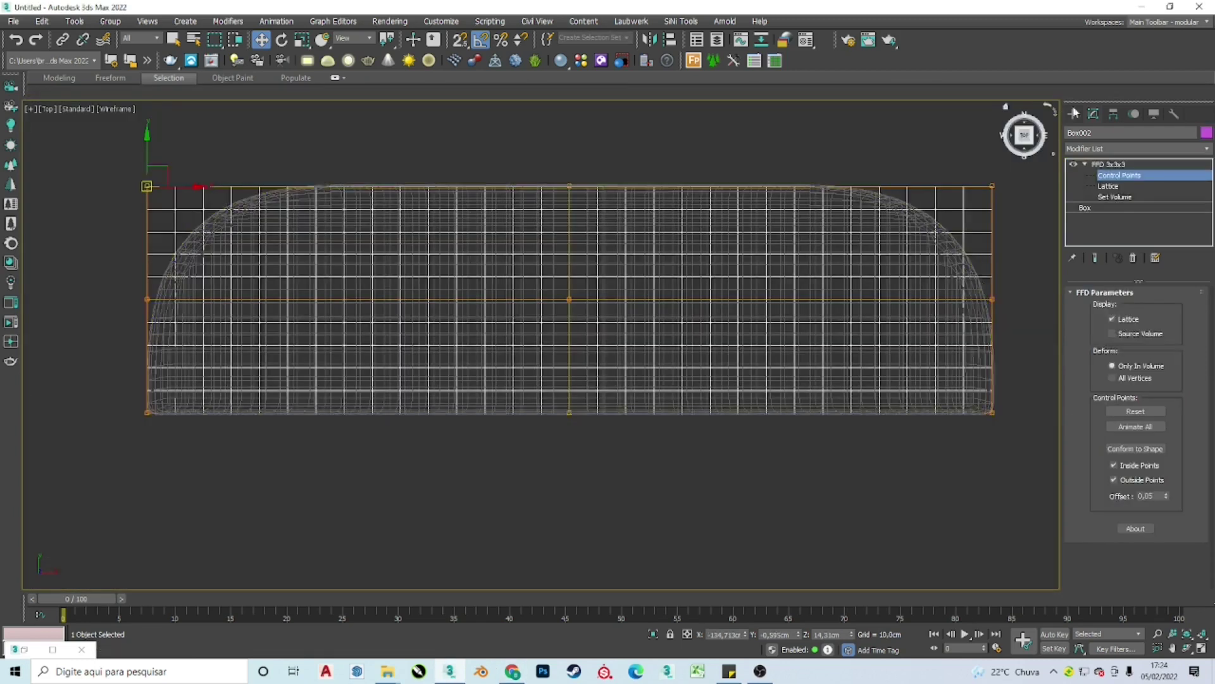
Step: Place a cylinder at the seat's right end, add cap rings, and convert it to Editable Poly
drag(865, 206, 771, 299)
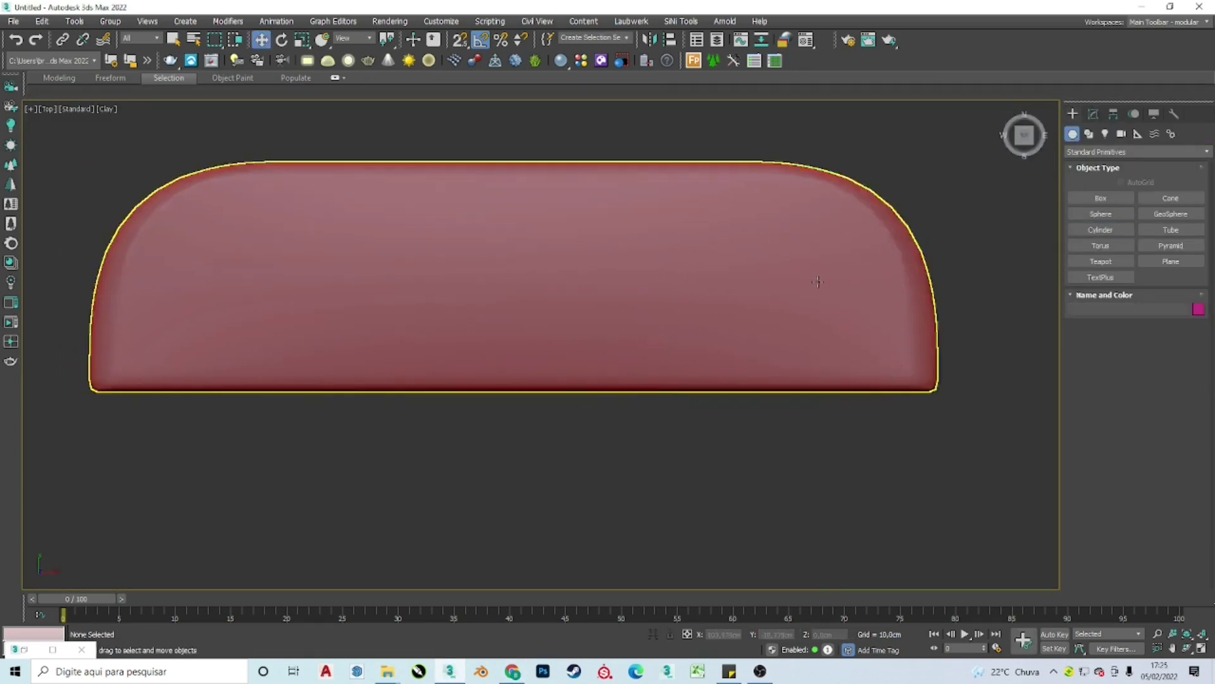
key(w)
drag(866, 196, 883, 194)
click(1093, 114)
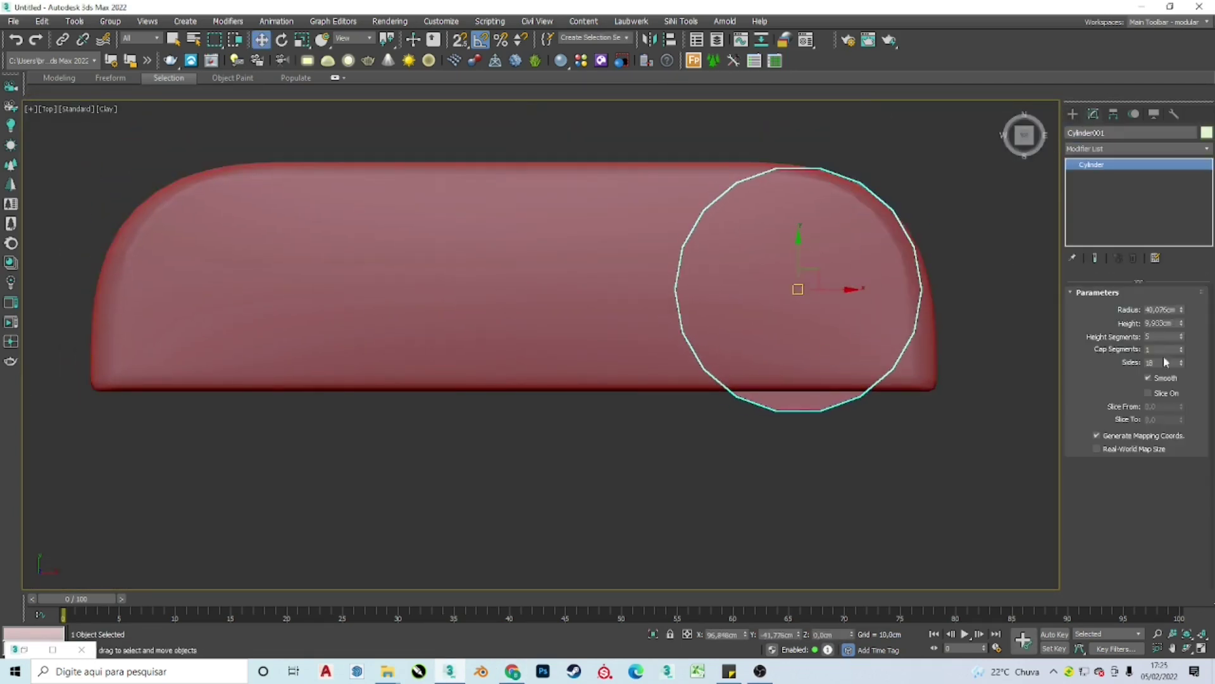
key(F4)
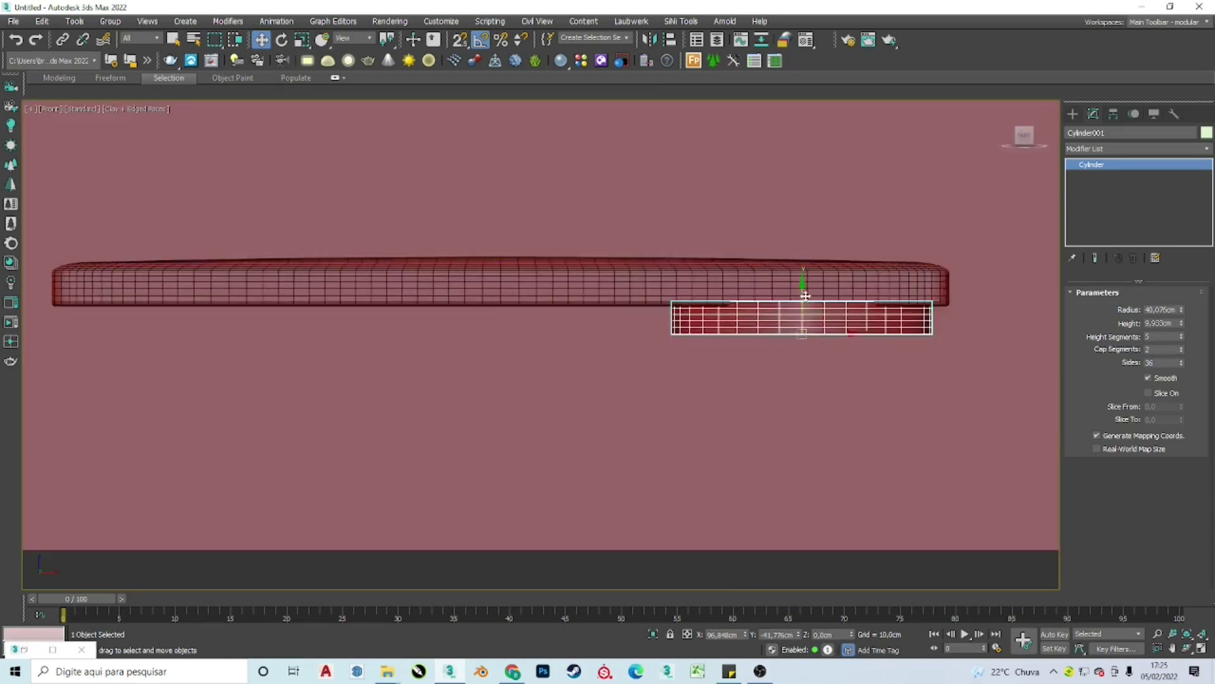
click(1181, 347)
click(1181, 347)
right_click(820, 236)
click(949, 364)
Step: Delete the cylinder's left-half vertices, leaving a quarter-round cap
key(1)
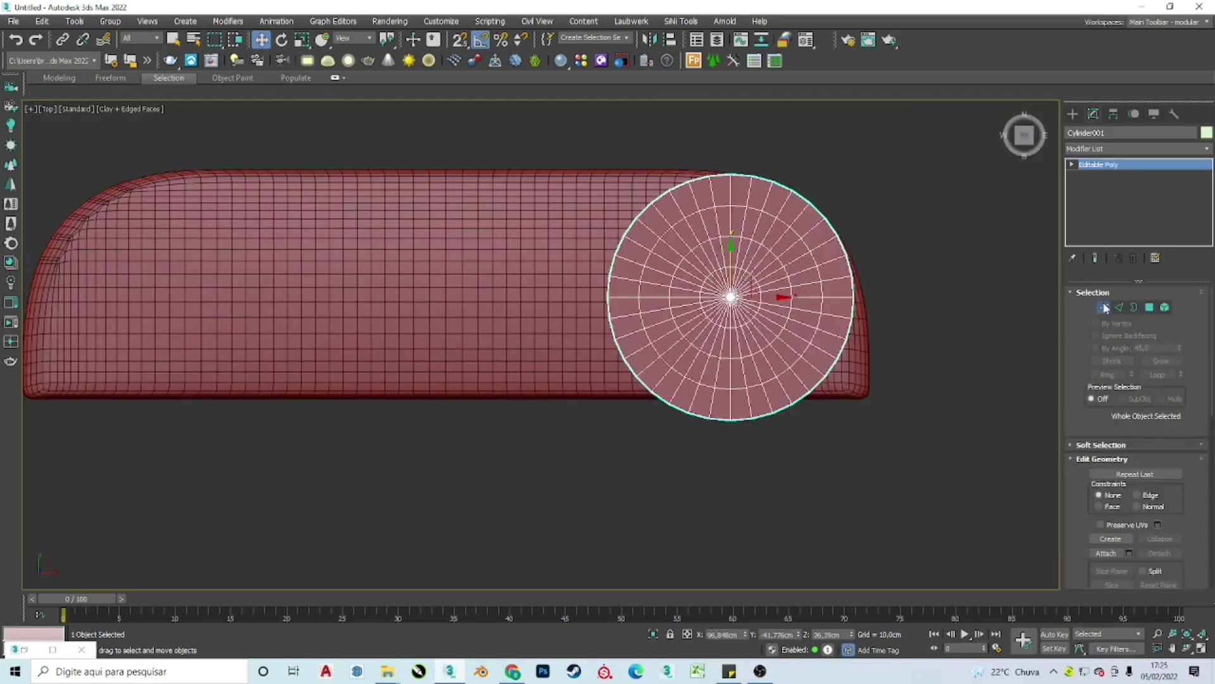
drag(598, 159, 730, 502)
key(Delete)
click(1024, 135)
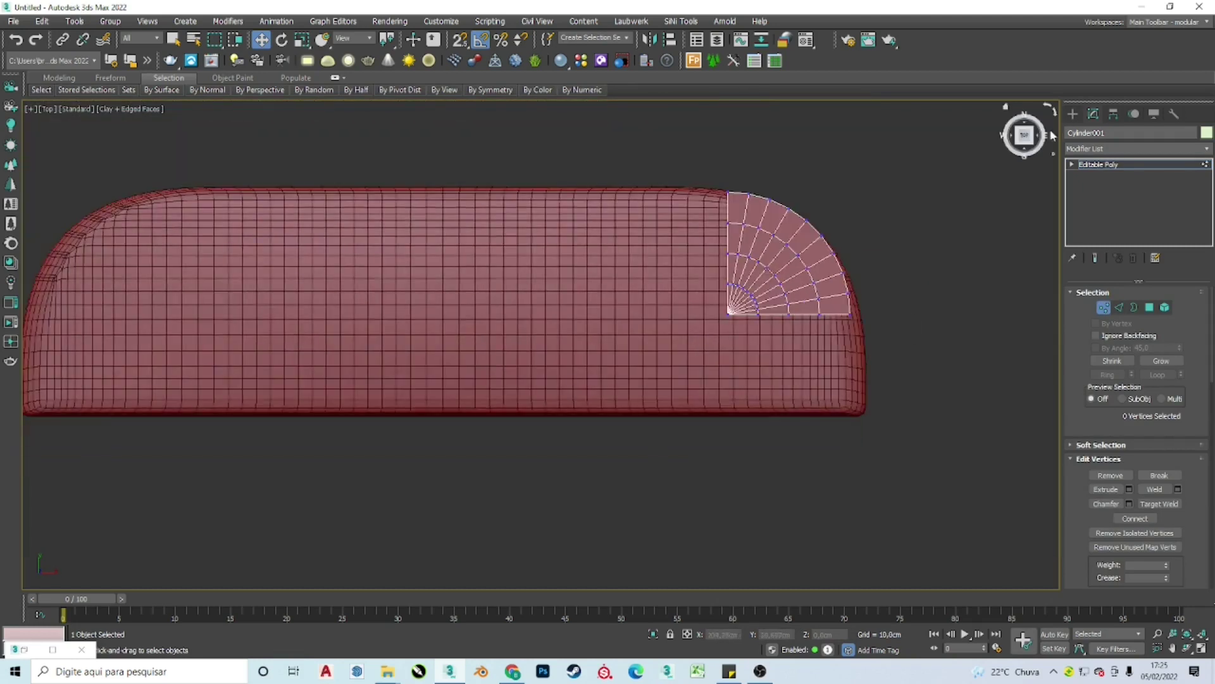
click(1119, 307)
scroll(742, 320, up, 3)
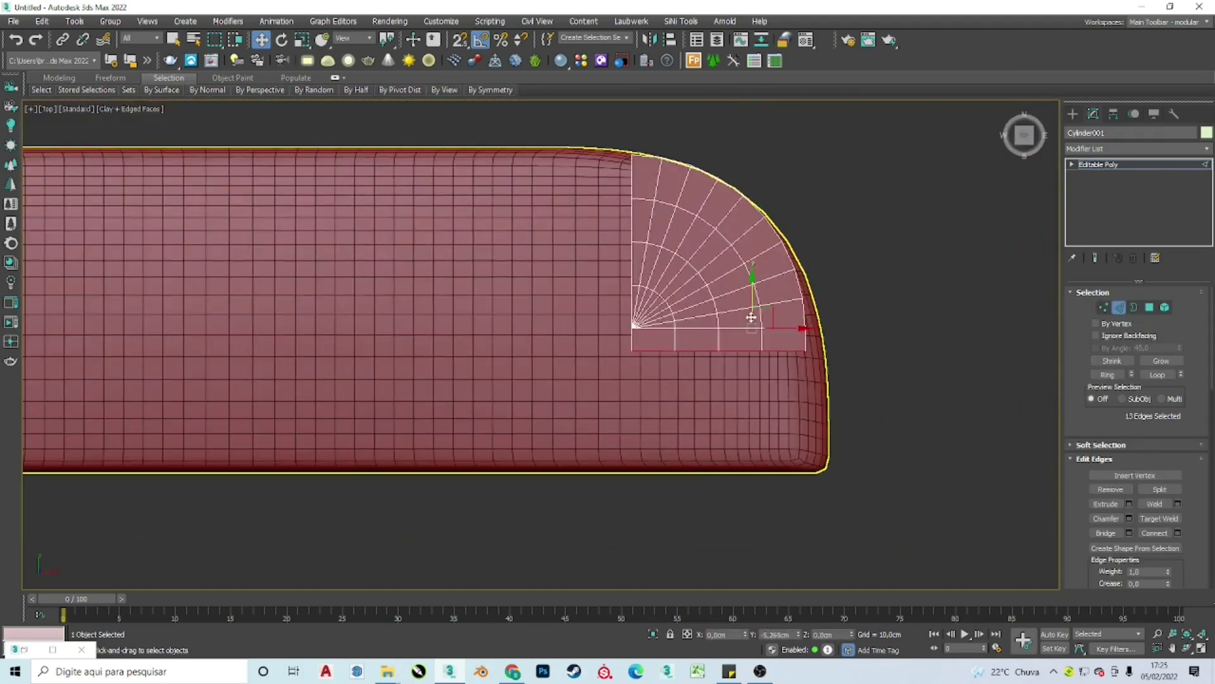
mouse_move(749, 417)
alt+middle_down()
mouse_move(749, 443)
mouse_move(797, 412)
mouse_move(417, 409)
alt+middle_up()
click(762, 420)
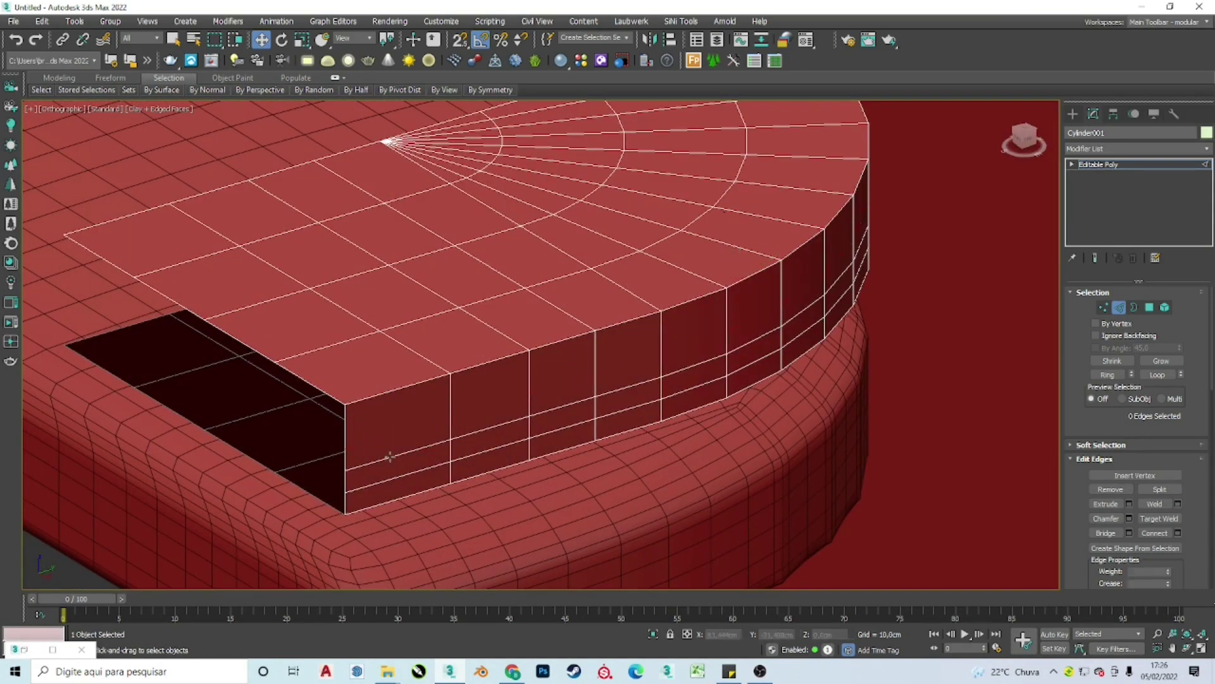
scroll(365, 419, down, 3)
Step: Shift-extrude the cap's edge loops into a slab and drag its border left to the seat's middle
double_click(583, 454)
alt+middle_drag(582, 455, 689, 446)
double_click(667, 458)
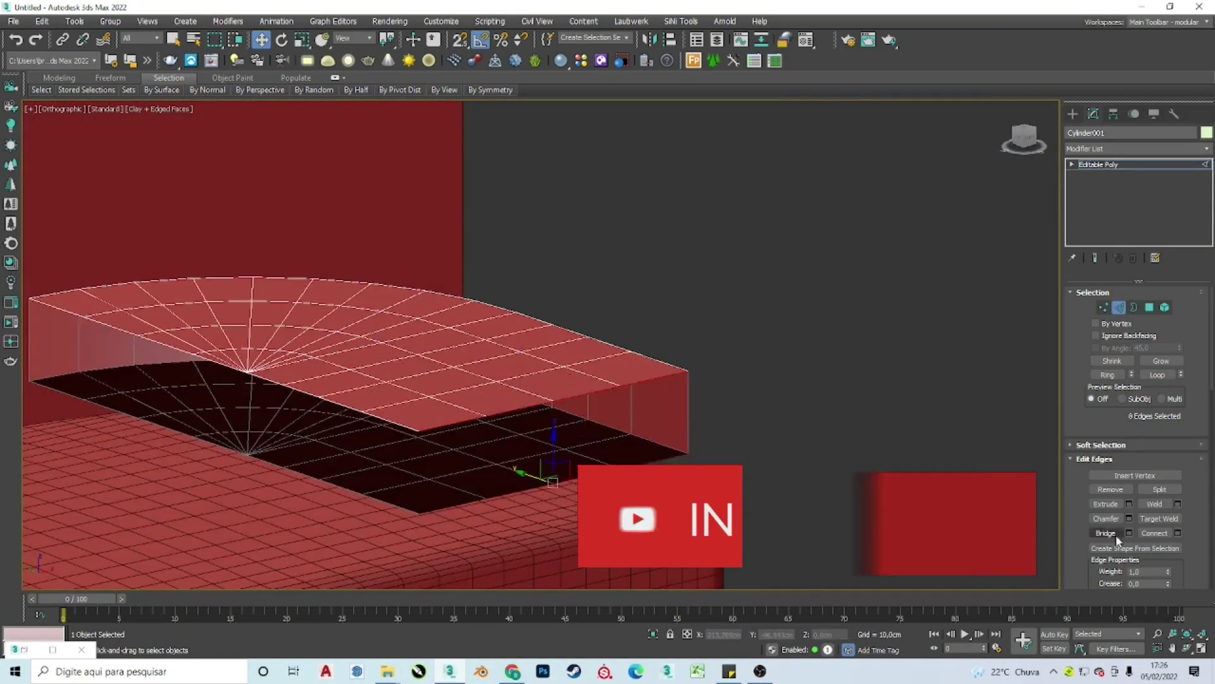
middle_drag(198, 357, 365, 341)
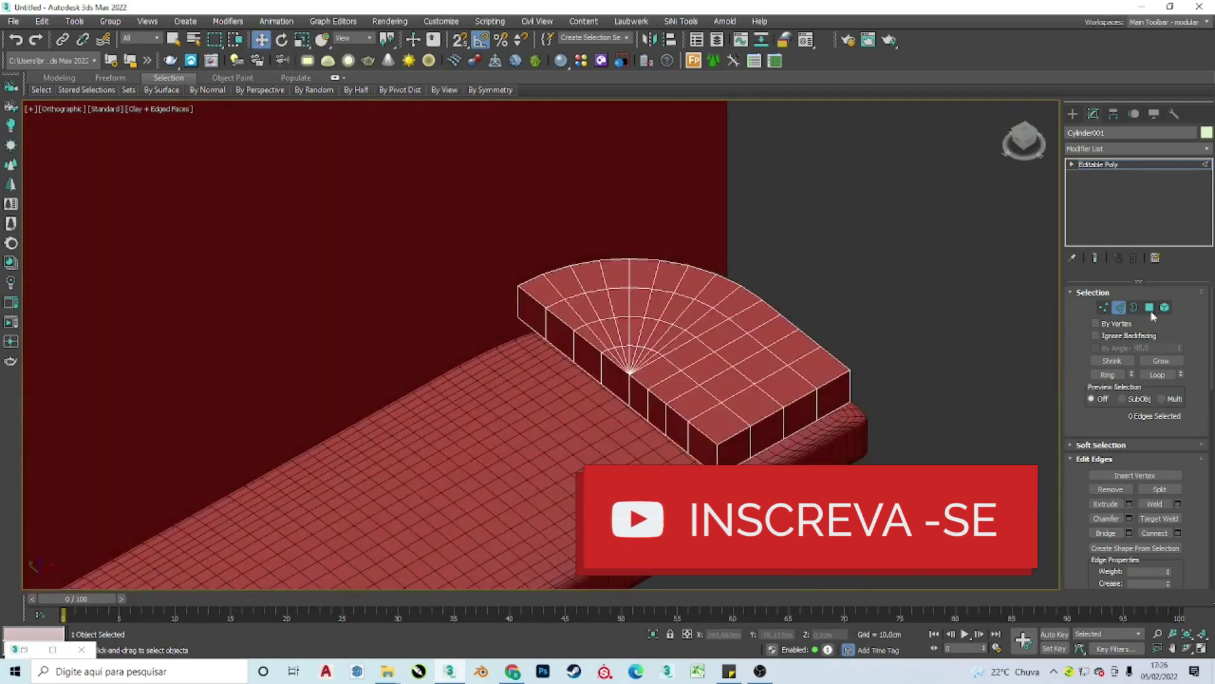
key(t)
key(3)
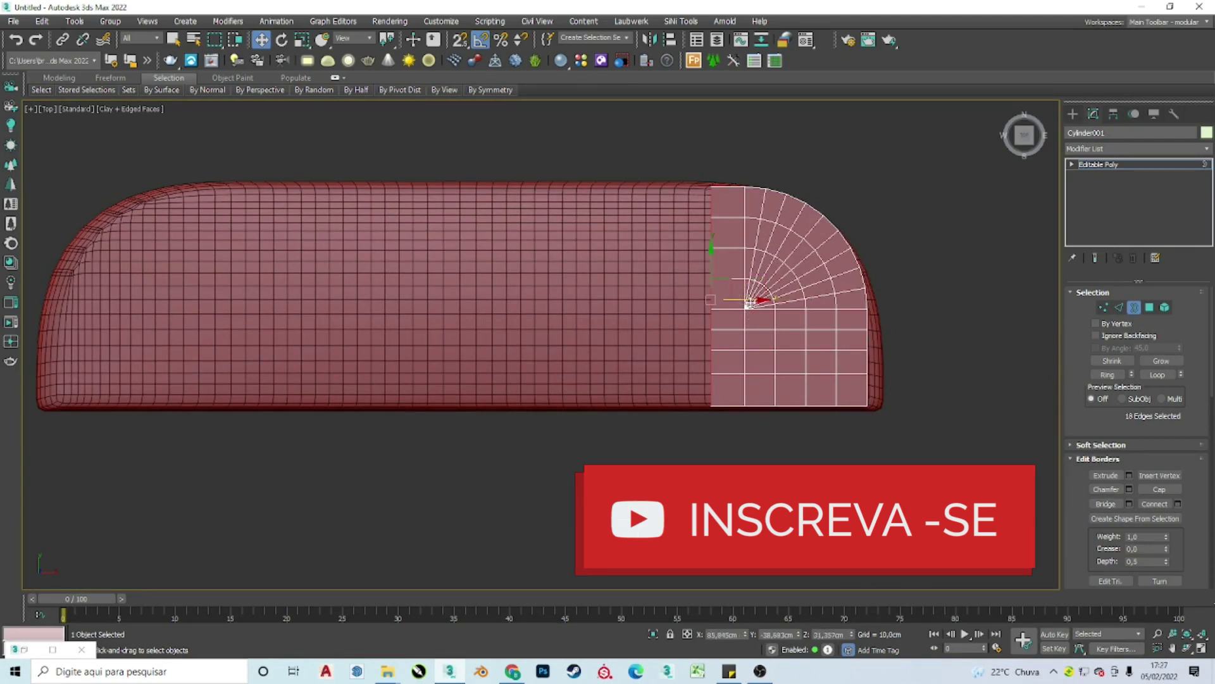
shift+drag(654, 300, 530, 301)
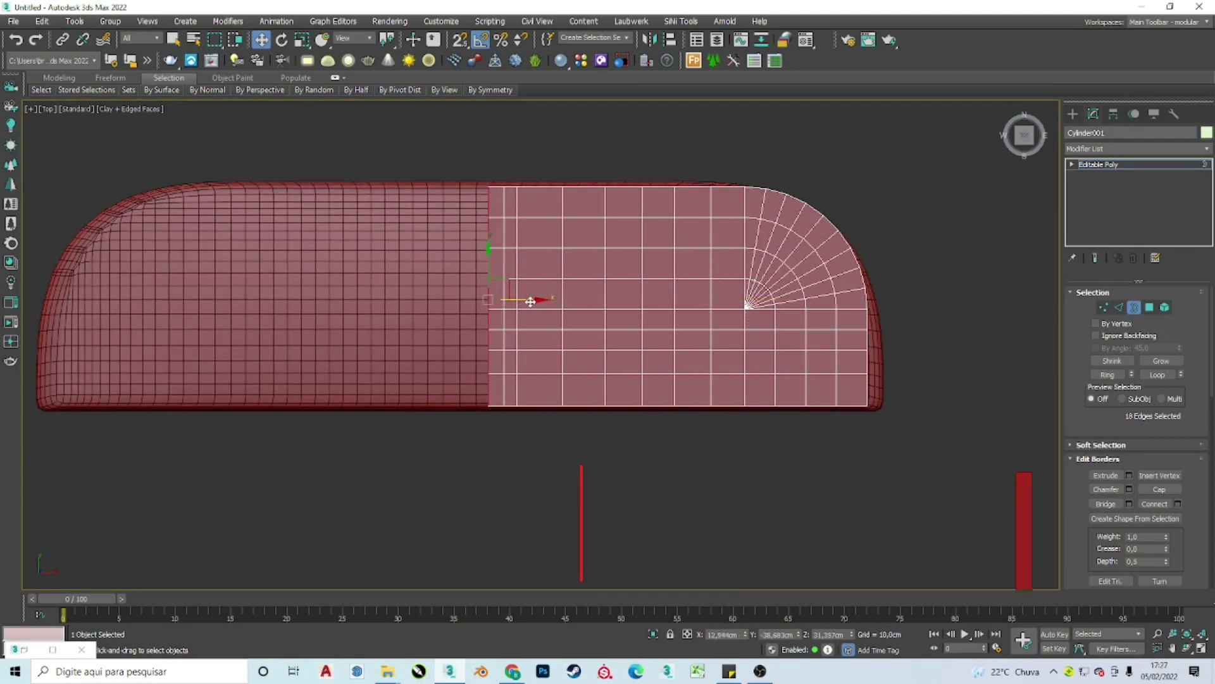
Step: Add a Symmetry modifier to the cushion half, showing the mirrored result while editing
click(1125, 148)
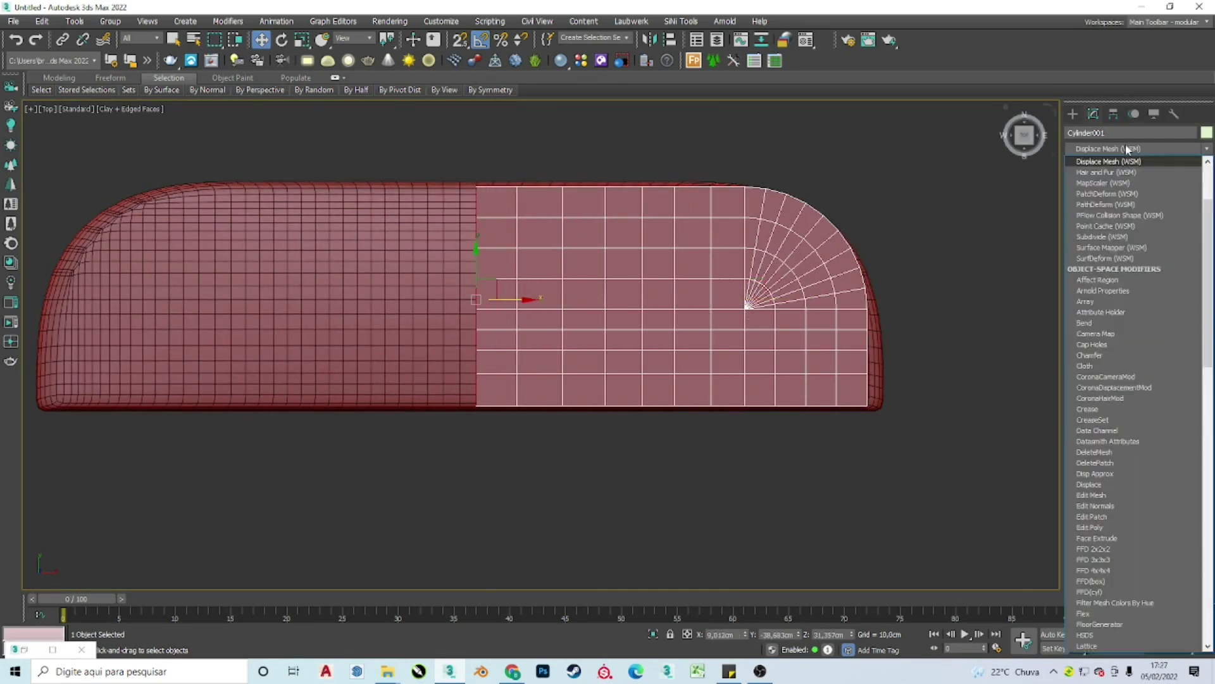
text(sym)
key(Return)
click(1103, 331)
click(1105, 175)
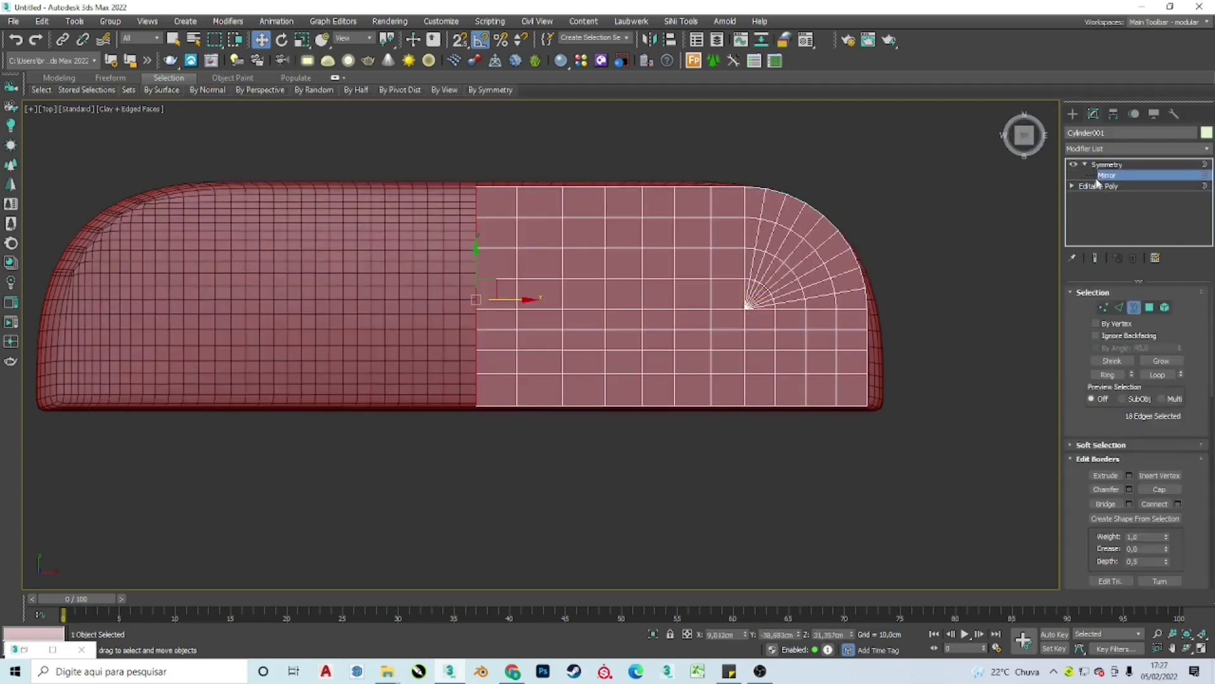
click(1107, 186)
click(1094, 258)
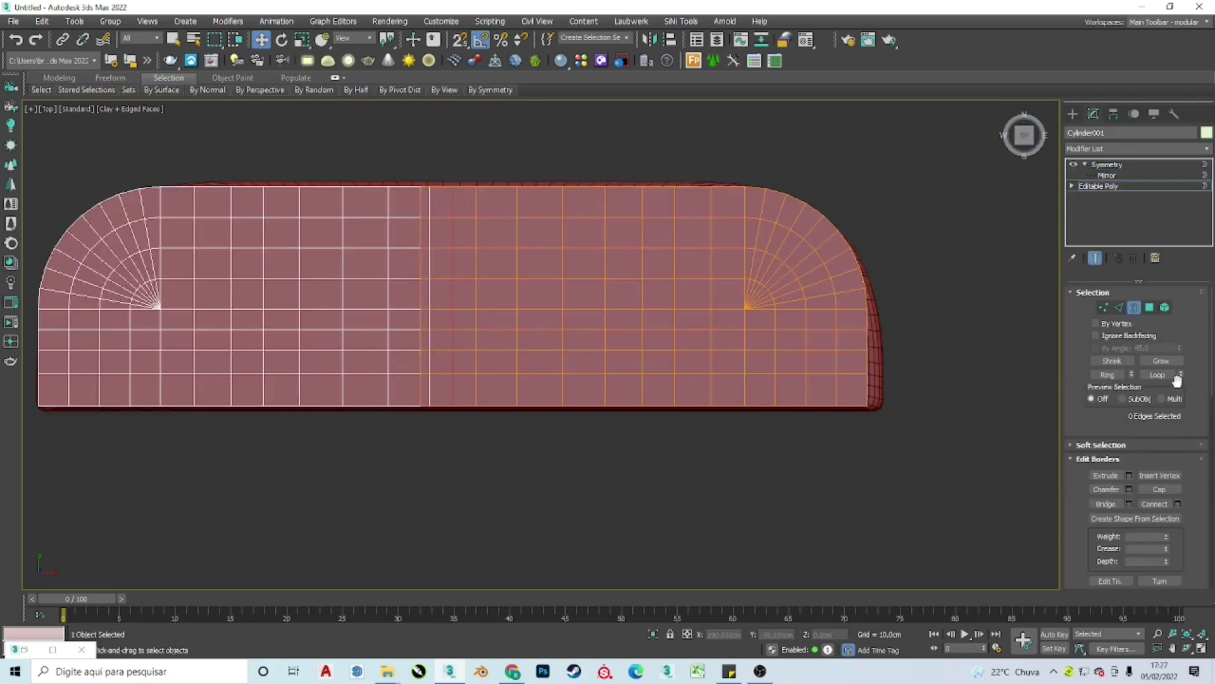
click(1107, 164)
Step: Connect new edge loops around the cushion sides and add TurboSmooth to the stack
key(f)
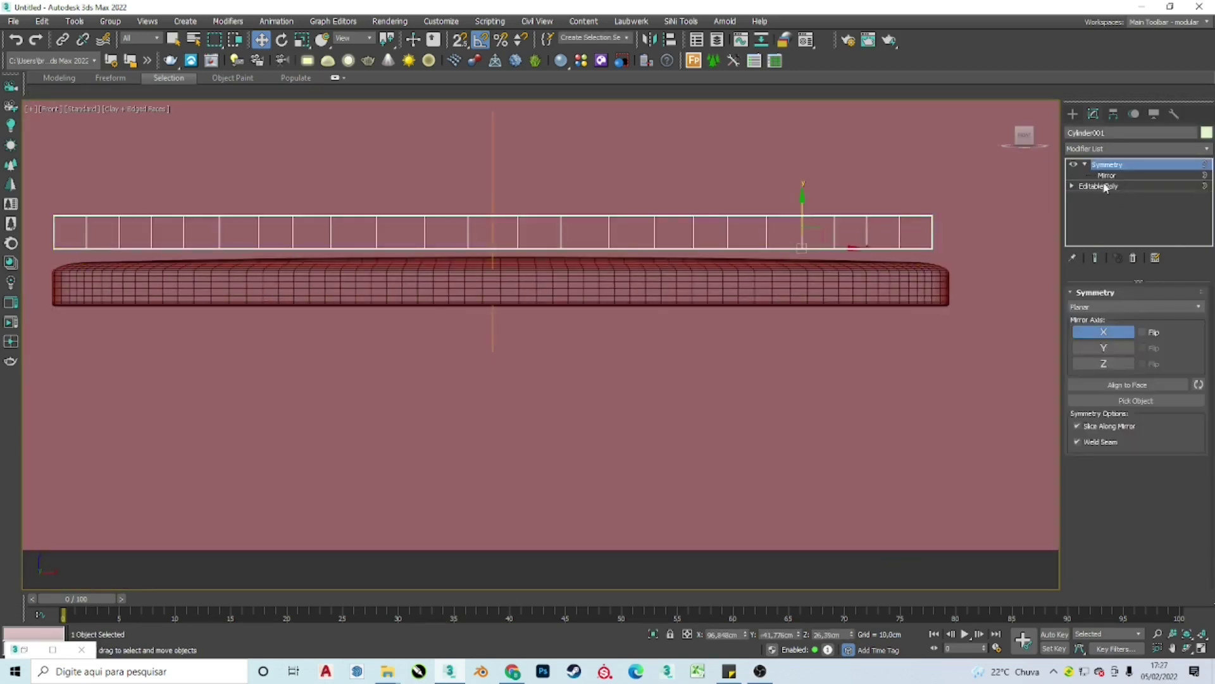
click(1105, 186)
key(2)
alt+middle_drag(854, 239, 788, 275)
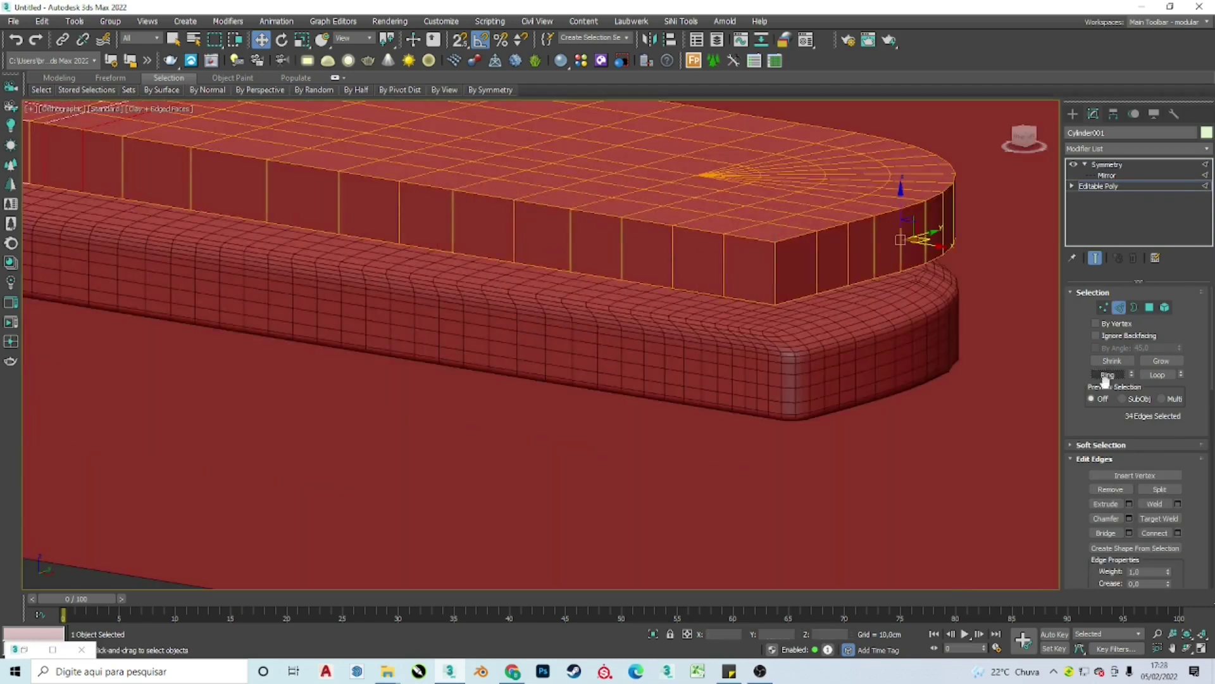
click(547, 407)
click(1136, 148)
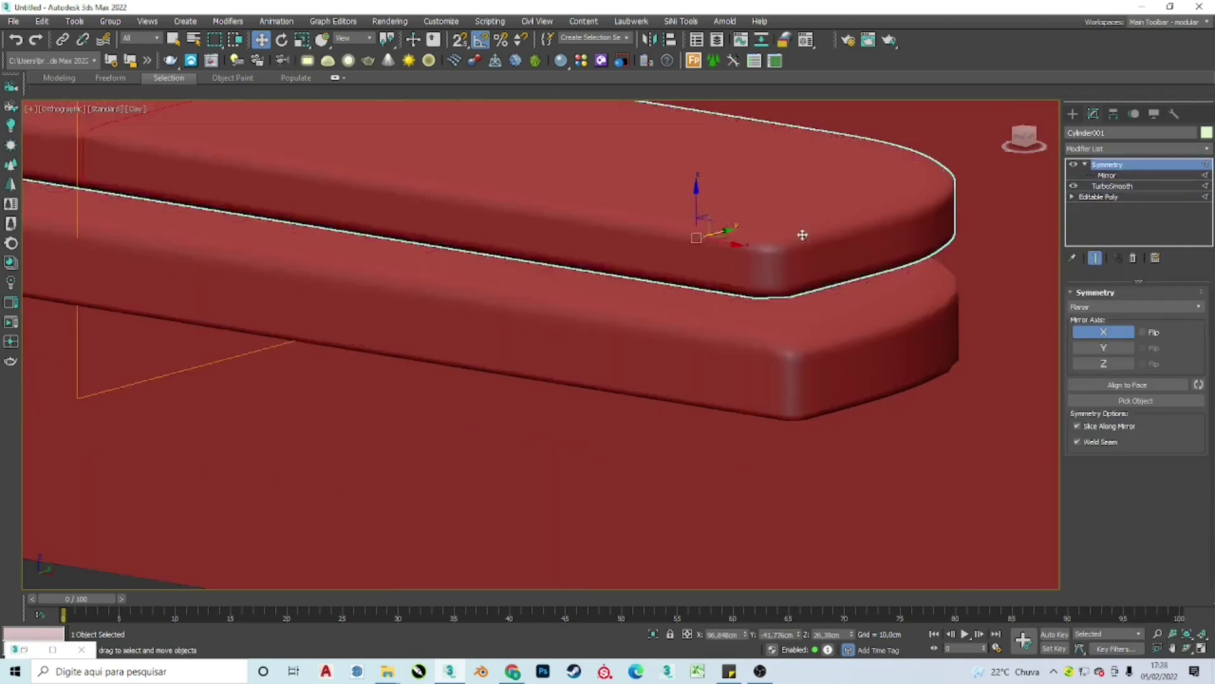
key(f)
click(1098, 197)
key(F3)
Step: Soft-select vertex strips across the cushion top to raise its middle
key(1)
drag(1000, 285, 291, 379)
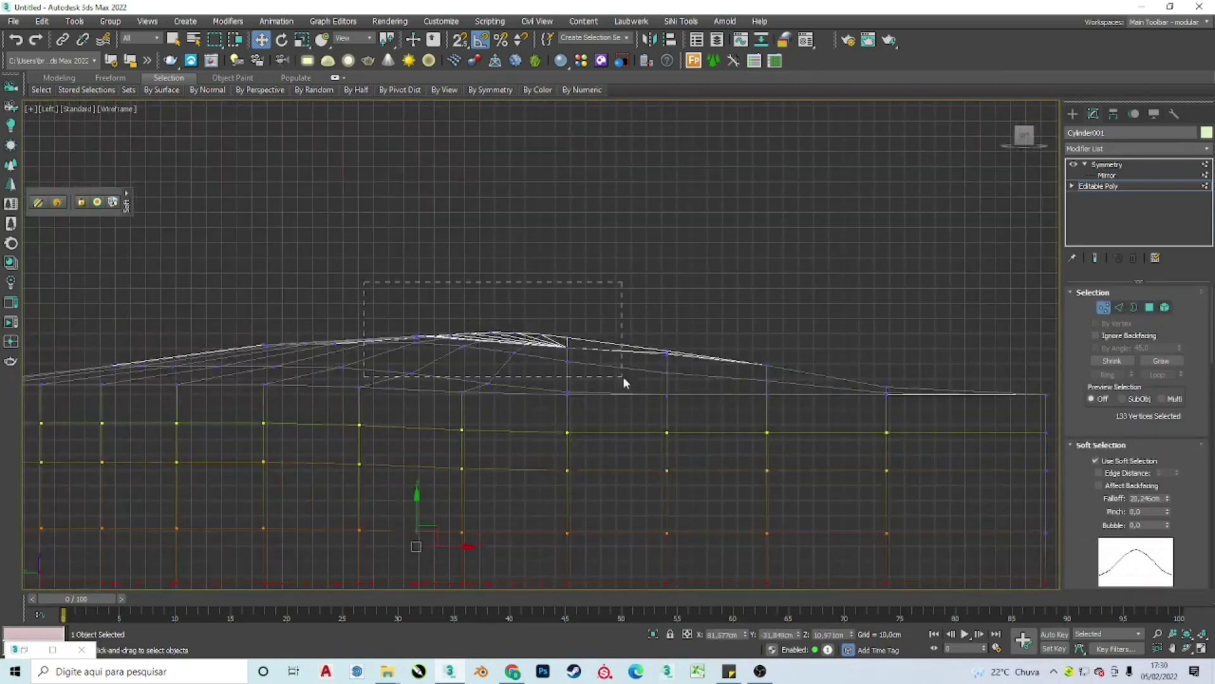
drag(709, 442, 229, 381)
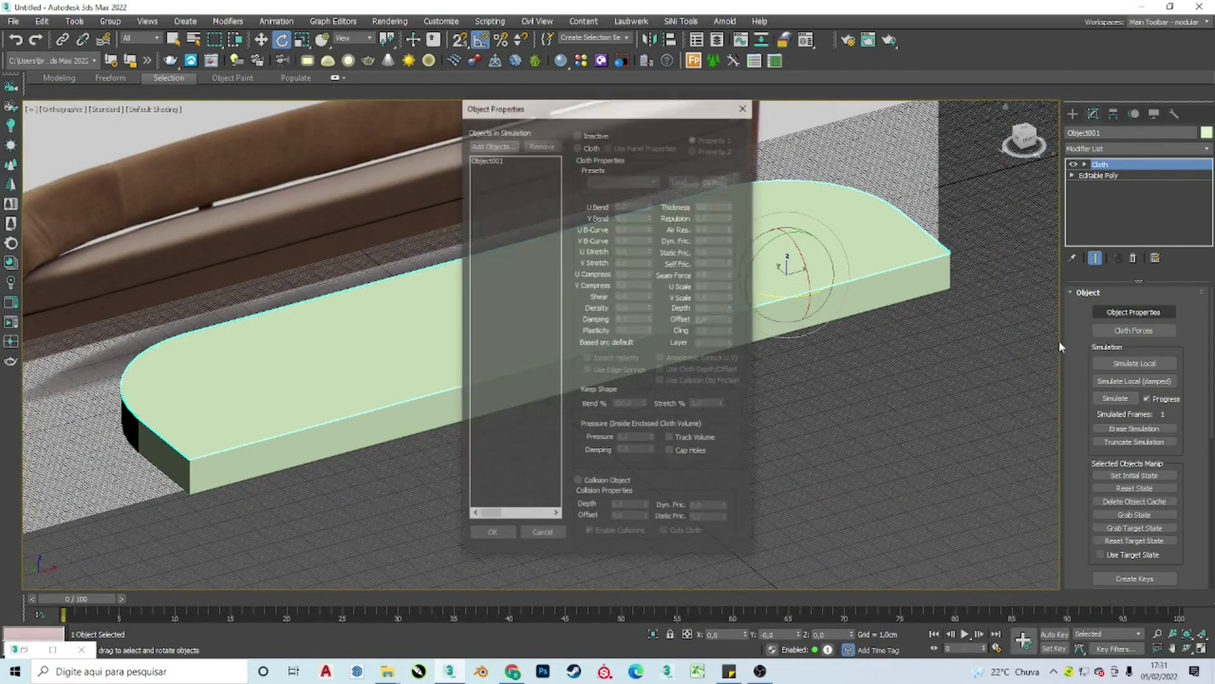
Step: Set Object001 as the cloth object in the simulation properties and confirm
click(548, 159)
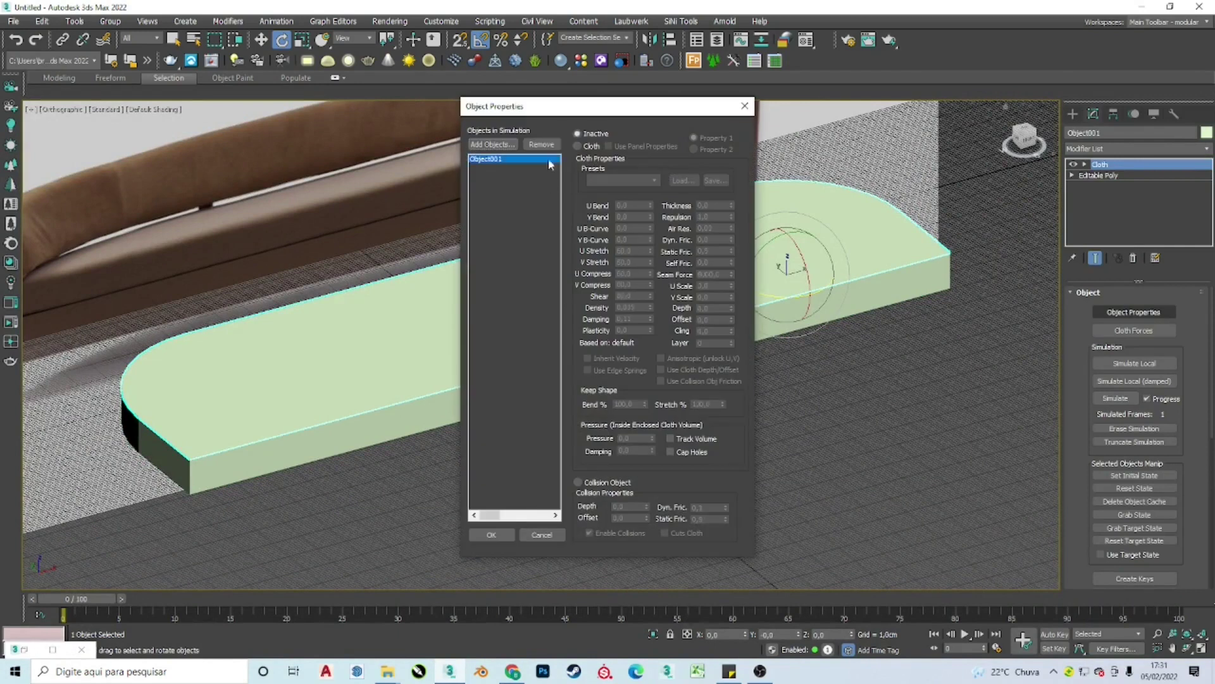
key(Return)
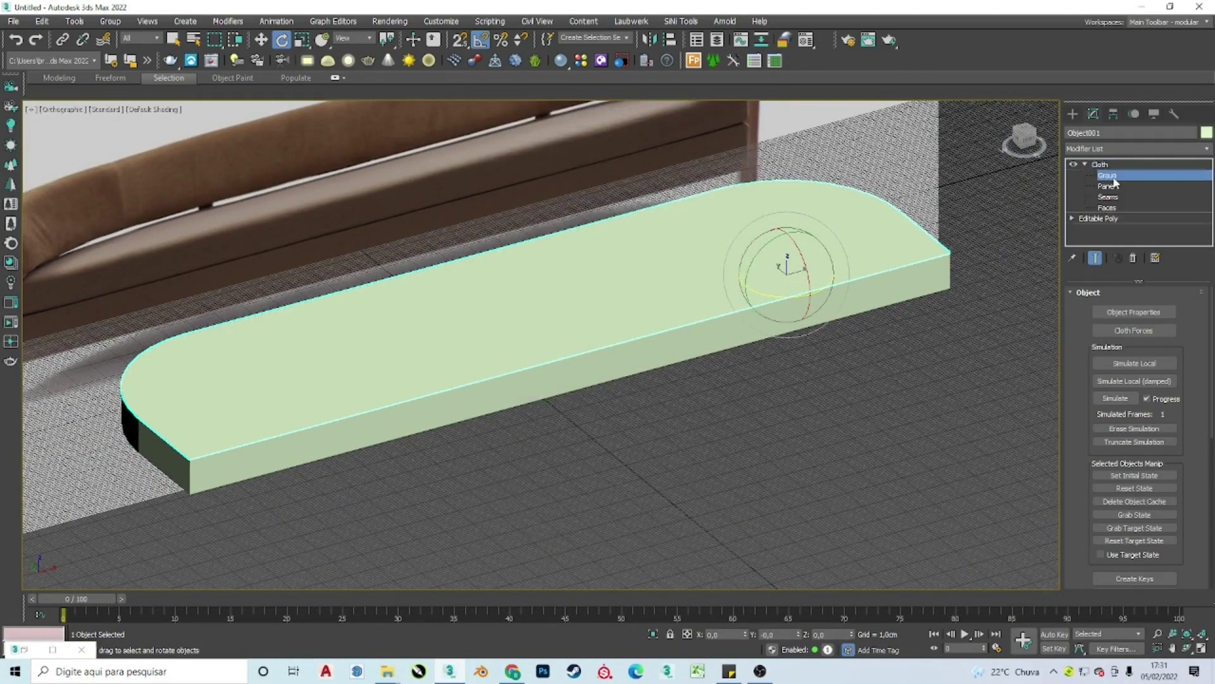
key(t)
scroll(1160, 384, down, 2)
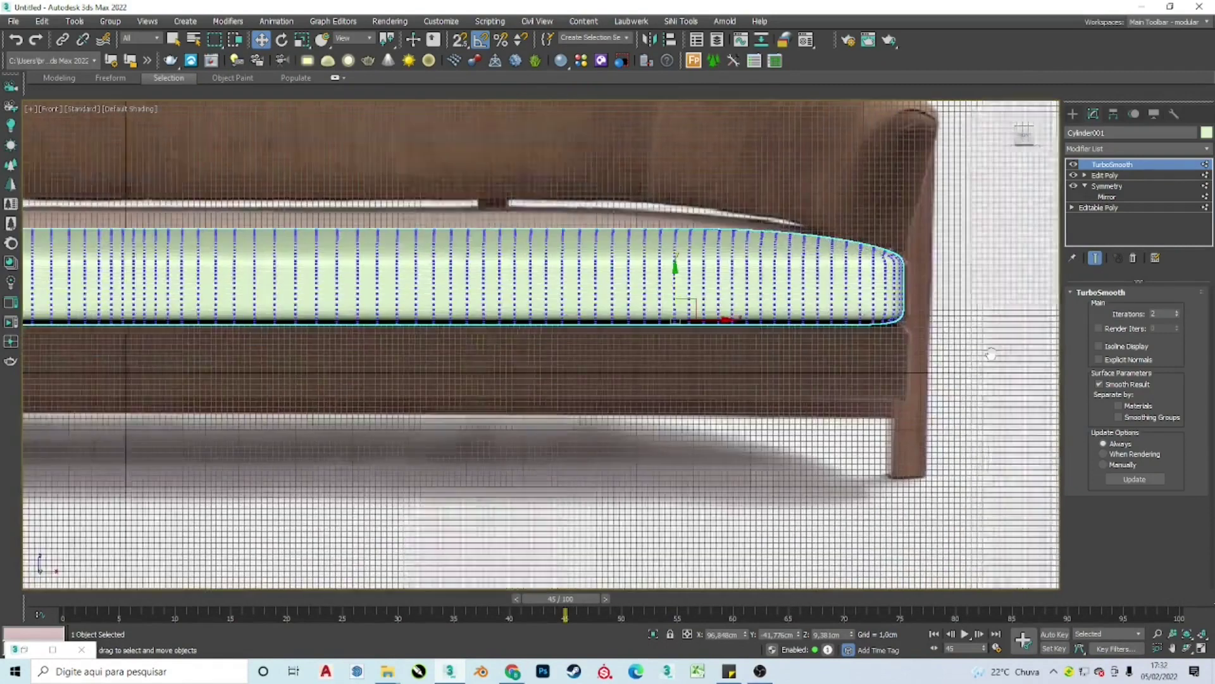
Step: Connect an extra edge loop along the cushion sides in its Edit Poly layer
key(alt+Tab)
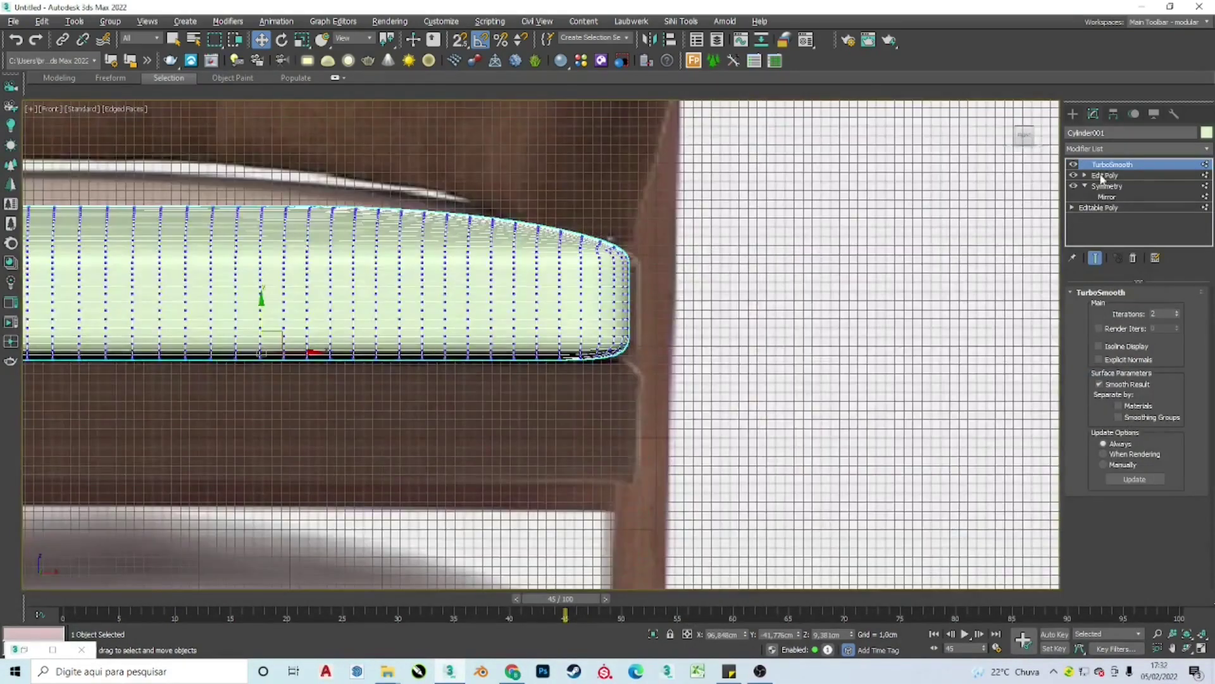
click(1101, 176)
click(1105, 392)
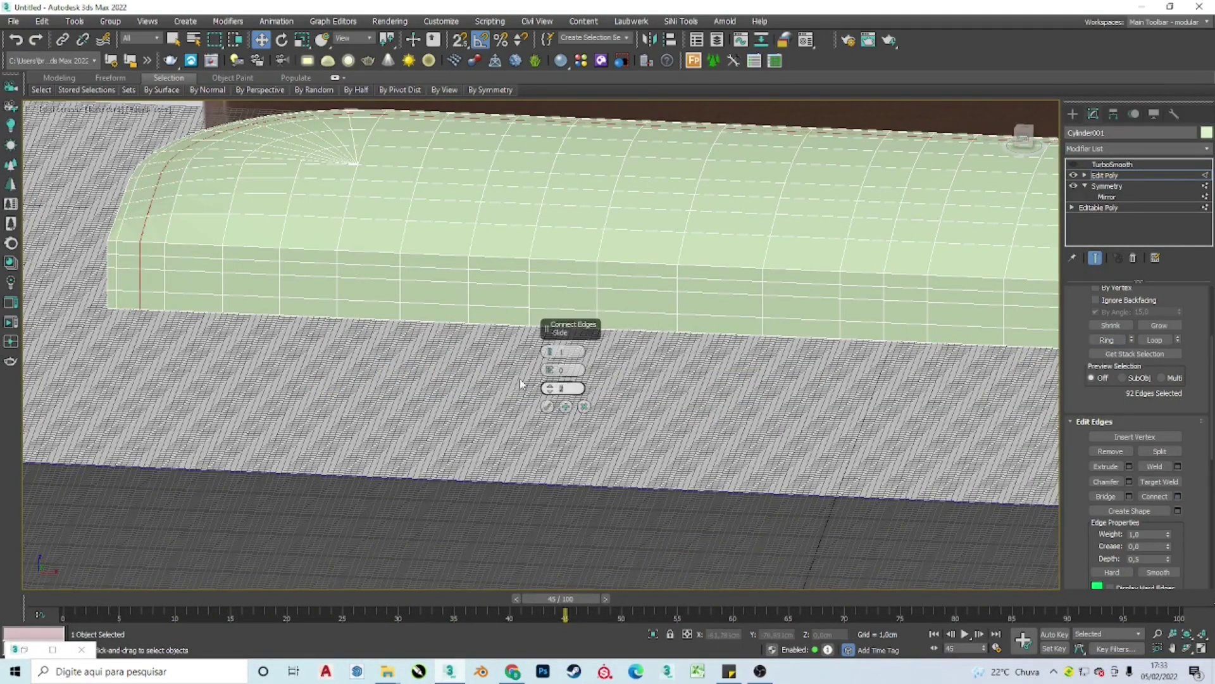
click(548, 405)
key(f)
scroll(193, 354, up, 5)
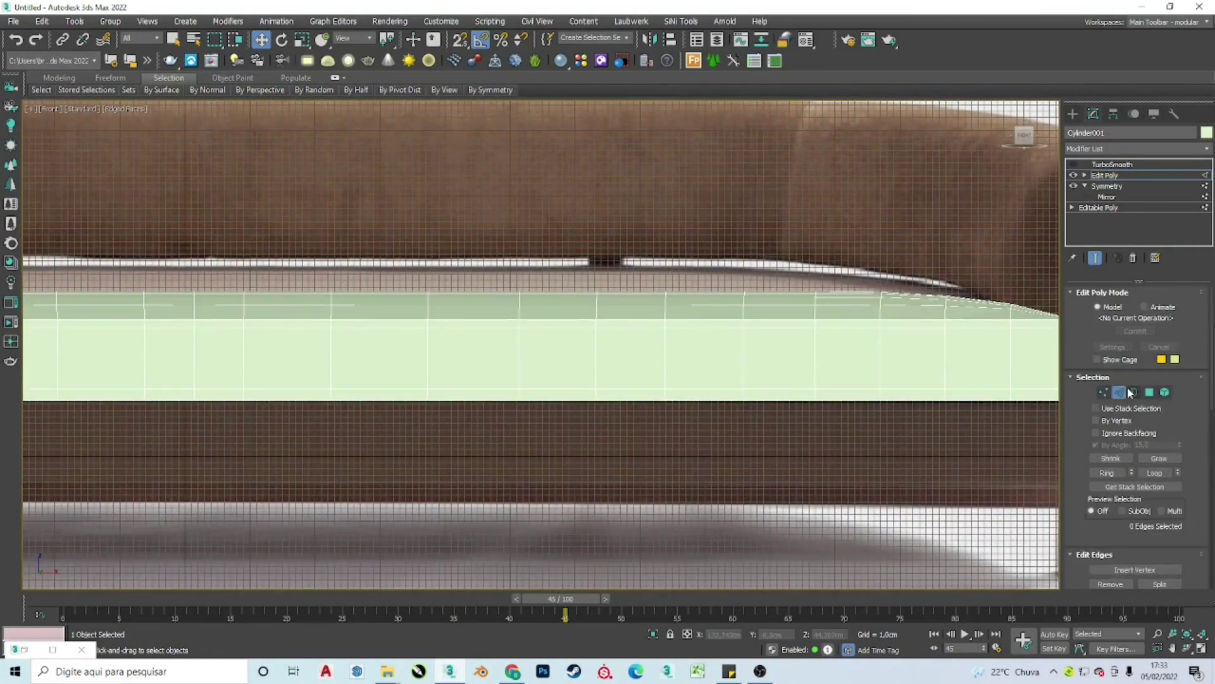
alt+middle_drag(810, 341, 734, 389)
click(774, 414)
Step: Start drawing the arm profile line from the arm top down to the cushion corner
key(f)
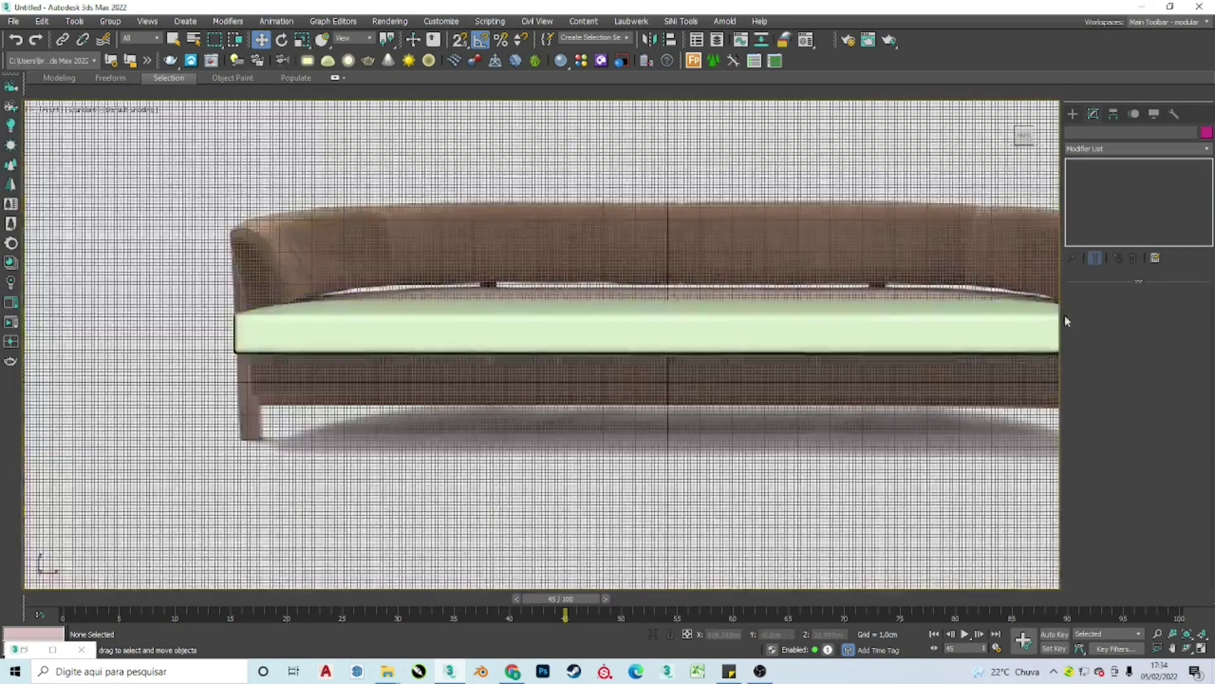
scroll(666, 188, up, 5)
scroll(666, 188, up, 2)
click(783, 175)
click(726, 387)
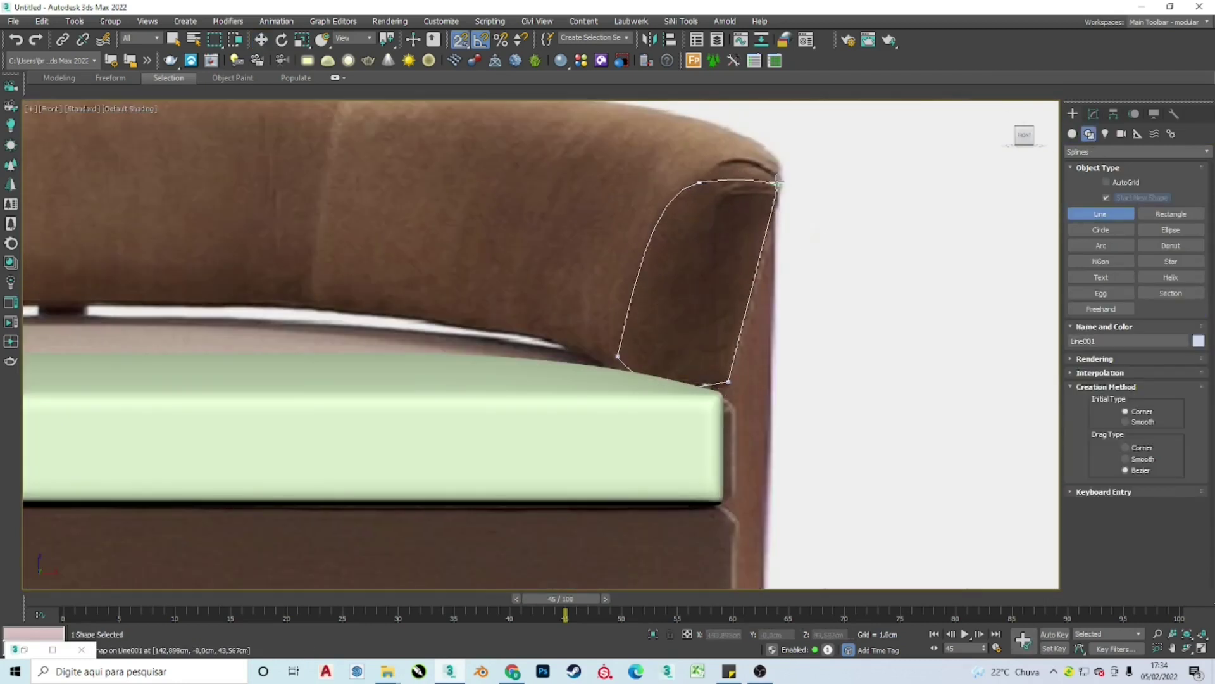
Step: Finish Line001 and move its vertices to follow the reference arm outline
right_click(779, 183)
click(1093, 113)
click(1120, 324)
scroll(710, 284, up, 2)
click(710, 282)
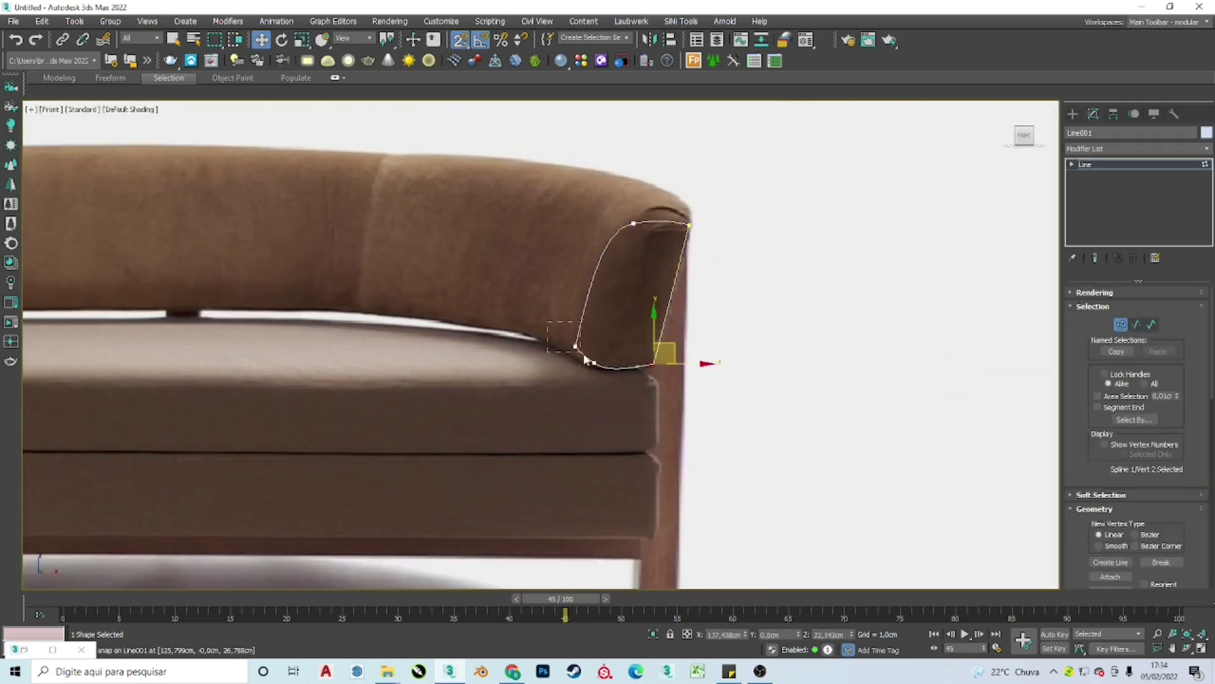
scroll(585, 360, up, 2)
click(669, 182)
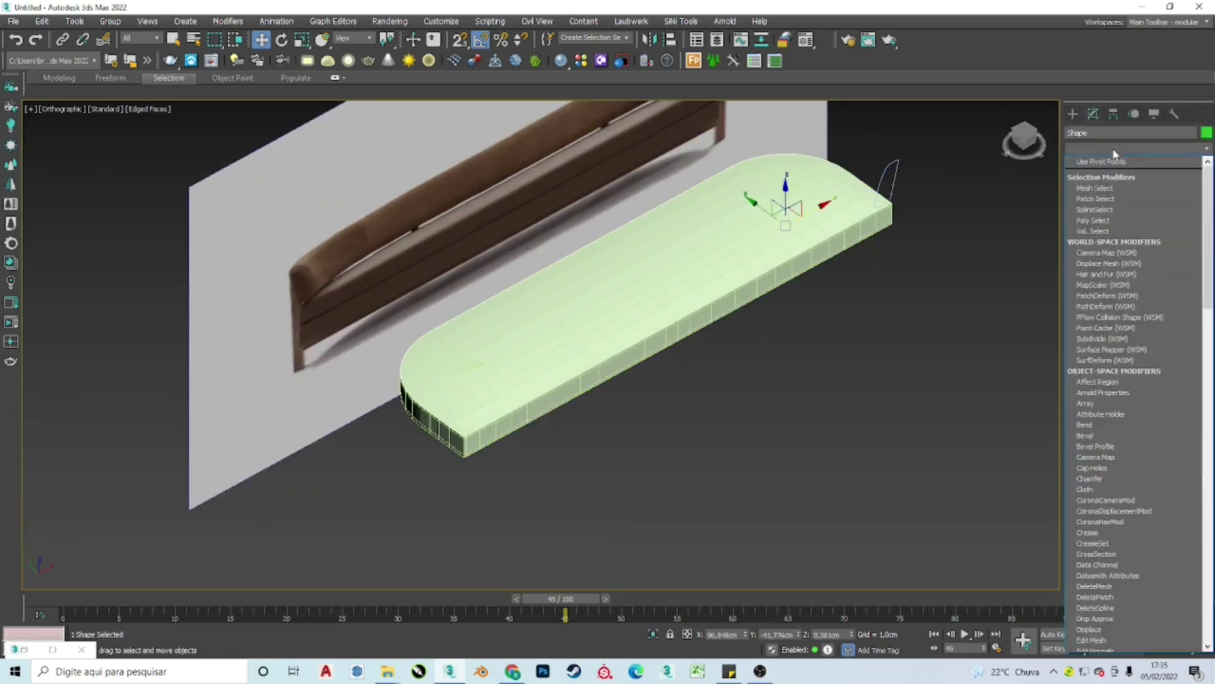
Step: Sweep the seat outline with Line001 as custom section, mirrored inward, pivot bottom-middle
click(1111, 355)
click(1108, 376)
click(893, 174)
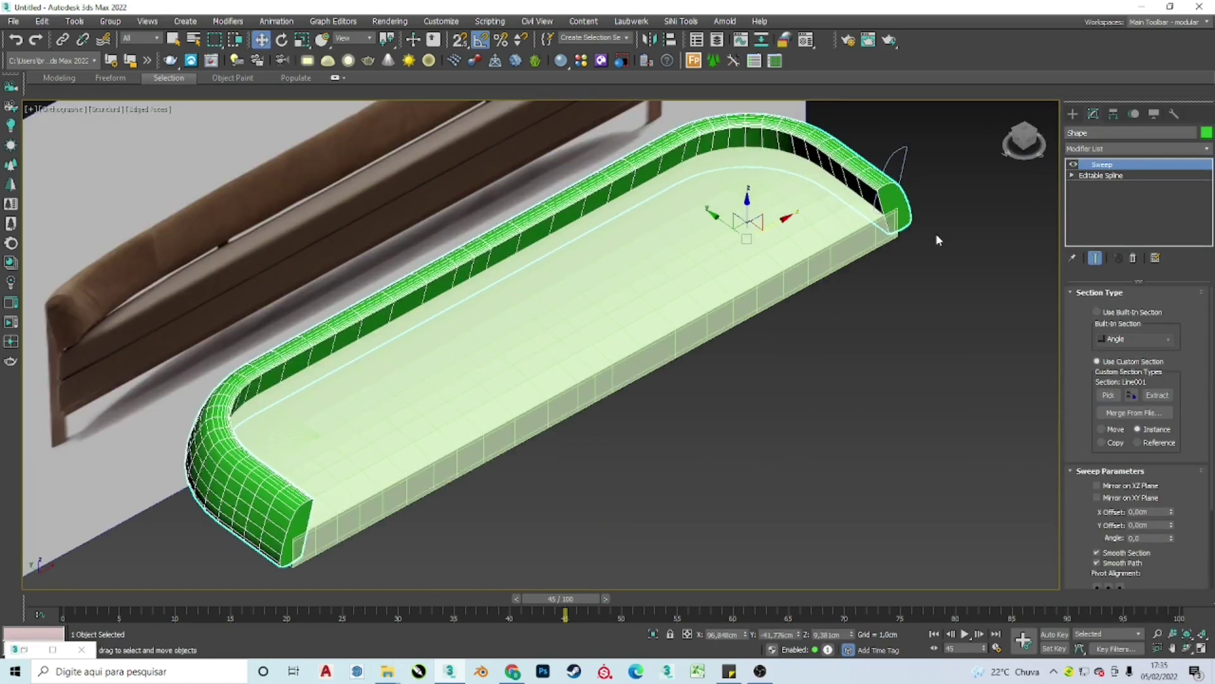
drag(1181, 536, 1181, 461)
click(1097, 390)
click(1108, 516)
key(f)
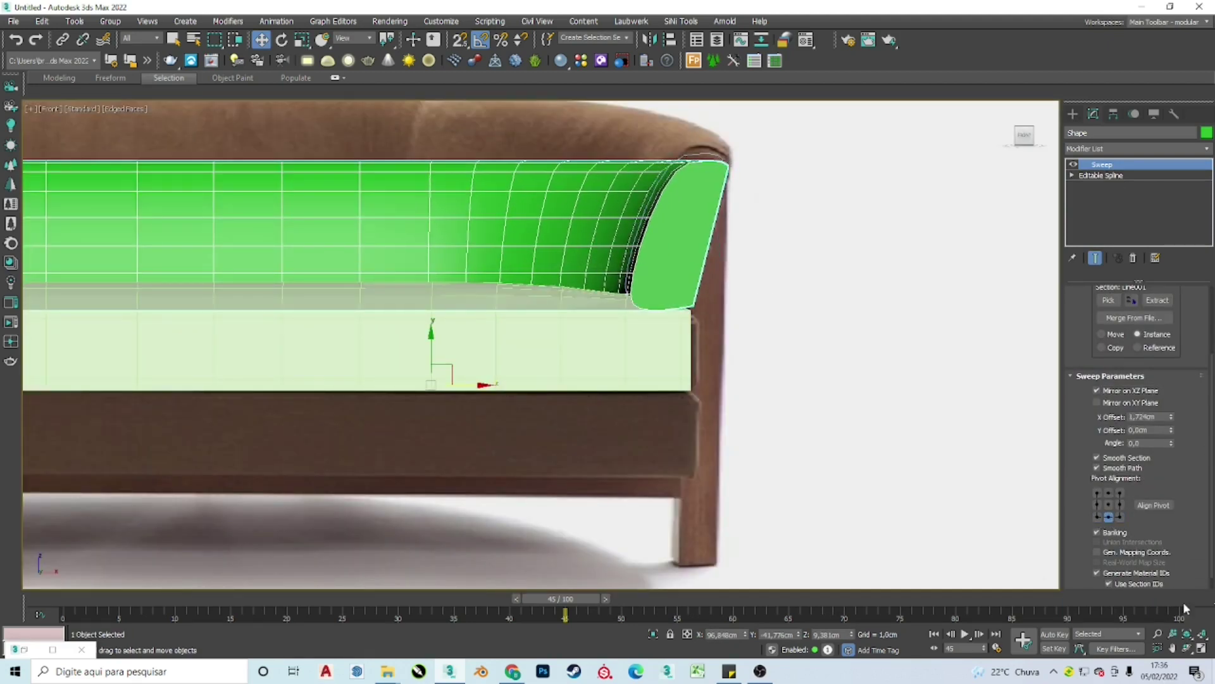
Step: Increase the sweep offset to lift the rim onto the seat edge
drag(1171, 433, 1171, 426)
alt+middle_drag(506, 329, 602, 347)
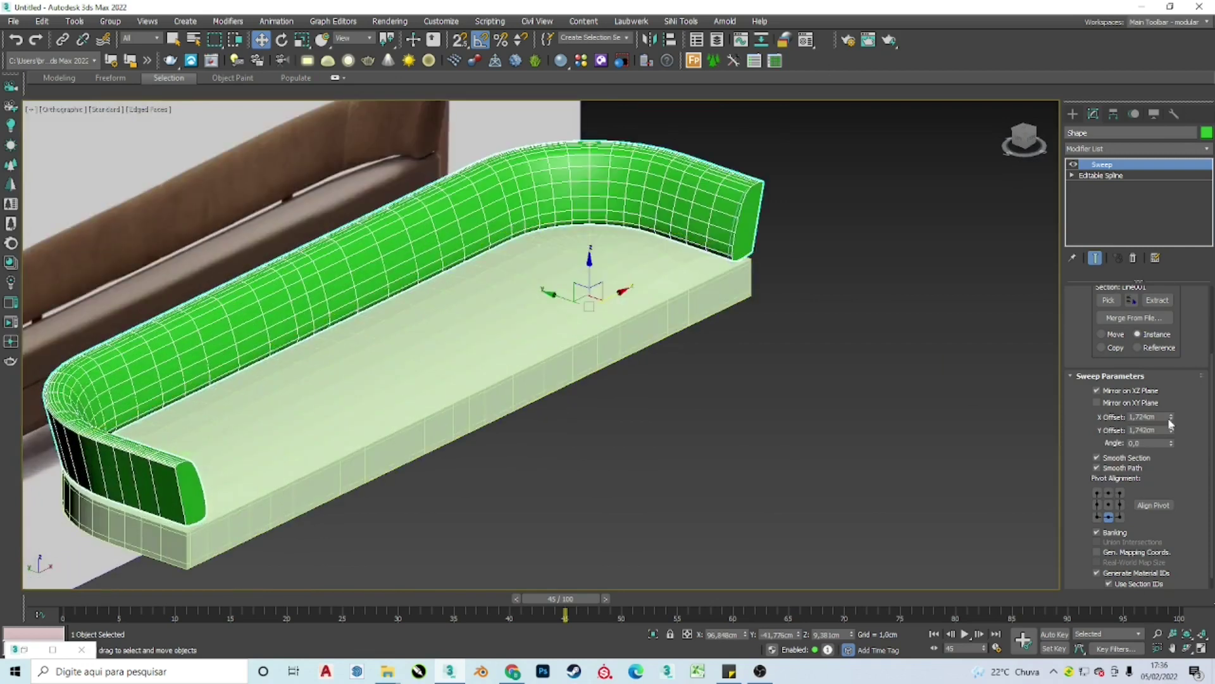
drag(1171, 424, 1171, 415)
scroll(655, 327, down, 10)
scroll(656, 326, up, 15)
key(F4)
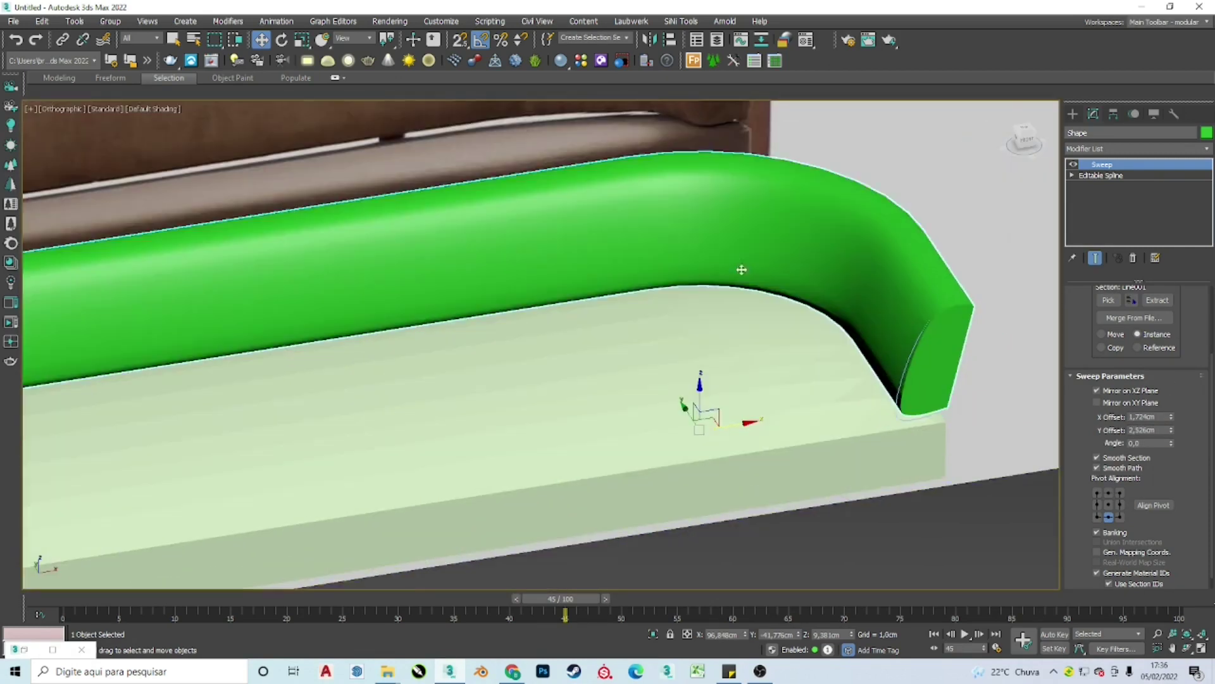
Step: Convert the rim to Editable Poly and scale and rotate its flat end polygon
right_click(1009, 317)
click(1032, 340)
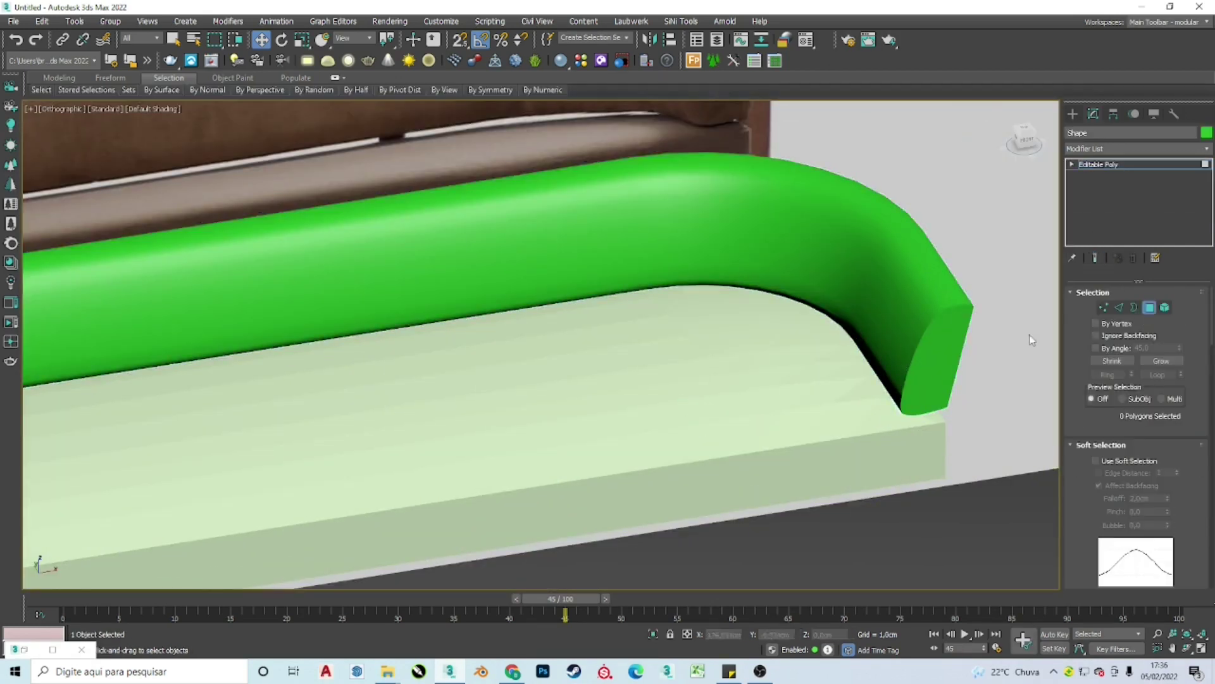
scroll(823, 260, down, 3)
click(823, 259)
key(F4)
mouse_move(823, 259)
alt+middle_down()
mouse_move(816, 311)
mouse_move(787, 314)
mouse_move(787, 331)
alt+middle_up()
key(r)
key(e)
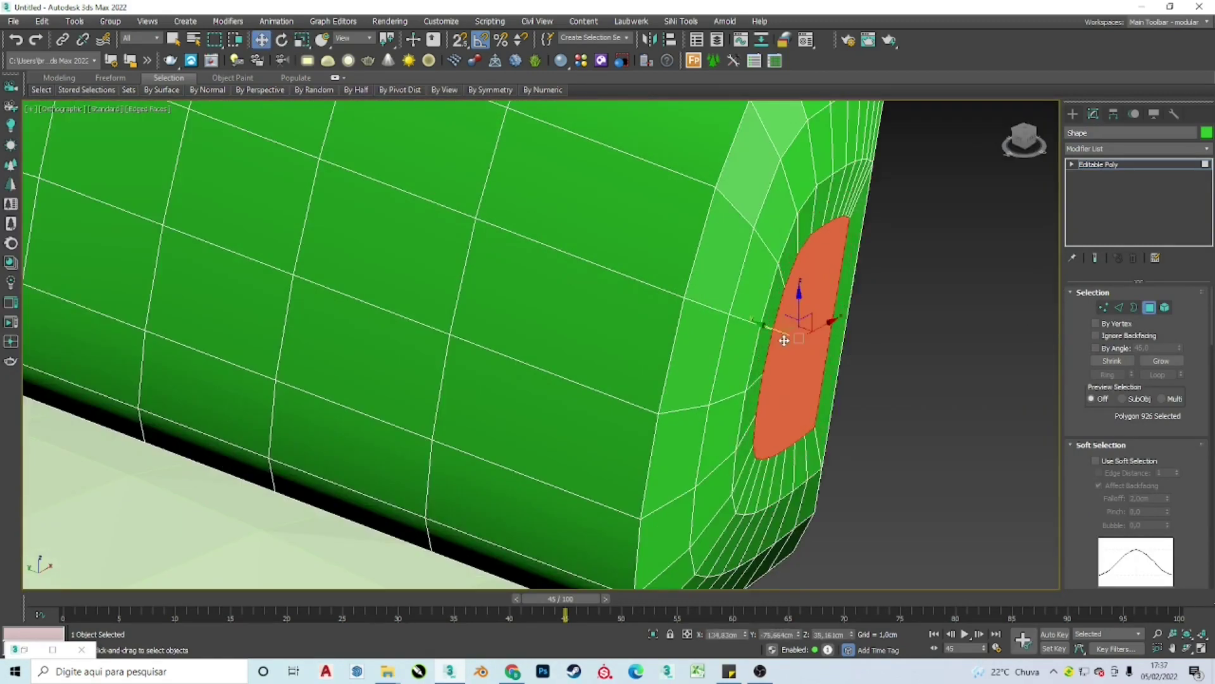
Step: Slide the selected edge loop toward the rim's end
scroll(863, 339, down, 5)
scroll(851, 381, up, 5)
scroll(1120, 380, down, 5)
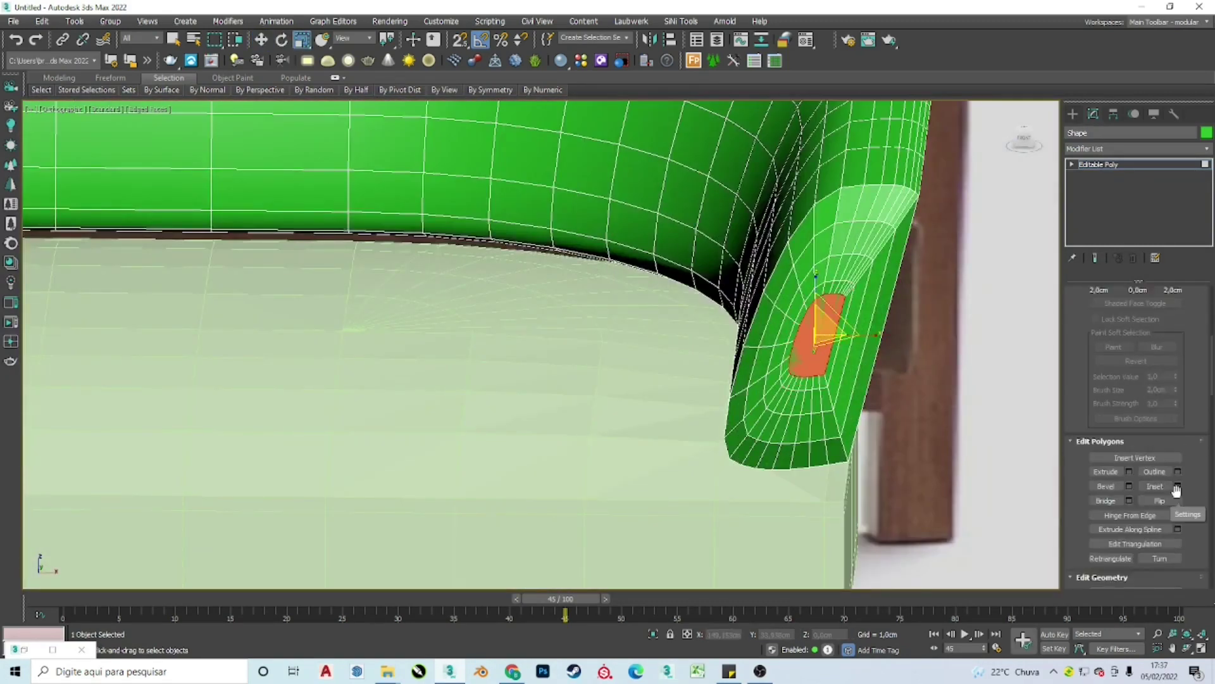
scroll(1121, 380, up, 3)
scroll(1120, 380, down, 5)
scroll(1124, 311, up, 5)
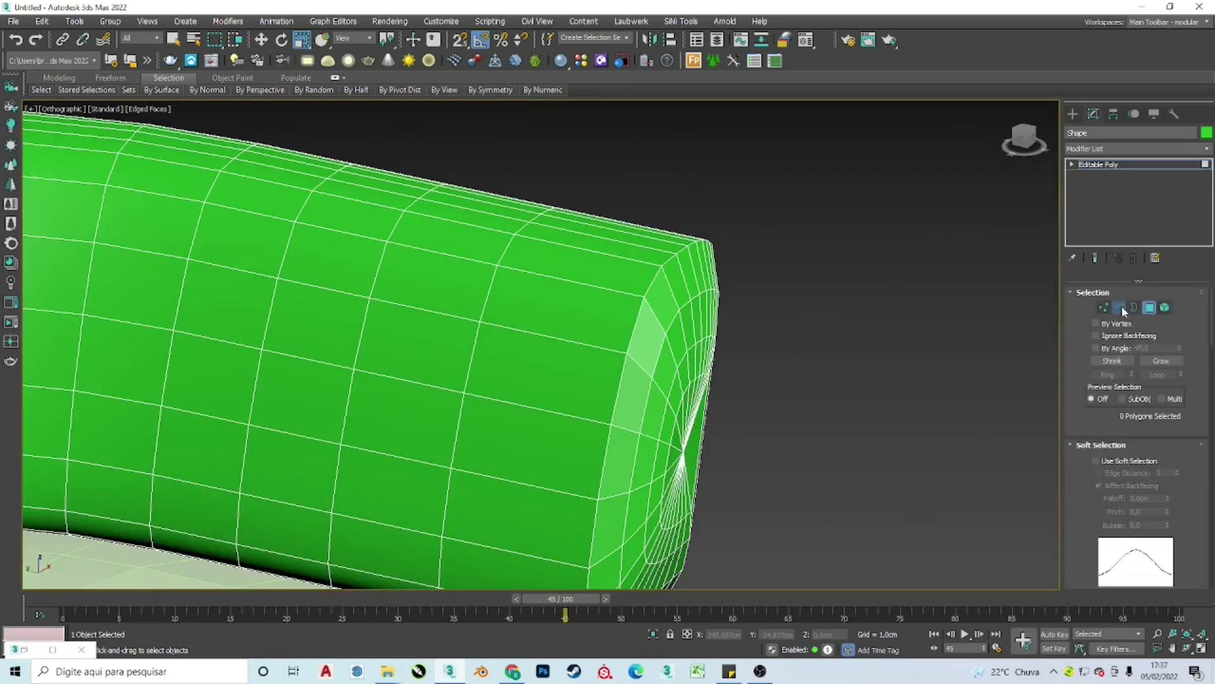
drag(662, 439, 681, 366)
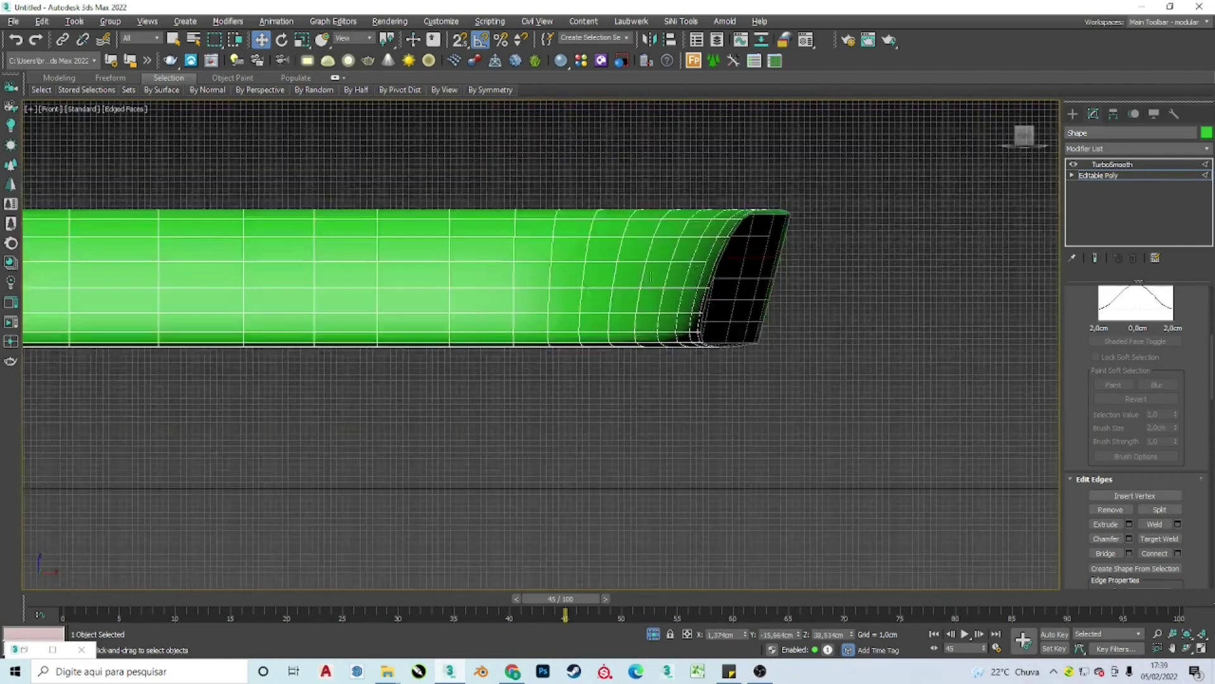
key(F3)
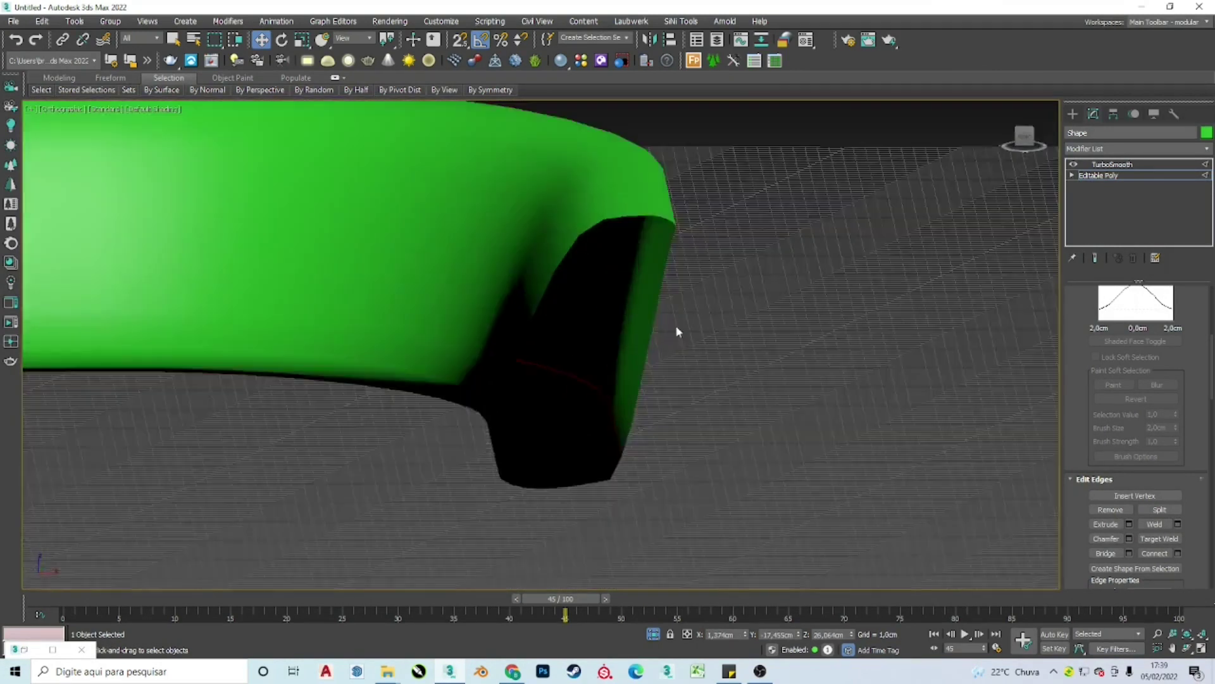
scroll(1163, 326, up, 5)
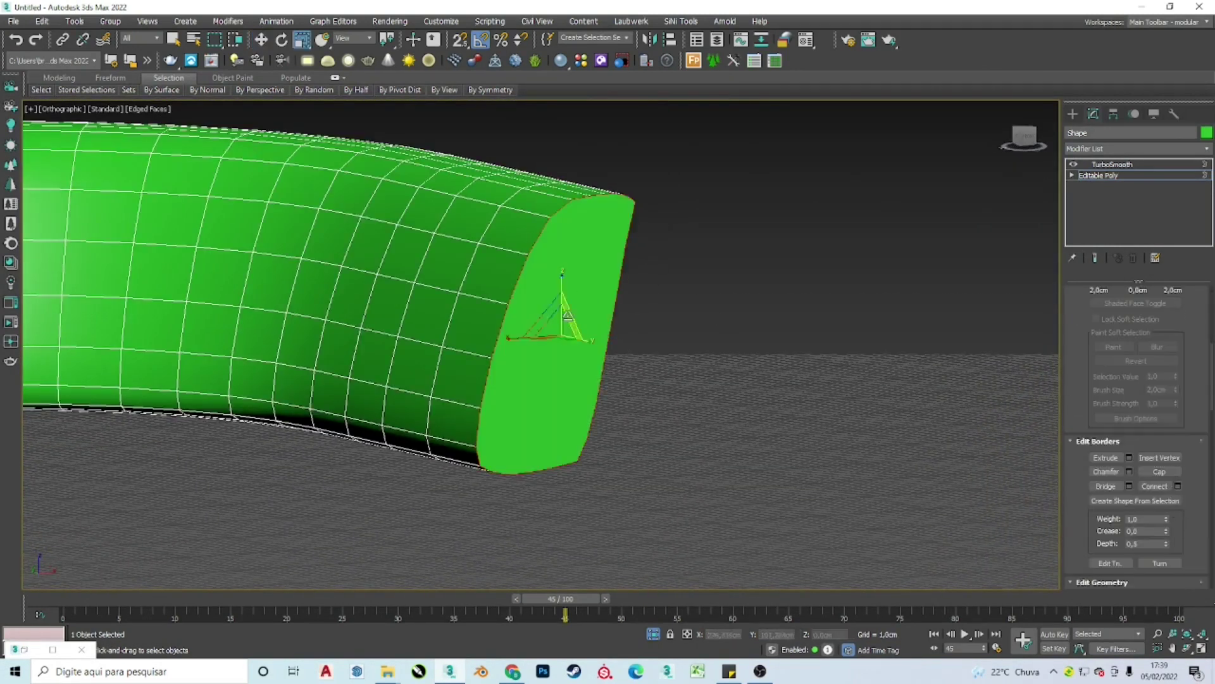
Step: Cap and scale the rim's open end, then connect edges around it
key(r)
key(4)
key(f)
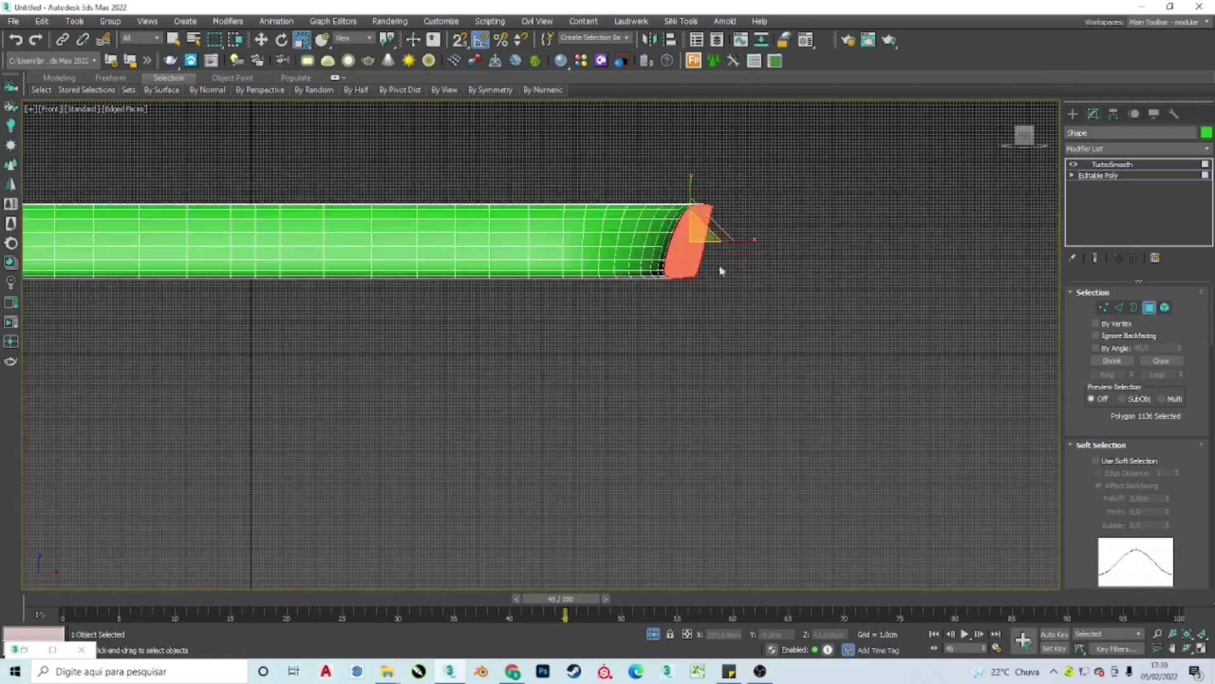
key(z)
key(F4)
key(1)
alt+middle_drag(689, 216, 719, 208)
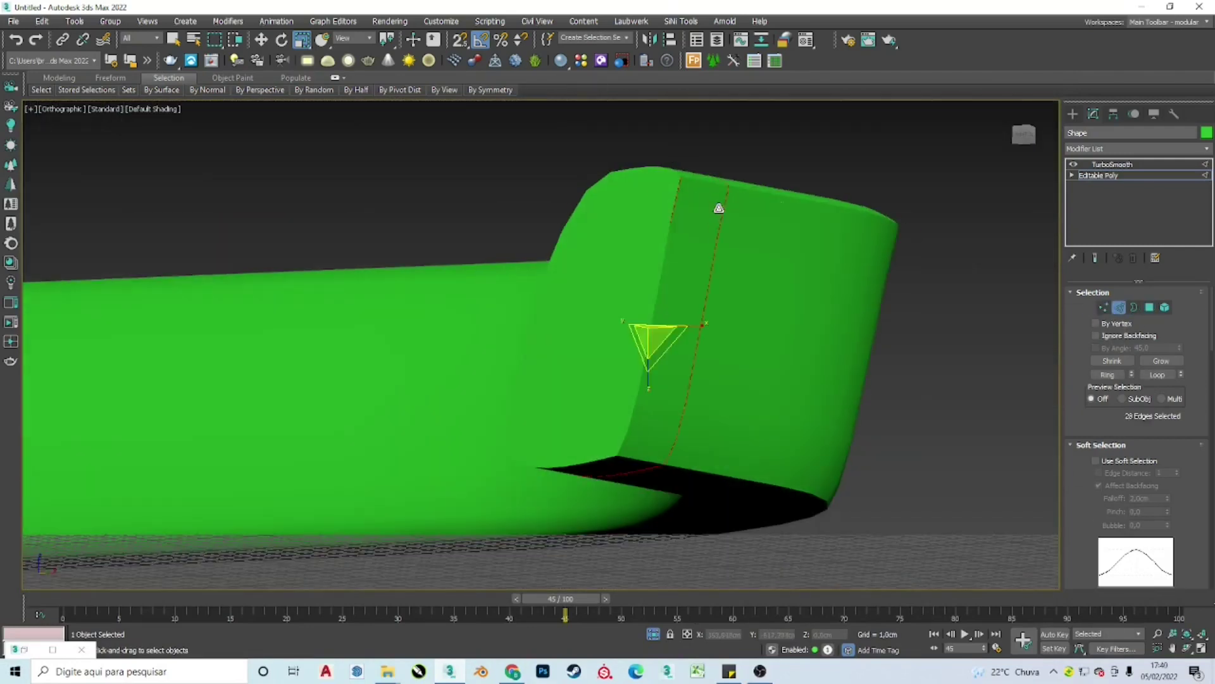
scroll(1086, 368, down, 5)
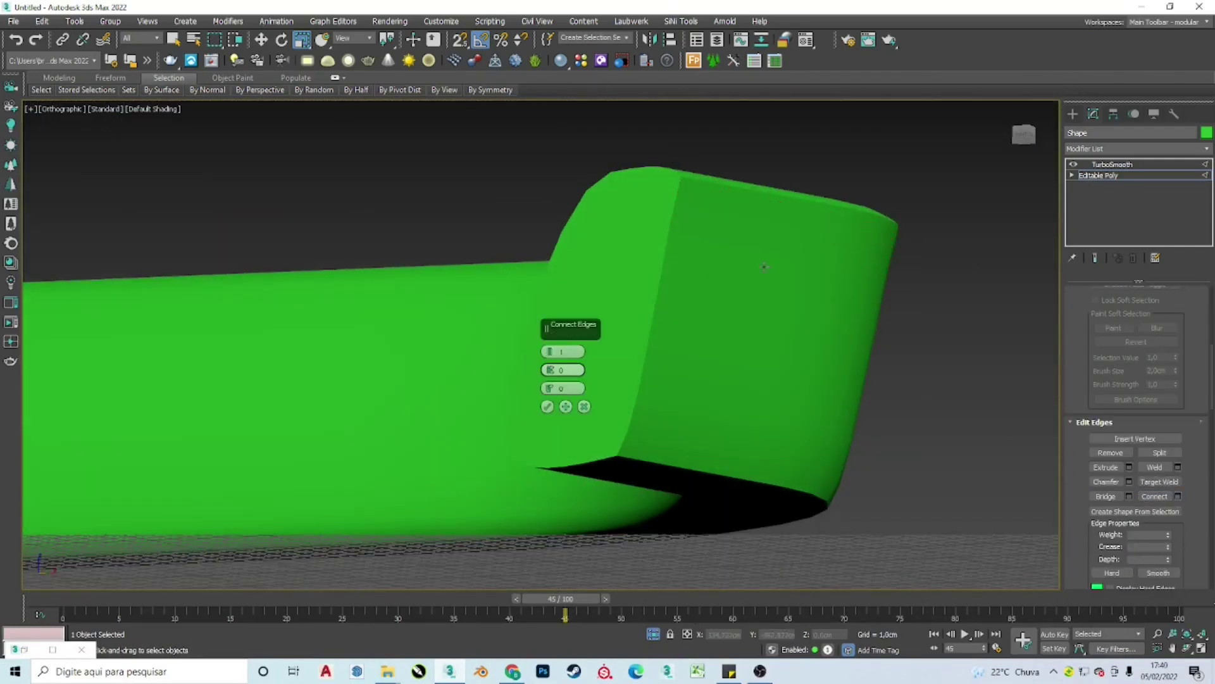
click(547, 406)
key(F4)
scroll(1133, 412, down, 5)
Step: With snaps on, cut new edge lines across the rim's end cap
click(1158, 519)
key(s)
scroll(552, 287, up, 3)
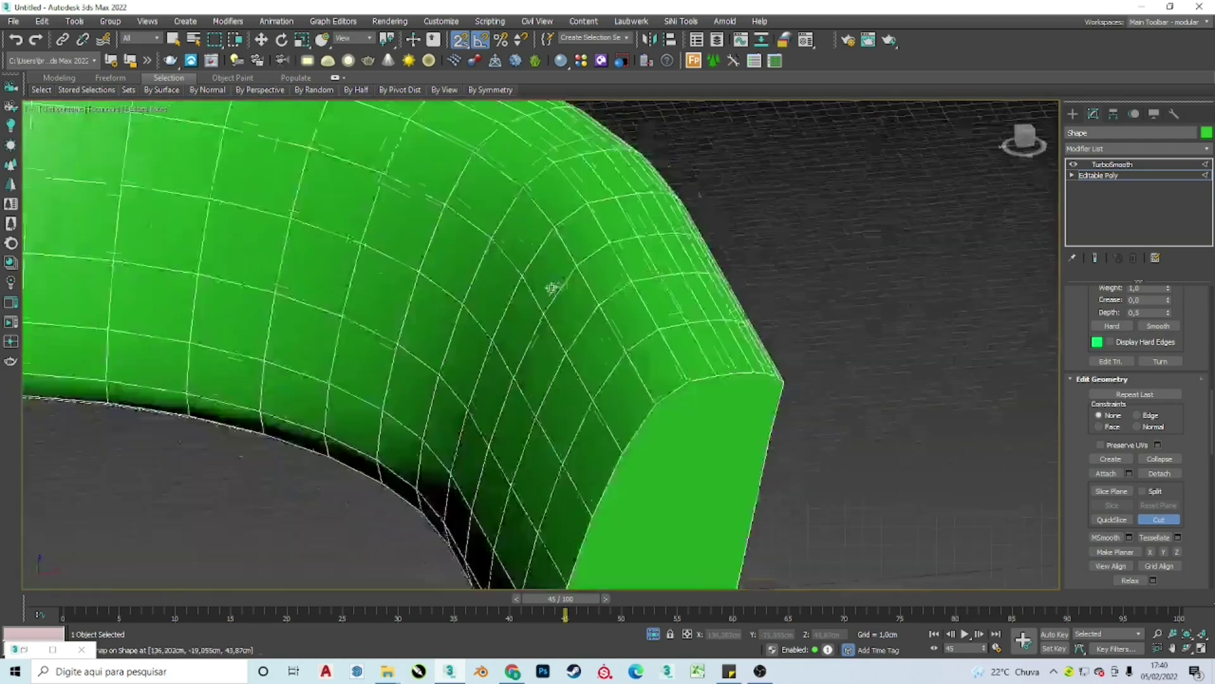
scroll(552, 286, down, 5)
key(f)
scroll(1089, 380, up, 10)
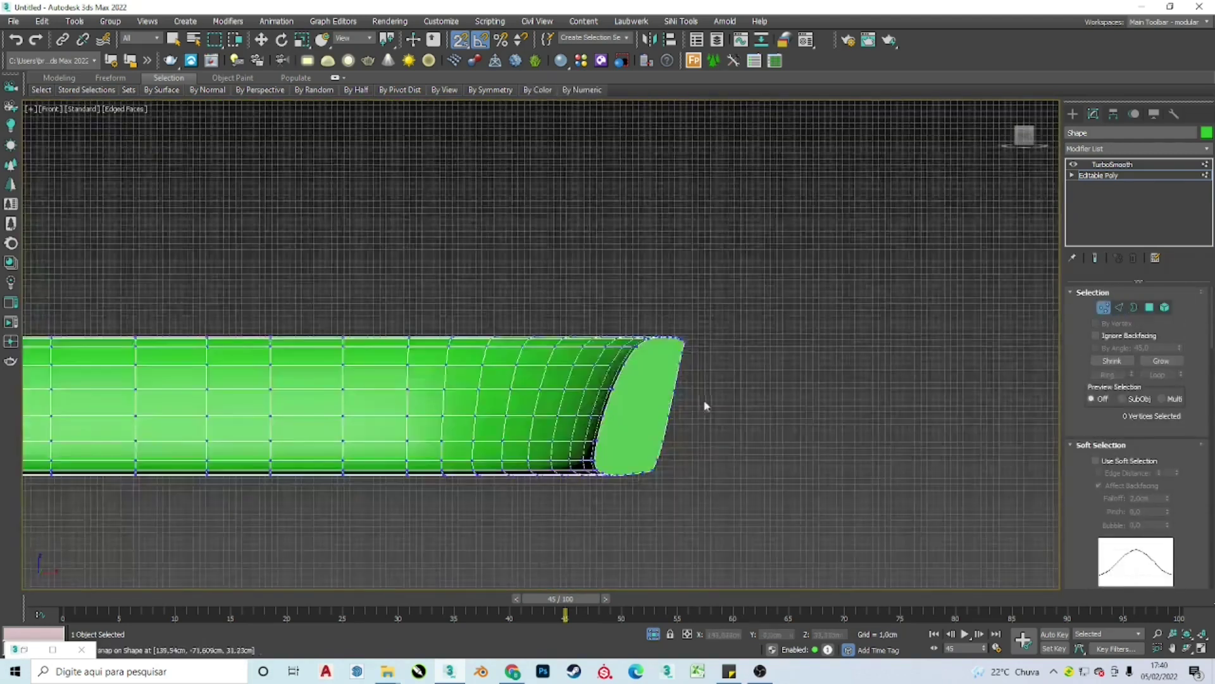
scroll(707, 406, up, 3)
scroll(1133, 380, down, 5)
scroll(665, 307, up, 2)
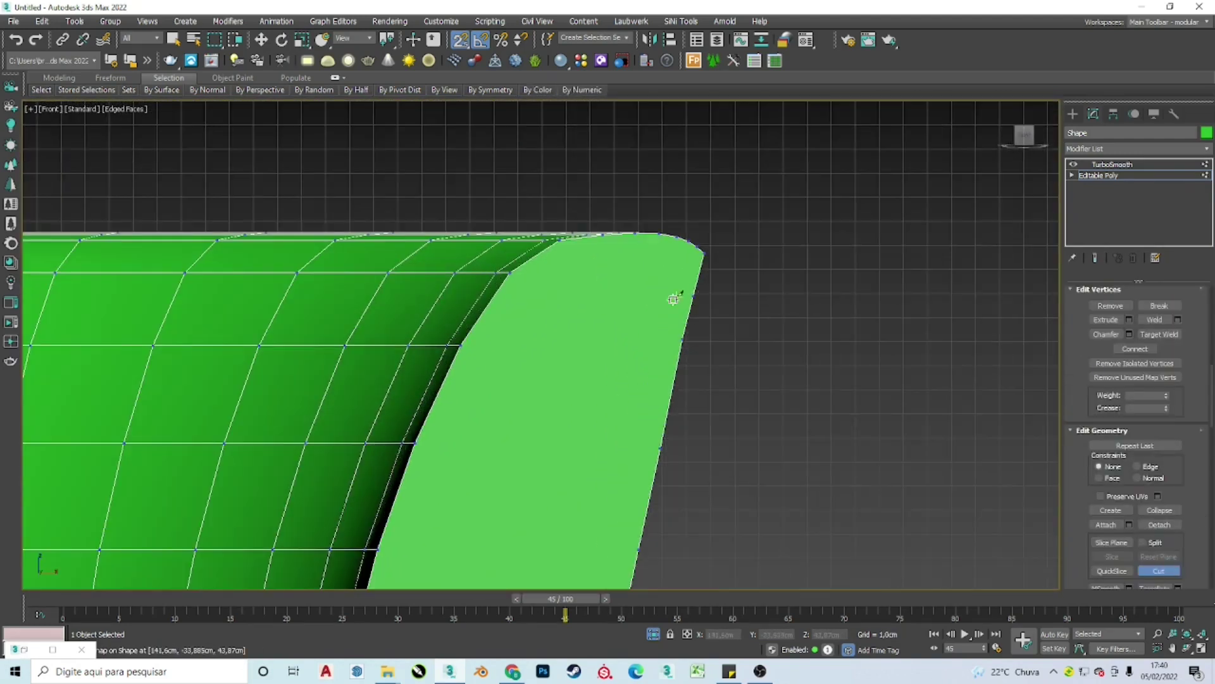
middle_drag(599, 383, 636, 295)
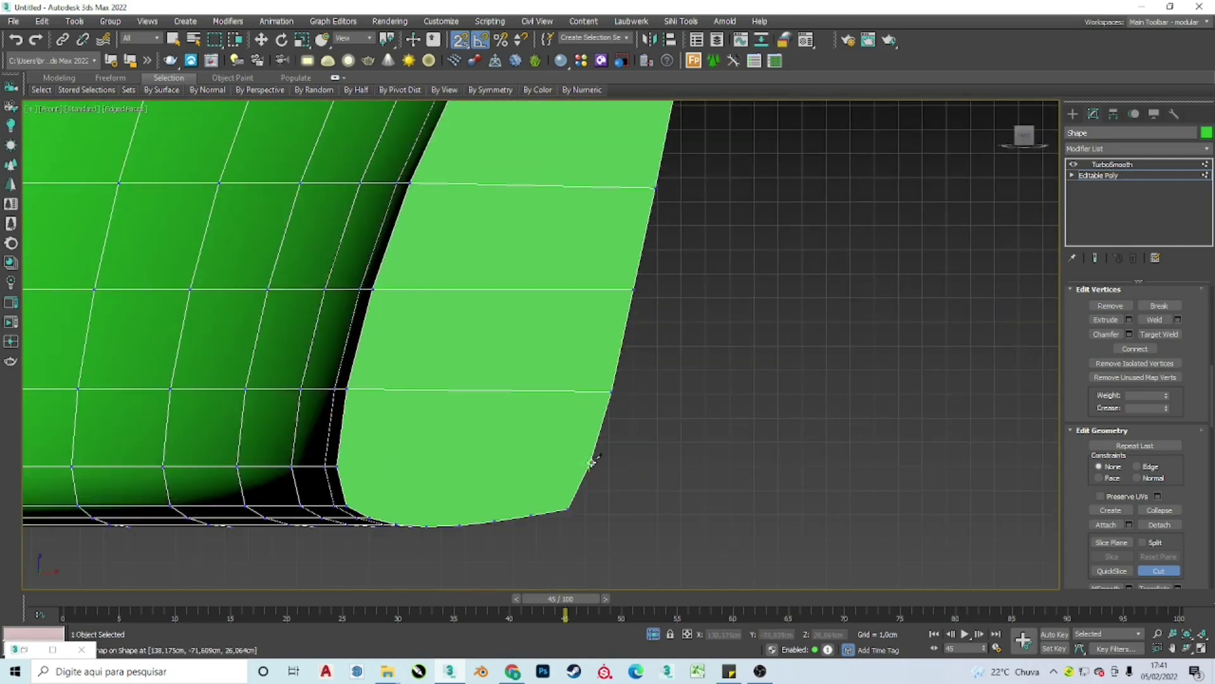
mouse_move(598, 455)
alt+middle_down()
mouse_move(602, 504)
mouse_move(629, 415)
mouse_move(633, 200)
mouse_move(597, 437)
mouse_move(570, 380)
mouse_move(448, 532)
mouse_move(550, 421)
alt+middle_up()
scroll(1153, 328, up, 5)
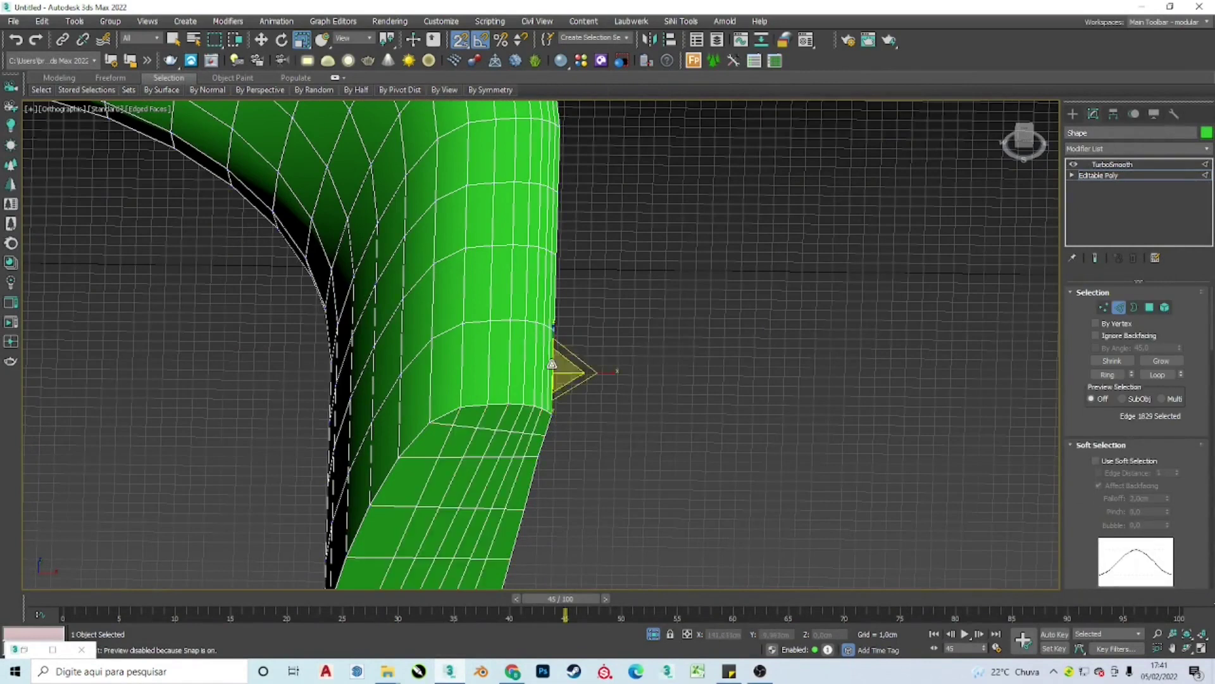
Step: In the Front view, nudge the end-cap grid vertices into an even layout across the curved end
key(f)
click(450, 415)
scroll(639, 264, up, 8)
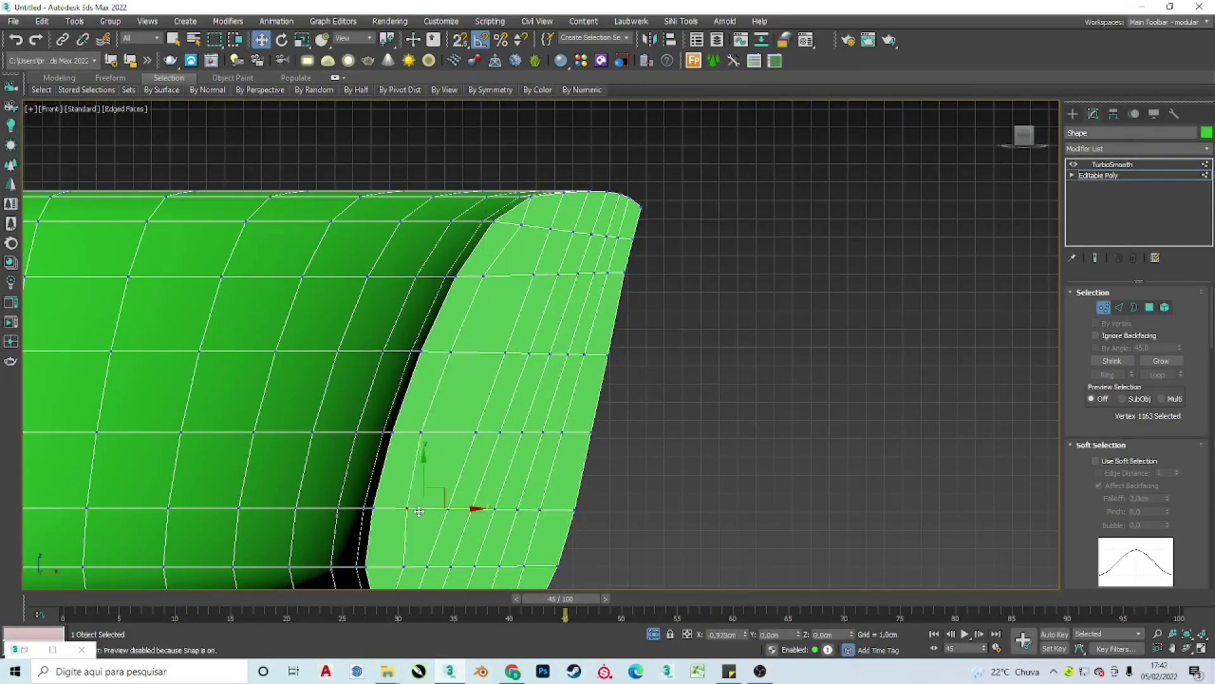
middle_drag(419, 511, 441, 436)
click(440, 436)
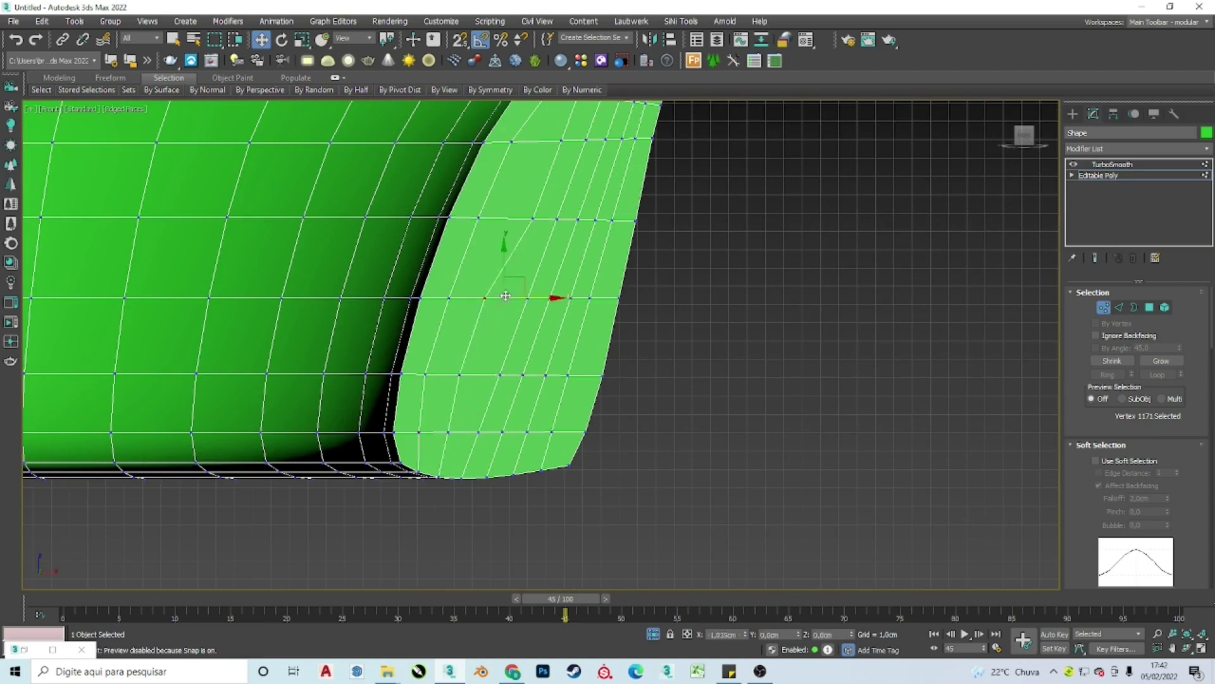
middle_drag(506, 296, 500, 389)
click(525, 313)
click(558, 188)
scroll(572, 222, up, 2)
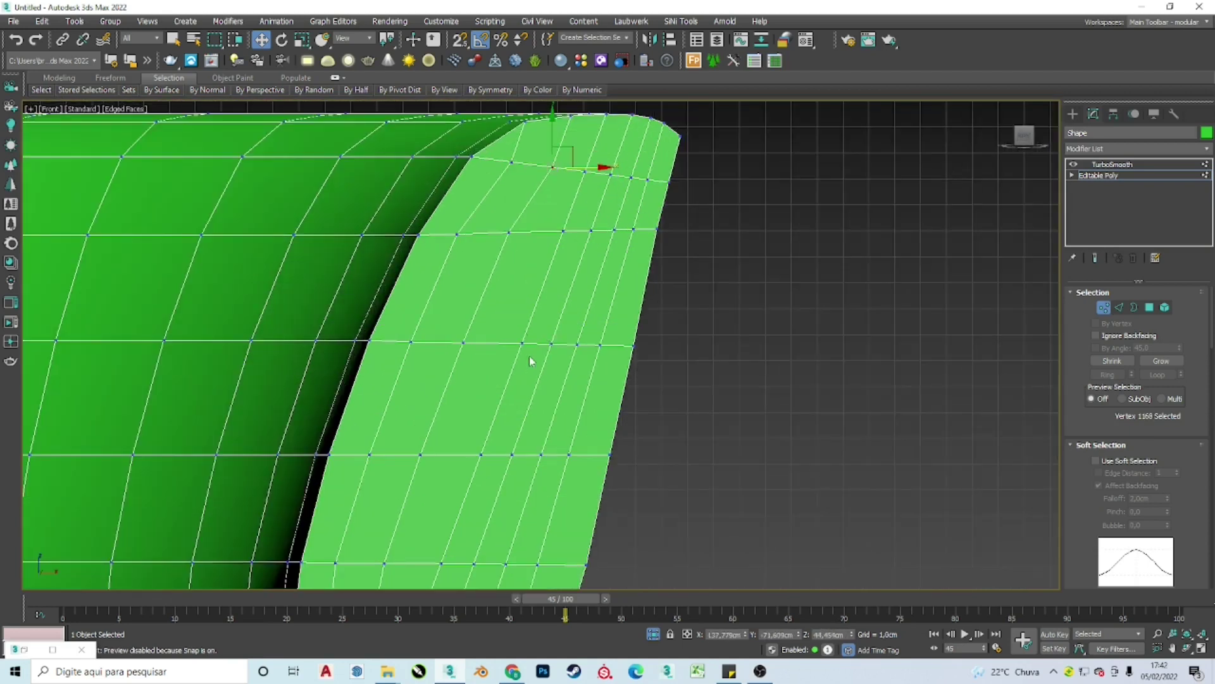
click(483, 451)
middle_drag(483, 451, 479, 396)
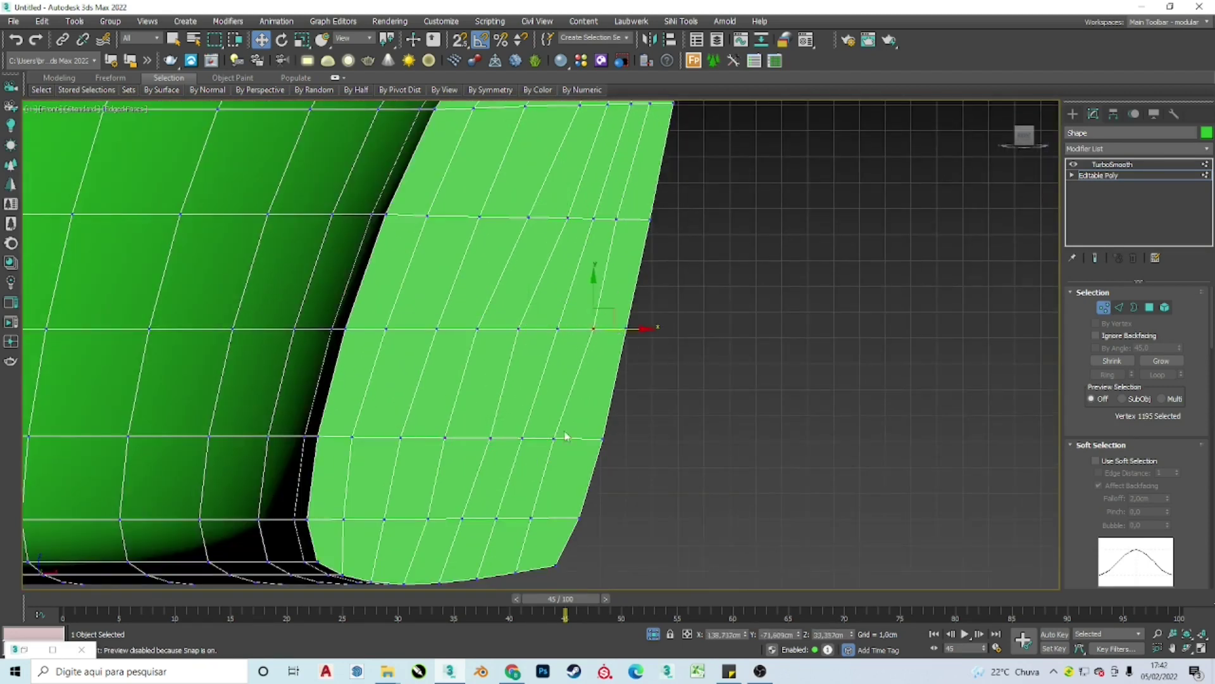
mouse_move(554, 518)
alt+middle_down()
mouse_move(542, 394)
mouse_move(551, 274)
alt+middle_up()
Step: Select the rim's end-cap polygons and detach them as a separate object
key(2)
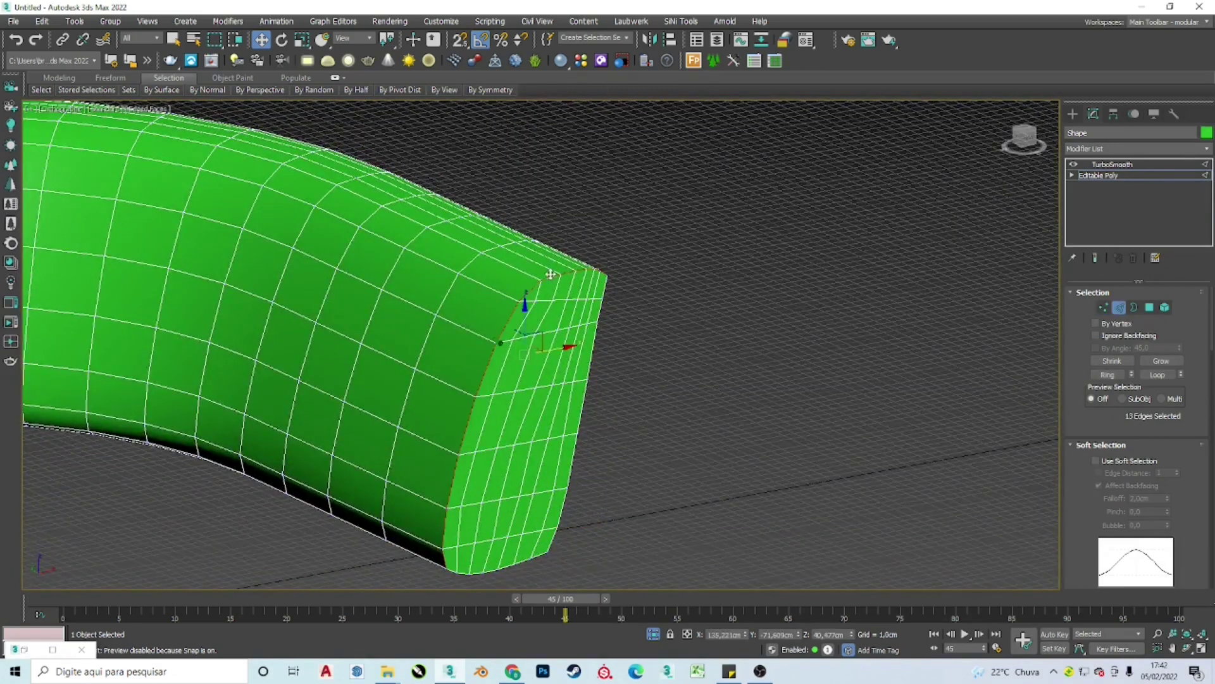
key(4)
click(557, 405)
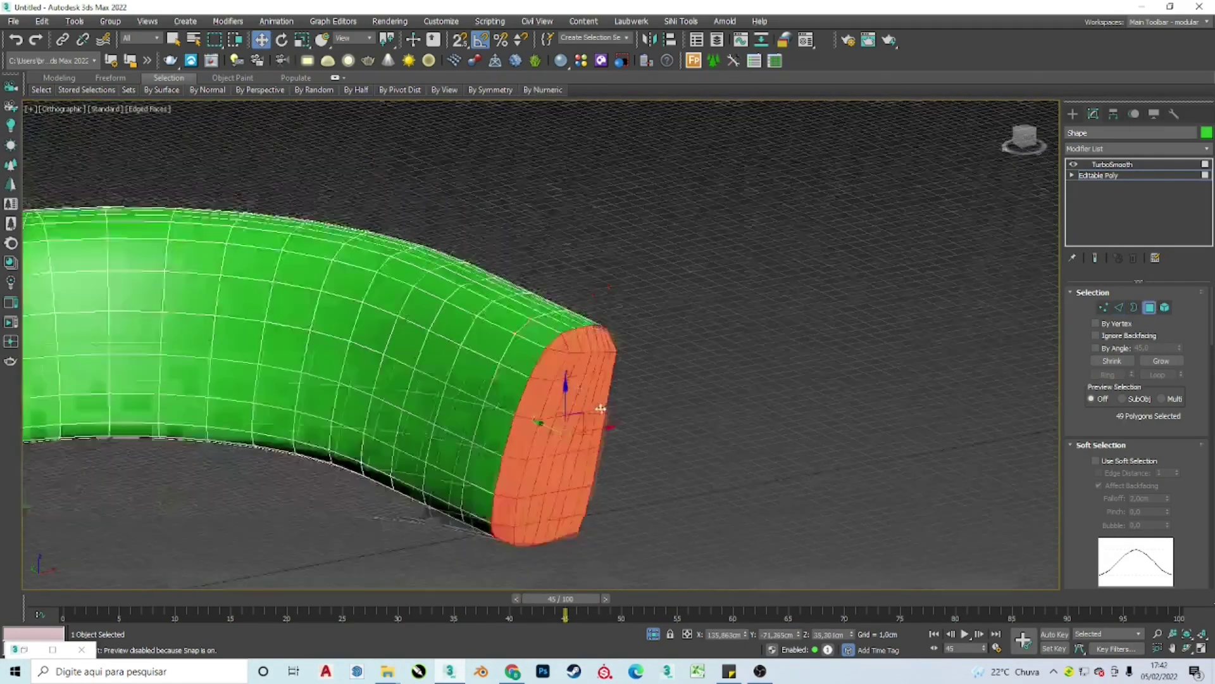
scroll(570, 399, up, 2)
scroll(1163, 505, down, 5)
click(1157, 587)
key(Return)
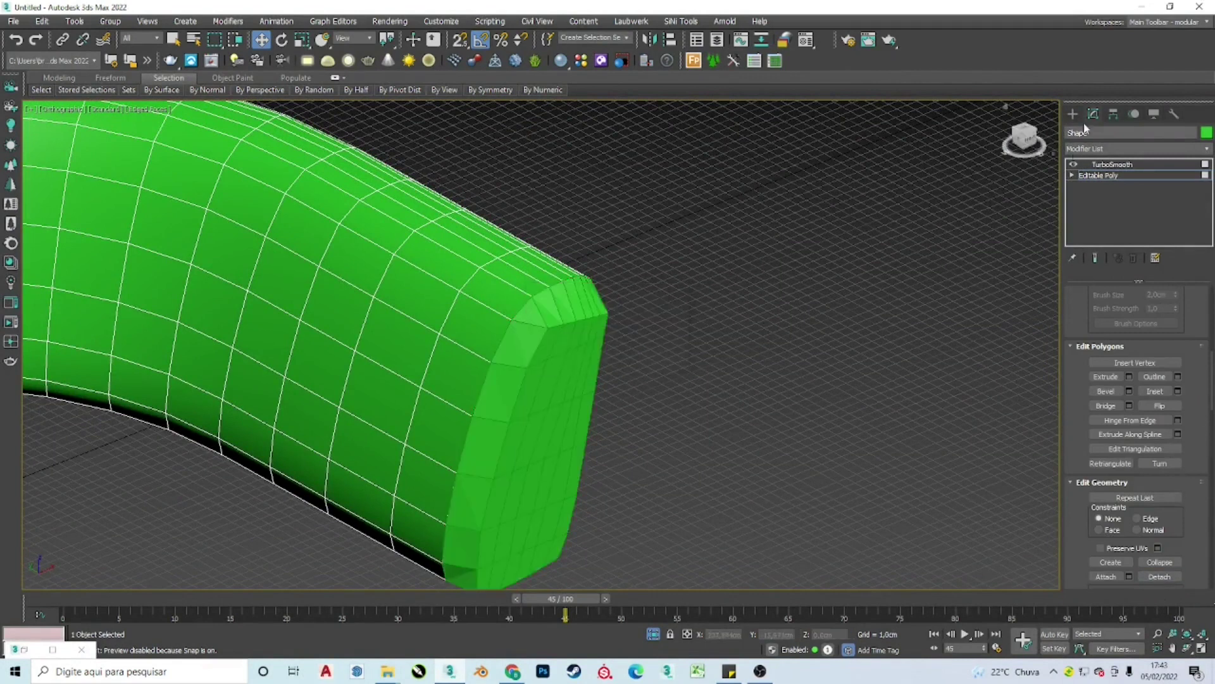
Step: Add a Cloth modifier to the detached cap and confirm its object properties
click(1111, 151)
click(1101, 161)
click(1133, 309)
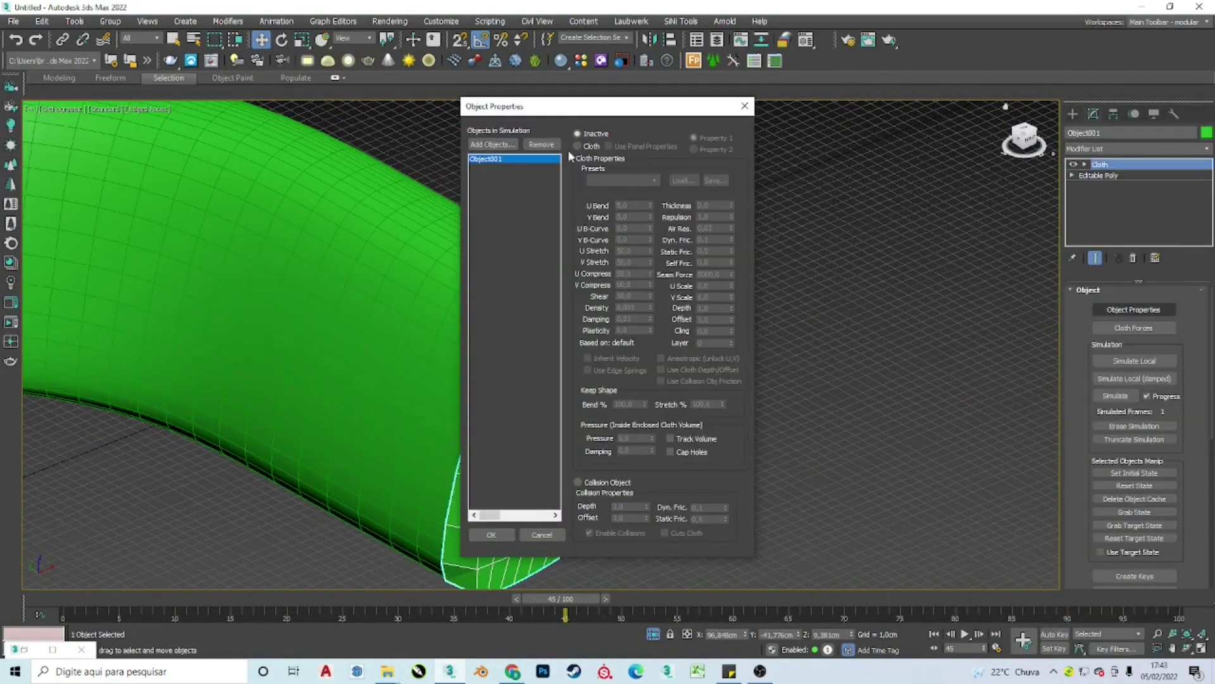
click(542, 534)
Step: Make a cloth vertex group from the vertices along the cap's outer edge
key(1)
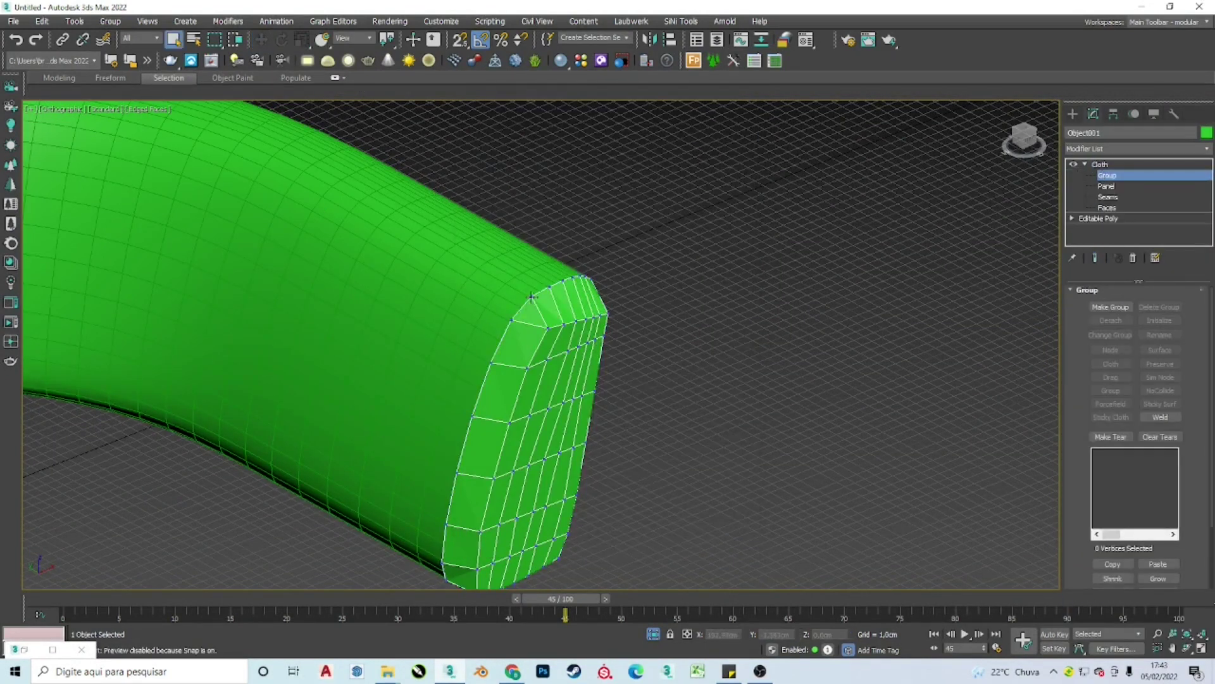
click(531, 296)
scroll(1173, 521, down, 1)
scroll(1120, 423, up, 1)
click(1110, 309)
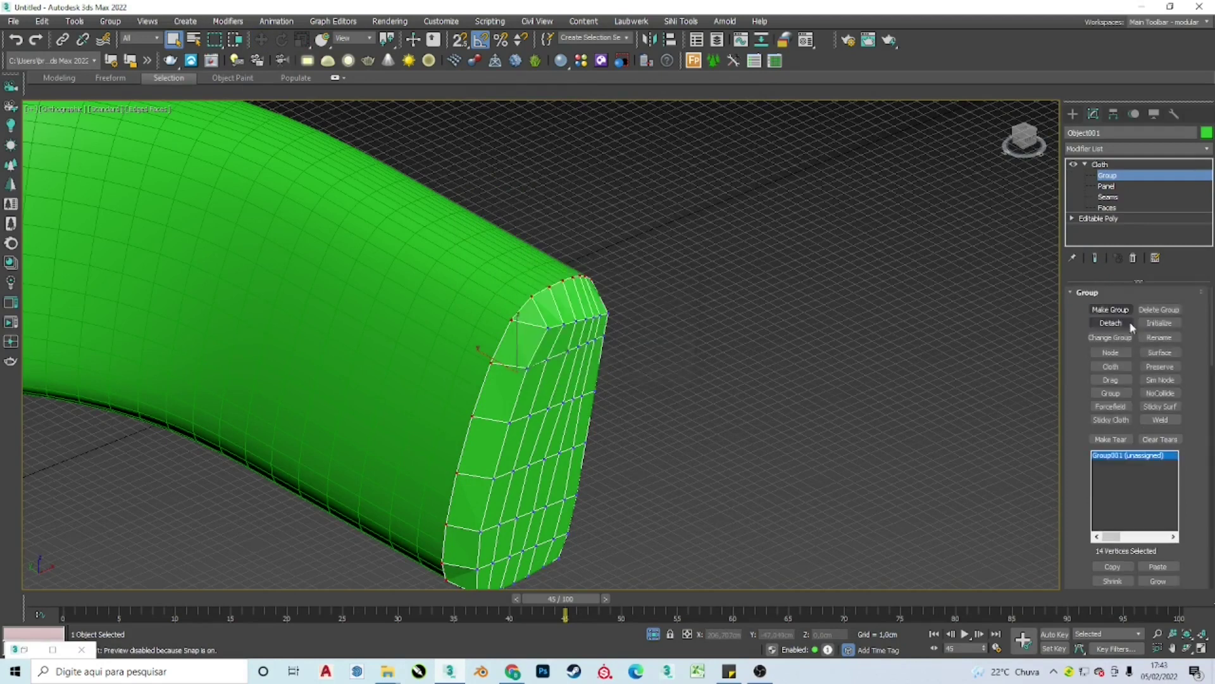
click(1160, 367)
Step: Run the cloth simulation on the end cap
click(1088, 292)
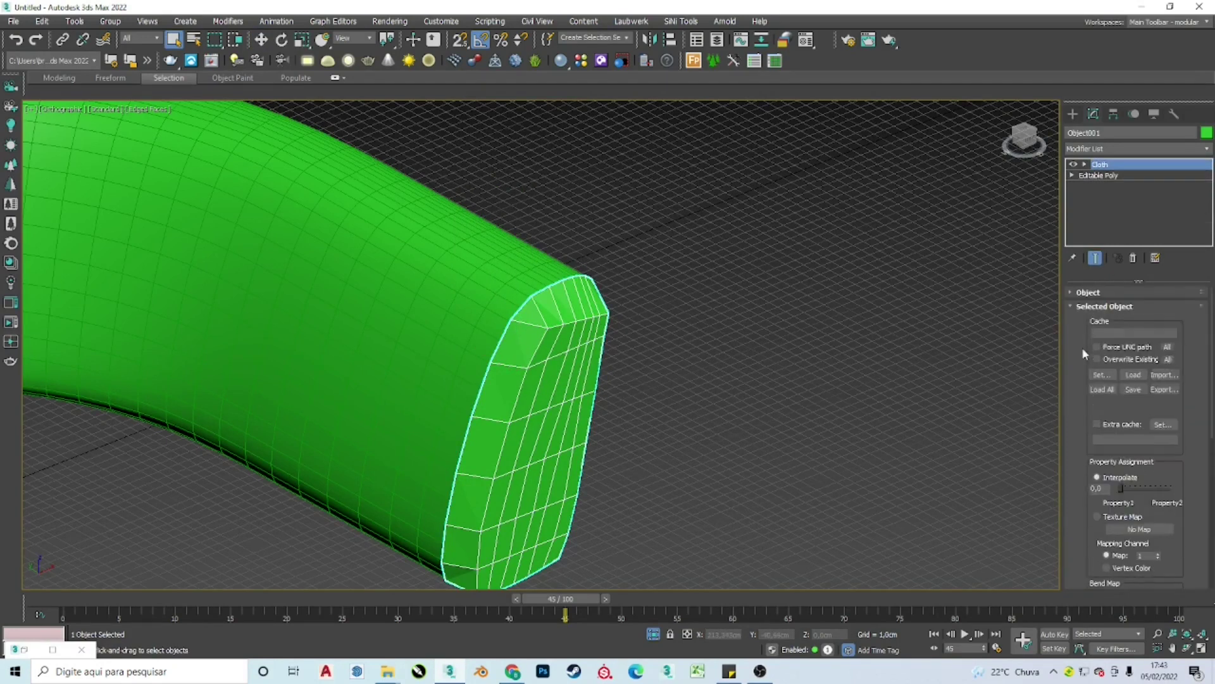
click(1081, 308)
click(1115, 398)
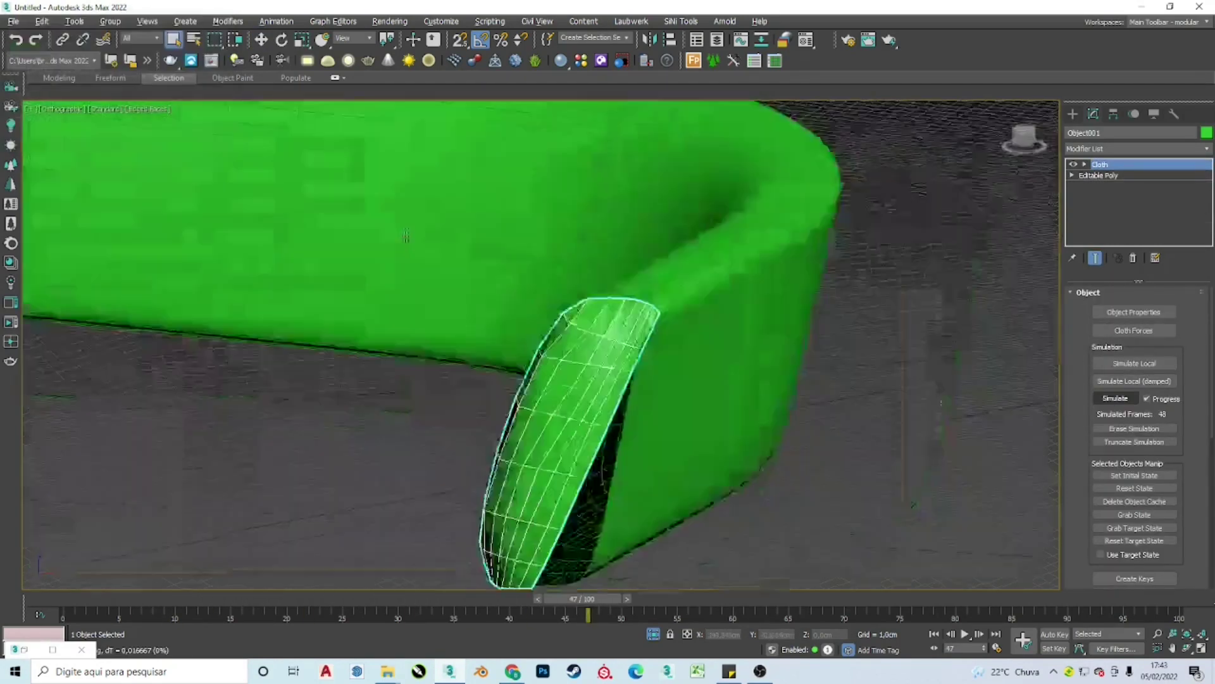
click(1085, 164)
click(1107, 175)
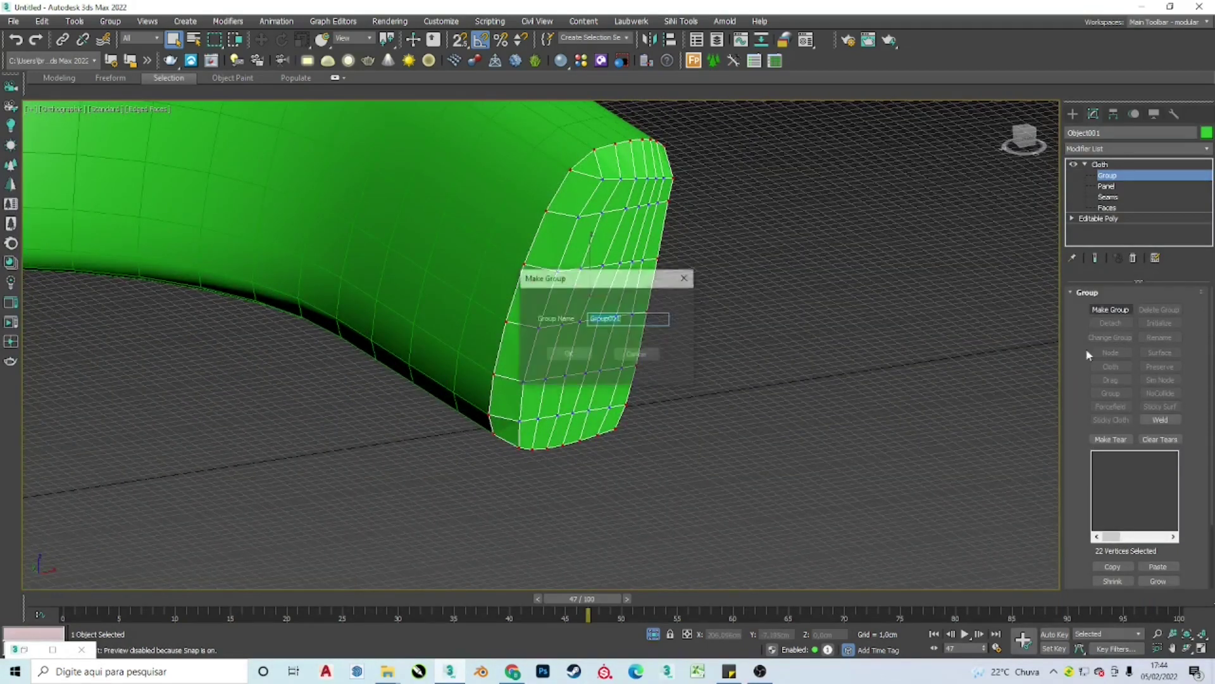
Step: Set the padded piece as Cloth in Object Properties with adjusted fabric settings
click(1114, 167)
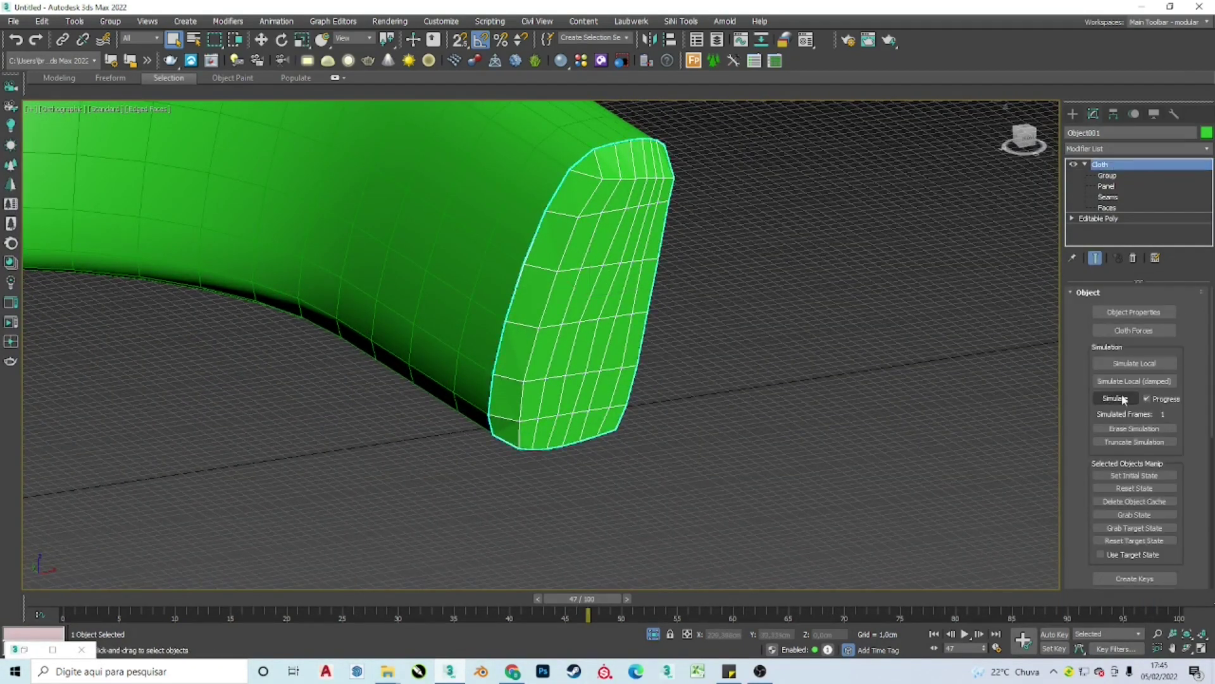
click(1134, 312)
click(511, 163)
click(623, 183)
click(617, 209)
click(494, 532)
scroll(1172, 516, down, 3)
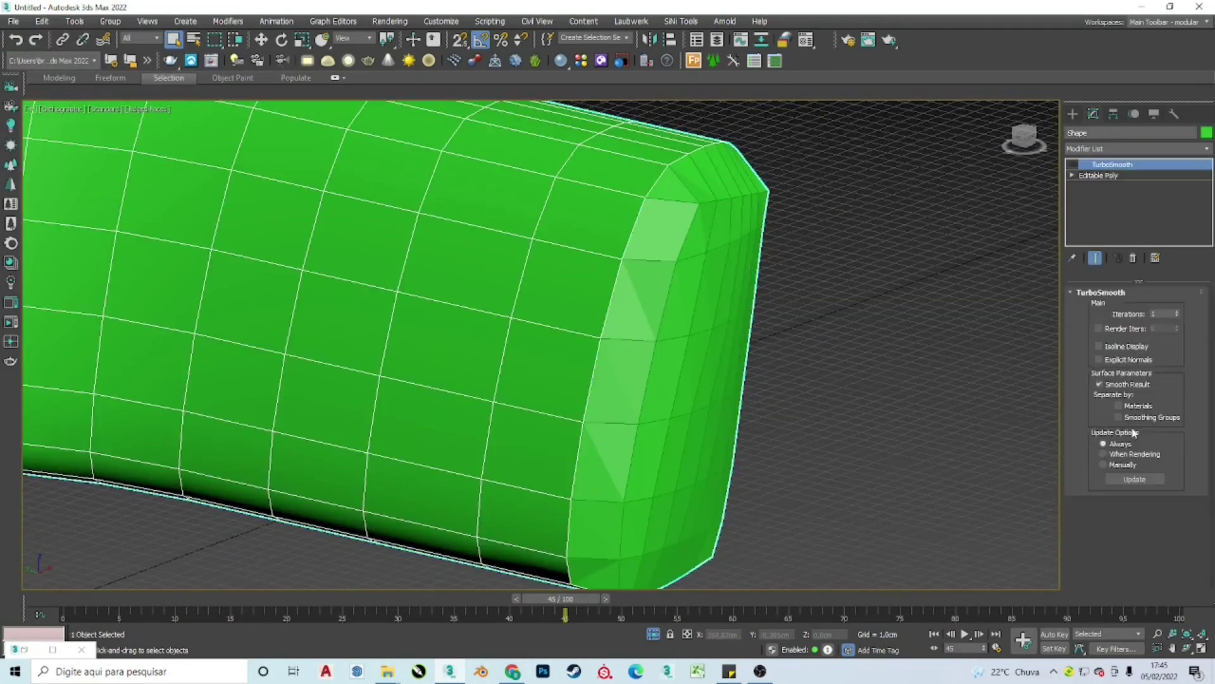
Step: On the tube's Editable Poly below TurboSmooth, select an edge loop near its end and view it in Perspective wireframe
click(1101, 175)
click(1112, 165)
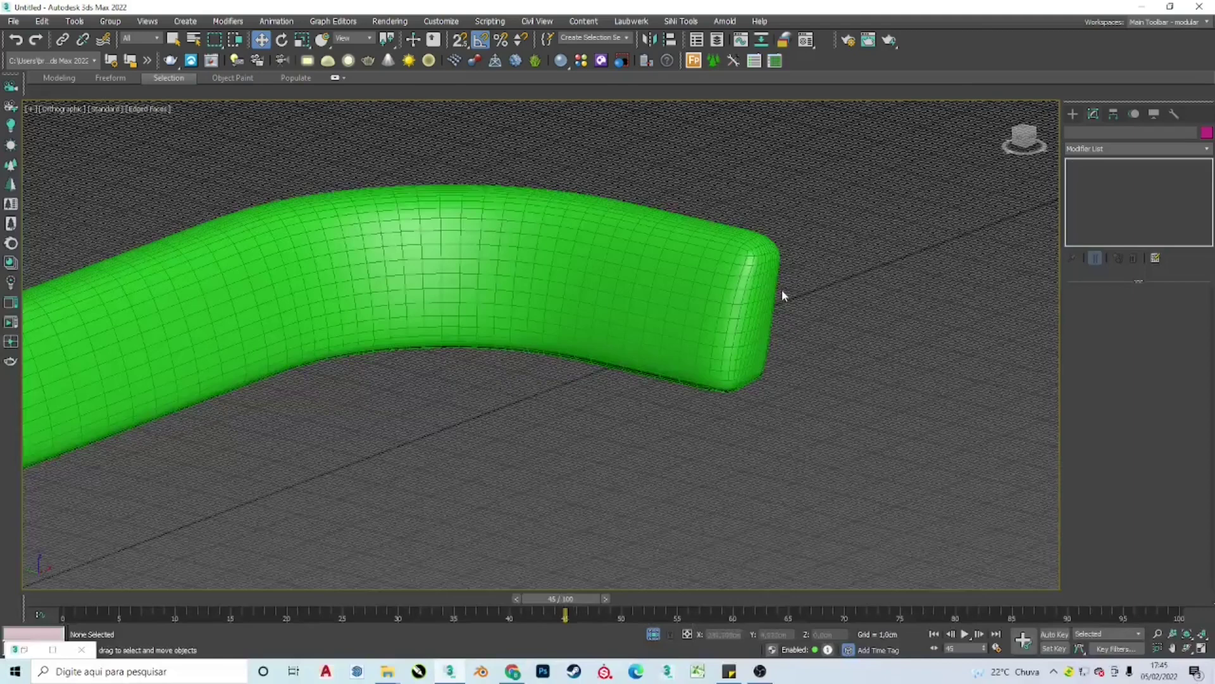
click(1087, 178)
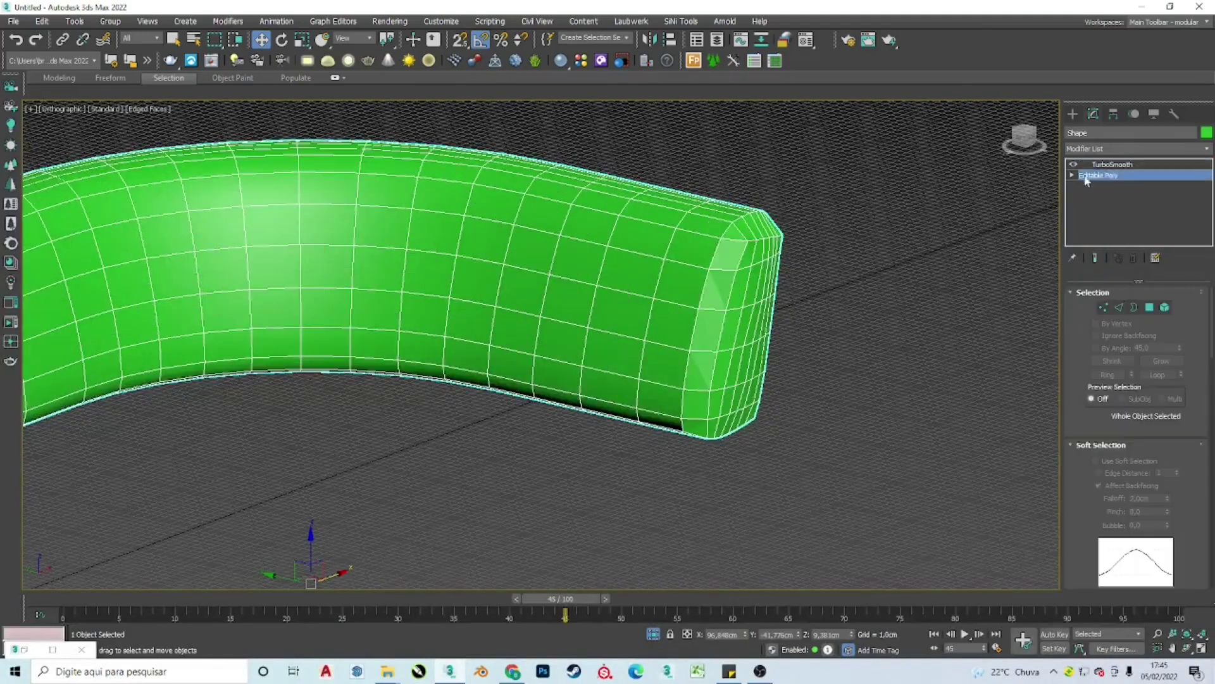
key(2)
double_click(718, 253)
scroll(721, 251, up, 3)
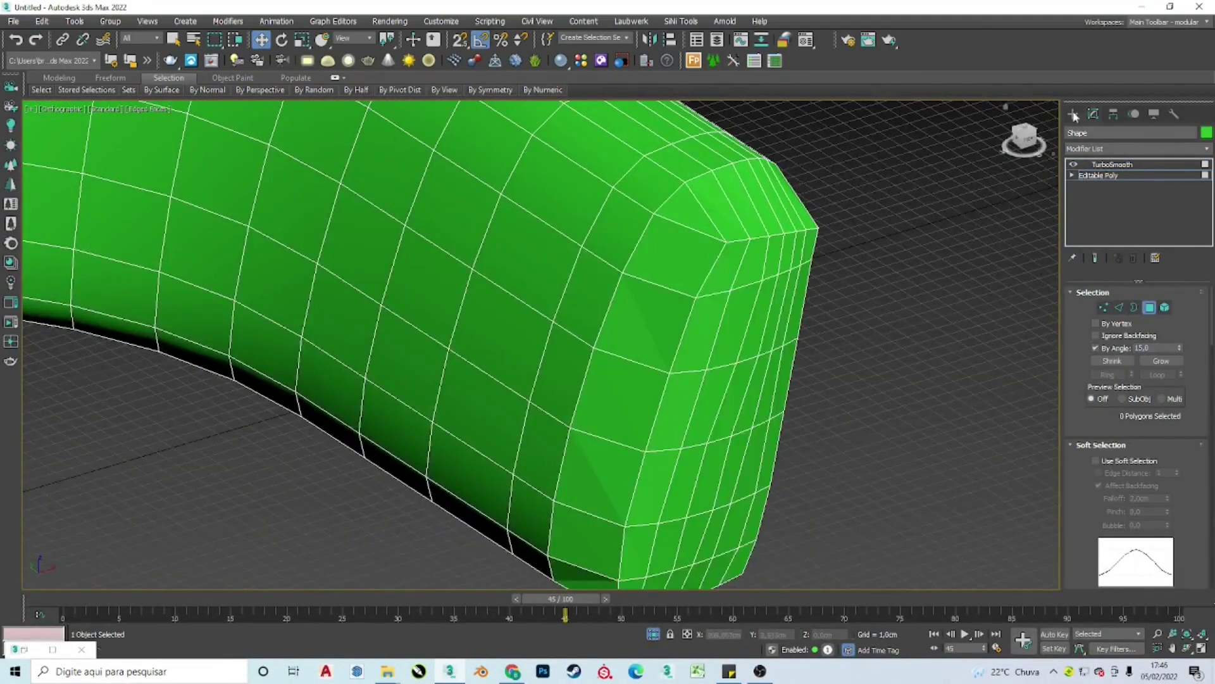
key(alt+Tab)
key(Escape)
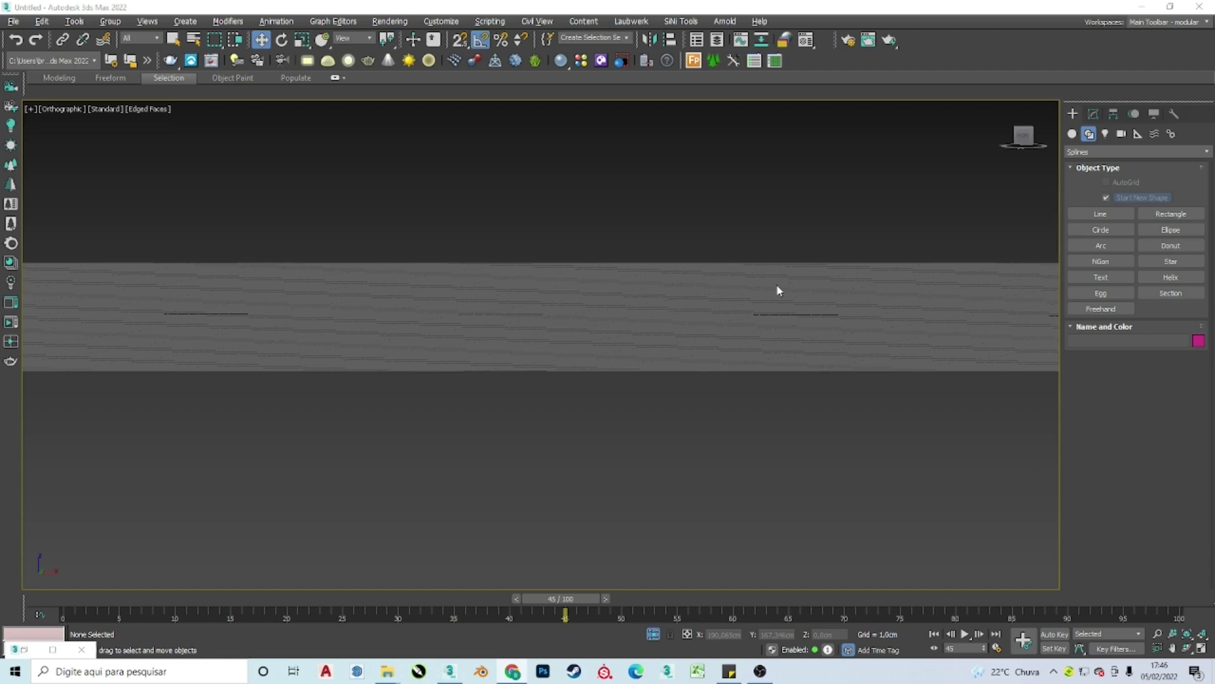
key(shift+z)
key(shift+z)
key(shift+z)
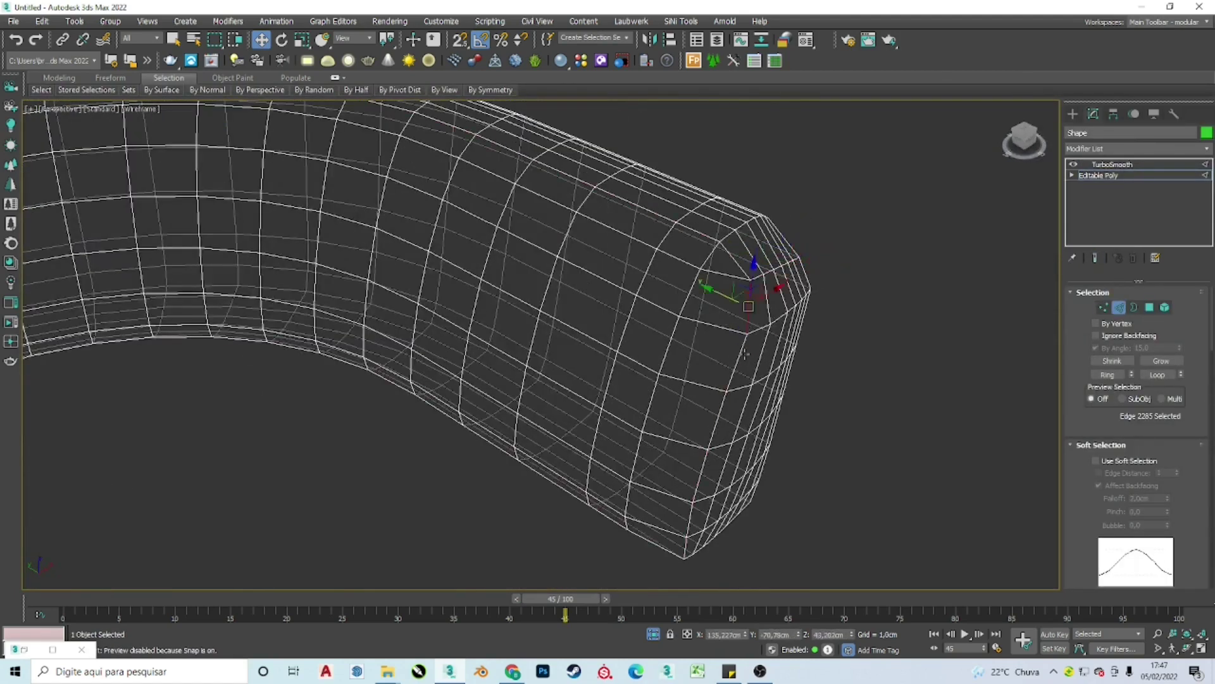
Step: Orbit around the backrest tube's rounded corner and inspect the reshaped end in shaded display
alt+middle_drag(688, 538, 630, 483)
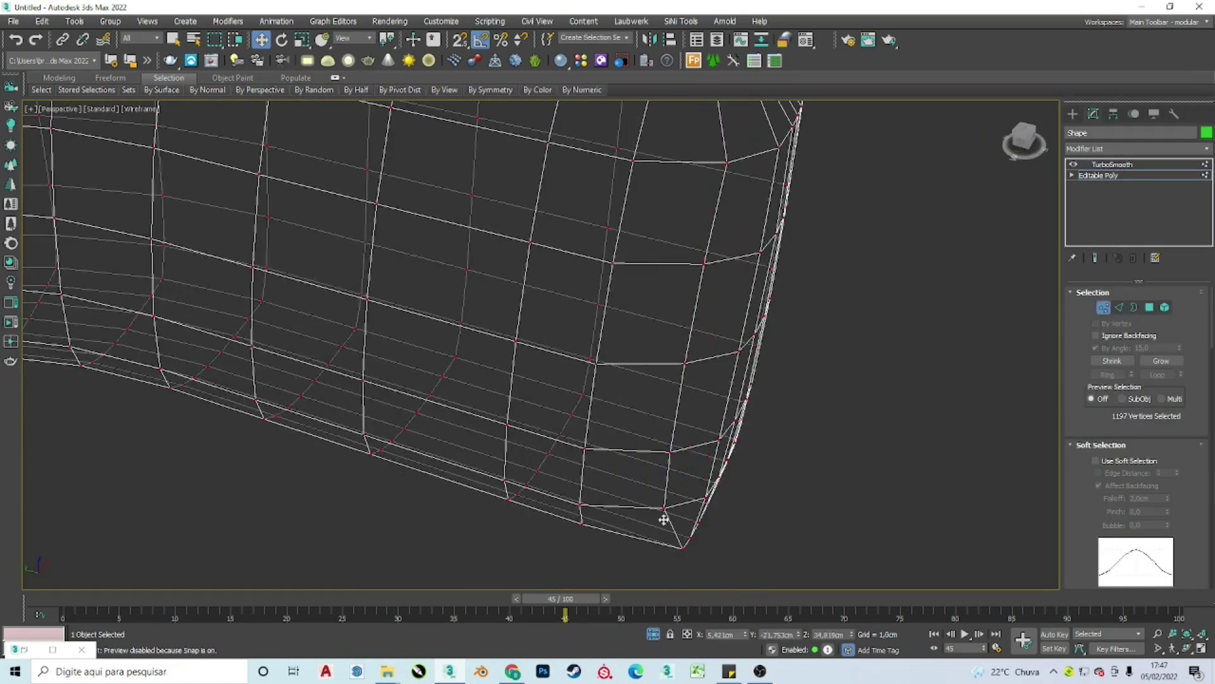
alt+middle_drag(603, 535, 616, 479)
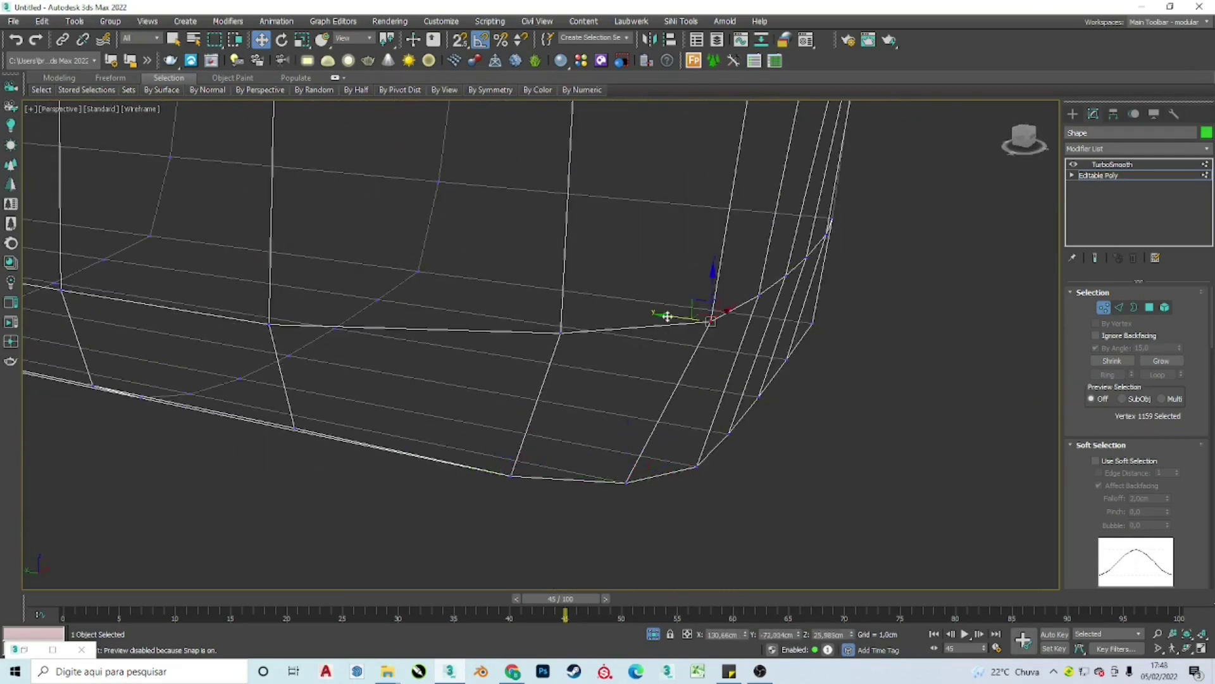
mouse_move(667, 316)
alt+middle_down()
mouse_move(748, 412)
mouse_move(761, 207)
alt+middle_up()
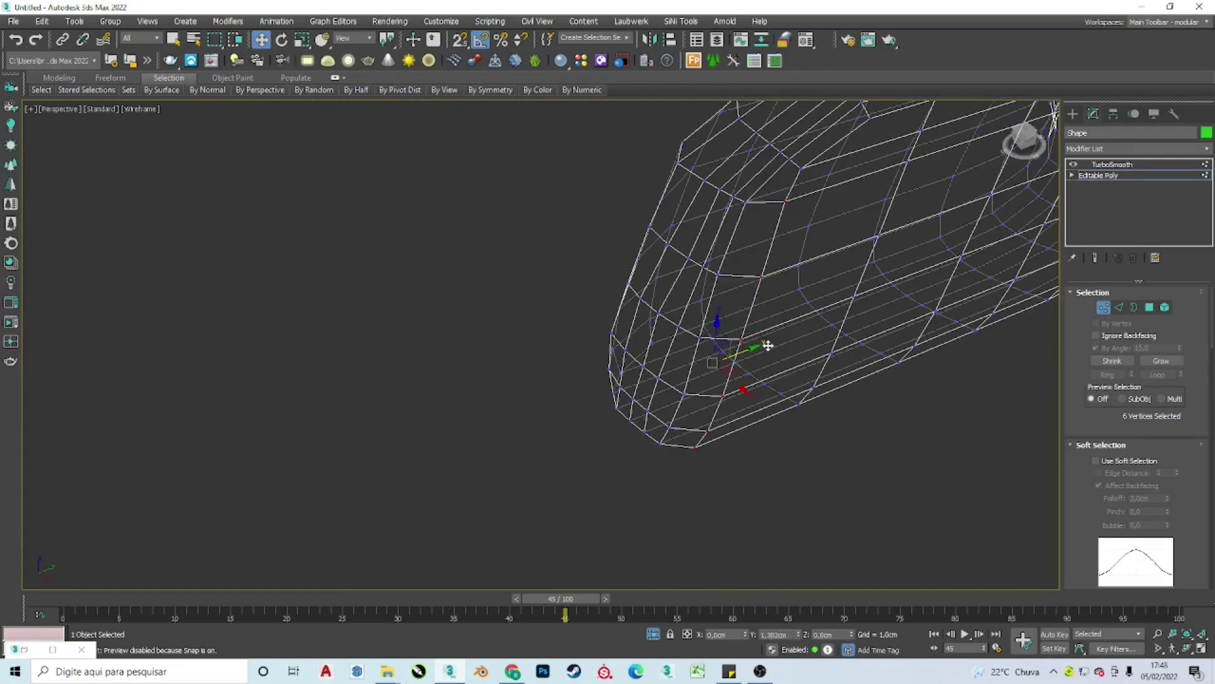
scroll(768, 345, up, 5)
key(u)
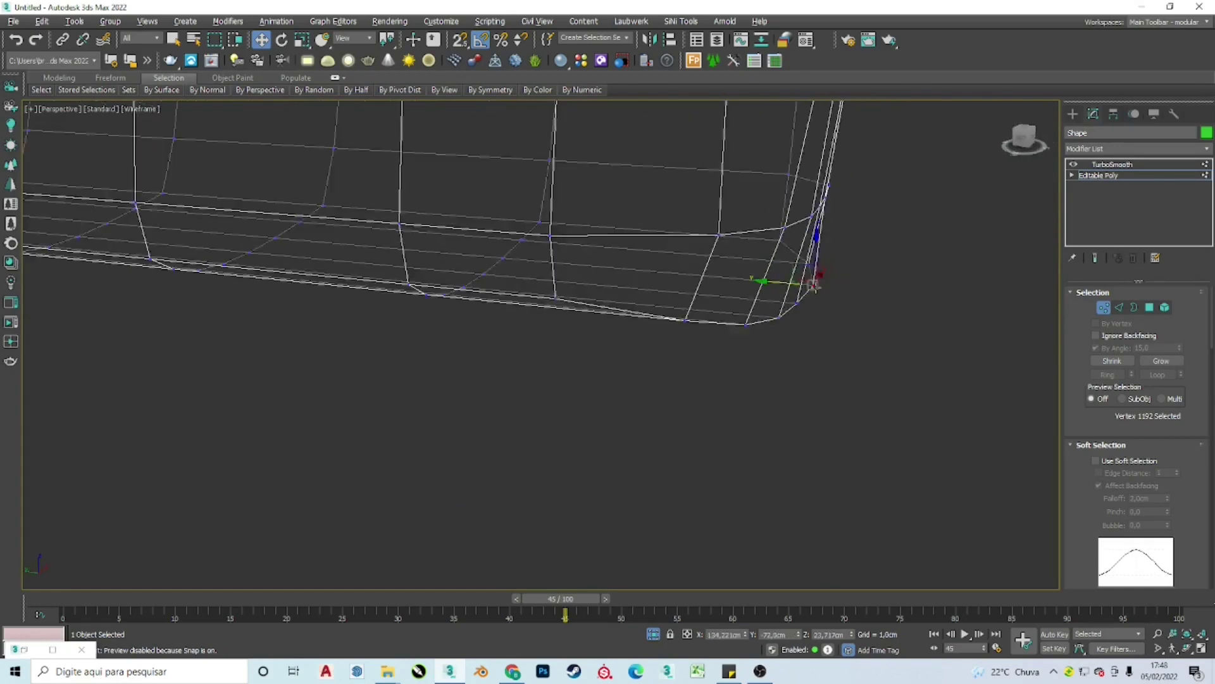
scroll(817, 298, down, 3)
scroll(835, 310, up, 3)
alt+middle_drag(859, 318, 803, 329)
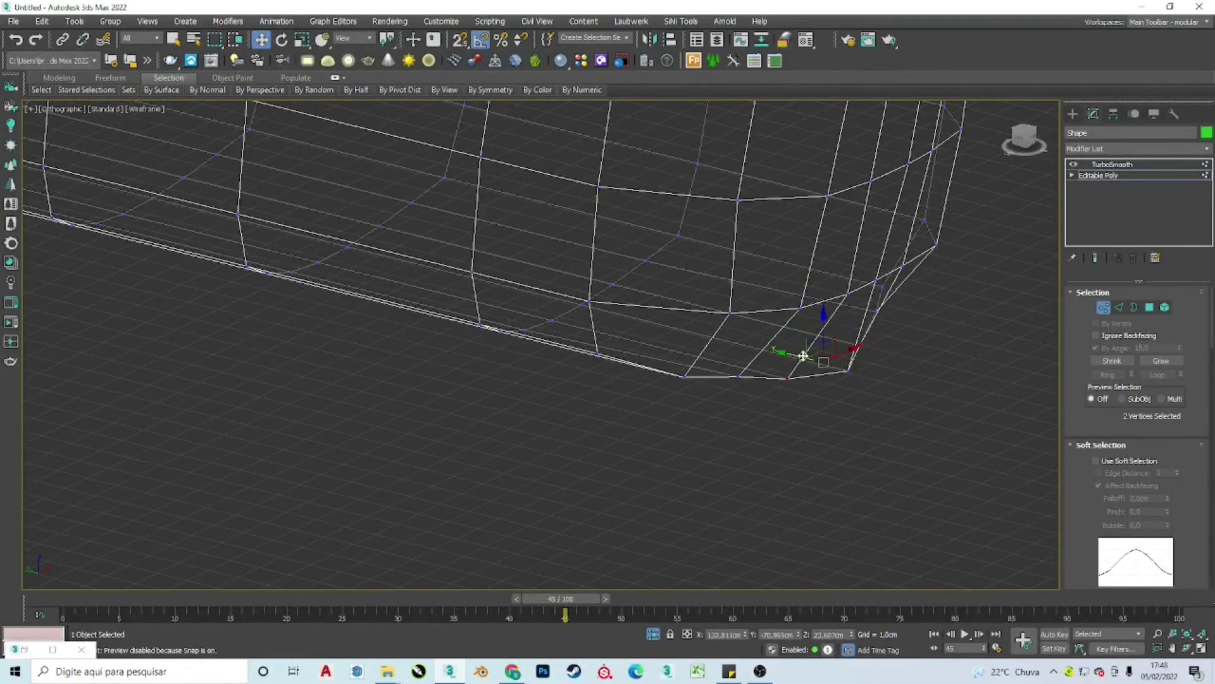
scroll(812, 333, down, 3)
key(F3)
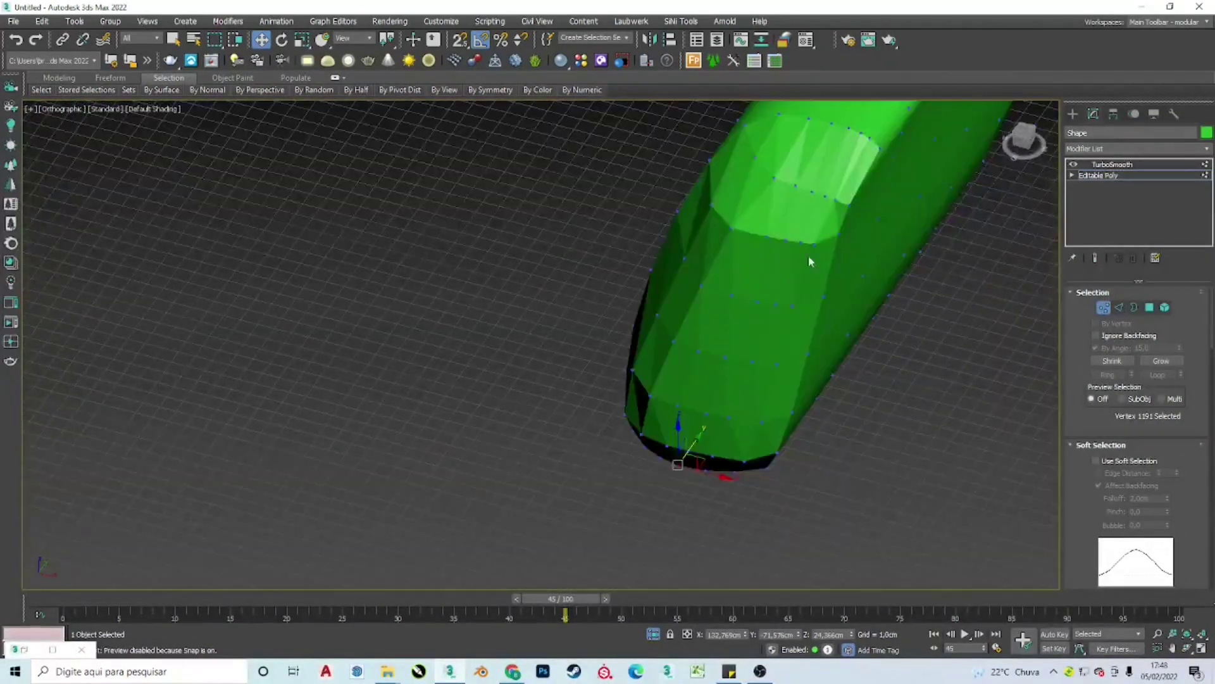
alt+middle_drag(678, 461, 864, 185)
scroll(886, 190, up, 3)
Step: Add a Symmetry modifier below TurboSmooth on the backrest with Z mirroring turned off
key(1)
key(f)
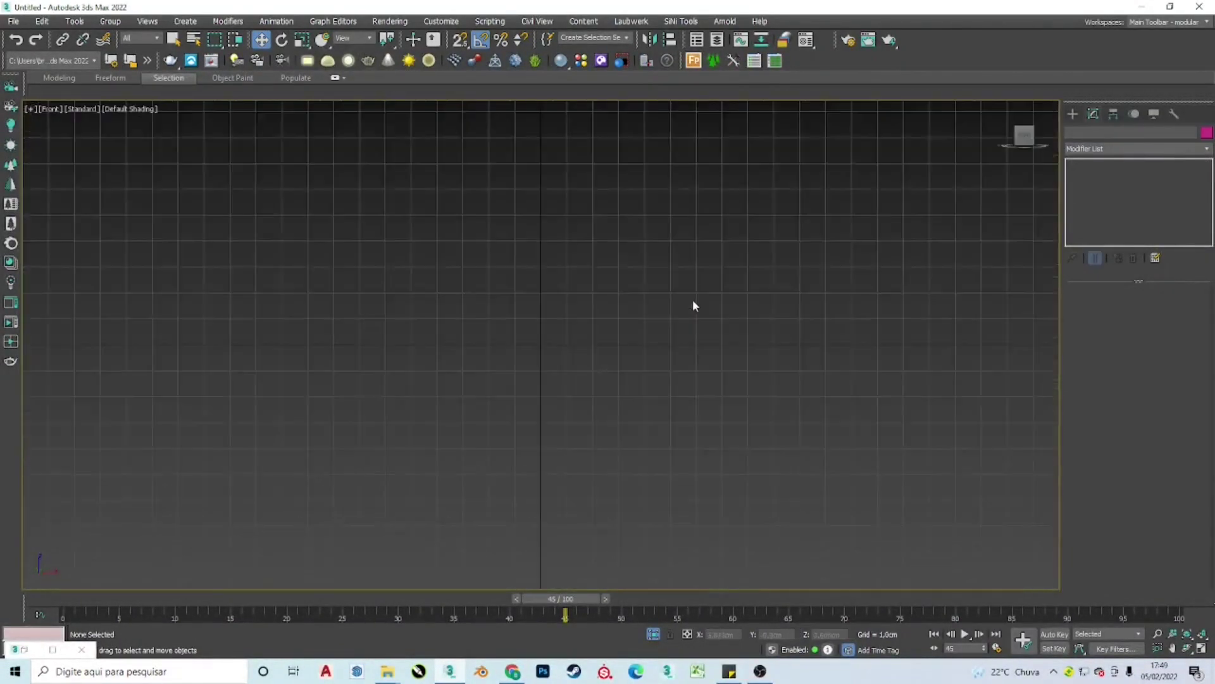
key(z)
click(1133, 148)
key(Return)
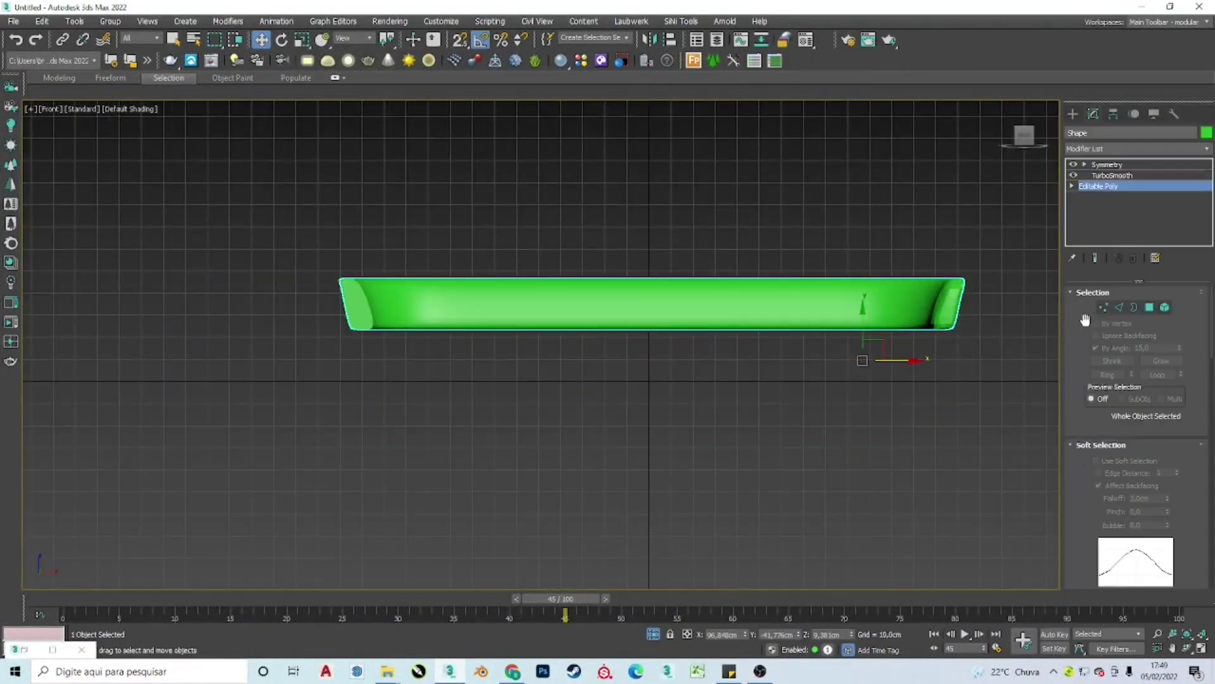
drag(1112, 189, 1112, 184)
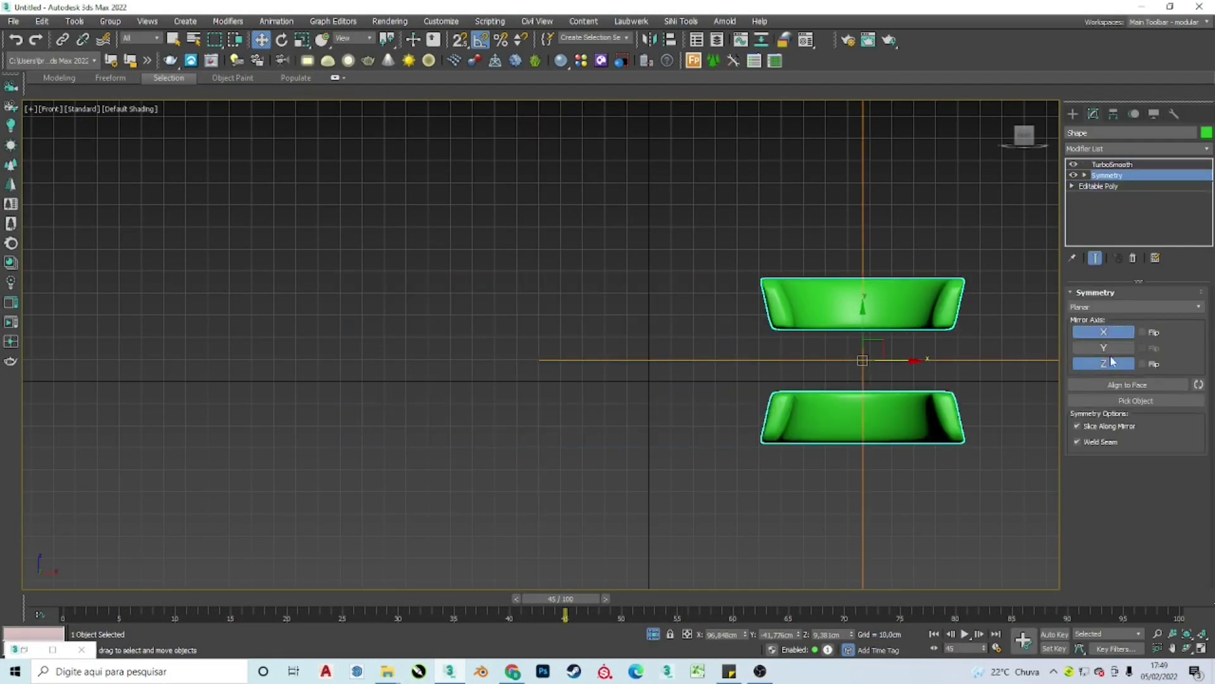
click(1112, 361)
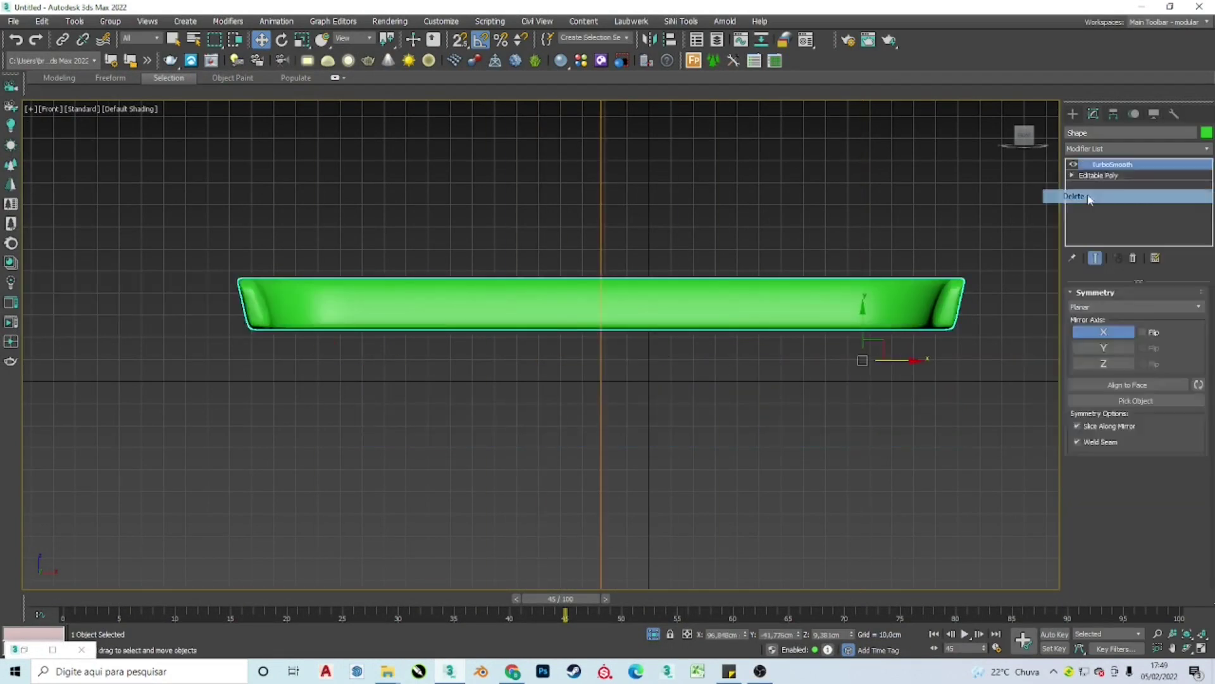
Step: Collapse the mirrored result into the base mesh and re-add Symmetry
key(2)
scroll(653, 293, up, 3)
click(1137, 148)
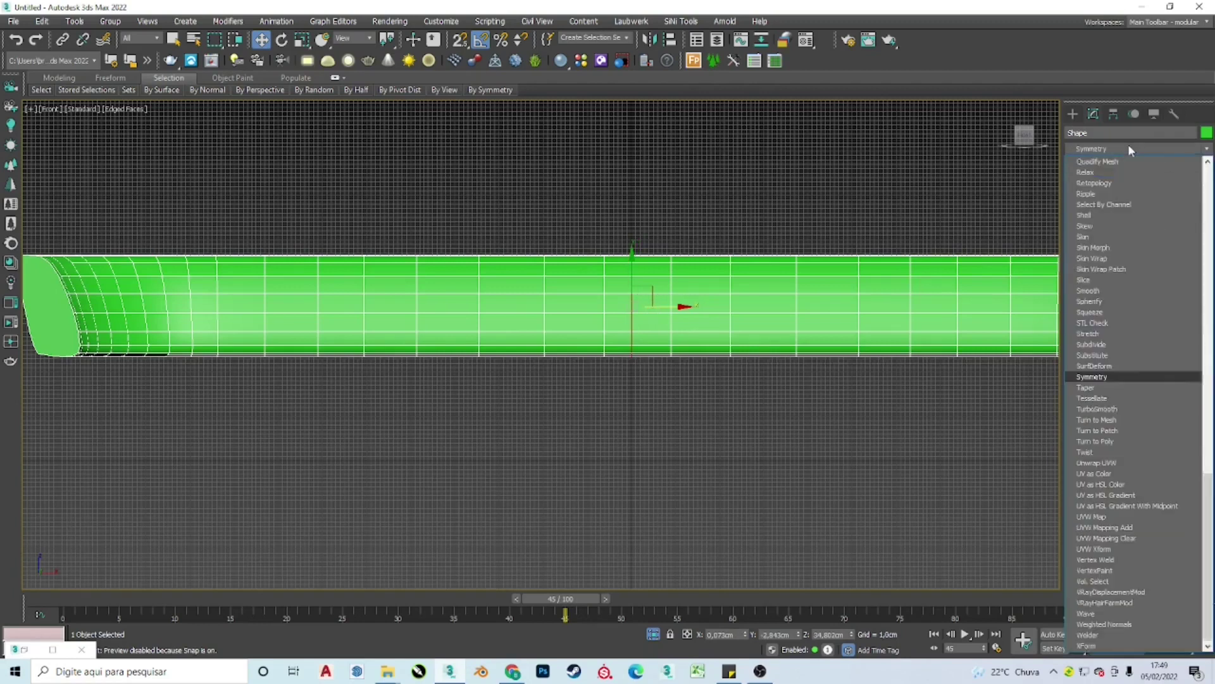
click(1108, 487)
scroll(1054, 294, down, 5)
click(1098, 185)
Step: Reposition the backrest's pivot using Affect Pivot Only and add another modifier
middle_drag(1056, 293, 896, 302)
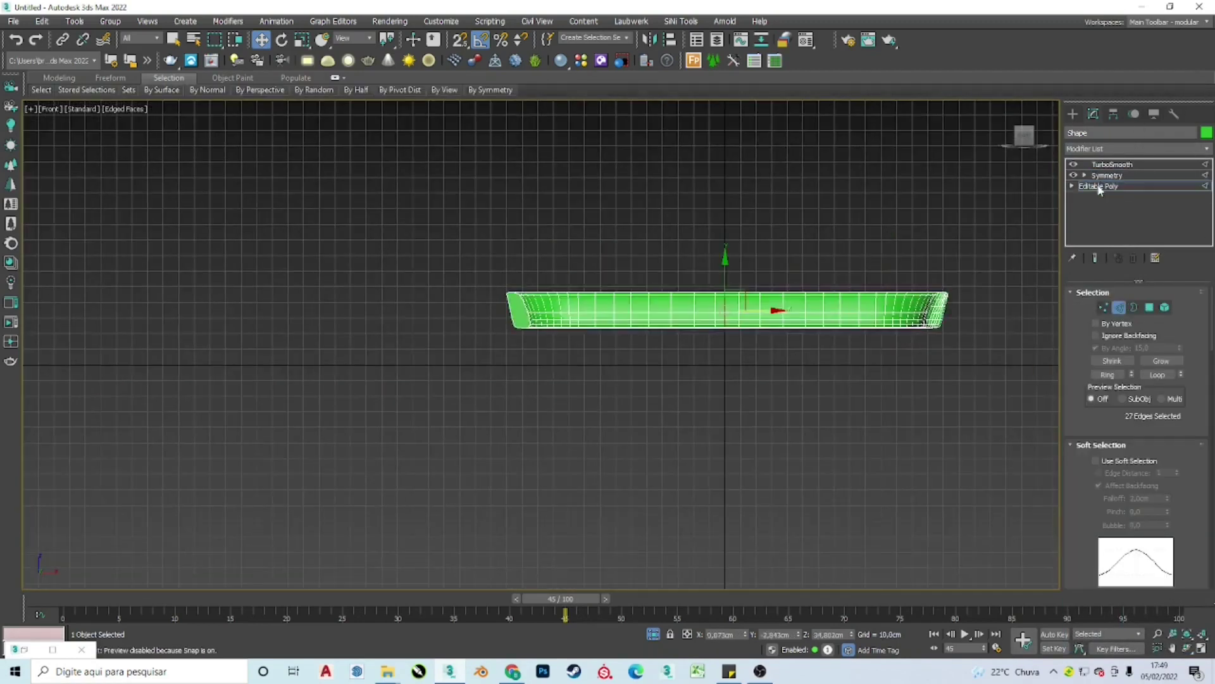
click(1112, 164)
click(1113, 114)
click(1133, 202)
click(1093, 114)
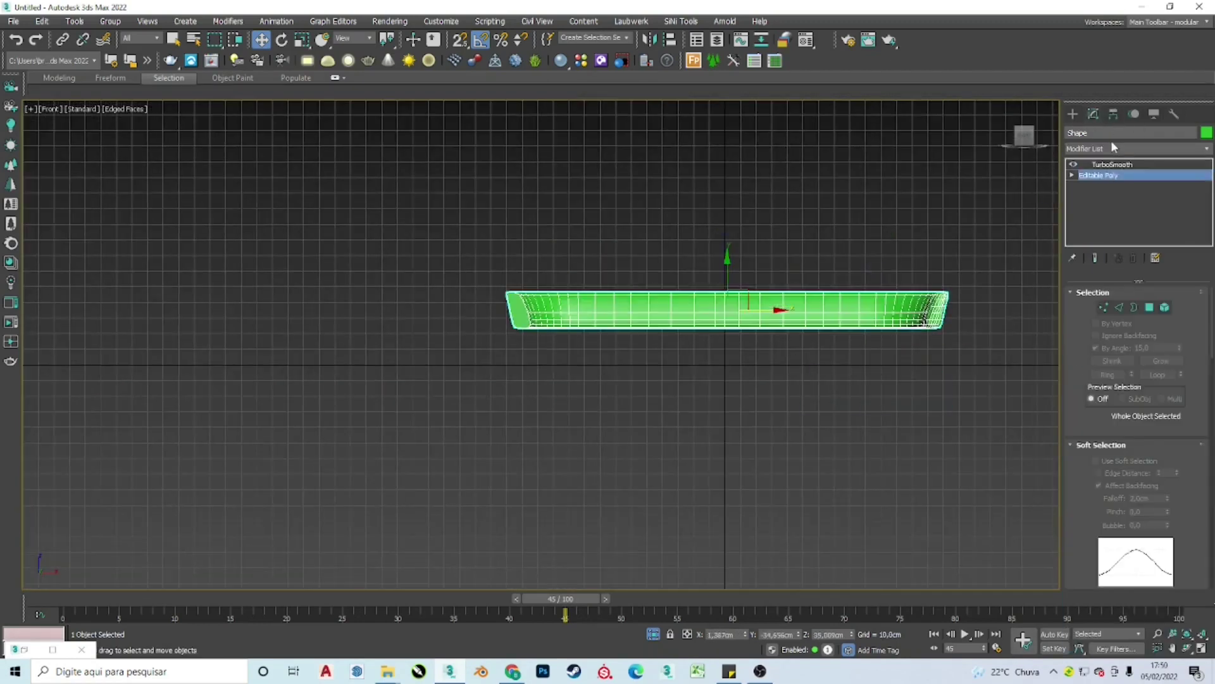
click(1111, 143)
click(1107, 331)
Step: Add an FFD 3x3x3 to the backrest and pull its top middle control points upward
click(772, 366)
alt+middle_drag(773, 366, 700, 558)
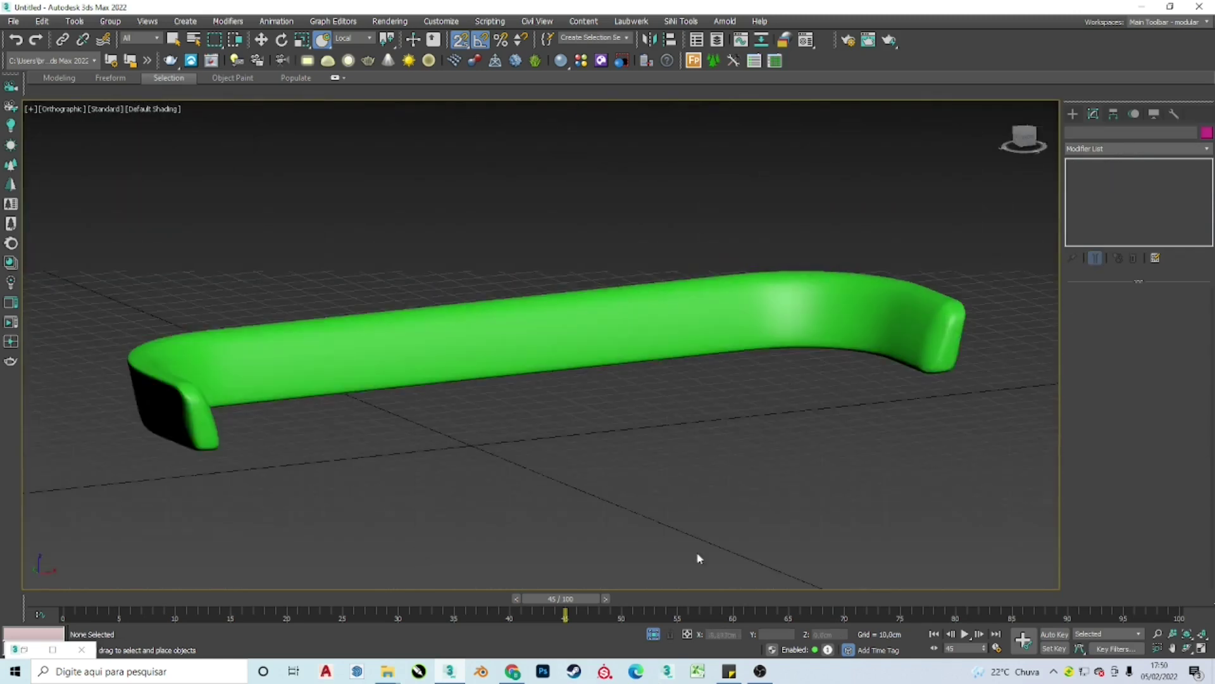
key(shift+z)
key(ctrl+z)
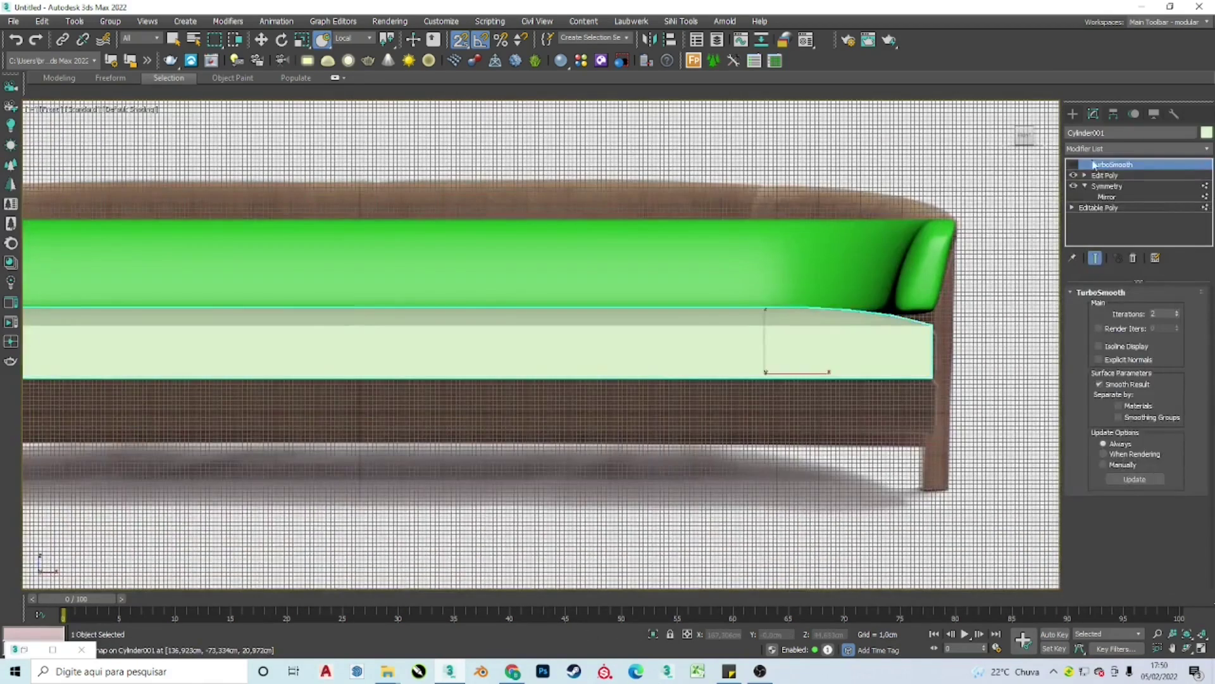
key(shift+z)
click(1110, 148)
click(1114, 380)
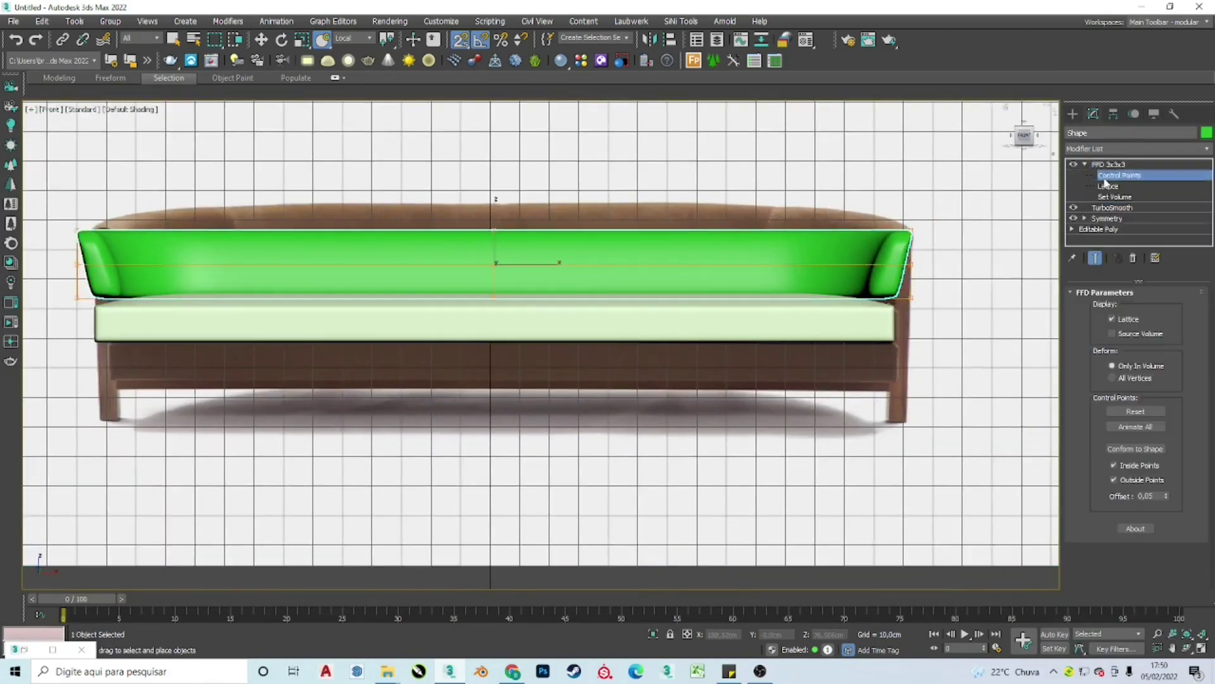
click(1119, 174)
key(w)
drag(490, 253, 491, 221)
key(ctrl+z)
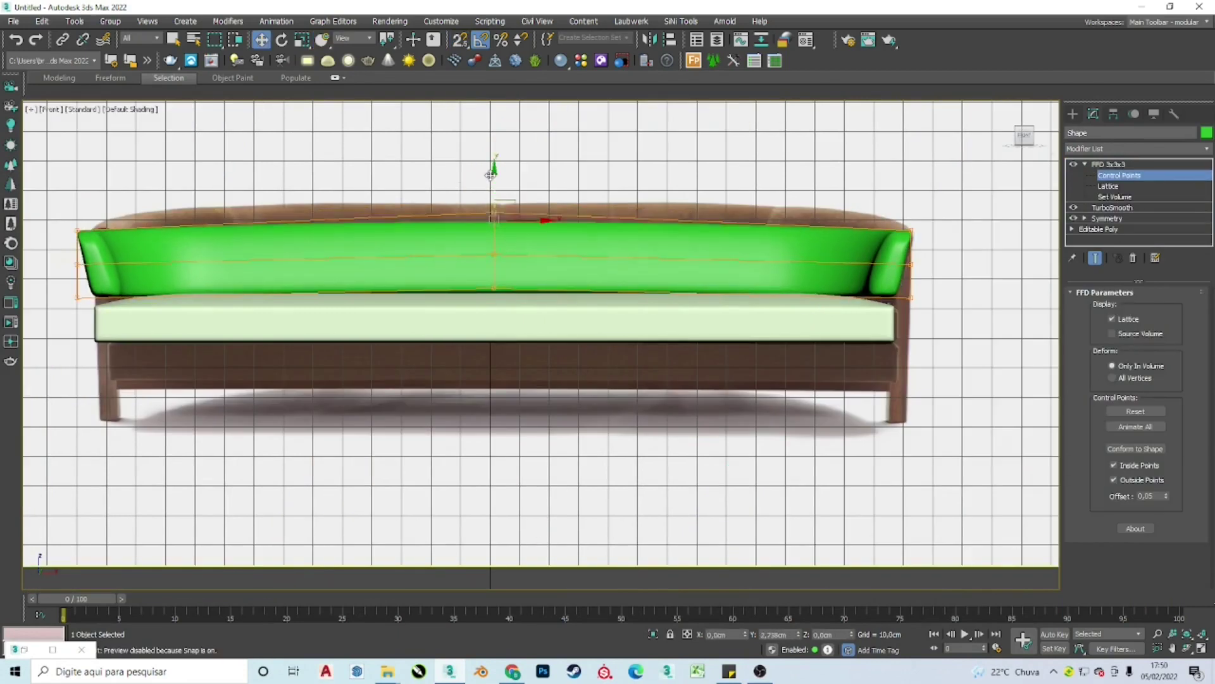
Step: Copy the seat cushion below the original and adjust the copy's pivot only
key(p)
key(f)
click(754, 265)
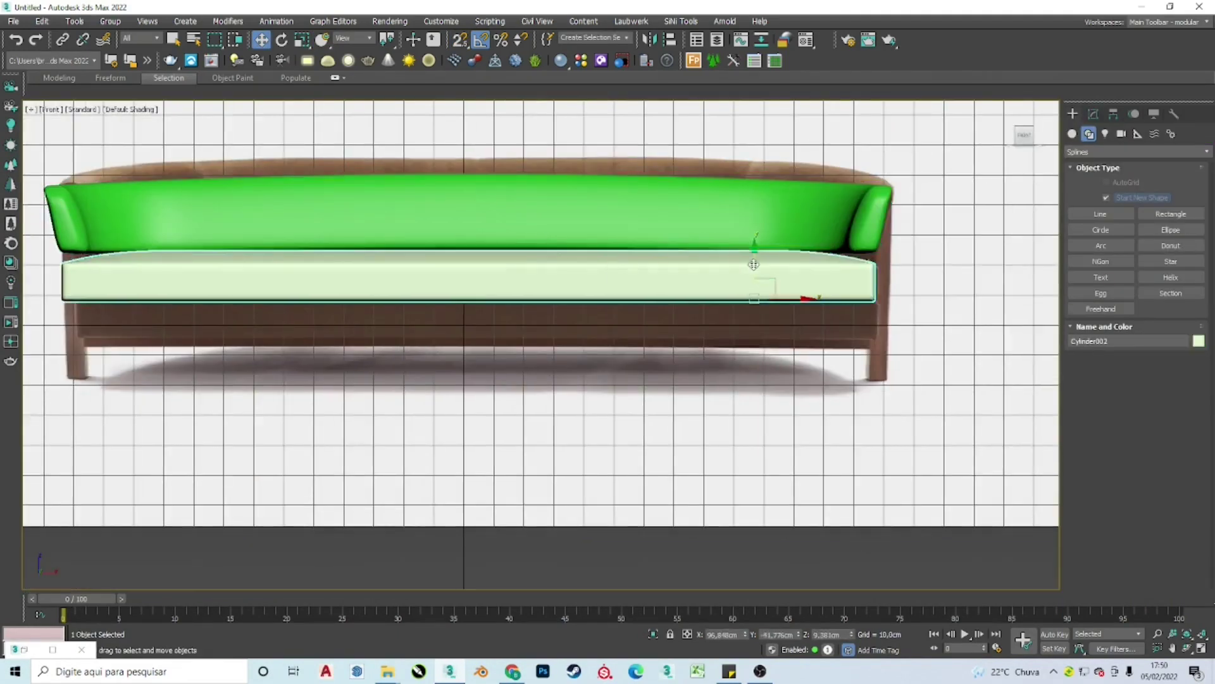
drag(753, 264, 754, 309)
click(1114, 113)
click(1136, 202)
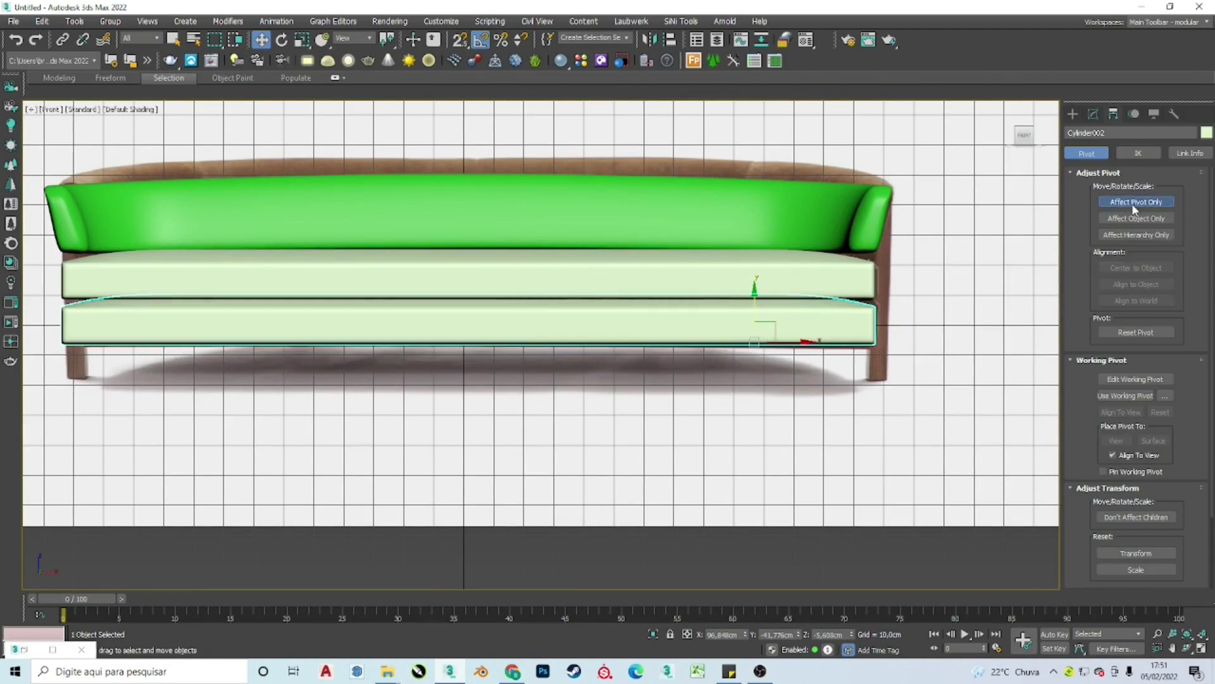
click(1093, 113)
Step: Add a Symmetry modifier to the lower cushion and adjust its mirror plane
click(1123, 149)
click(1141, 364)
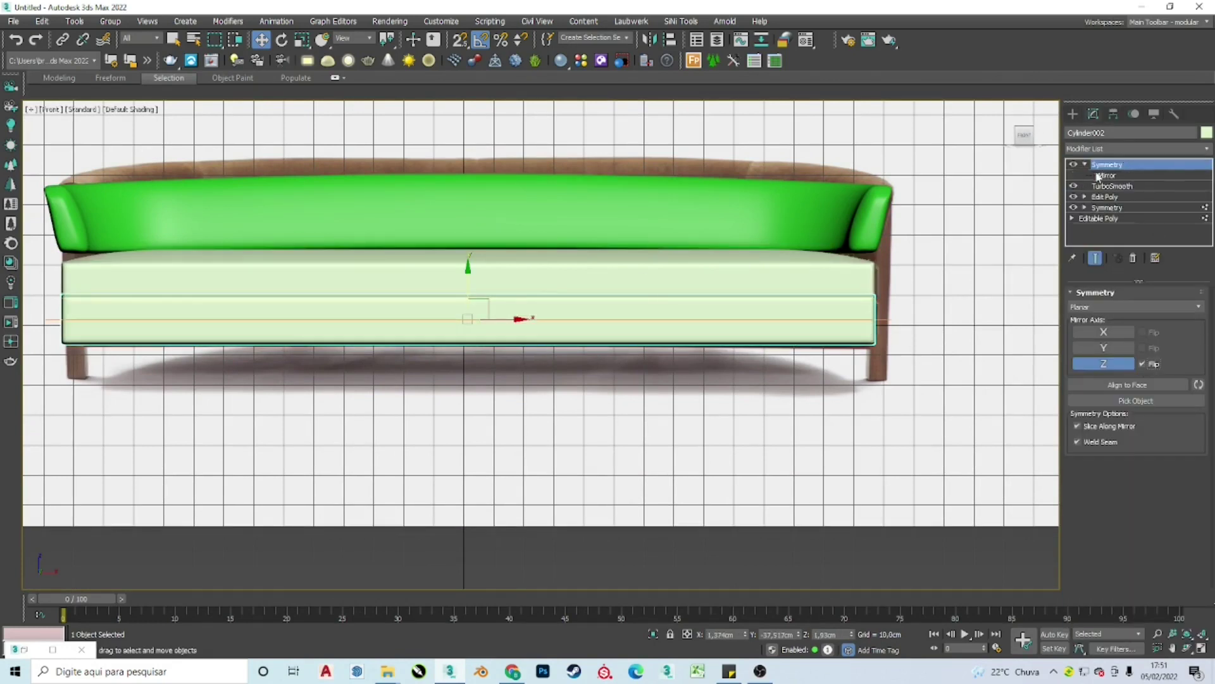
click(1098, 177)
key(p)
key(f)
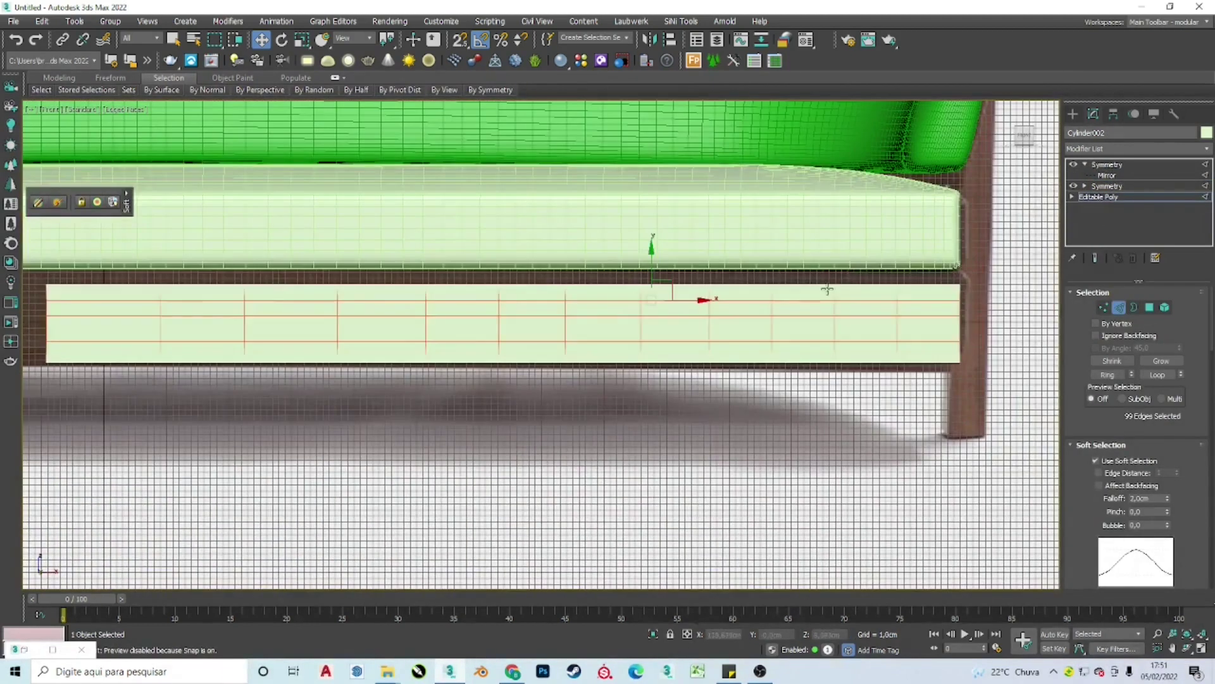
click(1111, 165)
click(1094, 177)
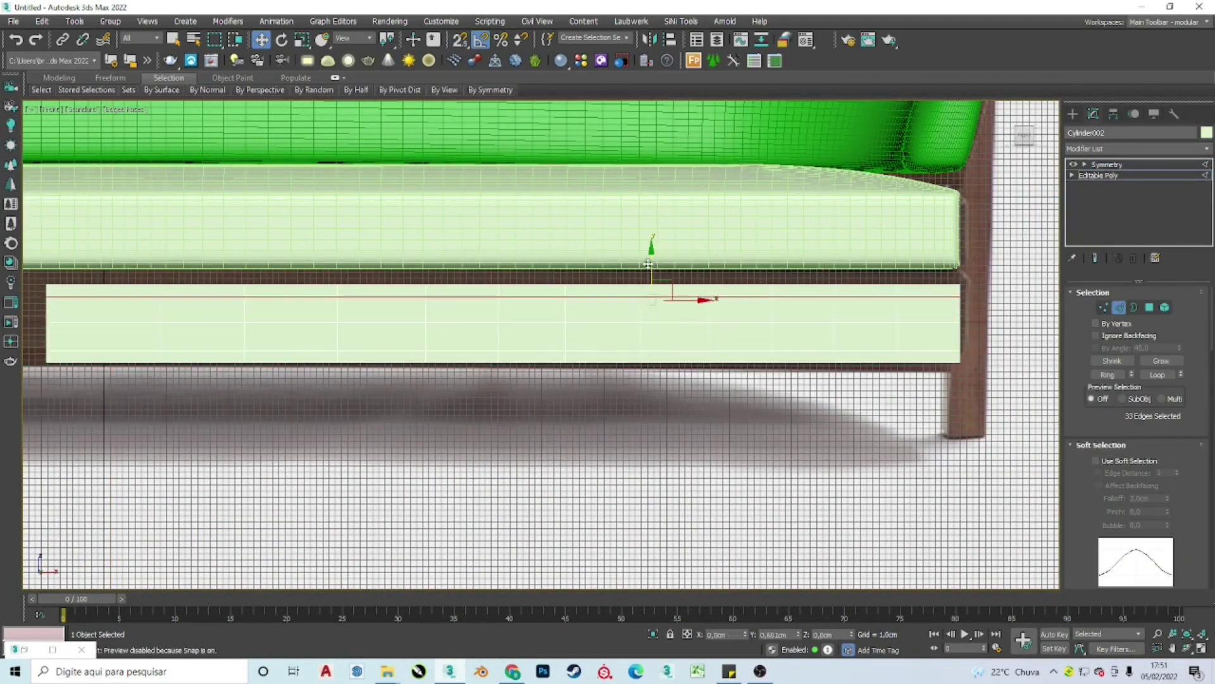
click(1103, 308)
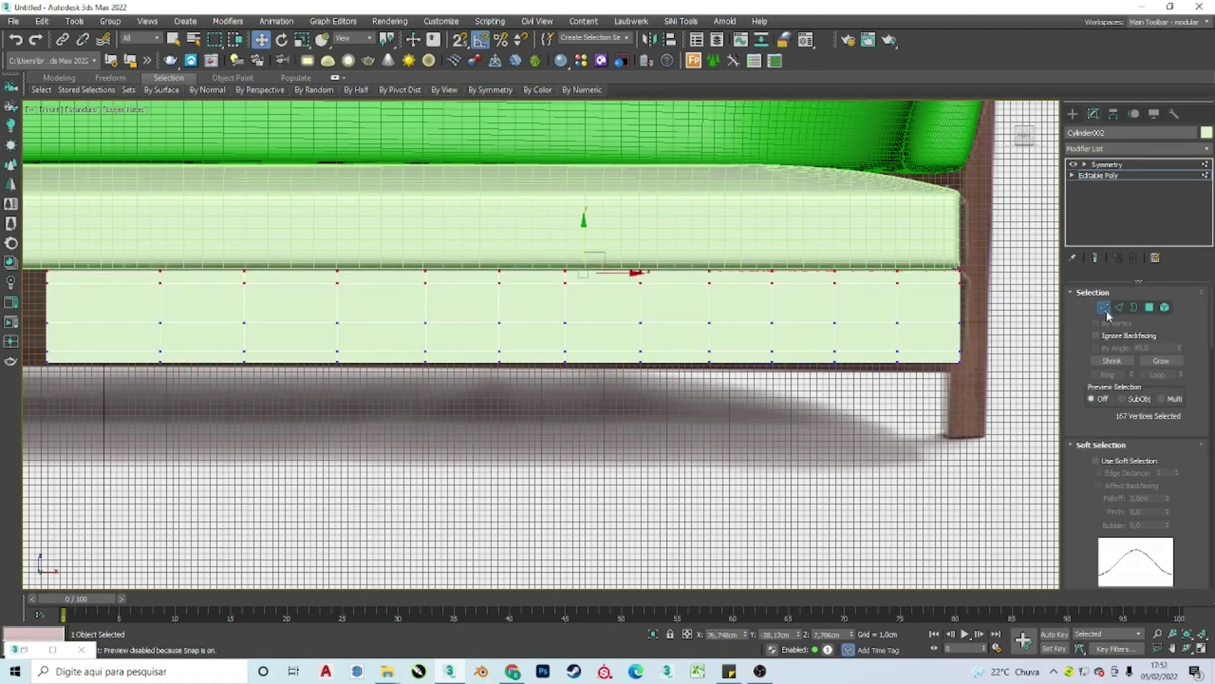
Step: Add TurboSmooth to the lower cushion above its base mesh
click(1107, 165)
click(1136, 148)
click(1127, 380)
scroll(1013, 330, up, 3)
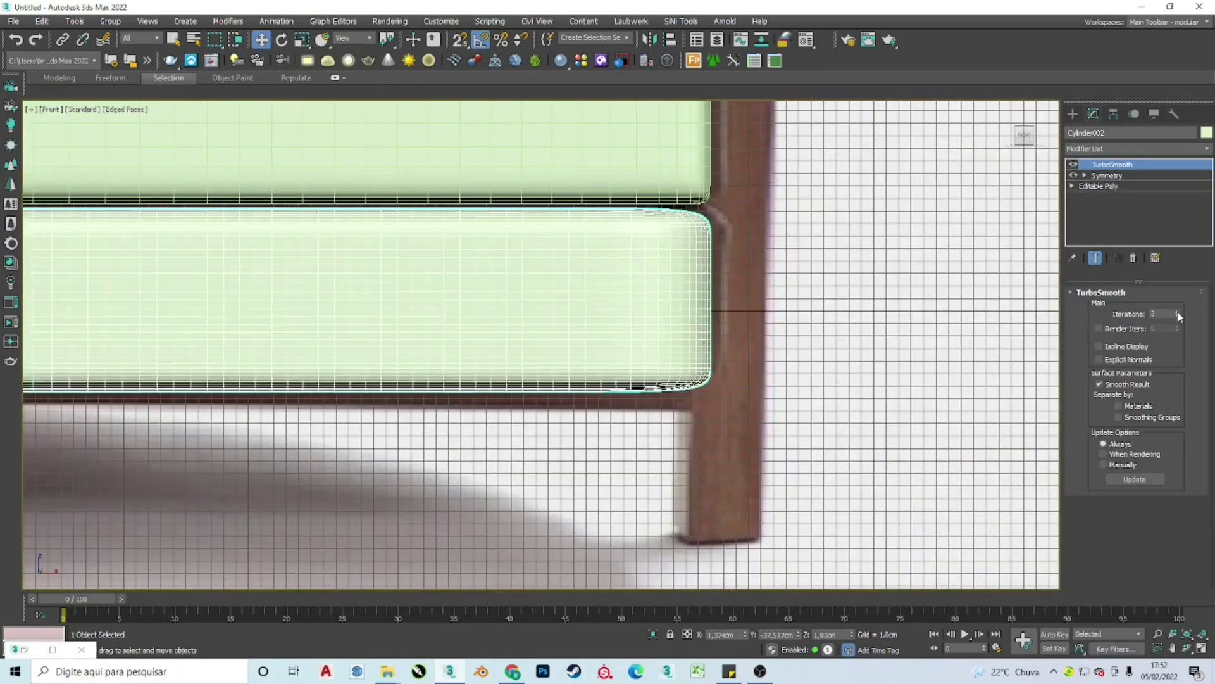
click(1098, 186)
Step: Connect Edges with 2 segments to add edge loops across the cushion end
click(1095, 444)
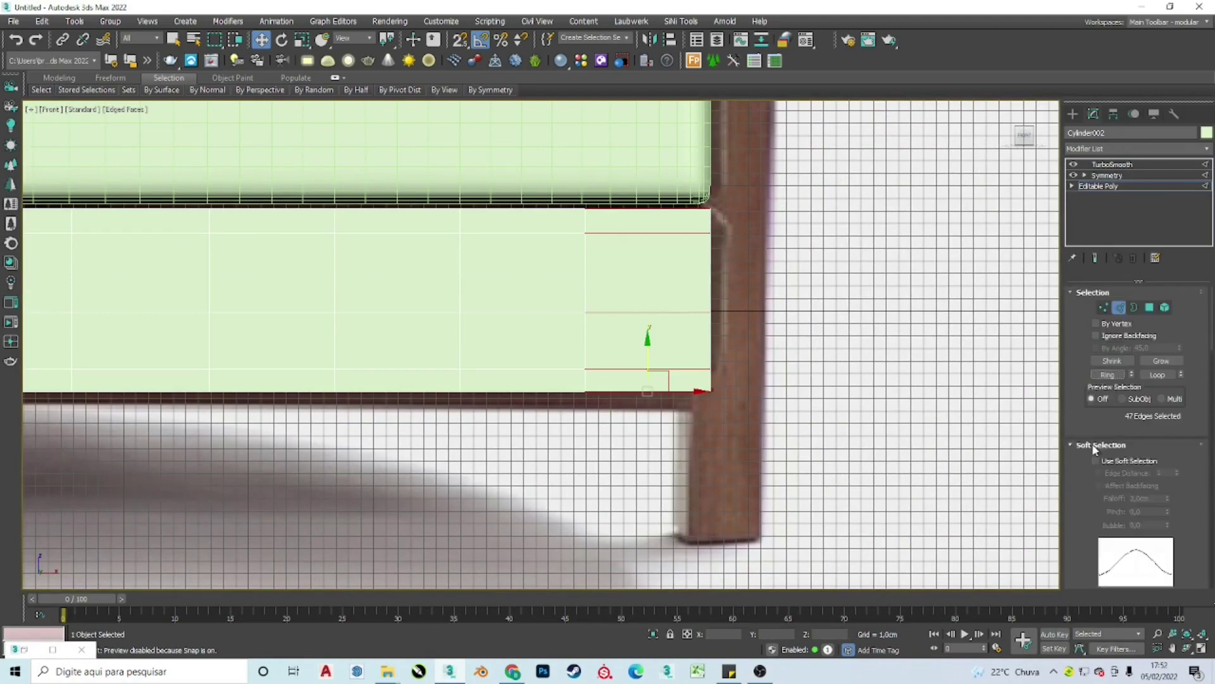
key(ctrl+shift+e)
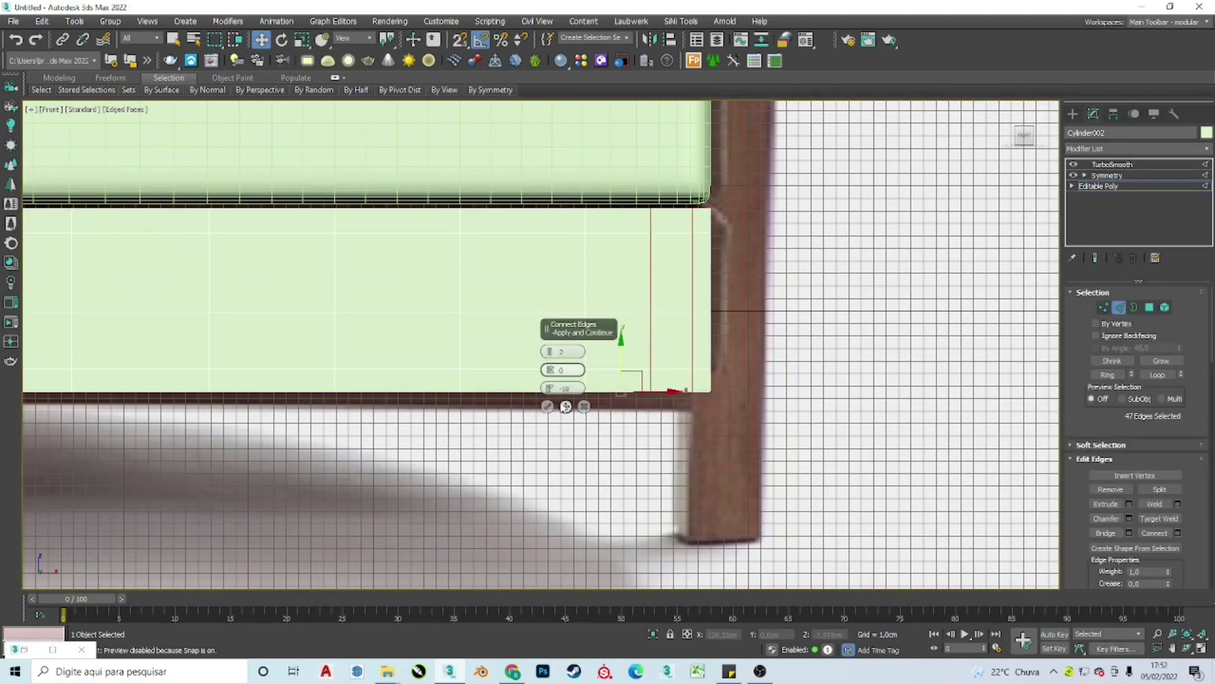
click(548, 407)
scroll(423, 327, down, 5)
alt+middle_drag(423, 326, 481, 317)
Step: Preview the TurboSmoothed cushion and orbit around the sofa to check it
click(1112, 164)
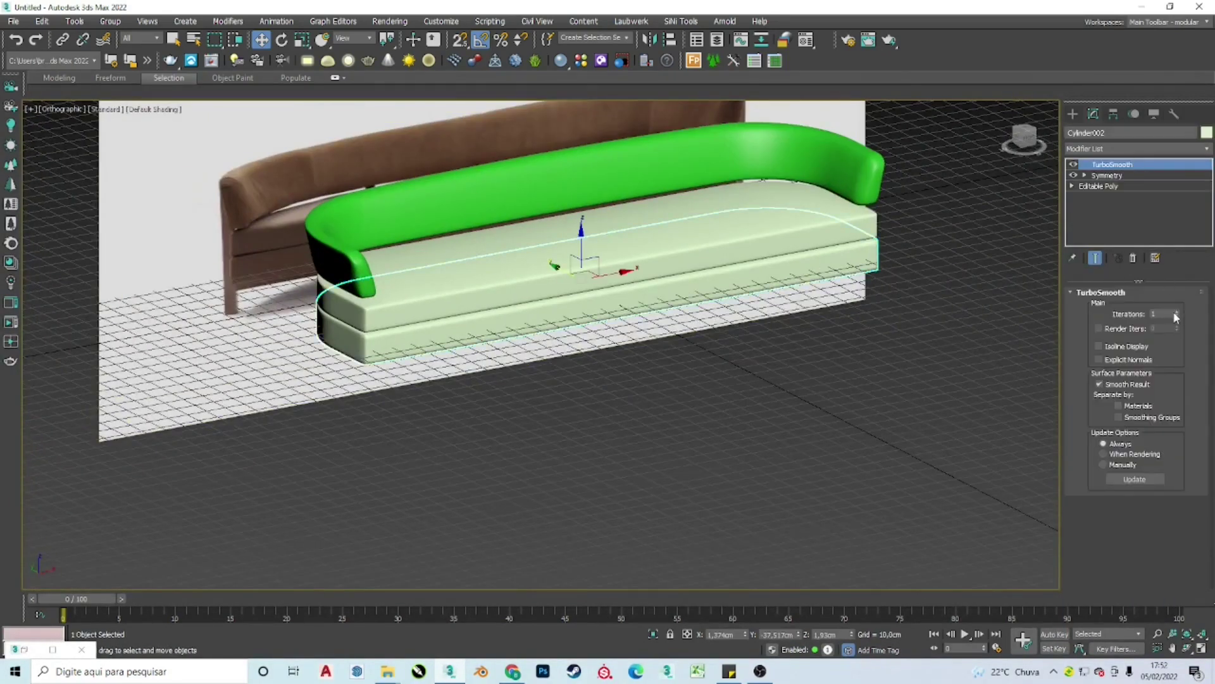
click(770, 366)
alt+middle_drag(770, 366, 823, 329)
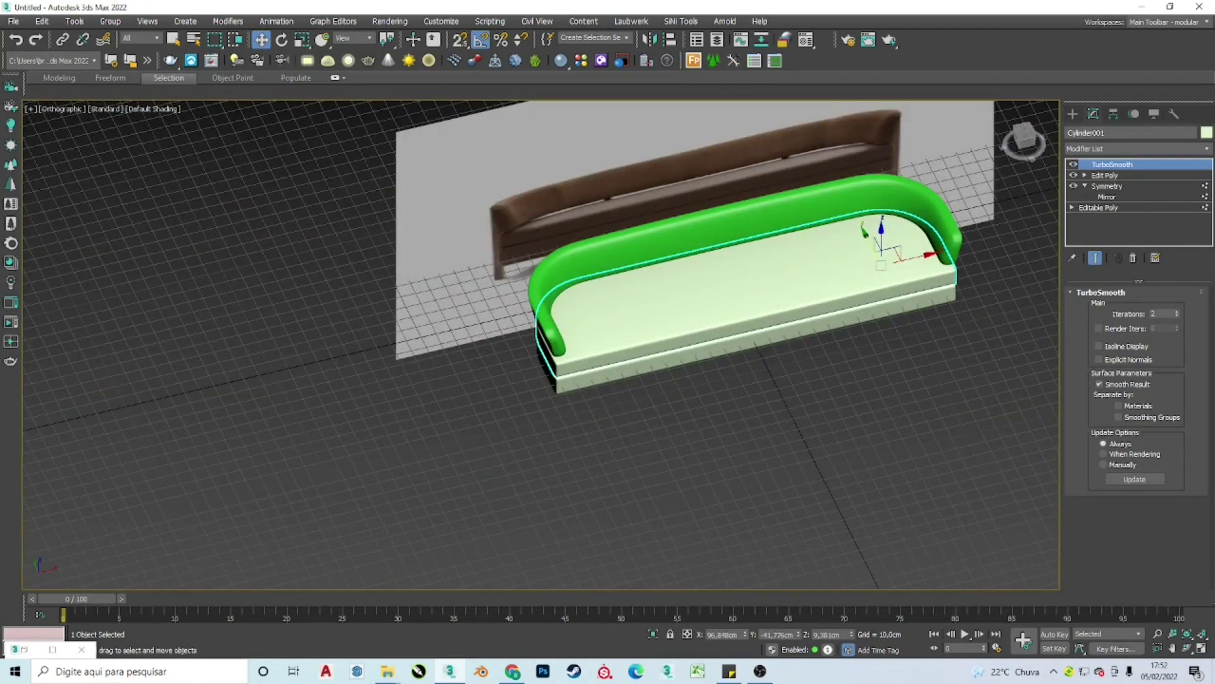
scroll(551, 316, up, 6)
Step: Add an Edit Poly modifier to the backrest at edge level, with edged faces shown
key(F4)
click(1139, 148)
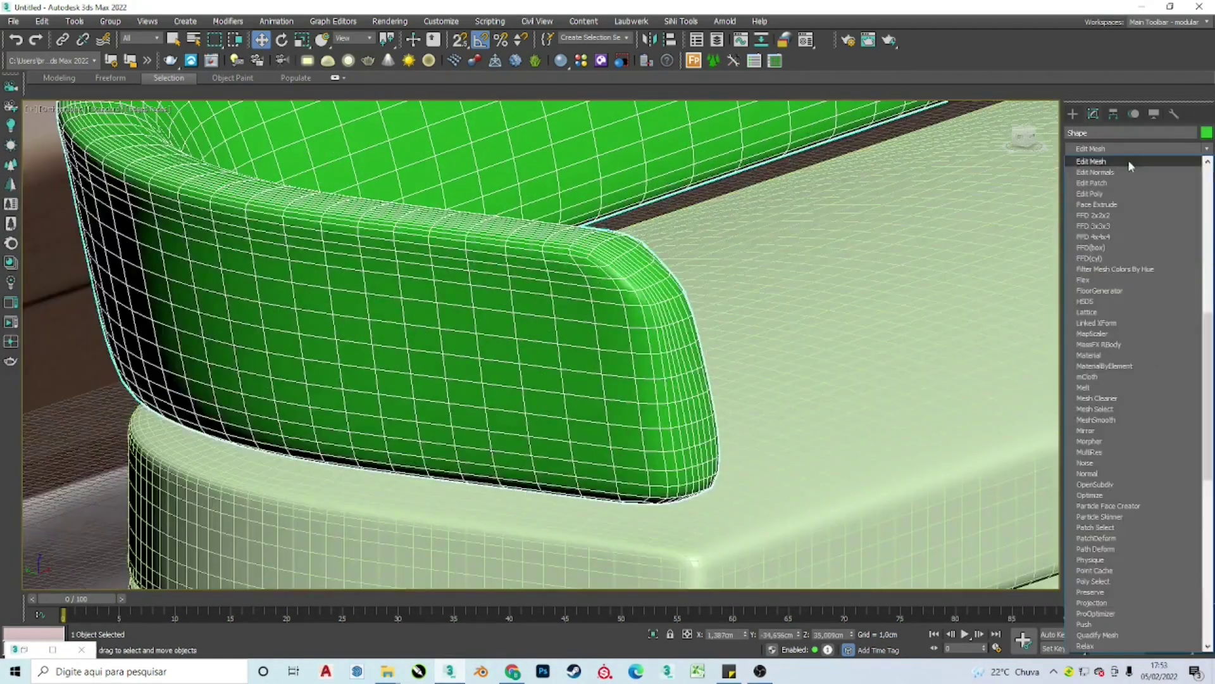
scroll(563, 244, up, 5)
click(1100, 148)
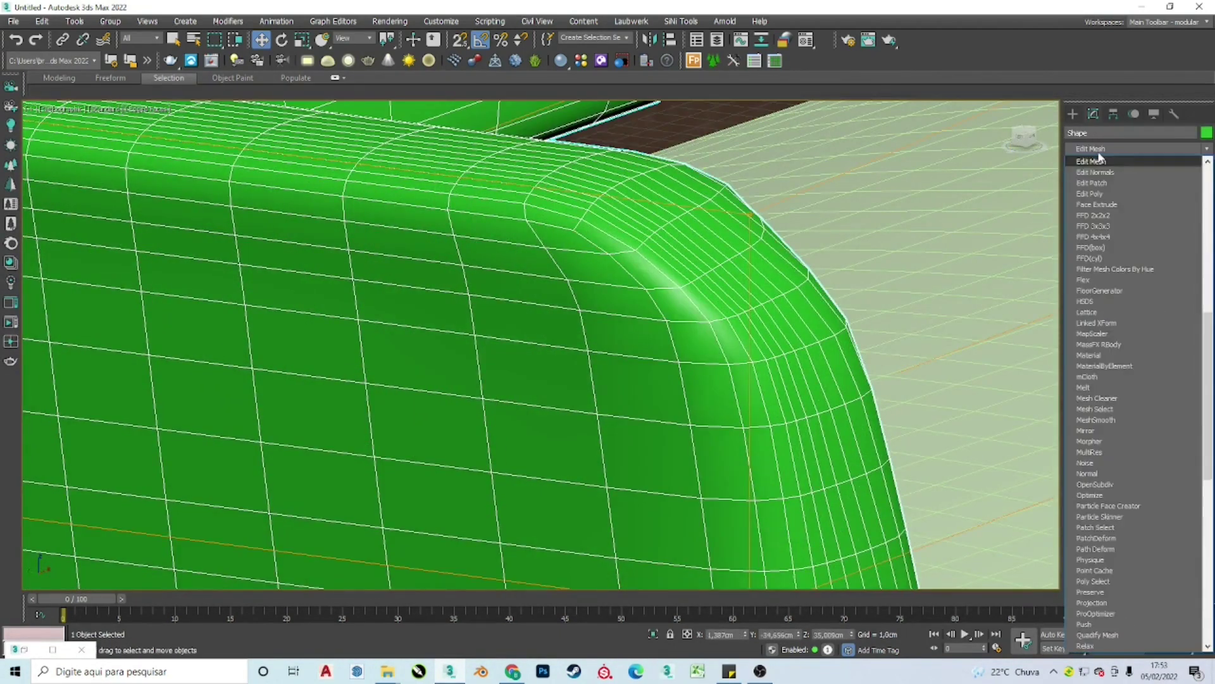
click(1090, 193)
click(1118, 392)
scroll(655, 291, down, 5)
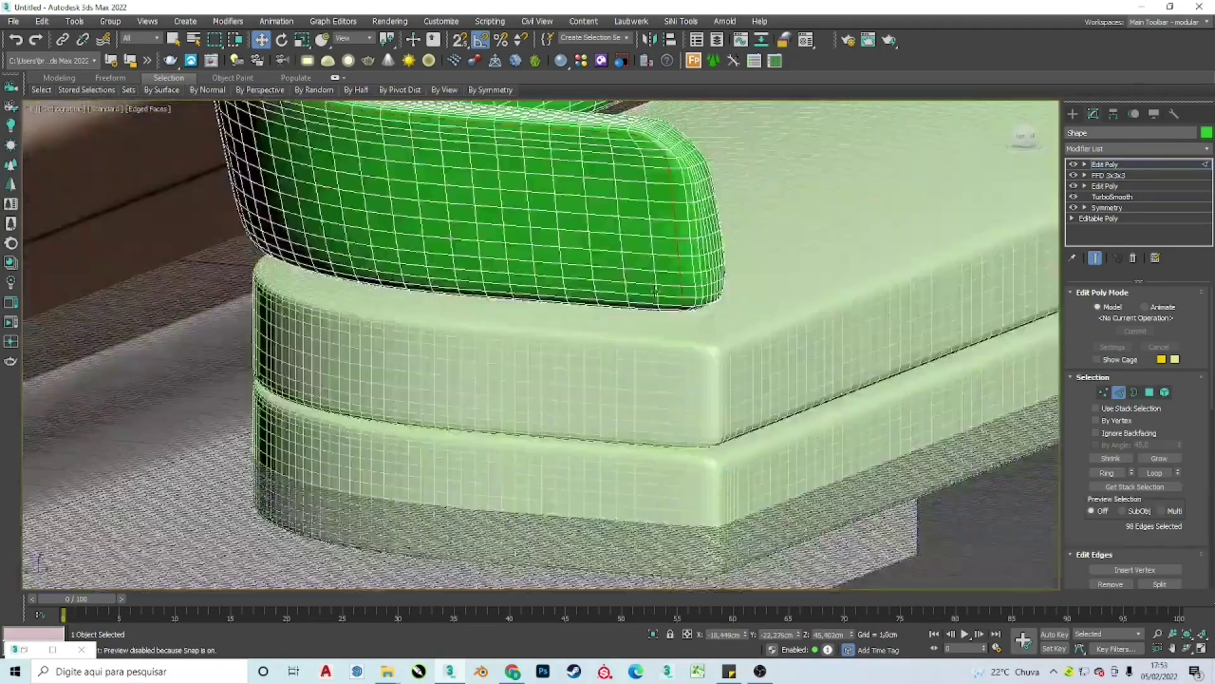
scroll(655, 298, up, 2)
alt+middle_drag(655, 316, 620, 136)
Step: Select the backrest's top edge loop and chamfer it
key(p)
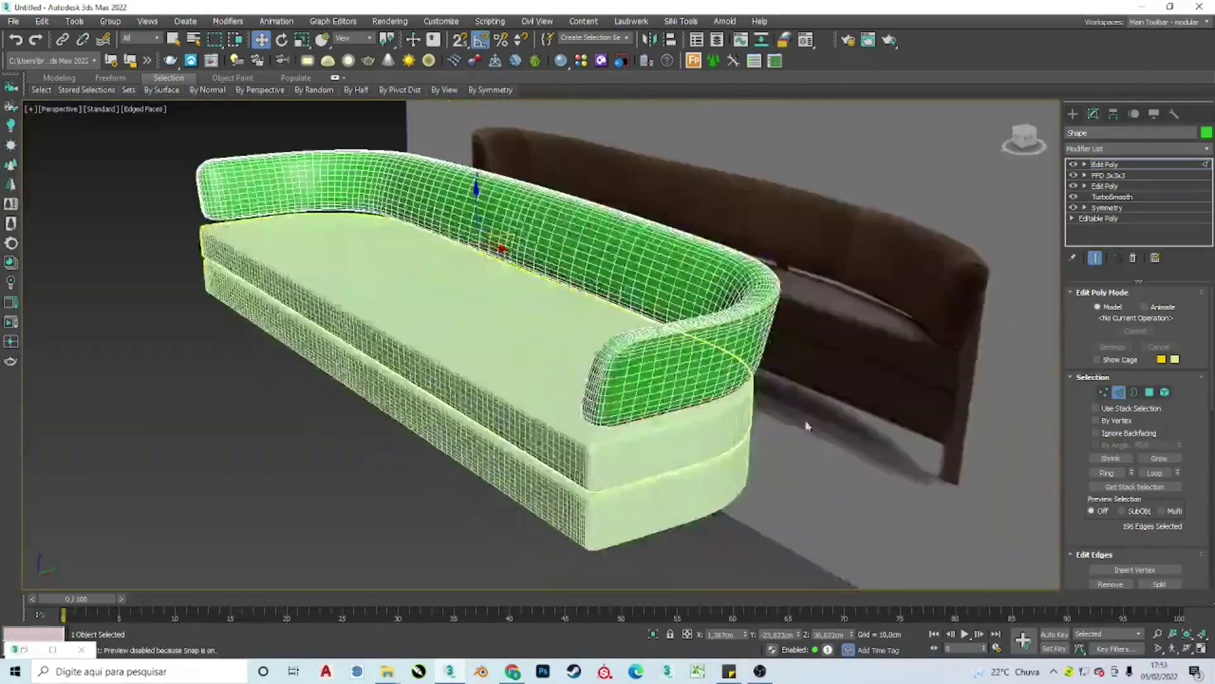
scroll(728, 392, up, 4)
mouse_move(439, 171)
alt+middle_down()
mouse_move(627, 169)
mouse_move(442, 220)
mouse_move(529, 260)
alt+middle_up()
scroll(438, 247, up, 5)
scroll(1161, 516, down, 3)
click(1129, 481)
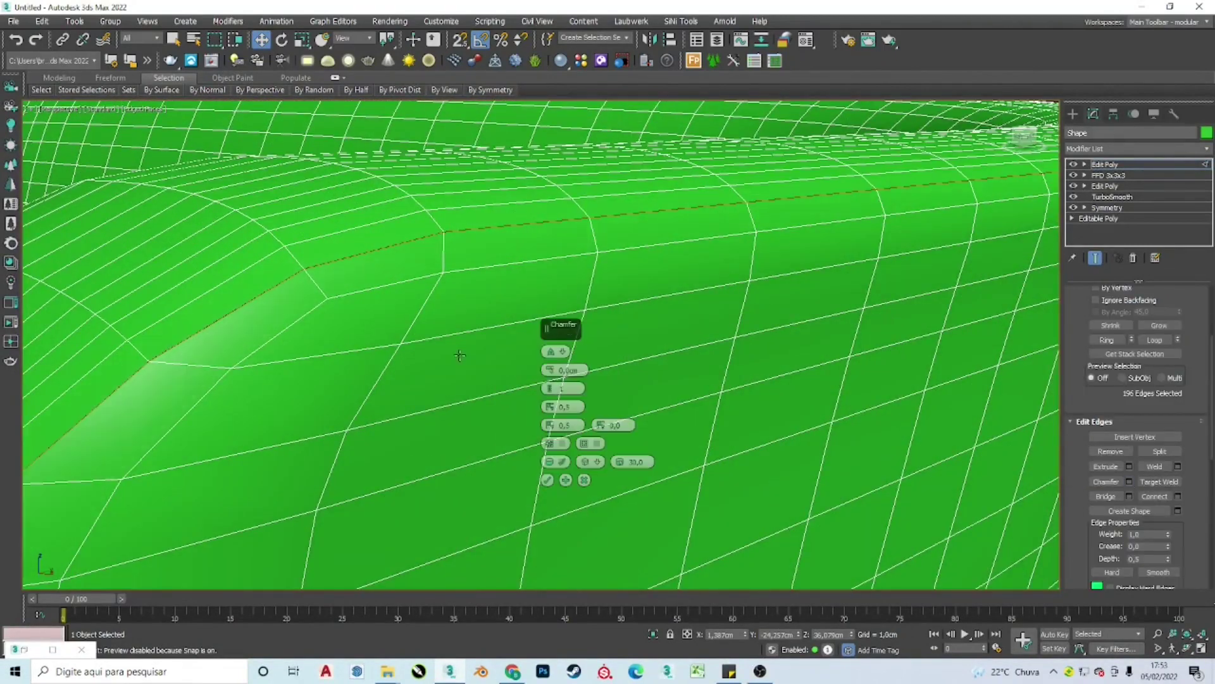
key(Return)
Step: Extrude the chamfered faces slightly inward to form the seam groove
key(4)
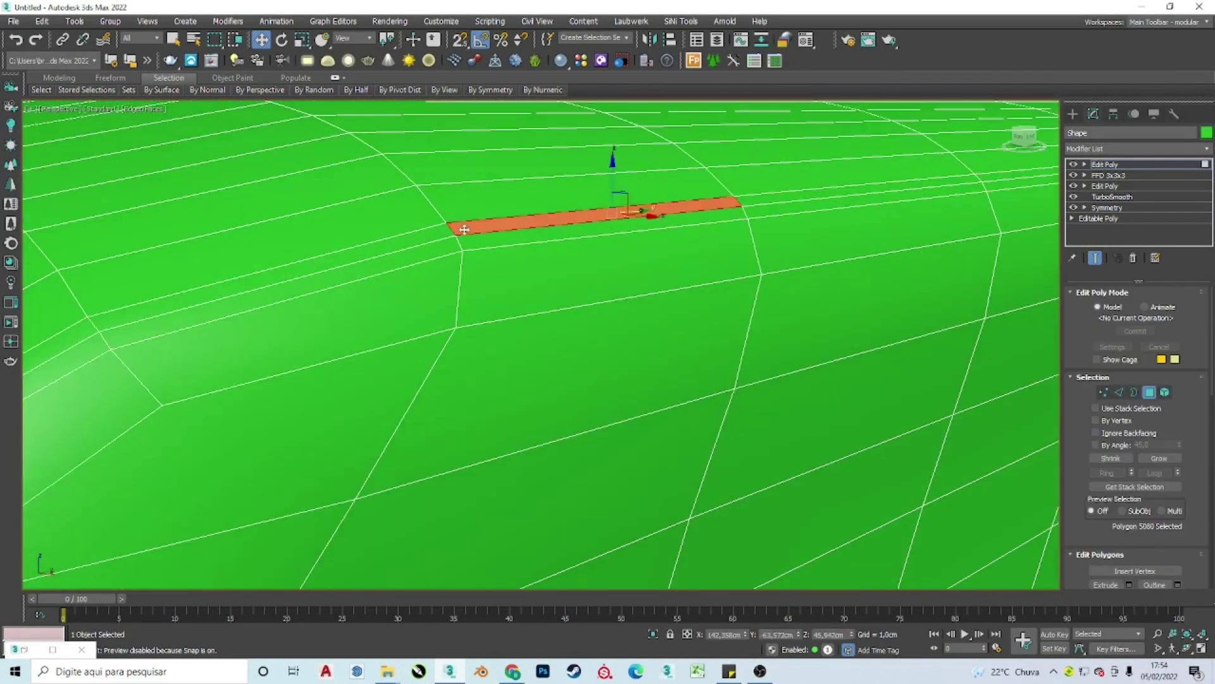
scroll(645, 212, down, 5)
scroll(531, 305, up, 5)
scroll(1132, 532, down, 2)
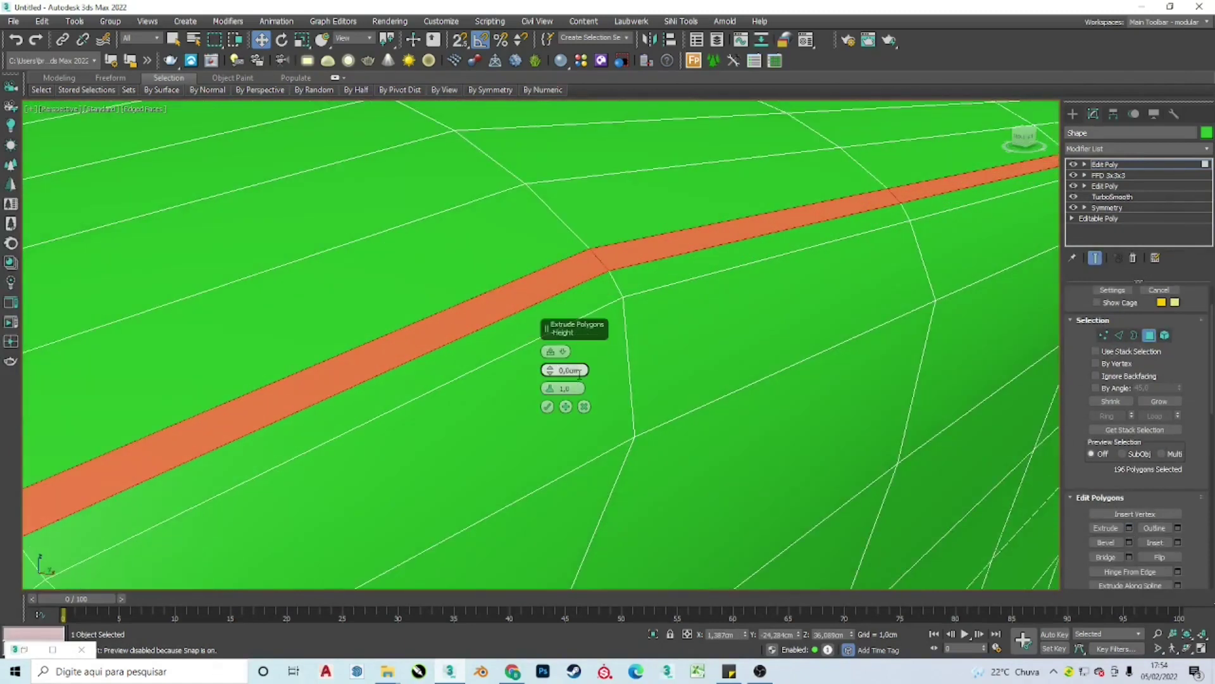
click(547, 406)
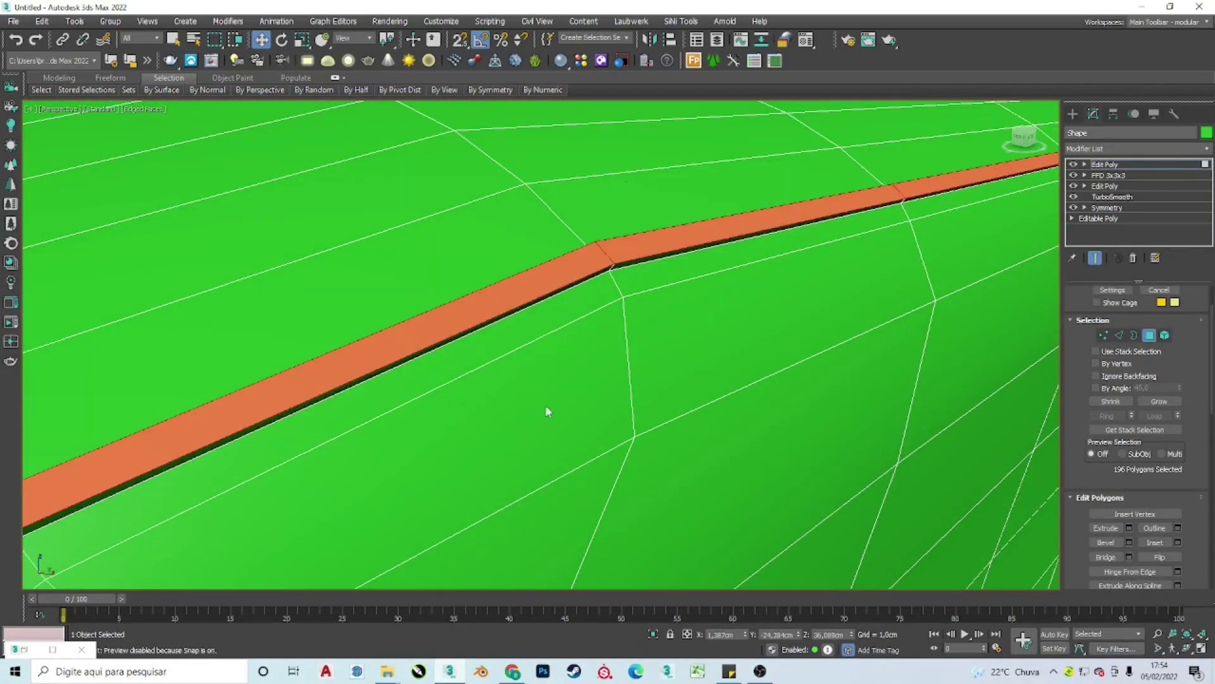
Step: Smooth the backrest with TurboSmooth and check the surface with edges hidden and shown
click(548, 406)
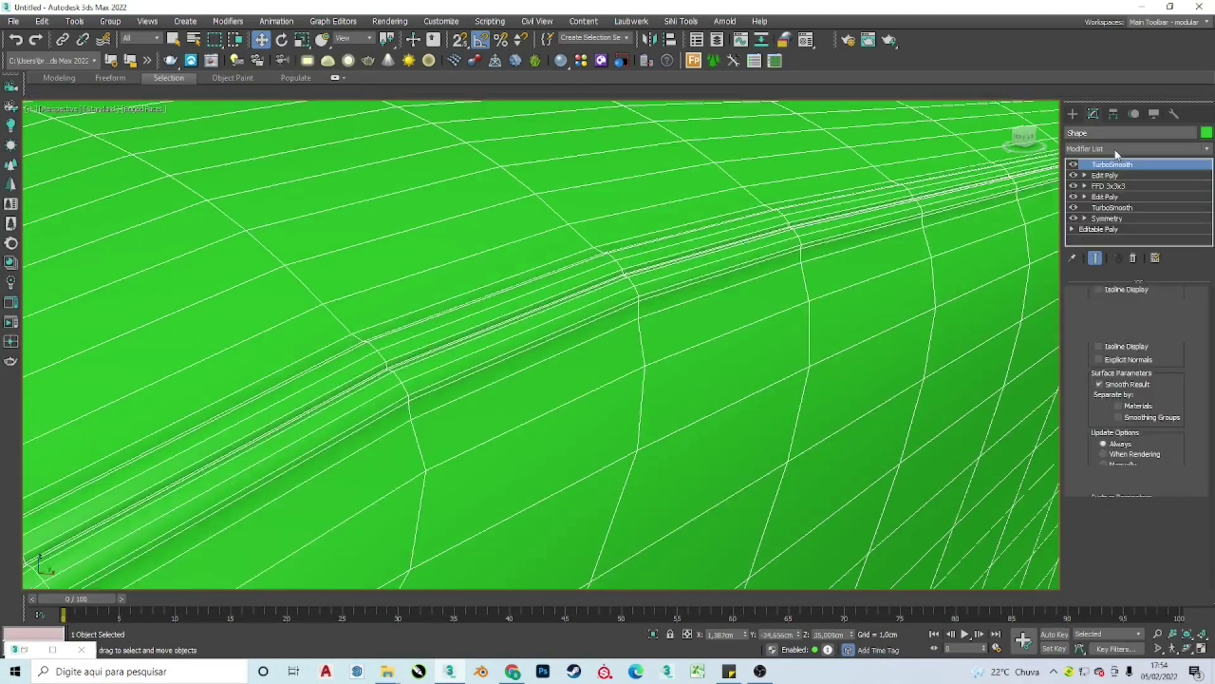
key(F4)
scroll(696, 295, down, 3)
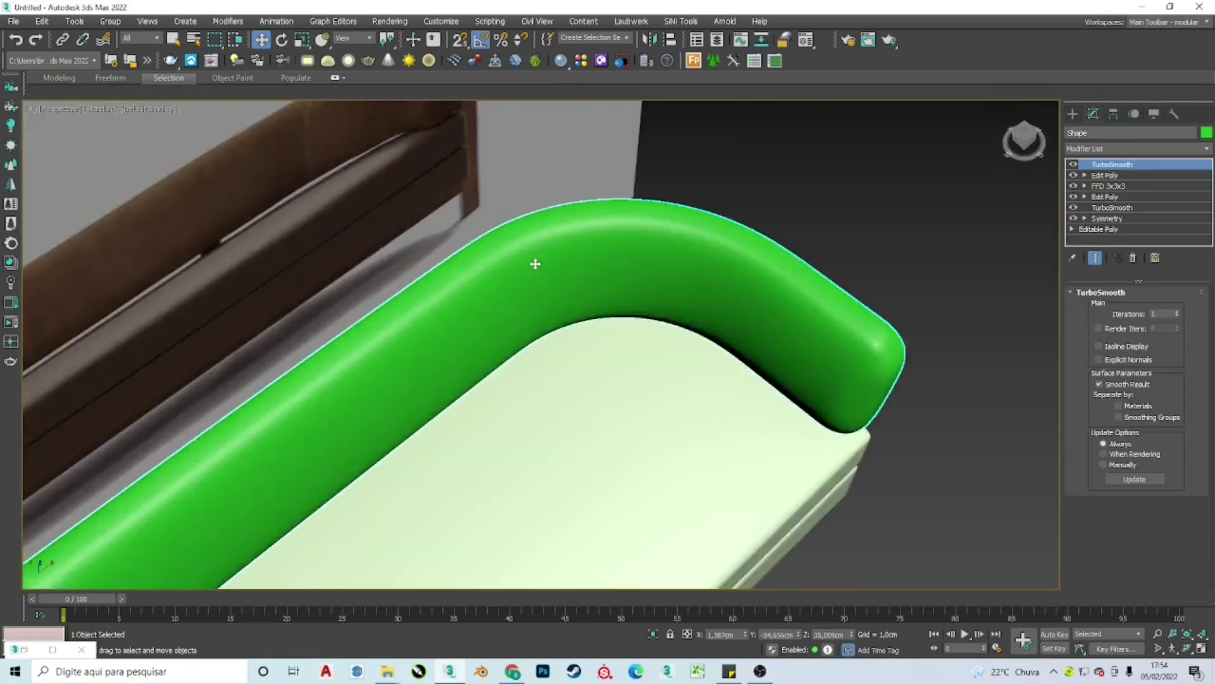
key(F4)
Step: Return to the backrest's Edit Poly edge level and orbit to the arm's front
click(1105, 175)
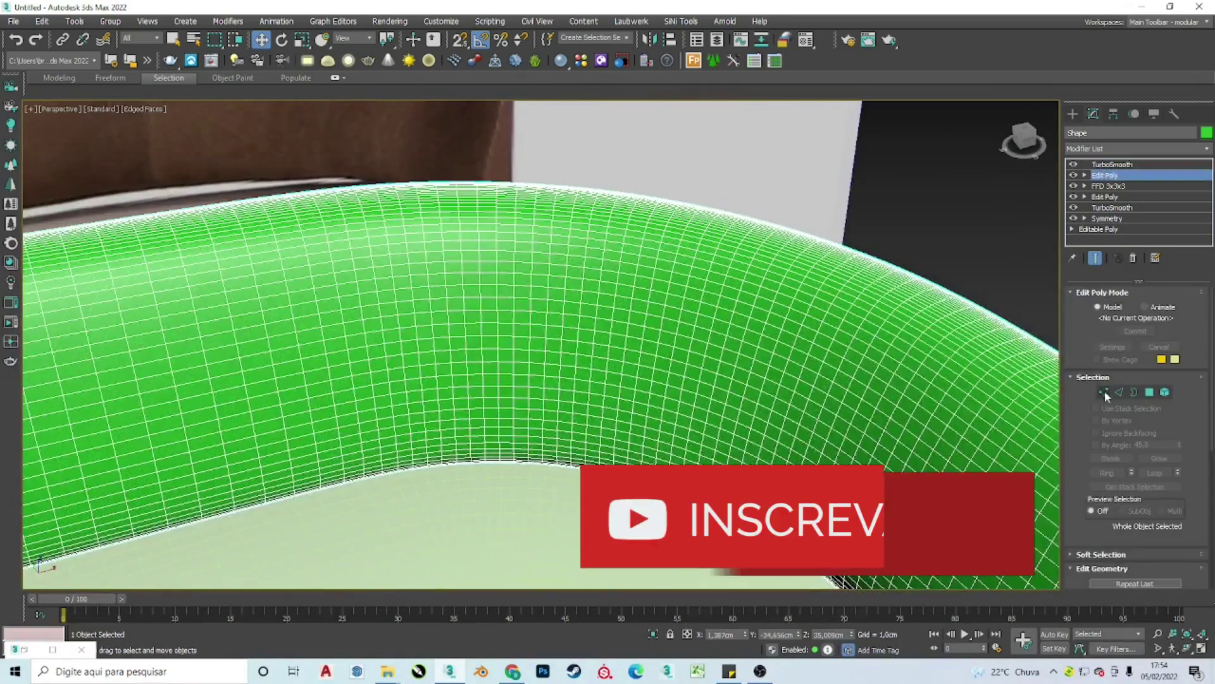
click(1119, 392)
scroll(571, 266, up, 4)
scroll(475, 197, down, 3)
alt+middle_drag(474, 196, 462, 244)
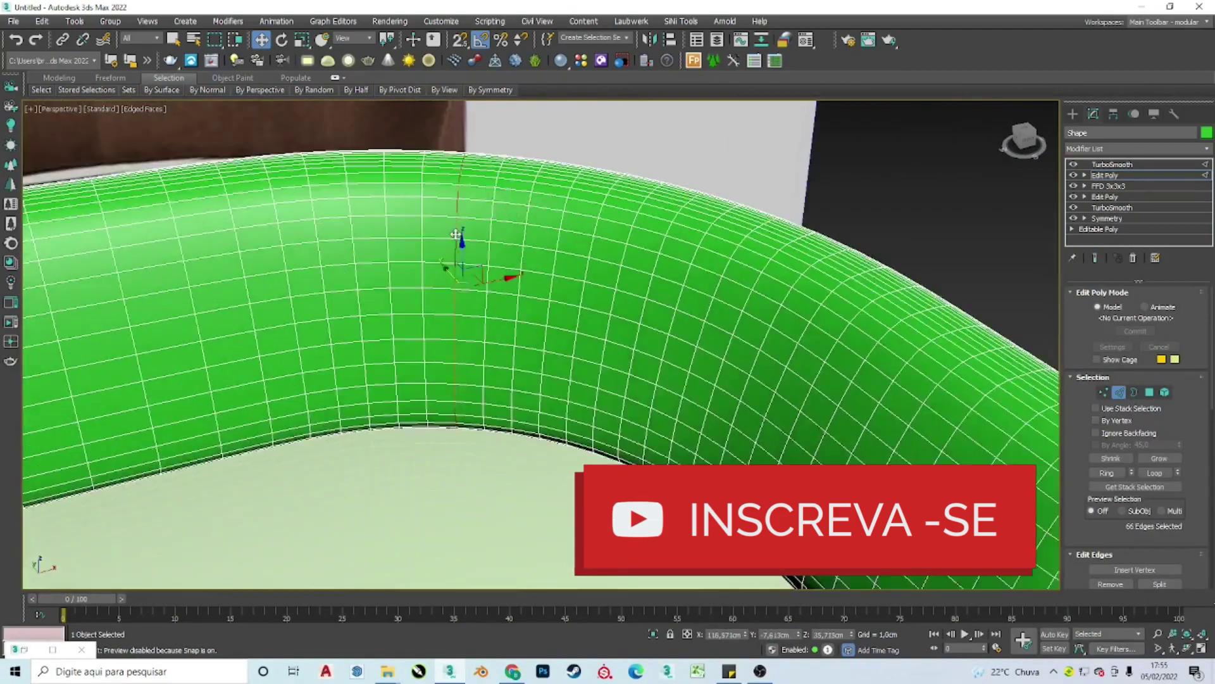
key(u)
Step: Study the arm's curve from top, tilted and side views
scroll(739, 277, up, 3)
mouse_move(739, 276)
alt+middle_down()
mouse_move(496, 298)
mouse_move(673, 272)
alt+middle_up()
key(t)
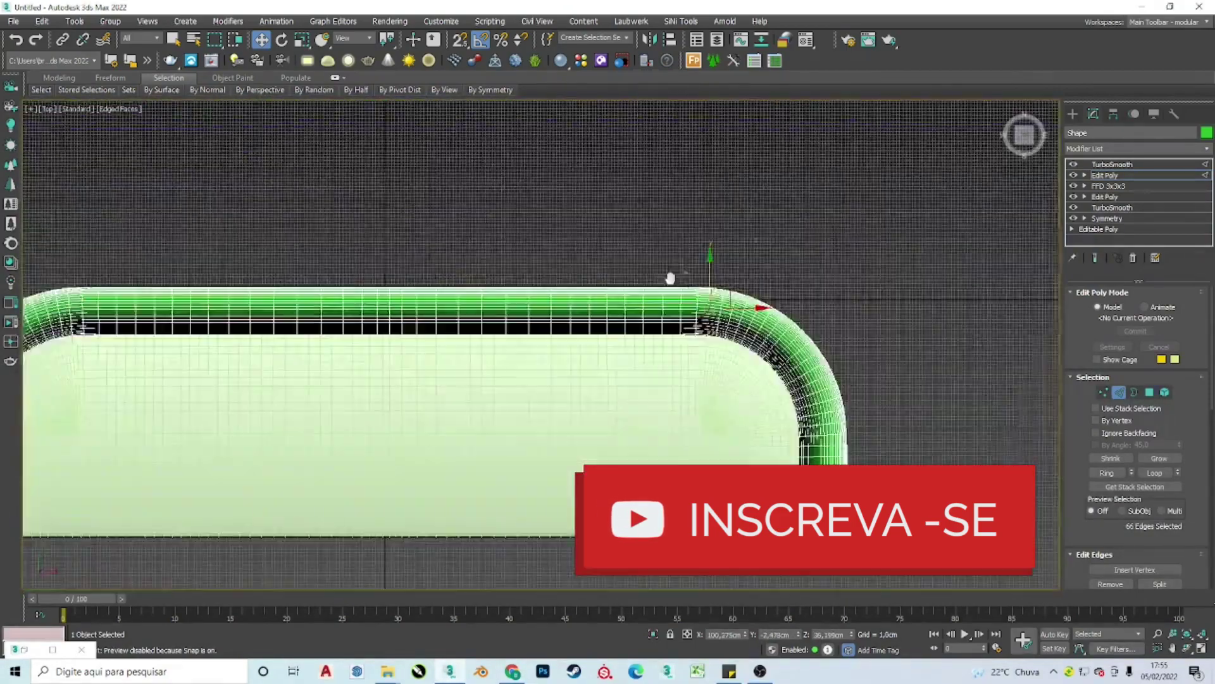
scroll(638, 371, up, 3)
alt+middle_drag(623, 395, 662, 388)
scroll(544, 521, up, 3)
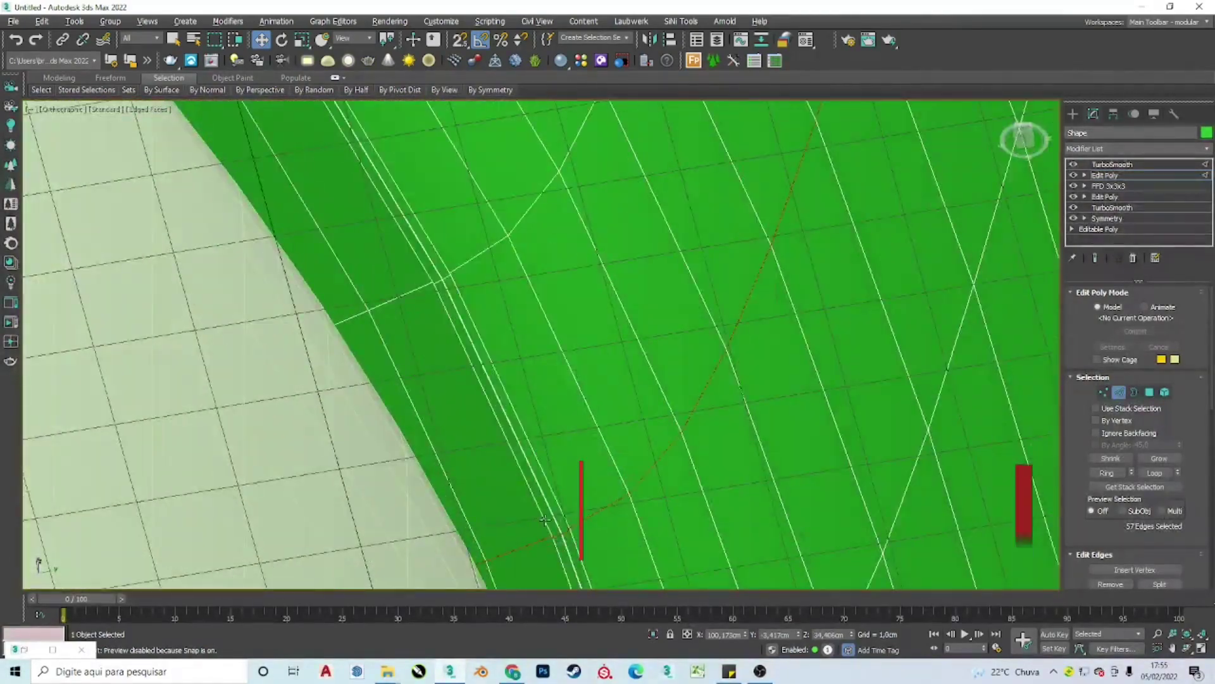
scroll(643, 474, down, 5)
mouse_move(642, 474)
alt+middle_down()
mouse_move(776, 287)
mouse_move(664, 285)
alt+middle_up()
scroll(665, 285, up, 2)
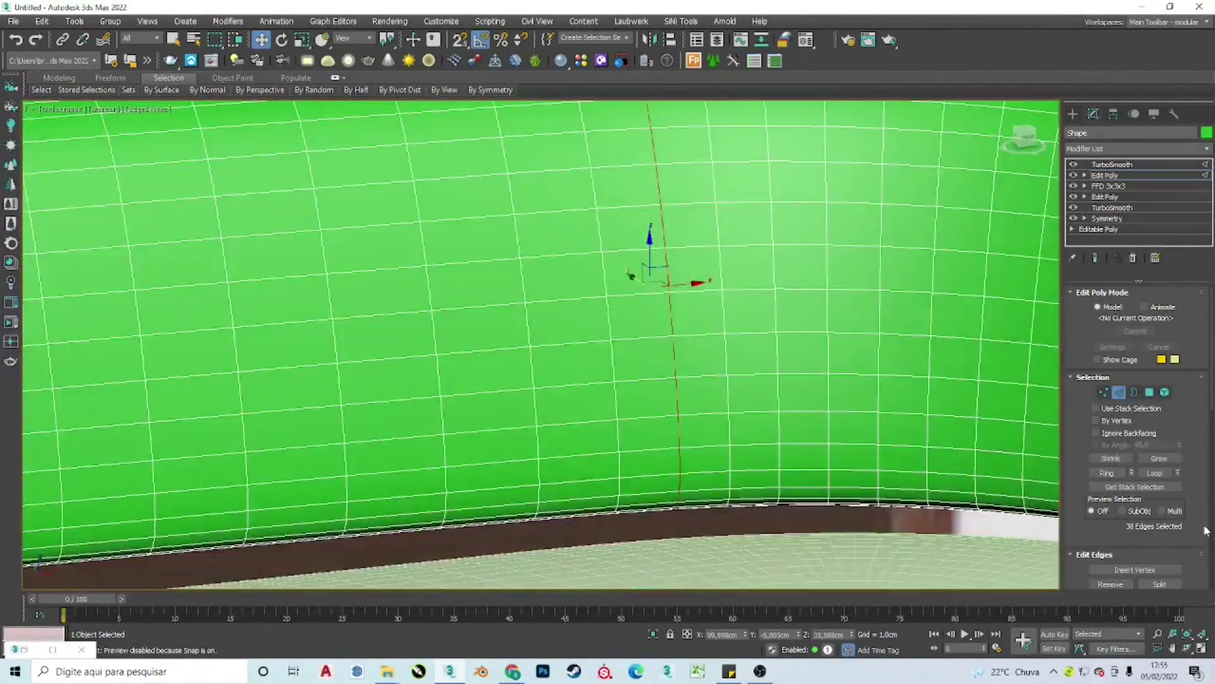
scroll(1130, 544, down, 2)
scroll(556, 488, up, 5)
Step: Select a vertical face strip at the arm's bend as the seam and view it through TurboSmooth
key(4)
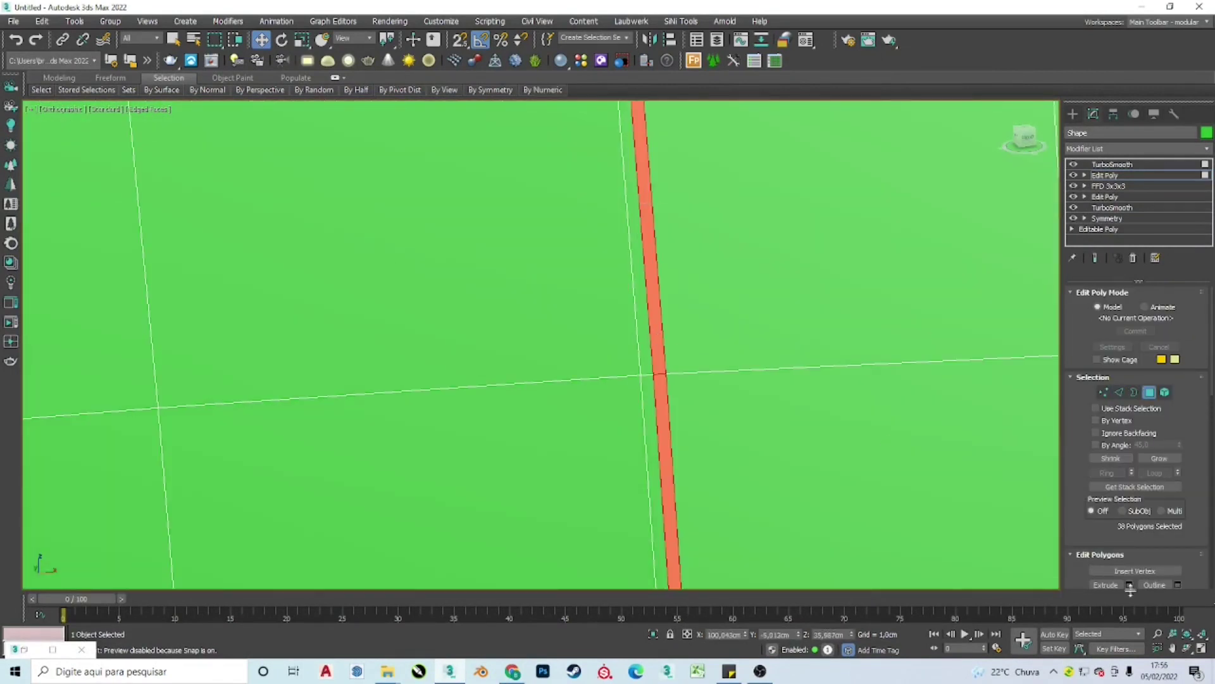
shift+click(647, 415)
scroll(1132, 538, down, 2)
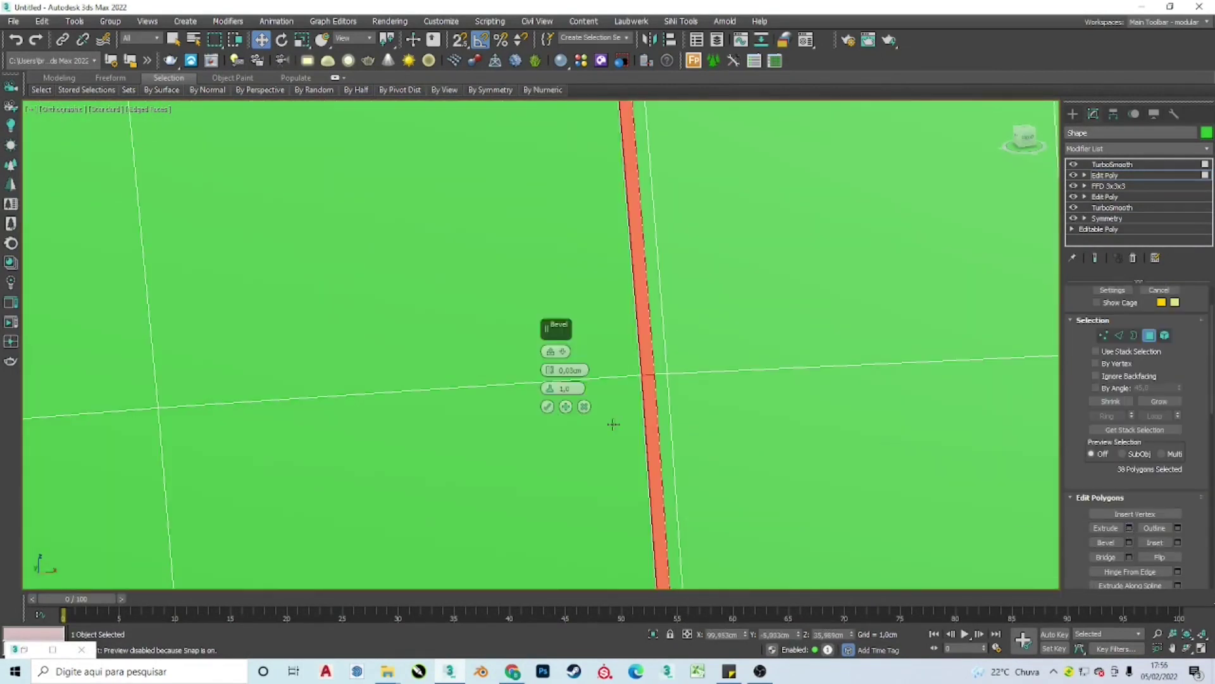
click(1112, 164)
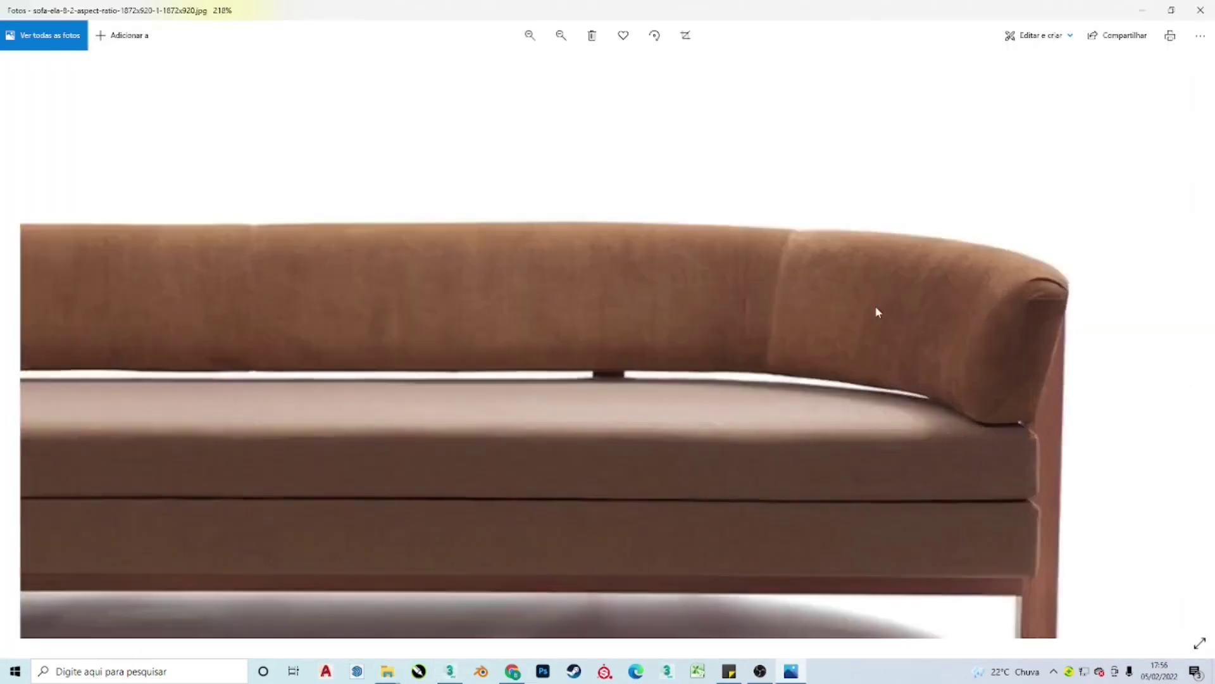
scroll(876, 305, up, 2)
scroll(882, 343, up, 2)
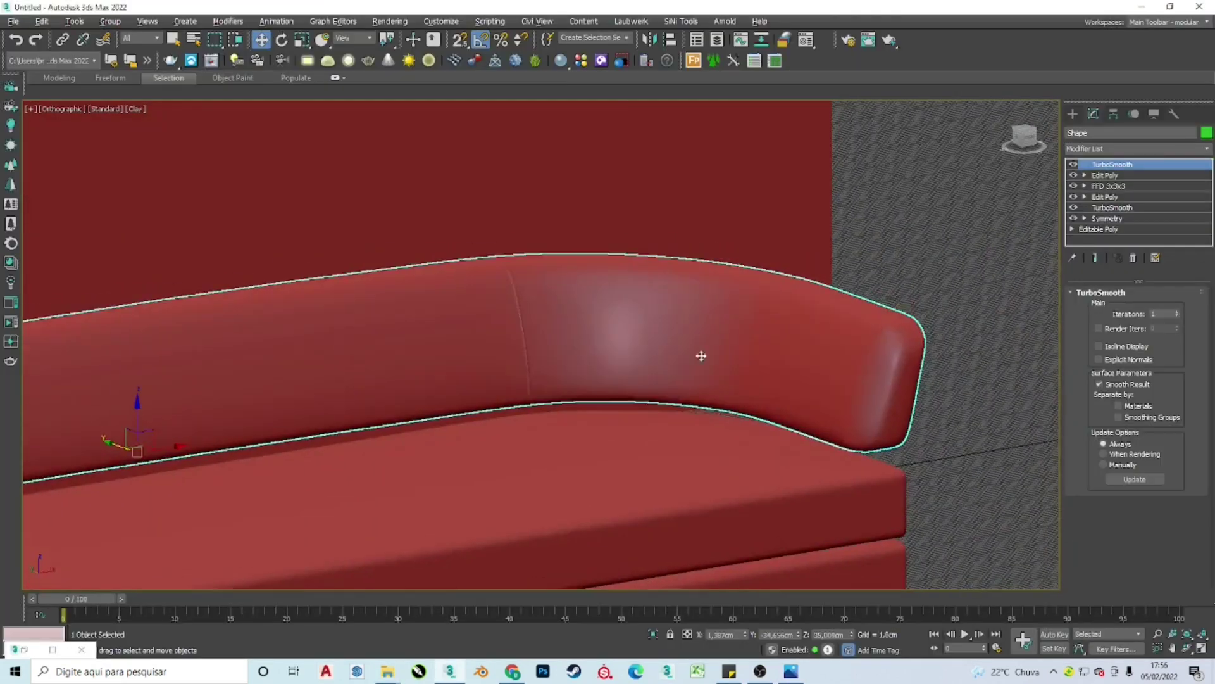
Step: Set the backrest's Noise modifier to scale 200 with Fractal on for soft wrinkles
mouse_move(700, 356)
alt+middle_down()
mouse_move(784, 379)
mouse_move(593, 364)
alt+middle_up()
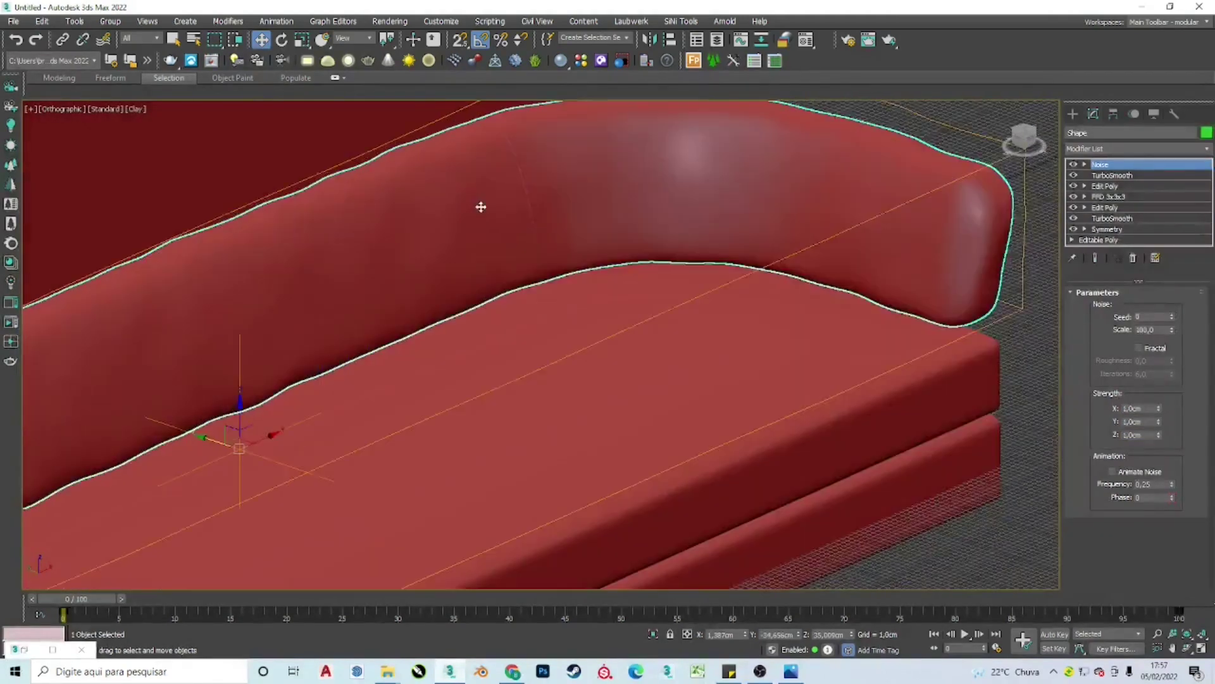
drag(1171, 329, 1184, 364)
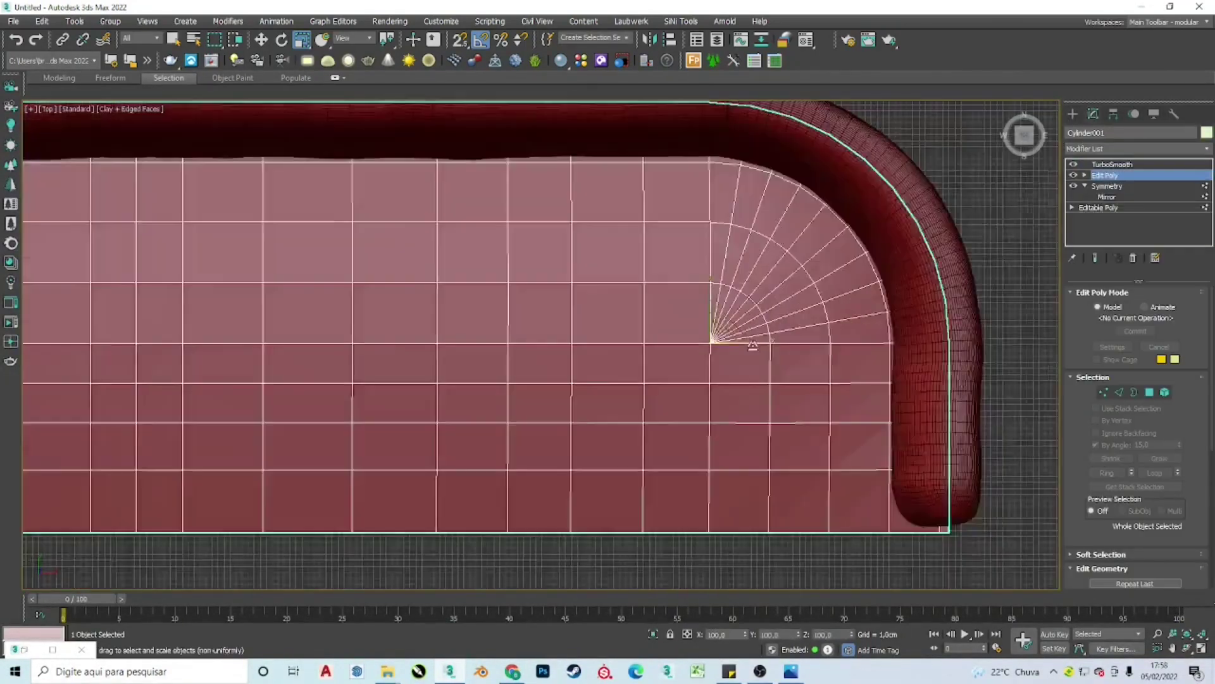
Step: Clear the selected corner edges on the sofa base
scroll(752, 345, up, 5)
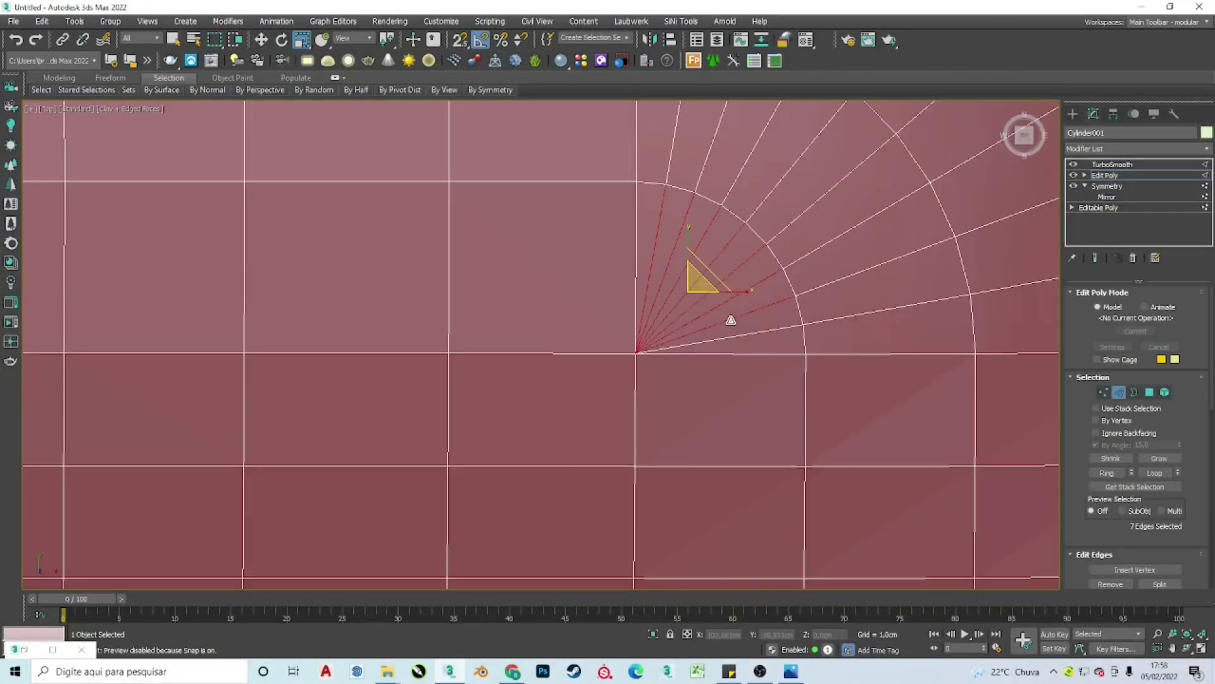
click(730, 320)
scroll(744, 333, down, 5)
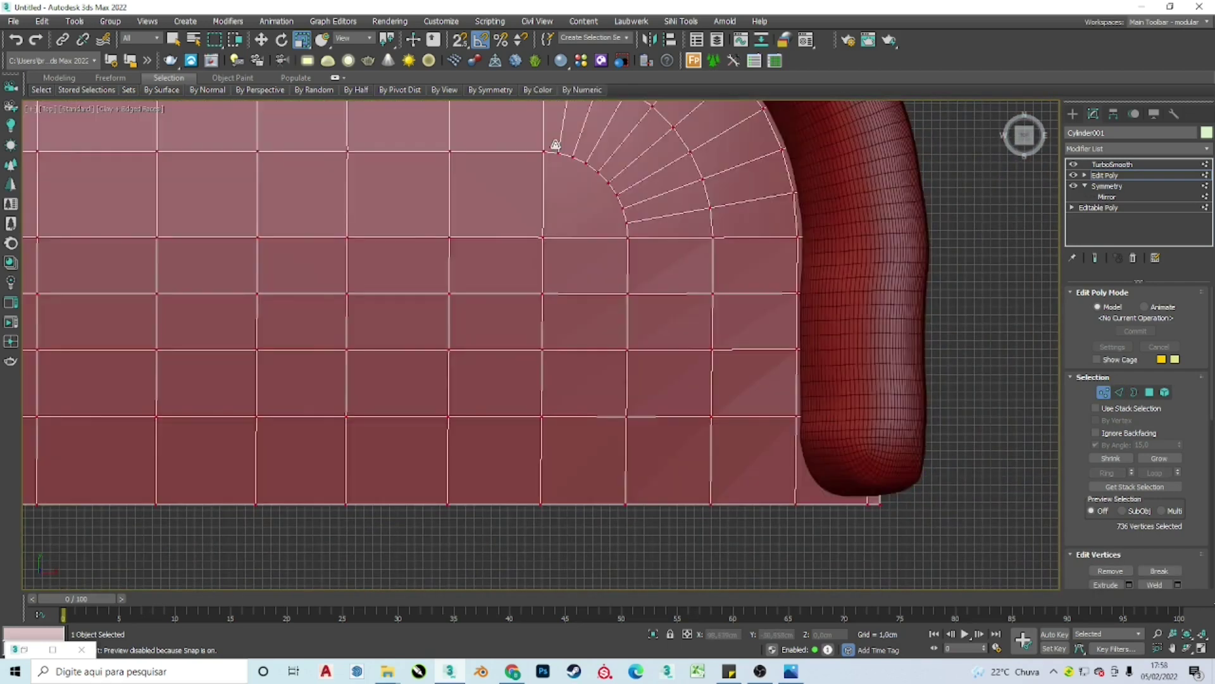
scroll(563, 190, down, 3)
key(w)
scroll(652, 272, up, 3)
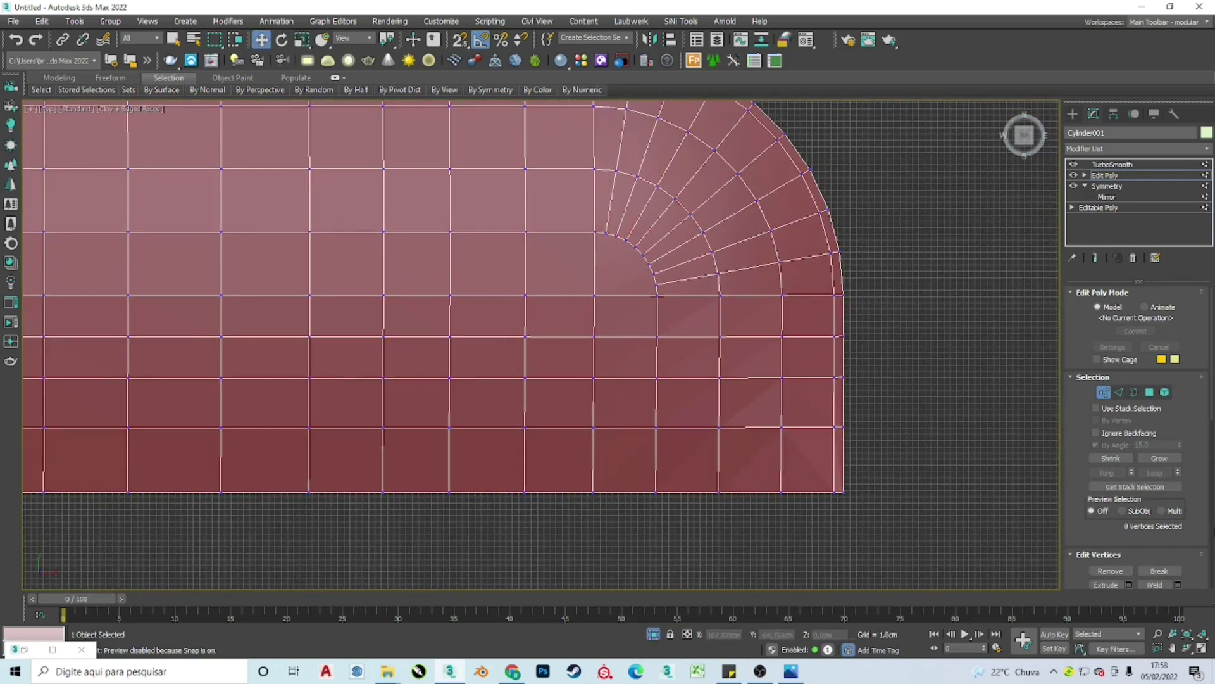
scroll(1139, 443, down, 3)
Step: Cut a vertical edge with vertex snapping down to the seat's border
click(1159, 563)
key(s)
scroll(617, 422, up, 2)
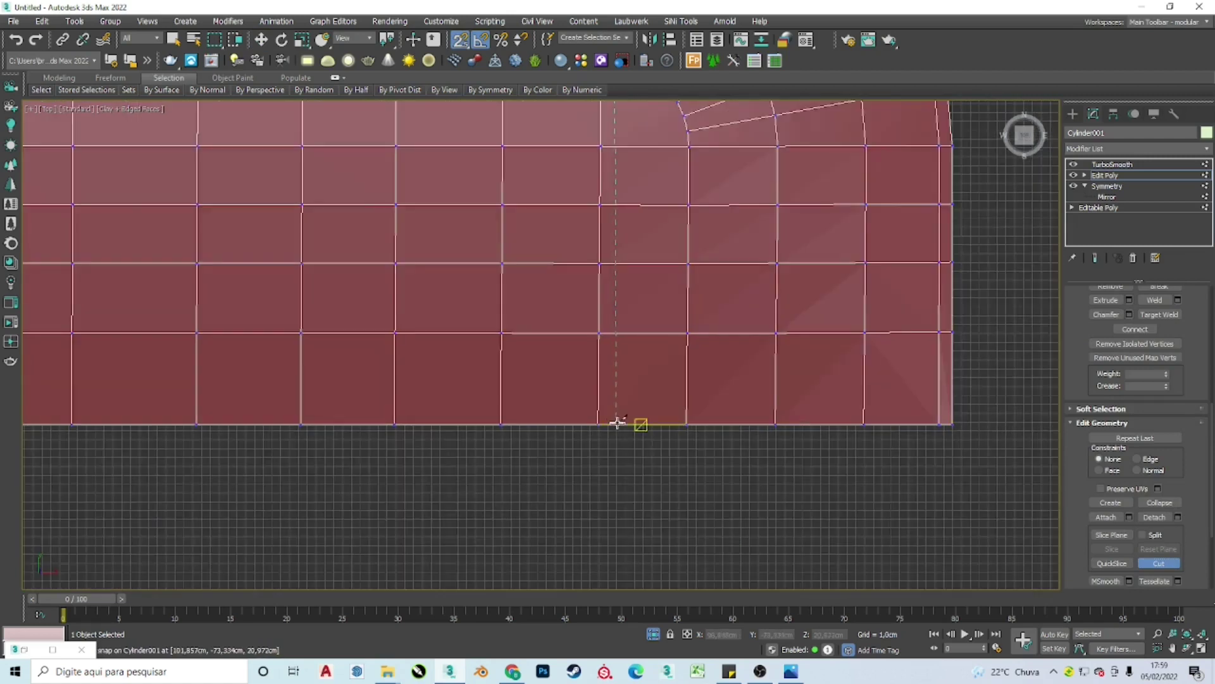
click(617, 423)
middle_drag(624, 190, 623, 253)
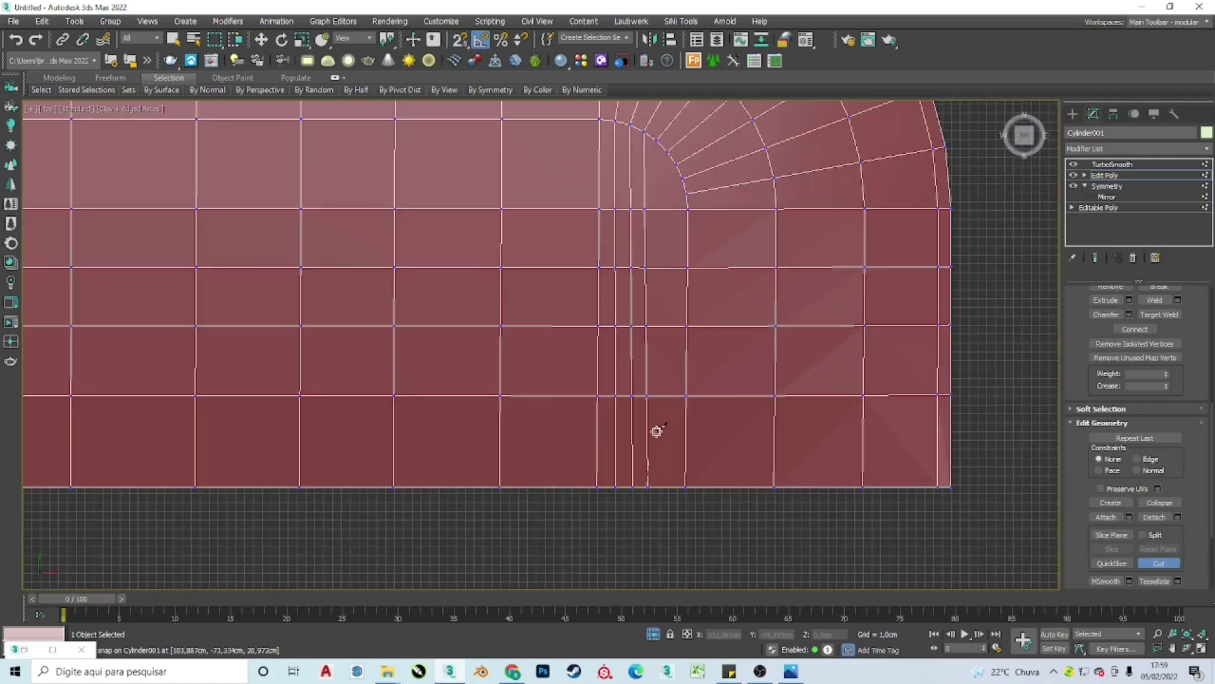
scroll(658, 443, down, 3)
middle_drag(643, 355, 1042, 425)
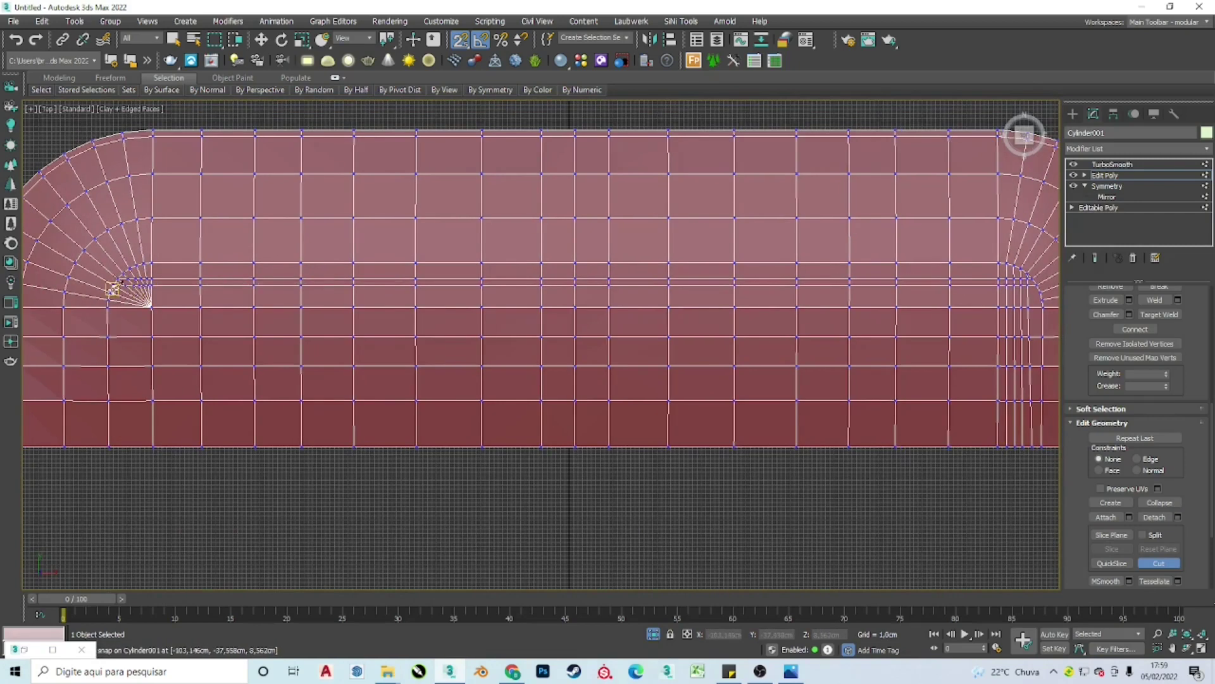
scroll(1044, 306, up, 2)
scroll(886, 306, down, 2)
scroll(886, 306, down, 1)
scroll(237, 301, up, 4)
scroll(236, 300, down, 3)
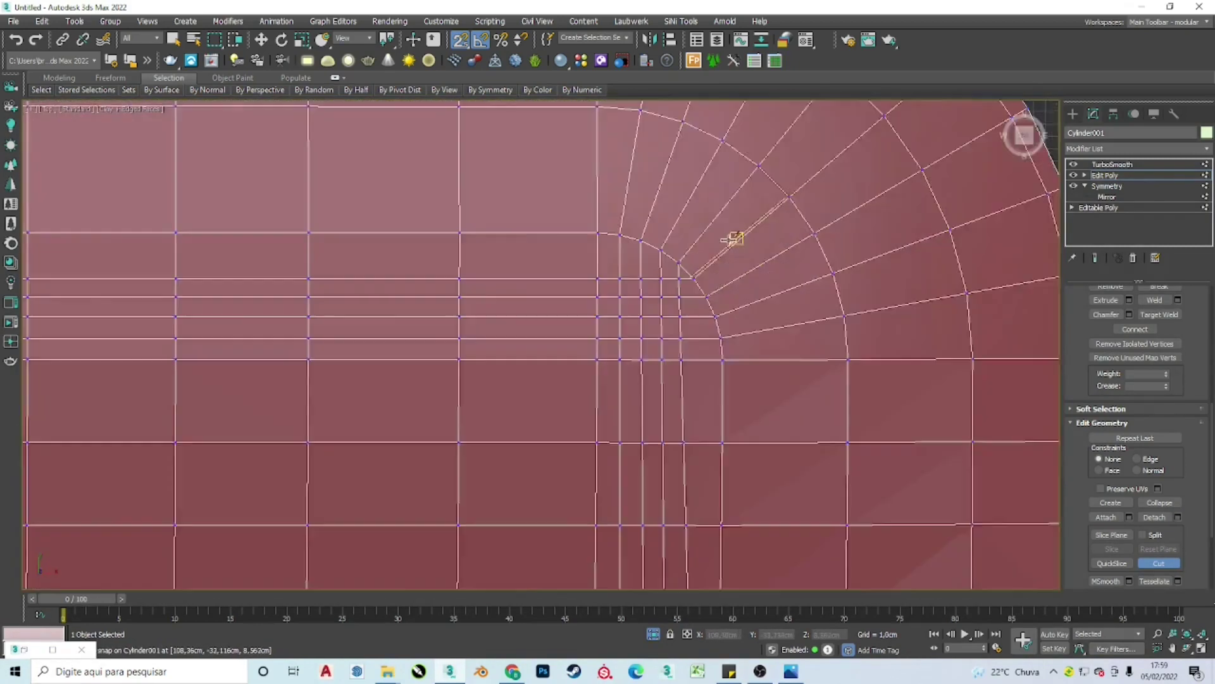
right_click(658, 426)
Step: Bring the cylinder's cap face into view at edge level
mouse_move(727, 238)
alt+middle_down()
mouse_move(659, 426)
mouse_move(591, 298)
alt+middle_up()
drag(1174, 554, 1174, 534)
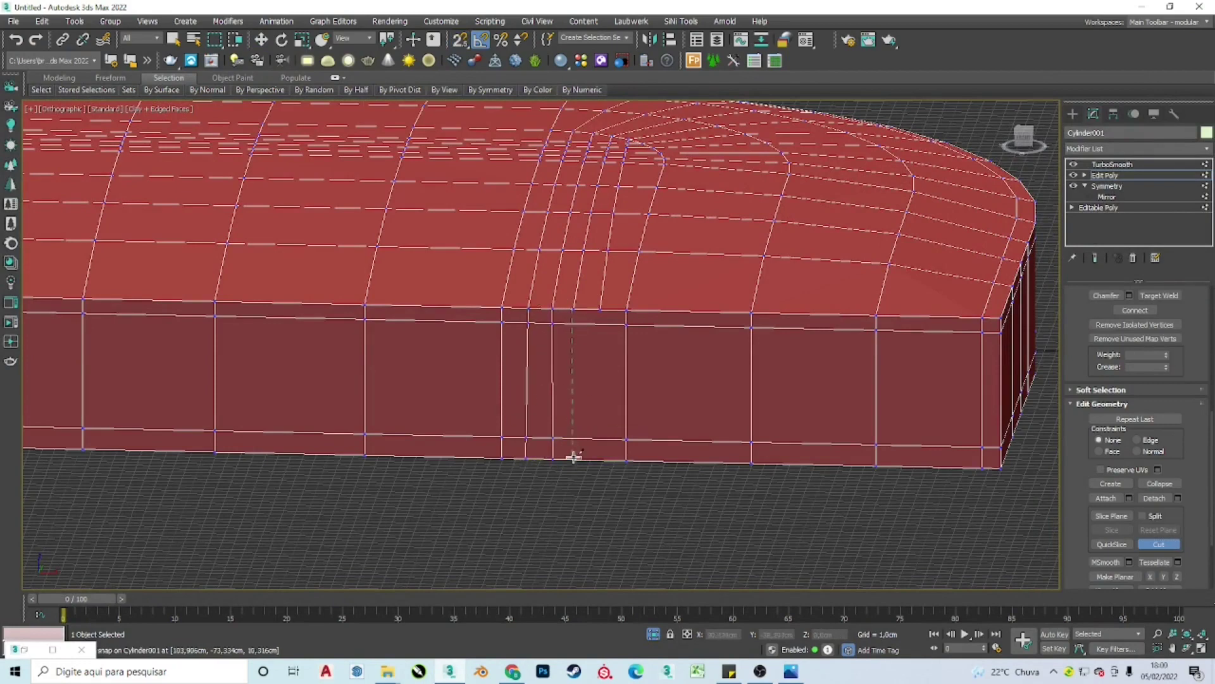
mouse_move(614, 463)
alt+middle_down()
mouse_move(595, 296)
mouse_move(1213, 342)
alt+middle_up()
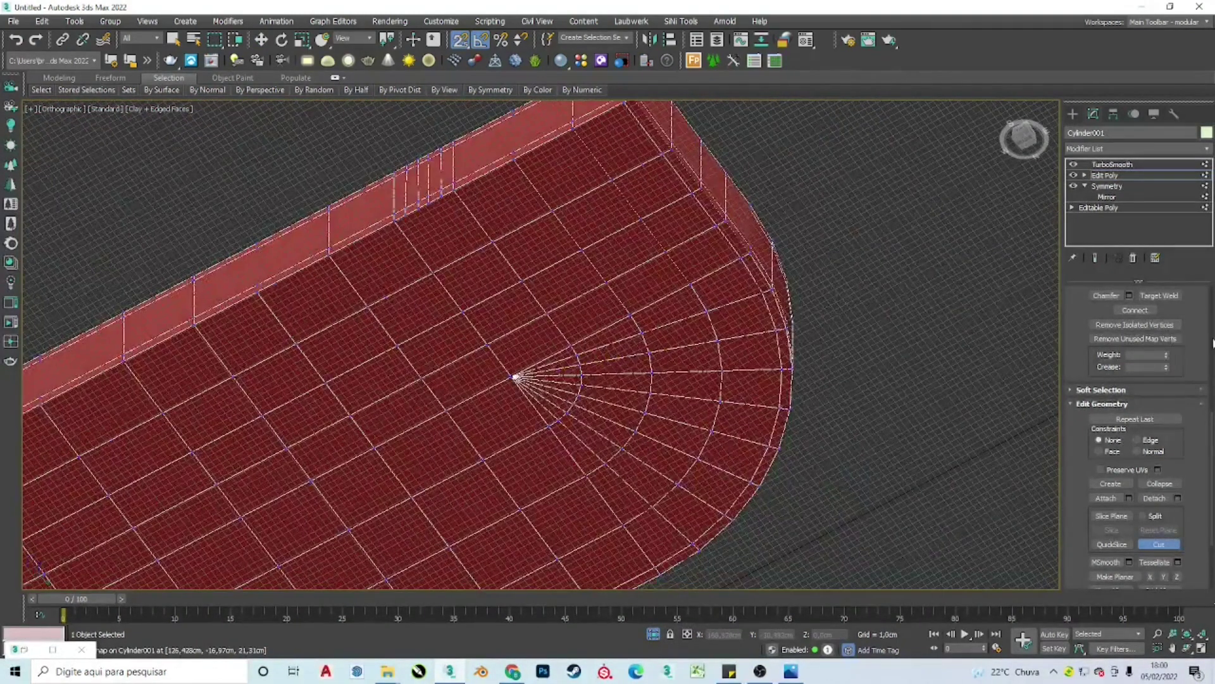
click(1119, 316)
scroll(542, 373, up, 3)
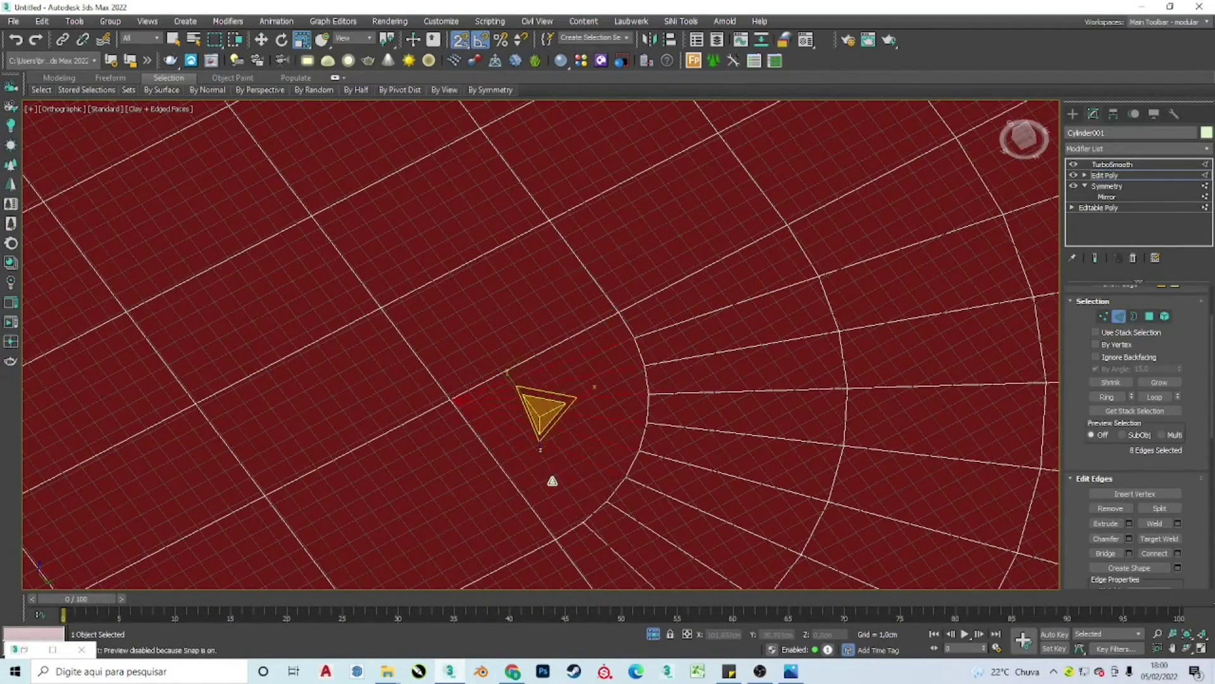
scroll(552, 481, down, 5)
scroll(1133, 380, down, 5)
Step: Cut new edges across the cap's fan-shaped corner
key(alt+c)
scroll(465, 234, up, 3)
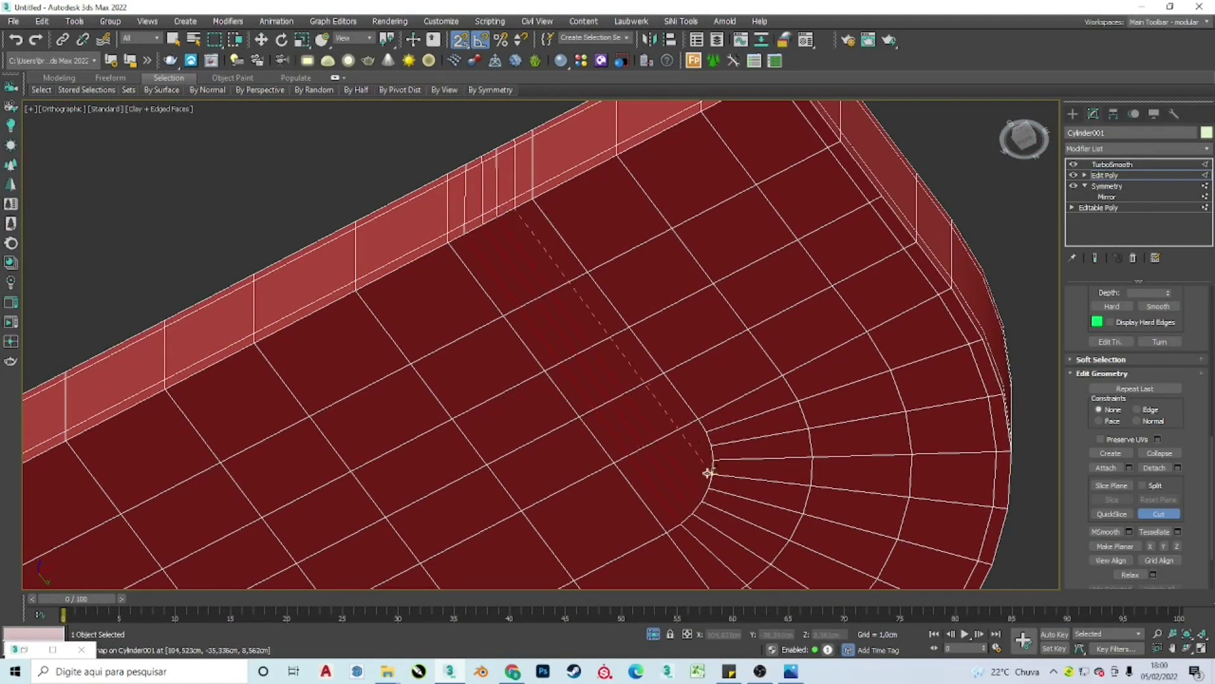
alt+middle_drag(709, 471, 841, 446)
scroll(842, 446, down, 4)
scroll(266, 271, up, 2)
scroll(597, 331, down, 3)
scroll(470, 272, up, 4)
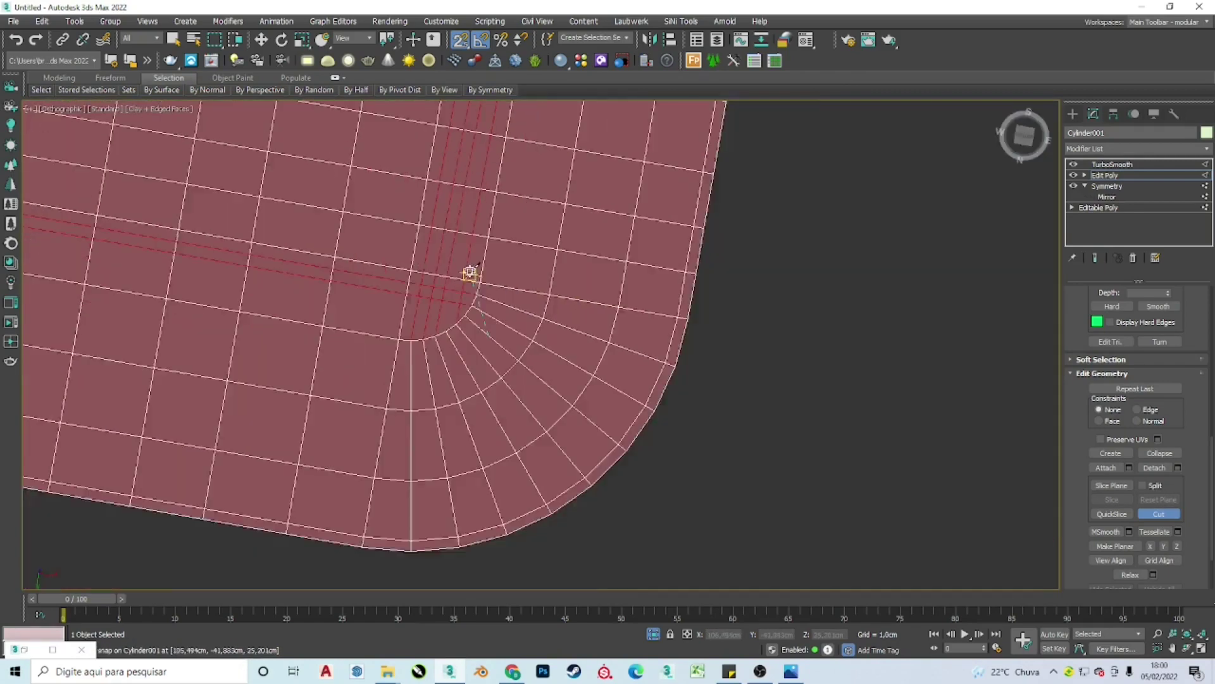
scroll(471, 274, up, 2)
mouse_move(469, 326)
alt+middle_down()
mouse_move(290, 260)
mouse_move(565, 340)
alt+middle_up()
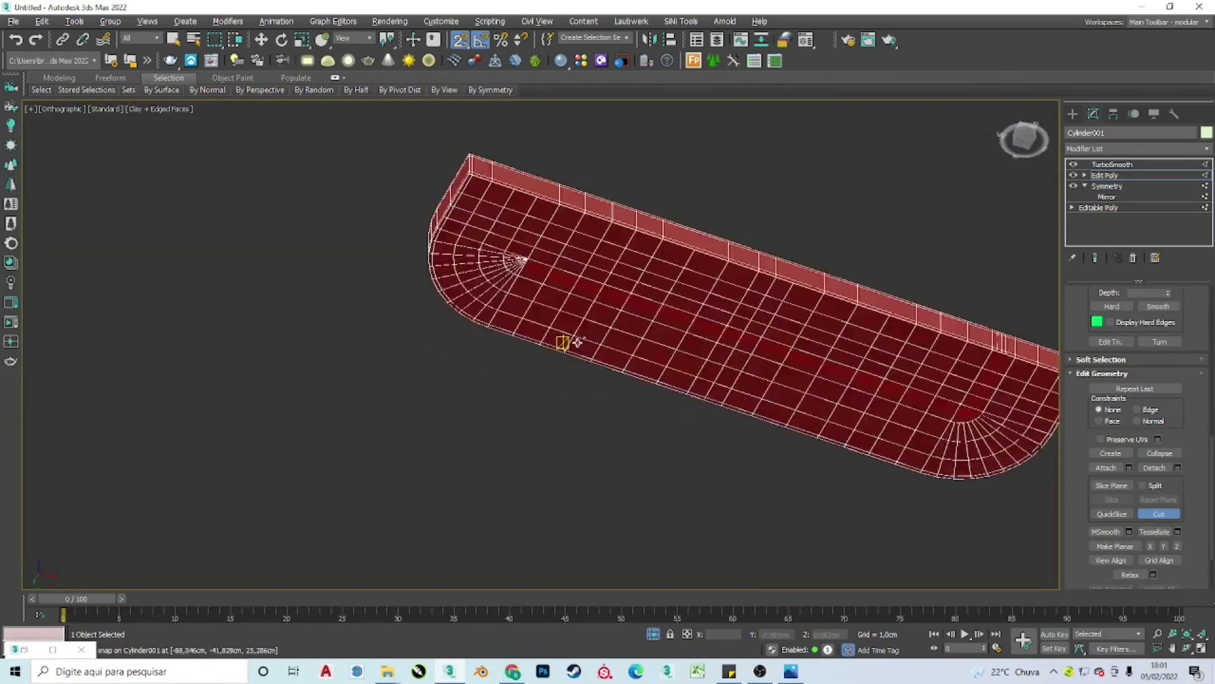
scroll(659, 312, up, 3)
Step: Mirror the sofa base with a Z-axis Symmetry modifier, then return to Edit Poly in Top view
right_click(659, 312)
mouse_move(659, 312)
middle_down()
mouse_move(690, 183)
mouse_move(589, 158)
middle_up()
click(1103, 148)
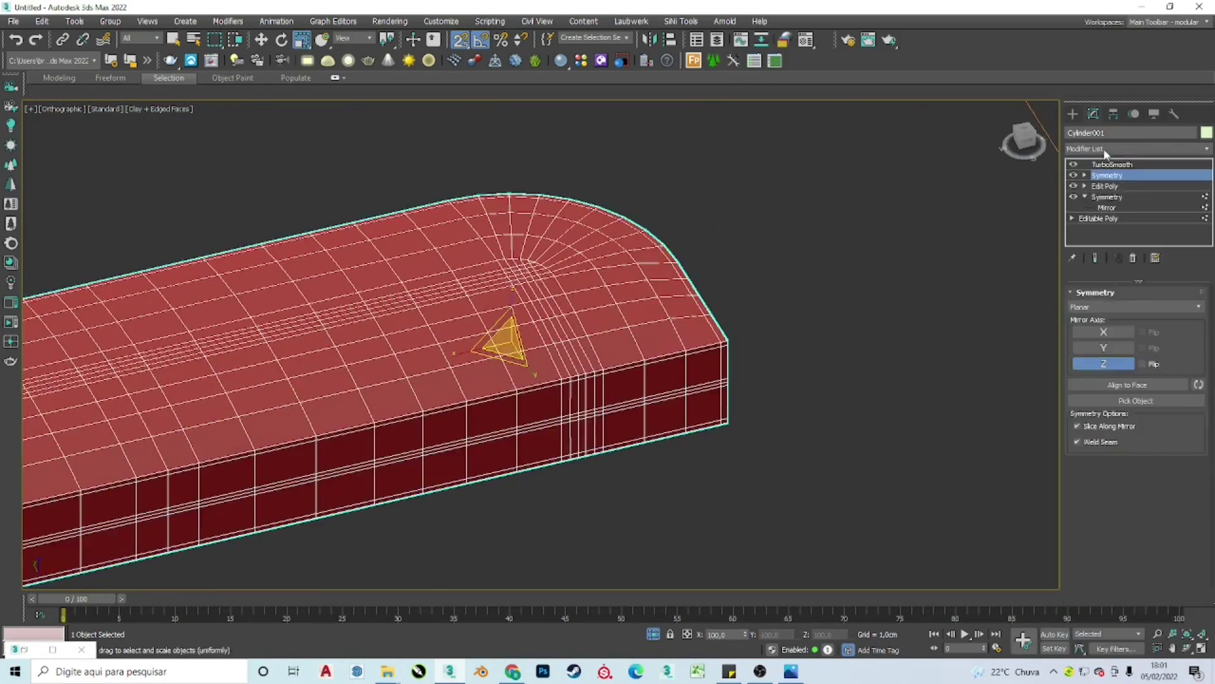
click(1093, 114)
click(1093, 113)
click(1105, 146)
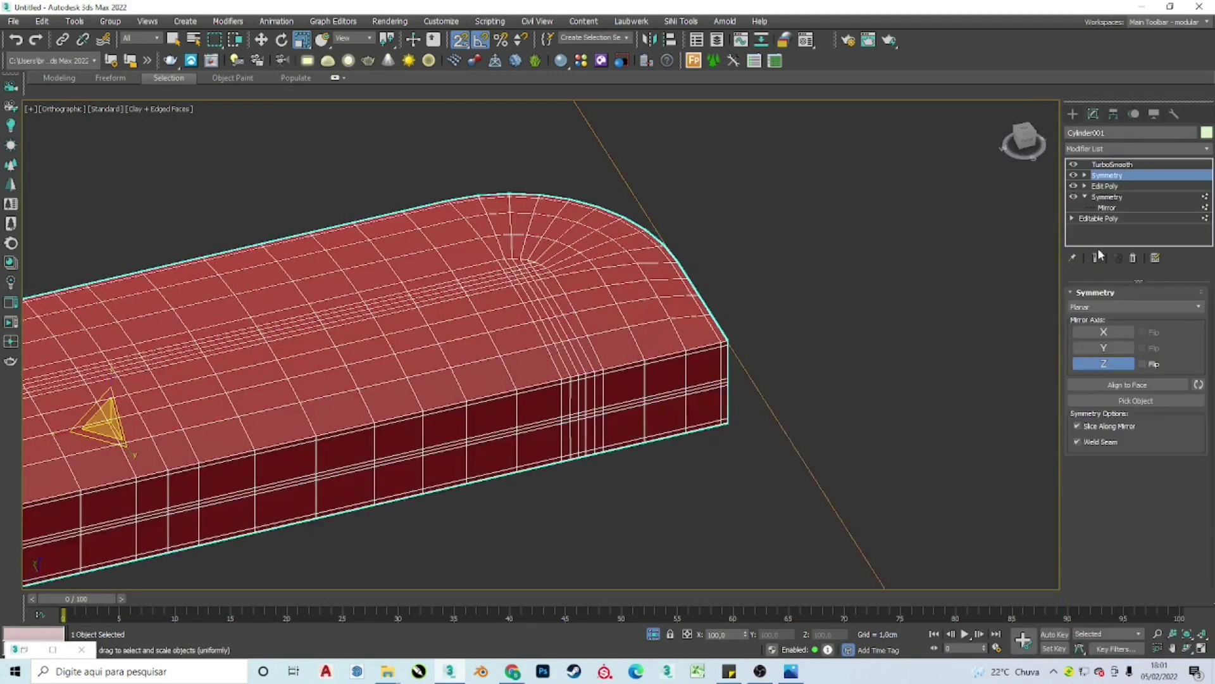
click(903, 325)
scroll(560, 312, up, 3)
click(560, 311)
key(t)
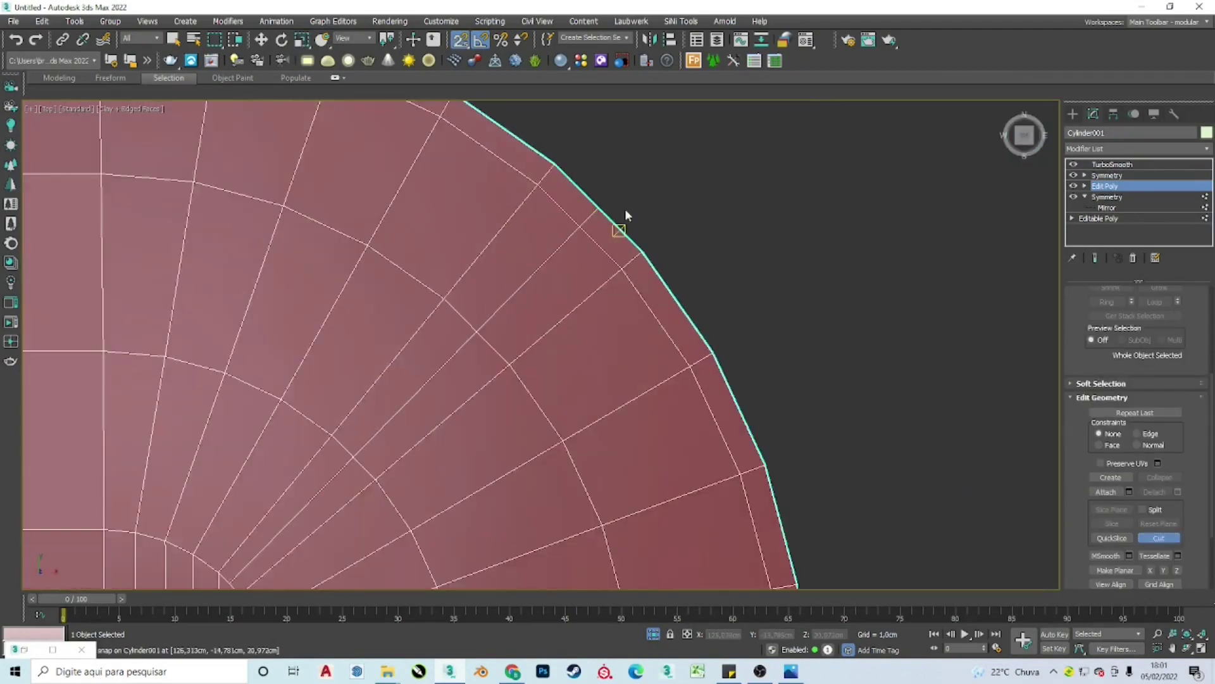
Step: Check the rounded corner through TurboSmooth and return to Edit Poly in Top view
mouse_move(759, 204)
alt+middle_down()
mouse_move(220, 327)
mouse_move(331, 325)
mouse_move(306, 325)
mouse_move(340, 353)
mouse_move(480, 282)
alt+middle_up()
scroll(479, 281, up, 4)
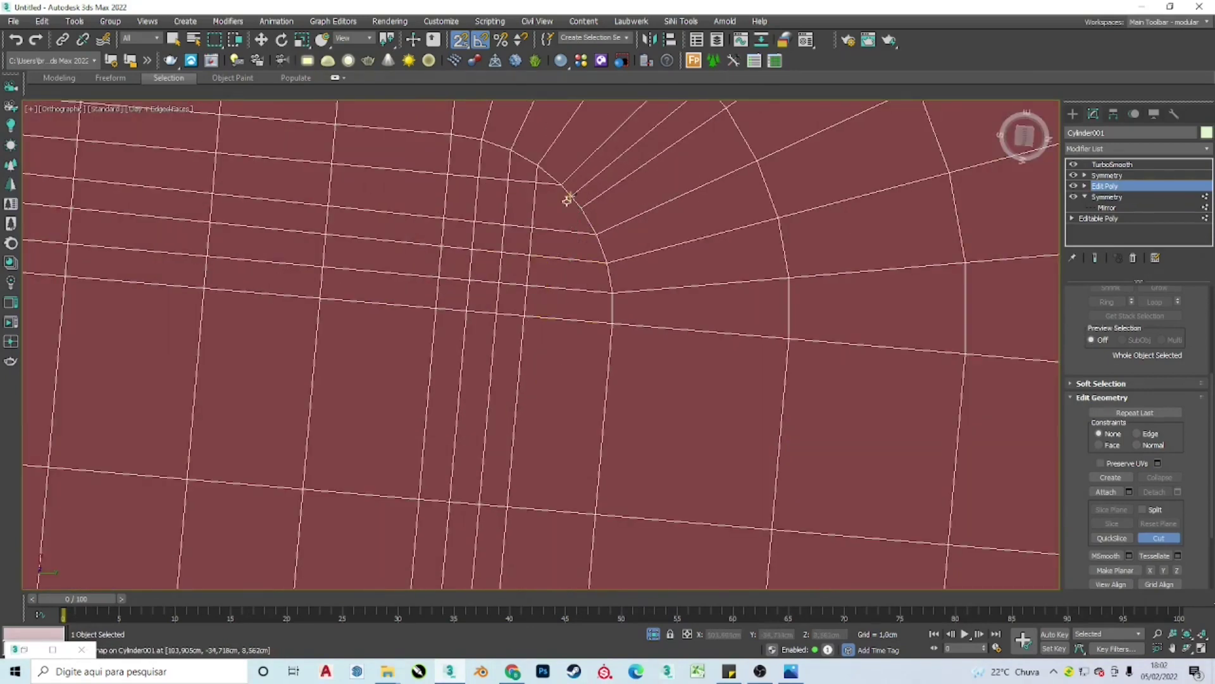
key(z)
click(1106, 166)
scroll(674, 291, up, 5)
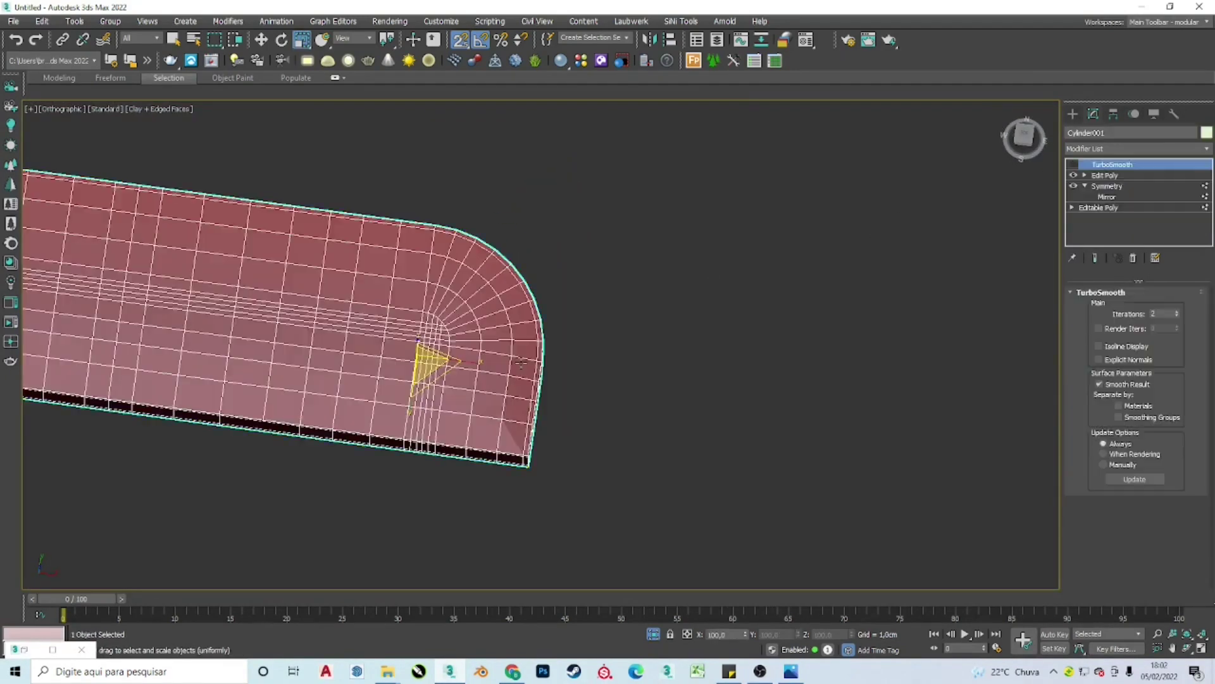
key(t)
click(1105, 176)
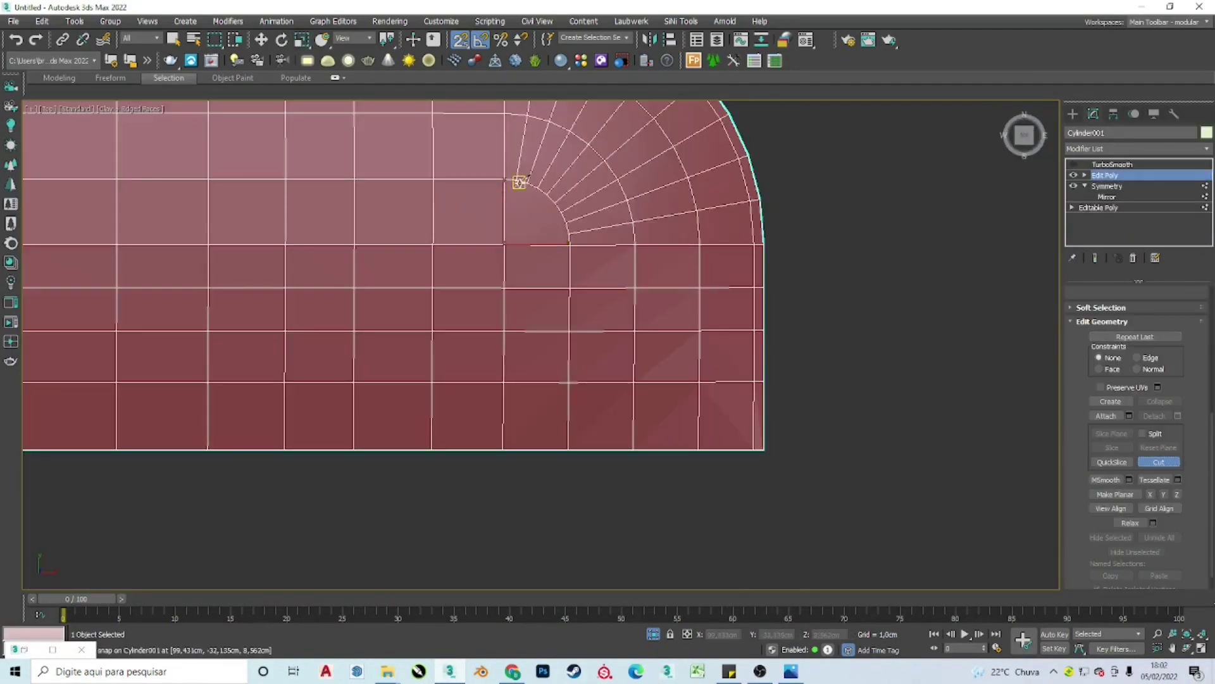
Step: Cut a straight edge from the corner vertex down to the base's bottom border
click(519, 182)
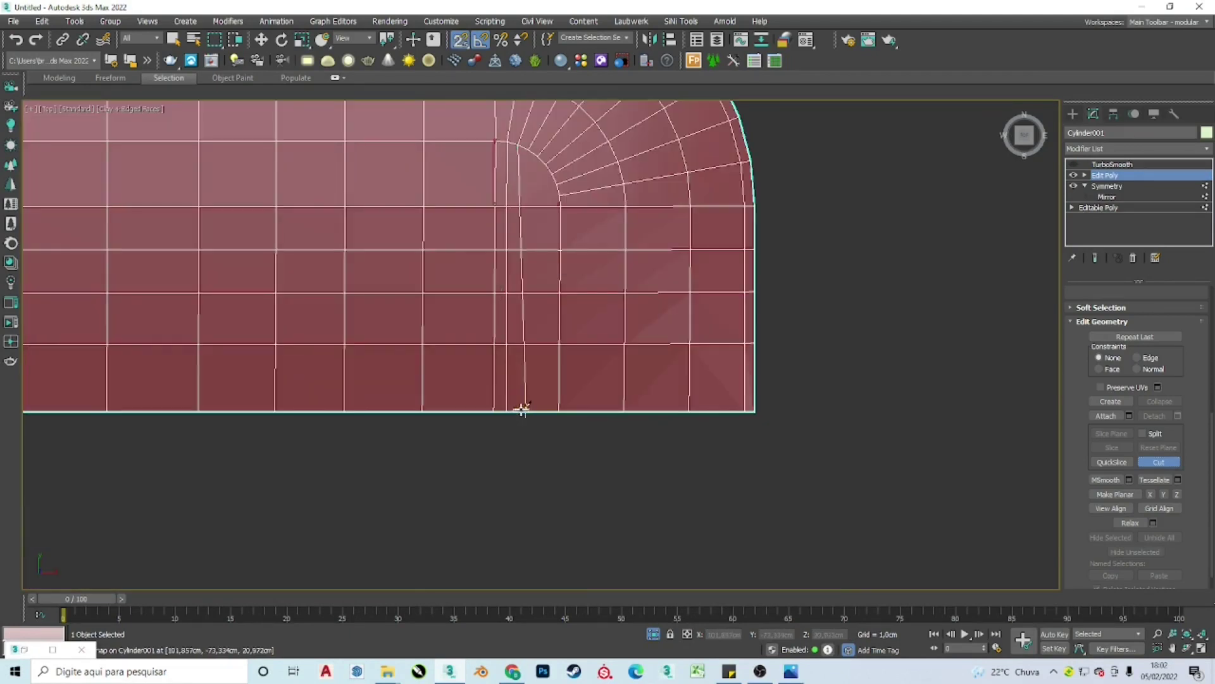
scroll(521, 393, up, 3)
key(s)
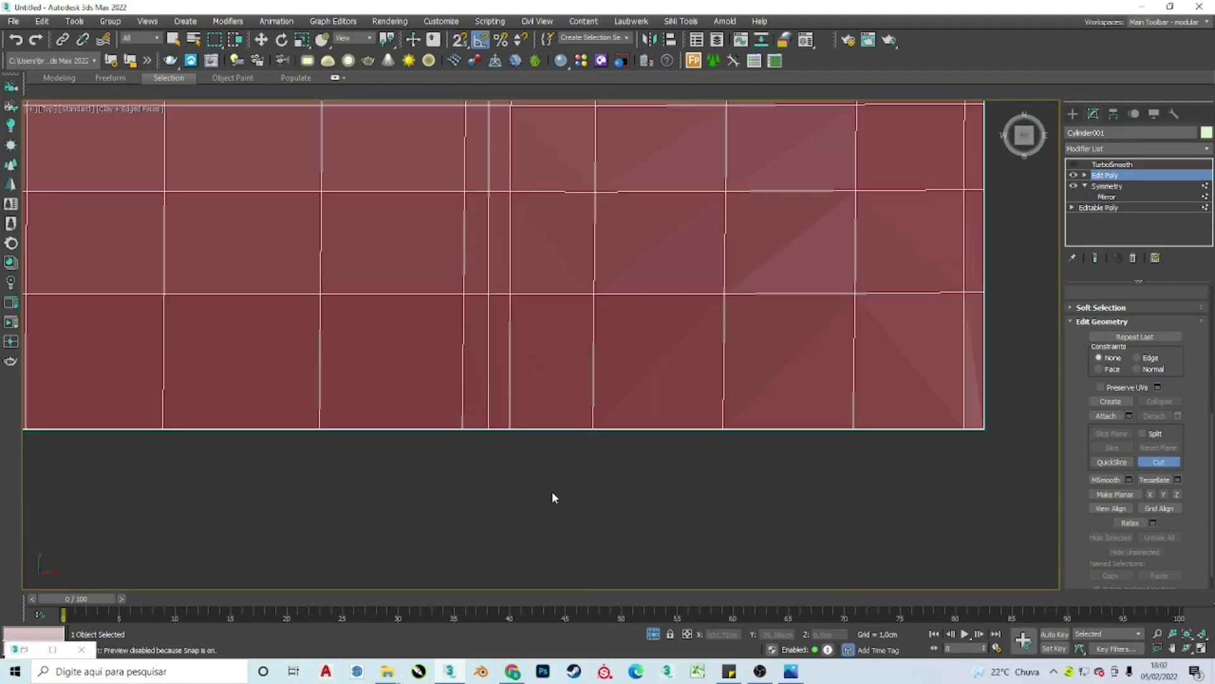
scroll(557, 494, down, 5)
scroll(543, 429, up, 3)
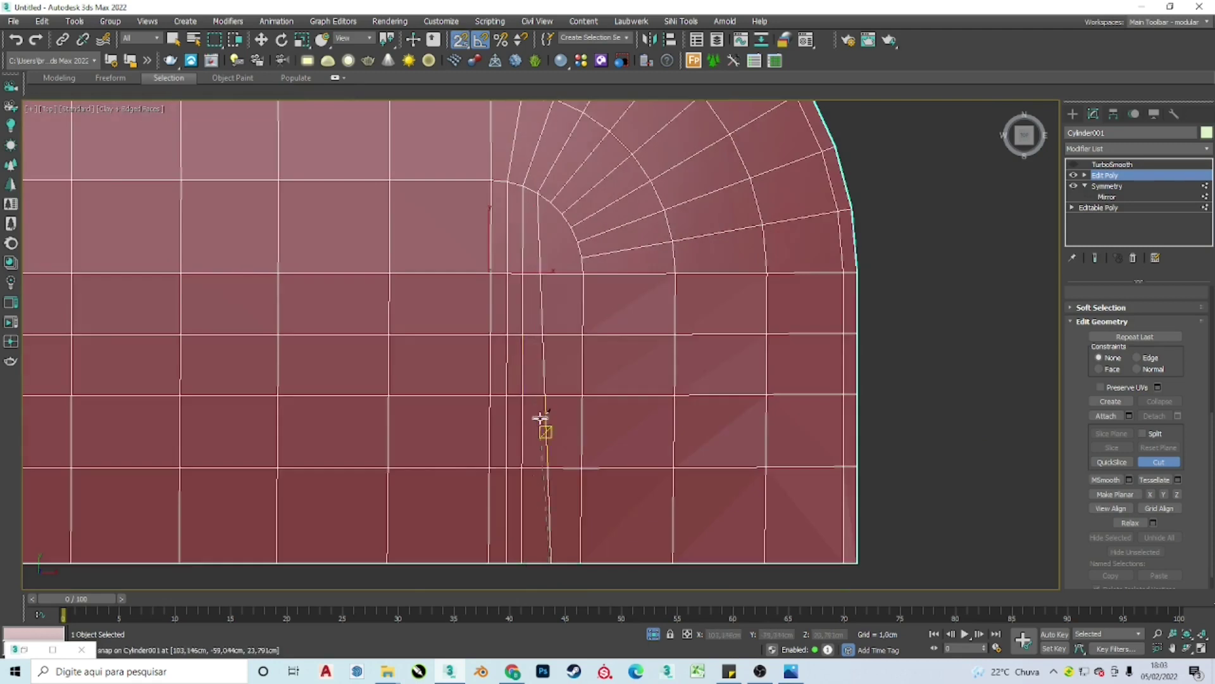
click(540, 504)
middle_drag(557, 164, 566, 257)
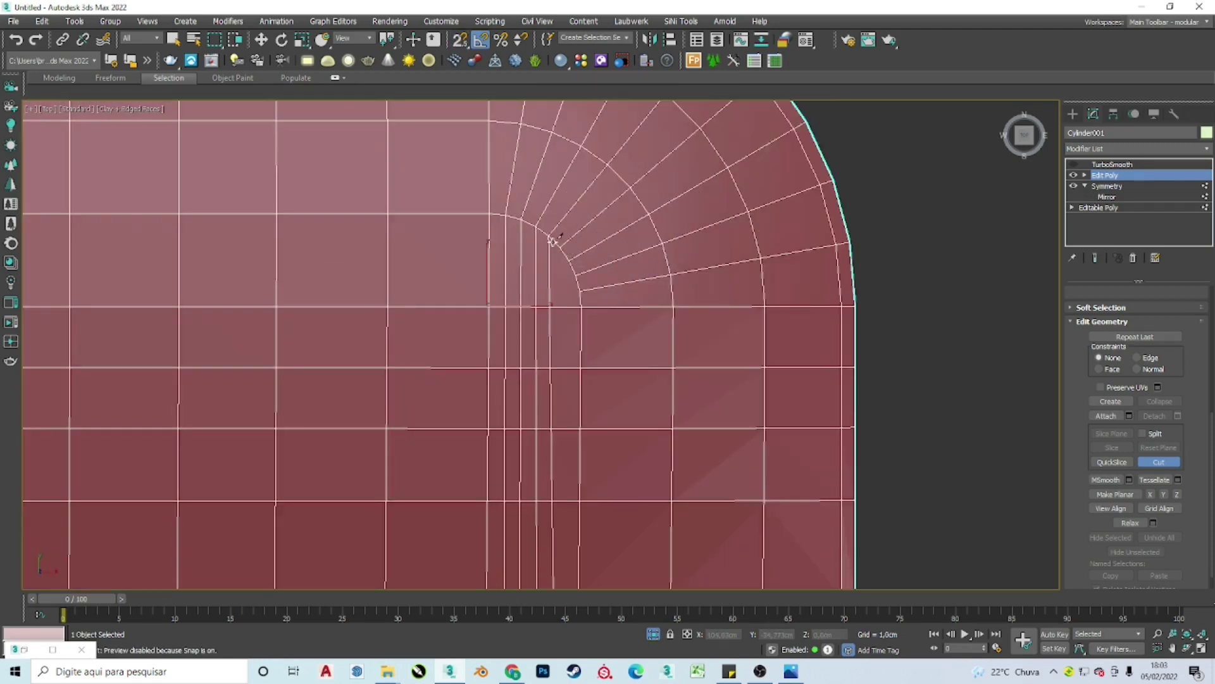
key(s)
scroll(575, 262, down, 4)
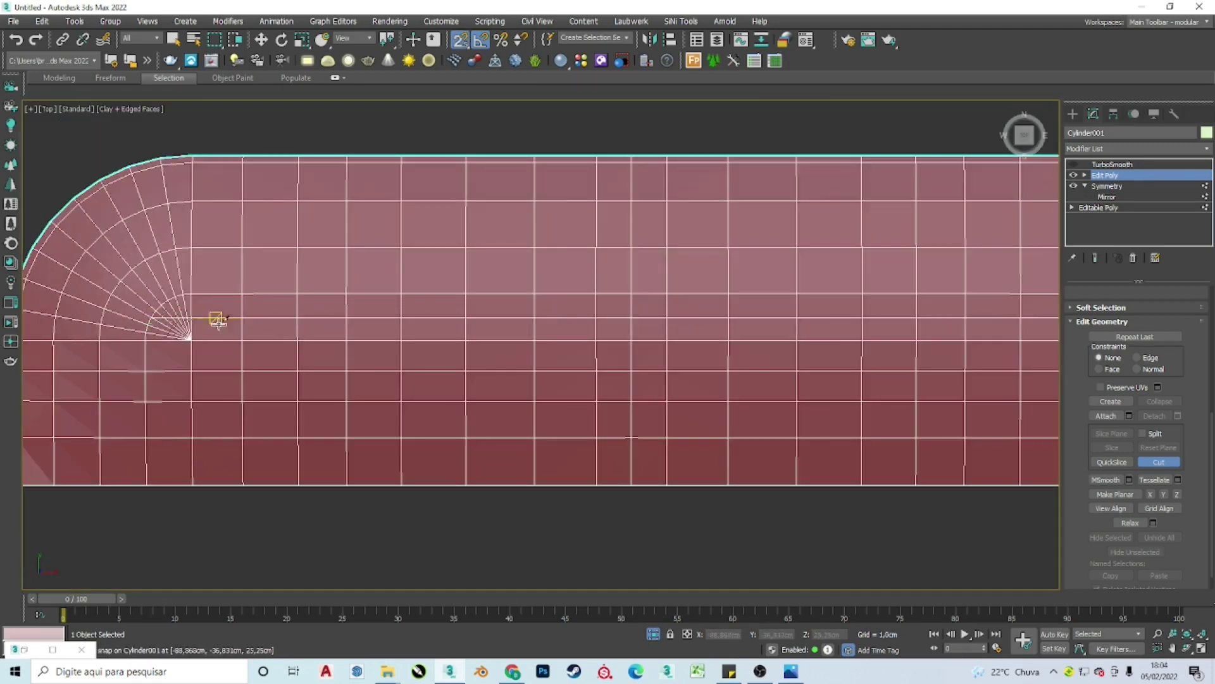
scroll(143, 333, down, 3)
scroll(659, 319, up, 4)
scroll(797, 335, down, 5)
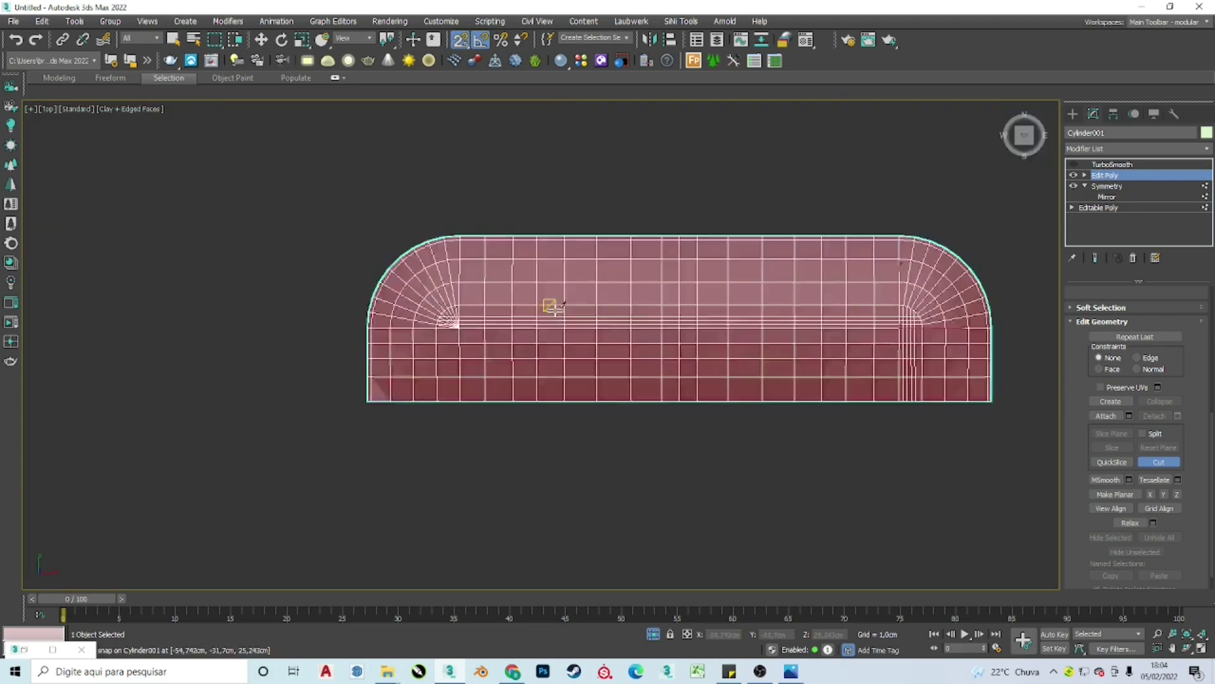
scroll(550, 304, up, 5)
Step: Preview the smoothed corner again and resume cutting from the fan vertex
mouse_move(550, 304)
alt+middle_down()
mouse_move(614, 388)
mouse_move(582, 354)
alt+middle_up()
scroll(606, 433, up, 3)
scroll(582, 354, up, 5)
click(1112, 164)
key(r)
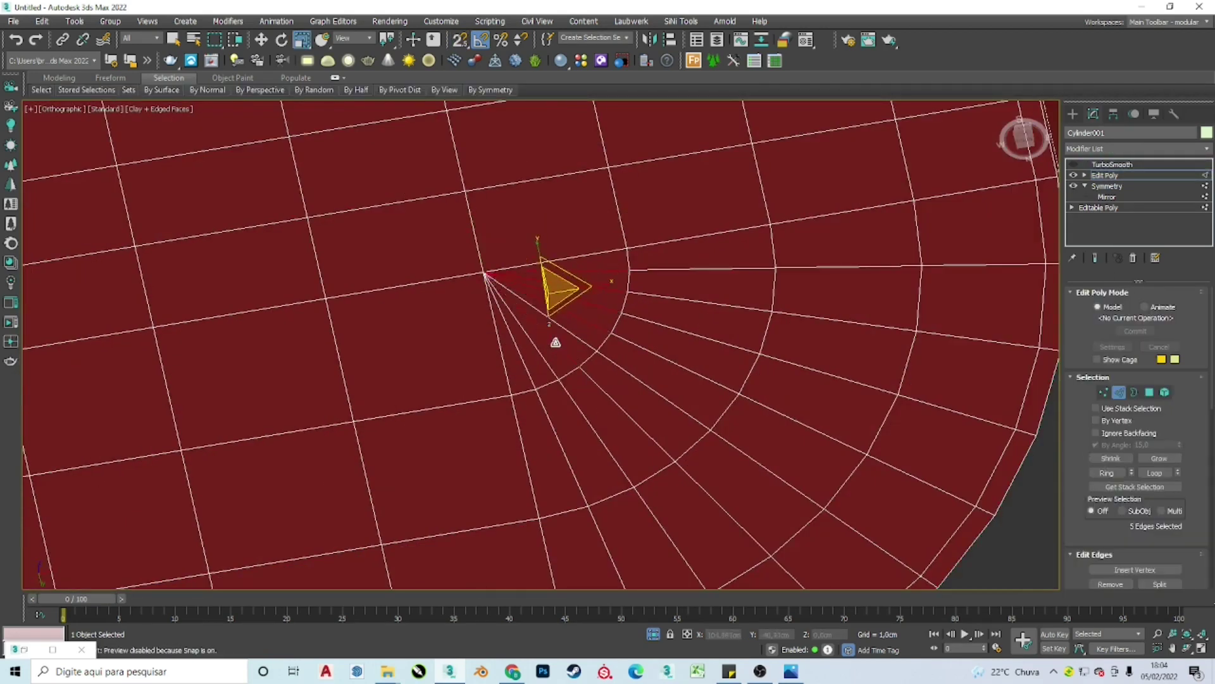
scroll(1150, 490, down, 5)
click(1158, 551)
scroll(469, 291, down, 3)
scroll(546, 500, up, 4)
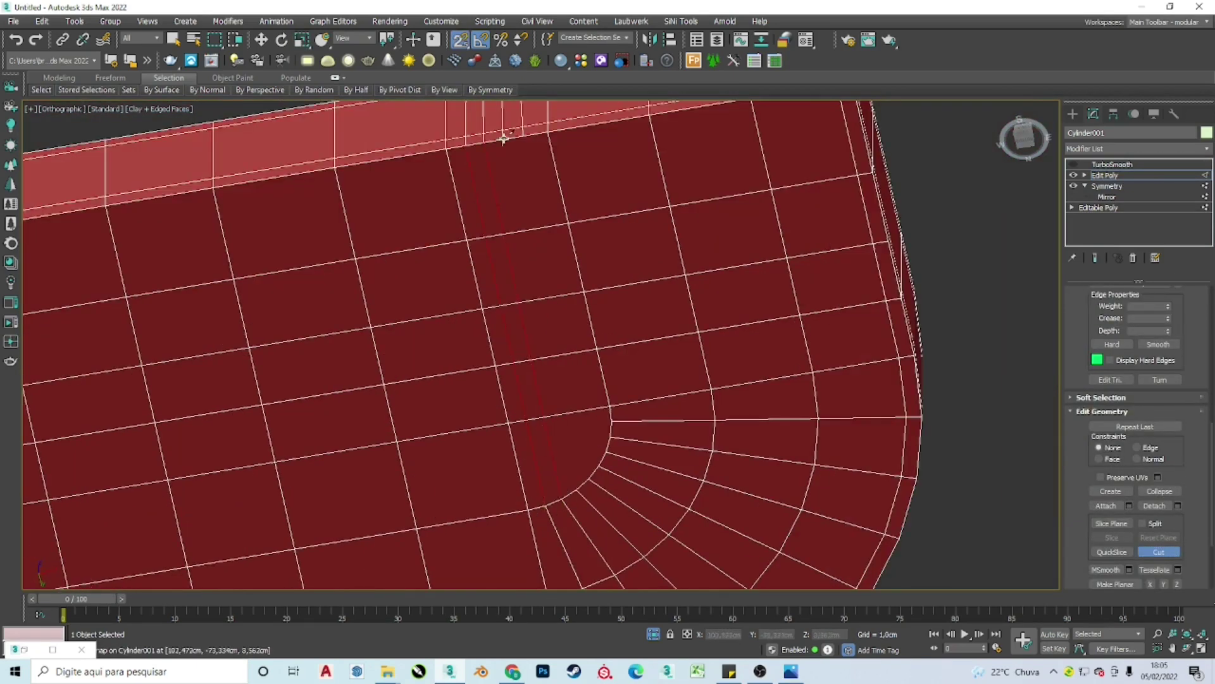
scroll(613, 413, down, 3)
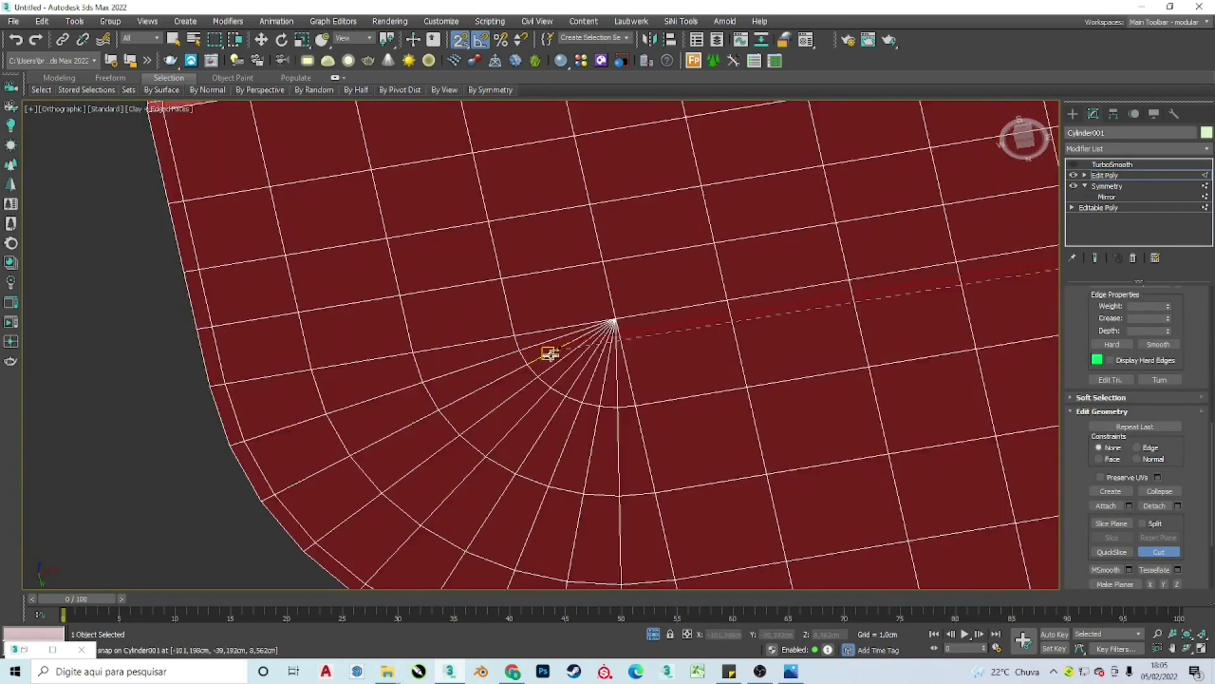
middle_drag(549, 353, 1005, 245)
scroll(633, 265, up, 4)
scroll(743, 320, down, 4)
Step: Toggle the TurboSmooth preview to review the sofa's new base edges from several angles
click(1112, 164)
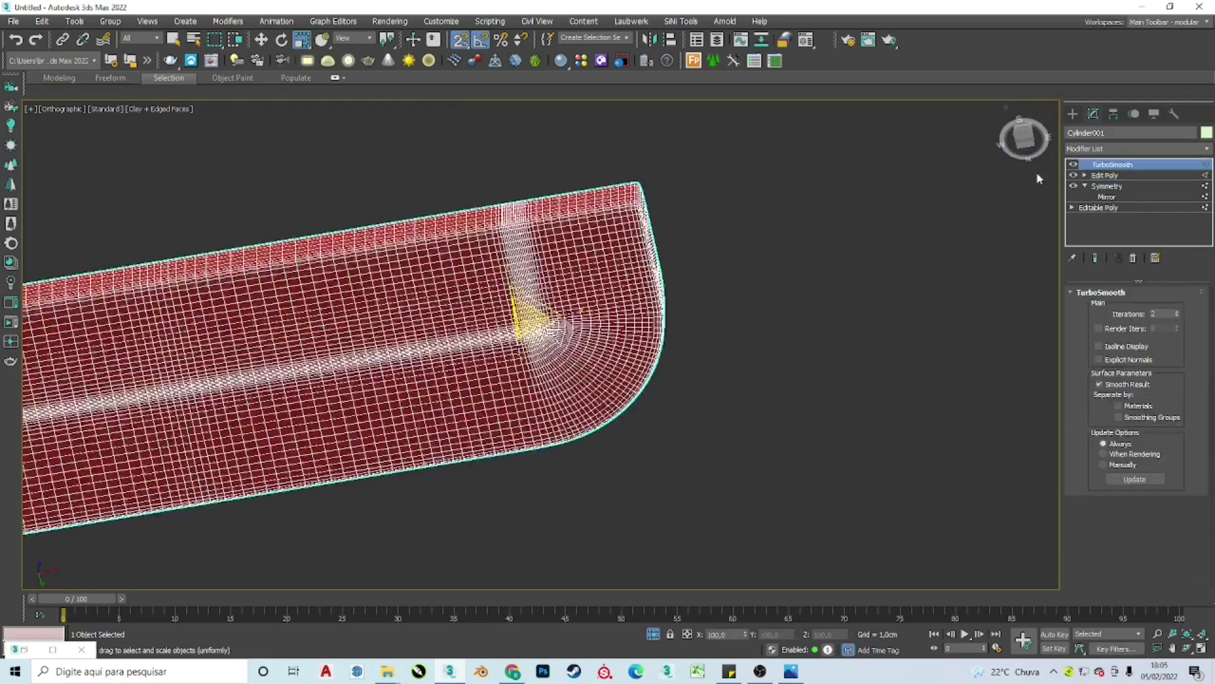
key(r)
scroll(811, 309, up, 5)
key(2)
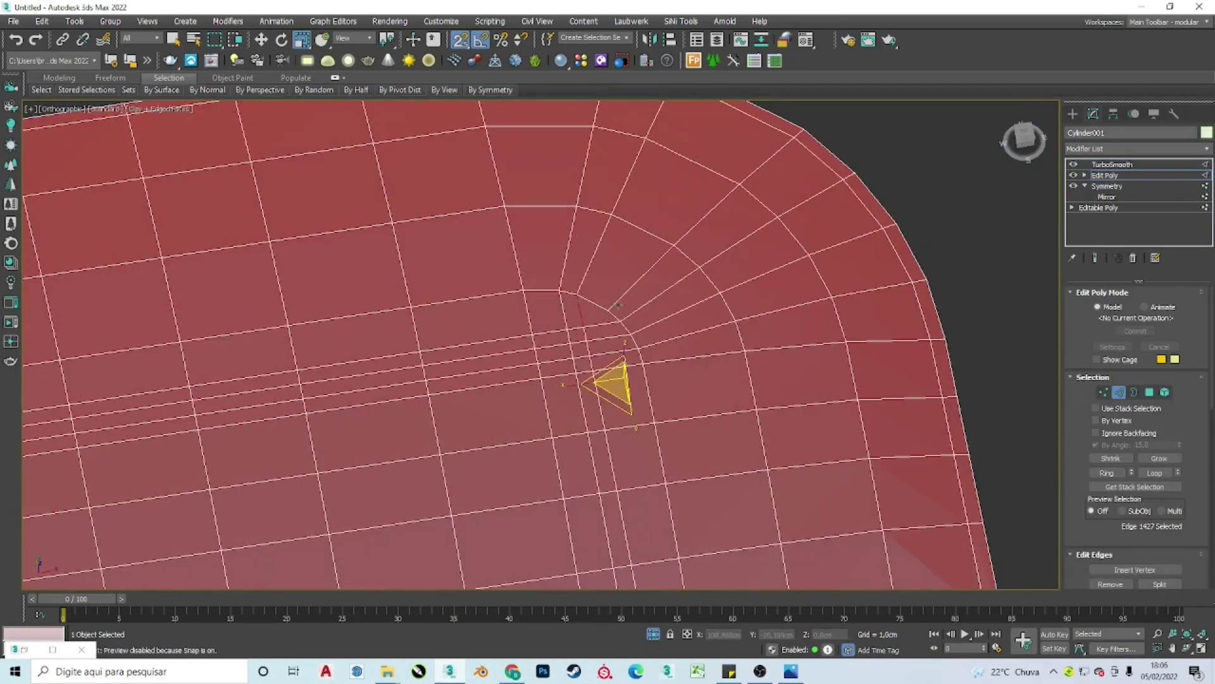
scroll(627, 348, down, 3)
click(1112, 164)
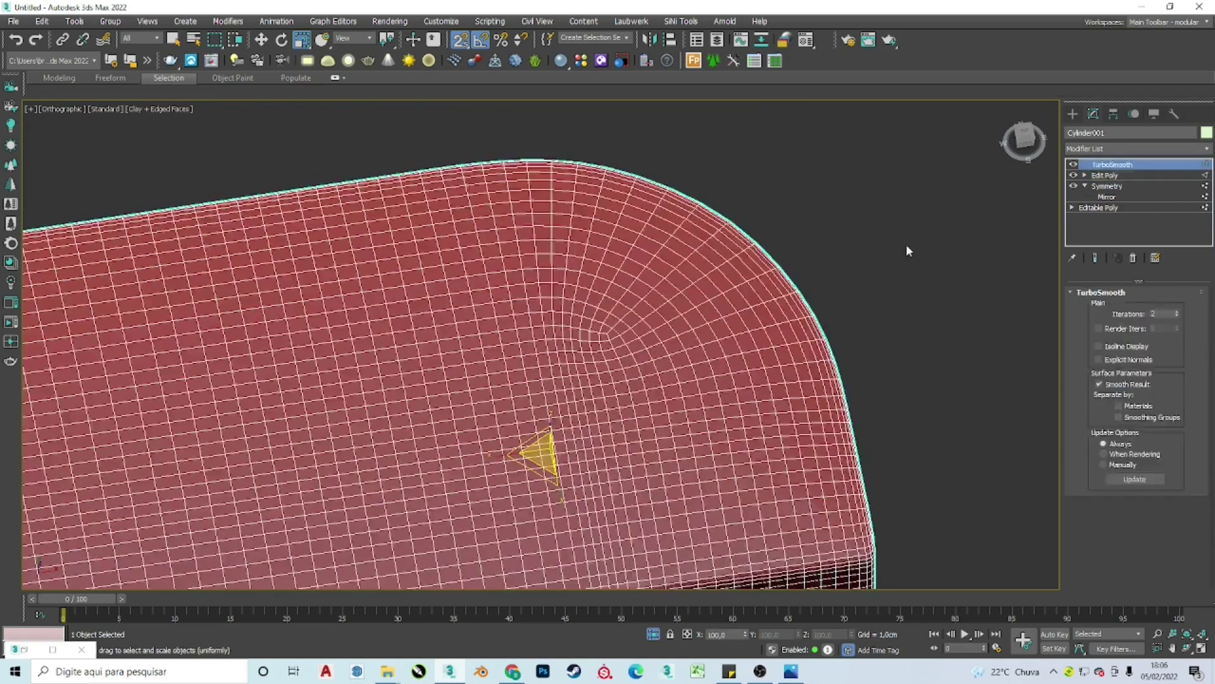
alt+middle_drag(905, 244, 654, 312)
scroll(644, 364, up, 5)
click(644, 364)
alt+middle_drag(644, 364, 543, 380)
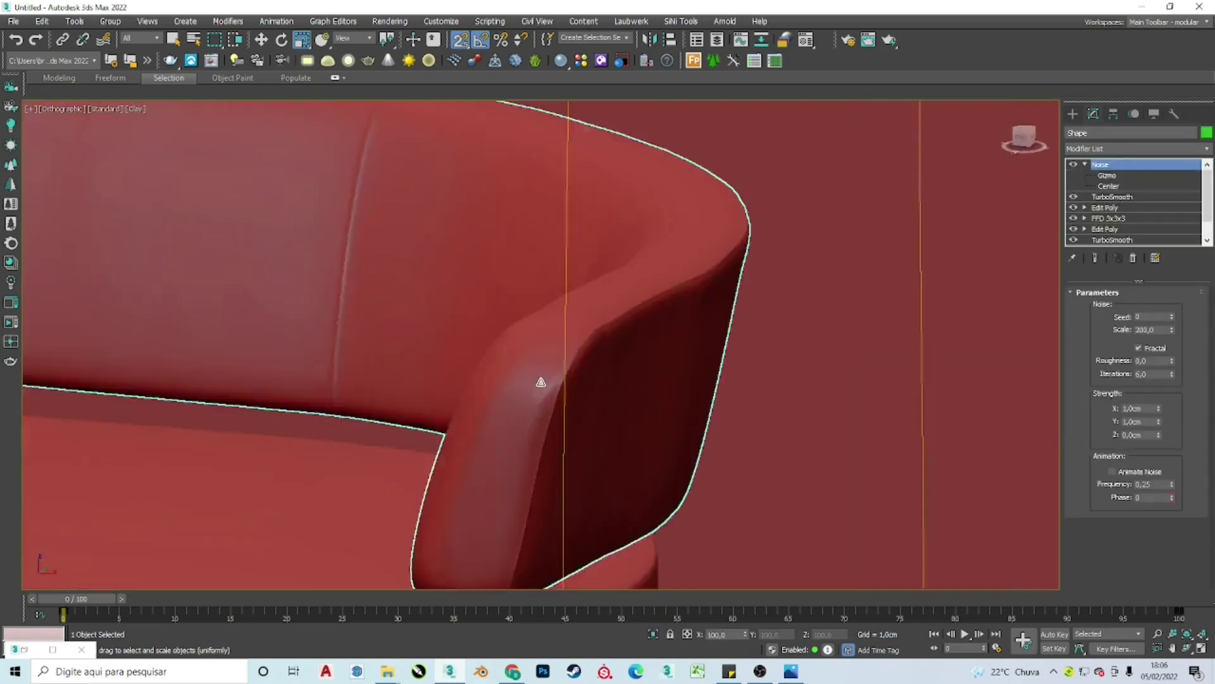
scroll(570, 316, up, 5)
scroll(541, 280, down, 5)
Step: Browse the Modifier List and its set options, then select and orbit to the seat cushion
click(1136, 148)
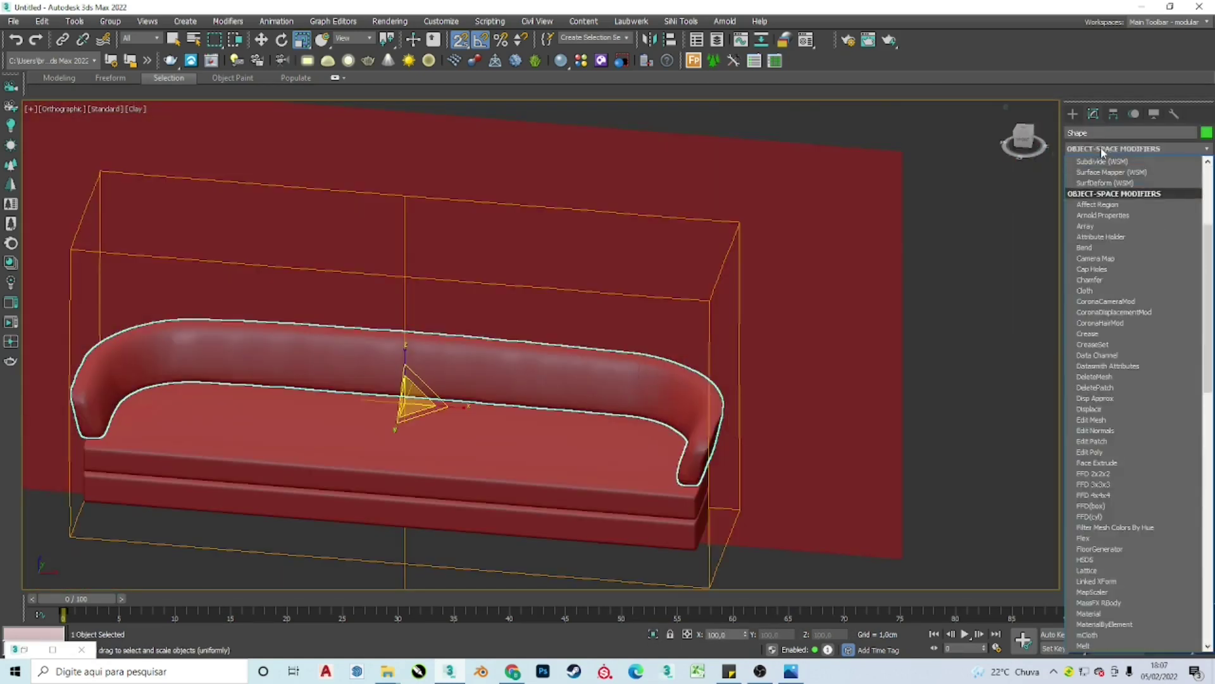
click(1113, 569)
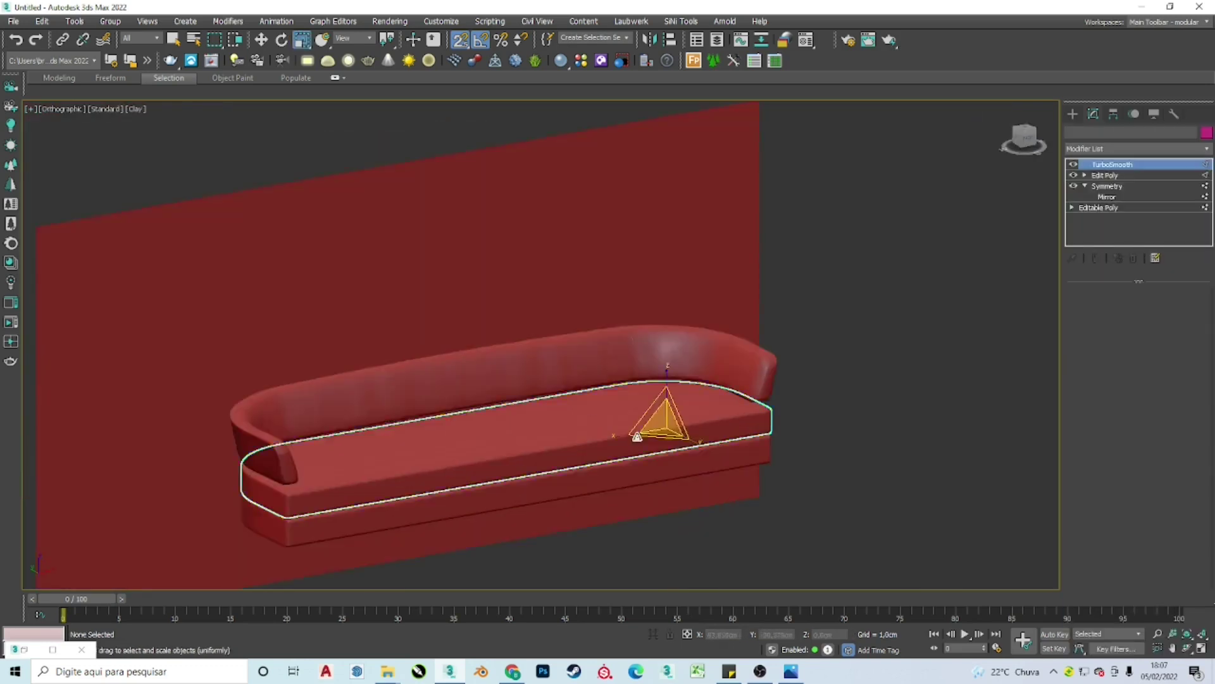
right_click(1104, 177)
click(1074, 197)
click(443, 462)
click(1136, 148)
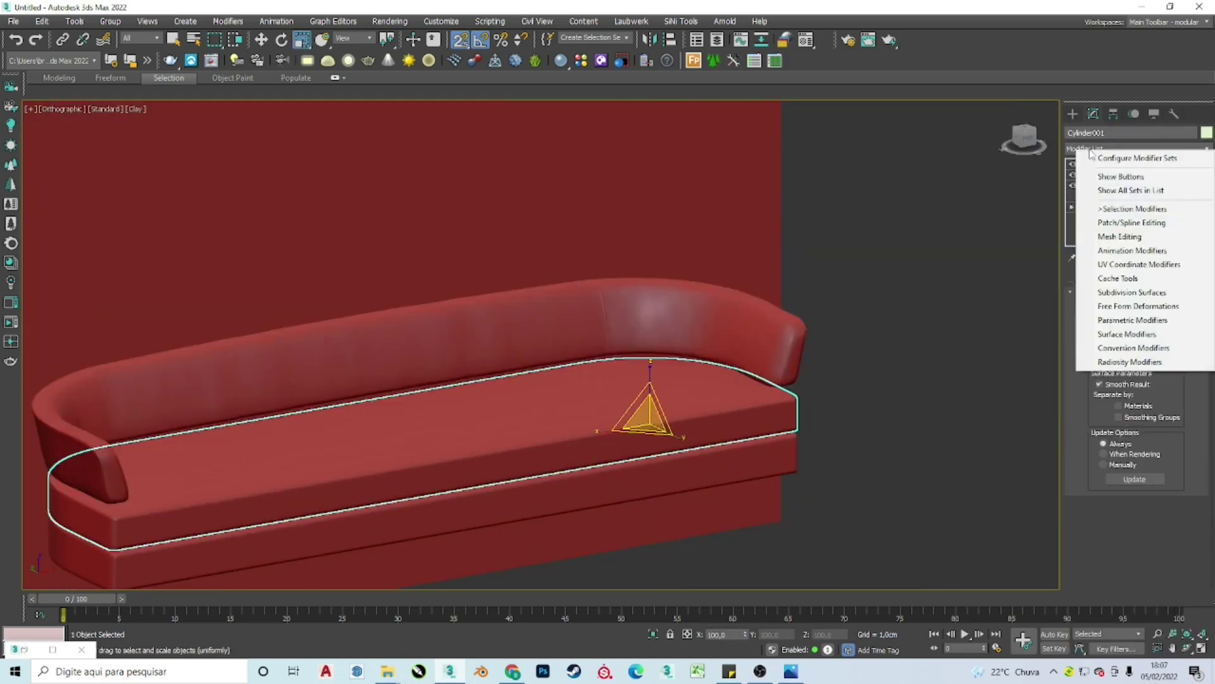
click(1114, 354)
alt+middle_drag(876, 348, 120, 300)
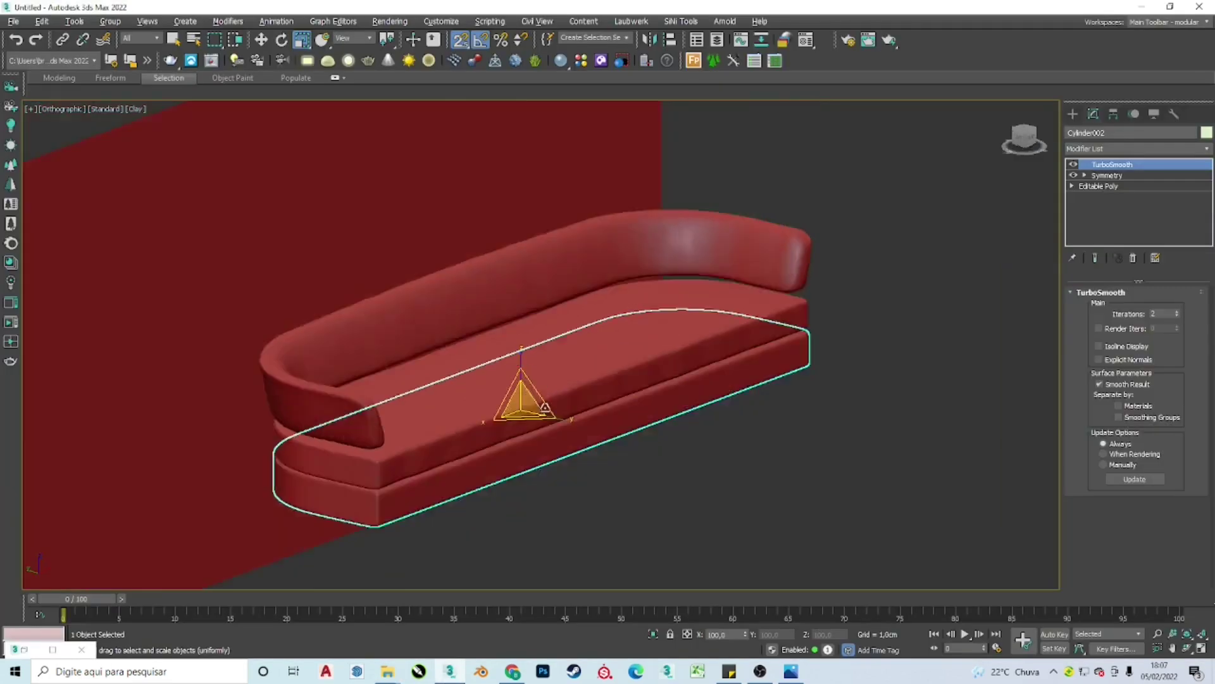
Step: Delete the FFD 3x3x3 modifier from the top of the cushion's stack
scroll(728, 295, up, 3)
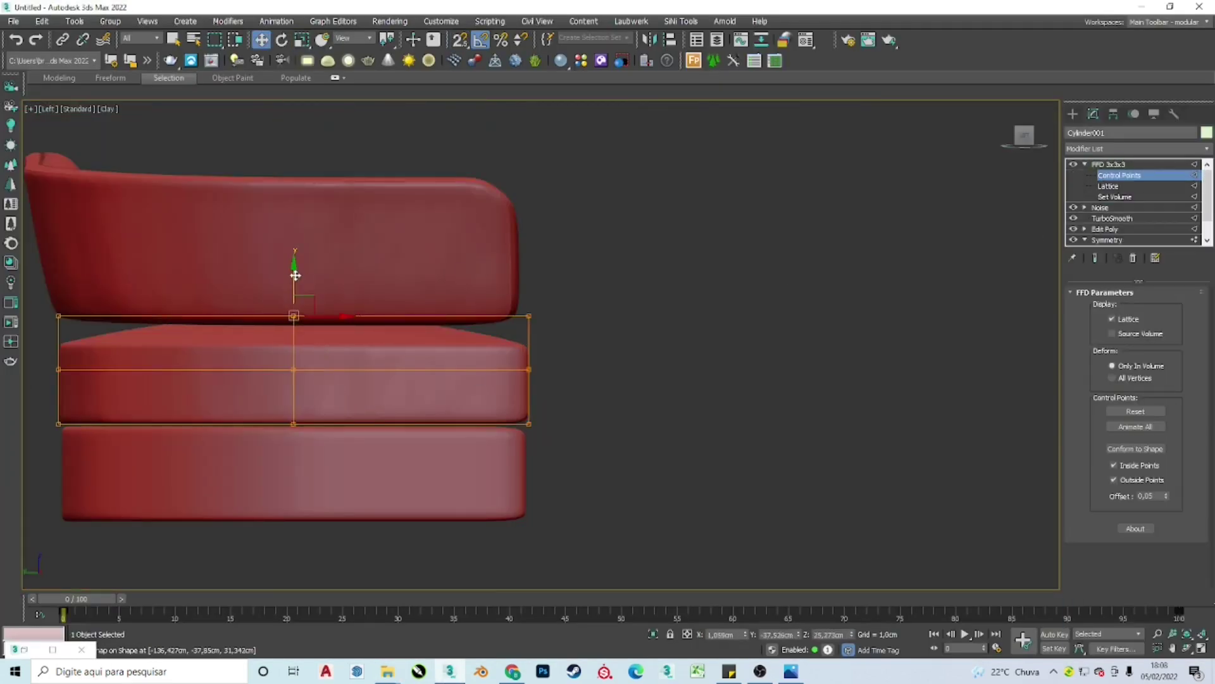
mouse_move(296, 275)
alt+middle_down()
mouse_move(502, 374)
mouse_move(483, 374)
mouse_move(425, 304)
alt+middle_up()
right_click(1113, 174)
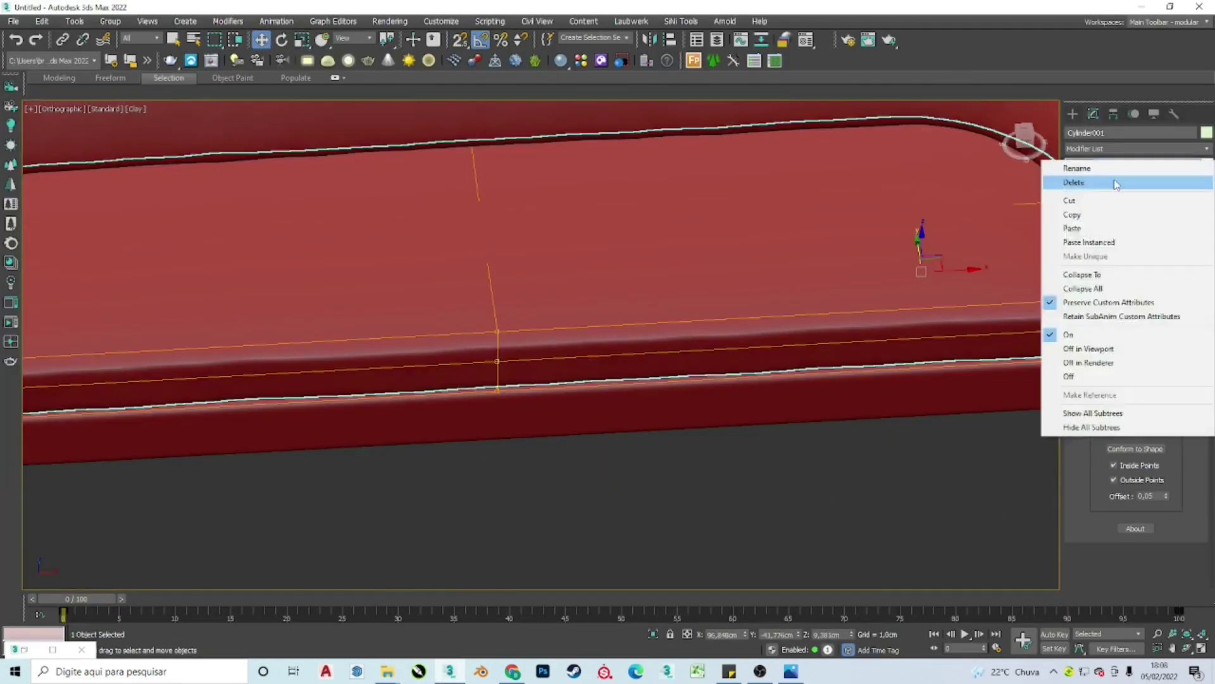
click(1116, 183)
Step: Check the cushion in Front, Left and Perspective views with edged faces shown
key(f)
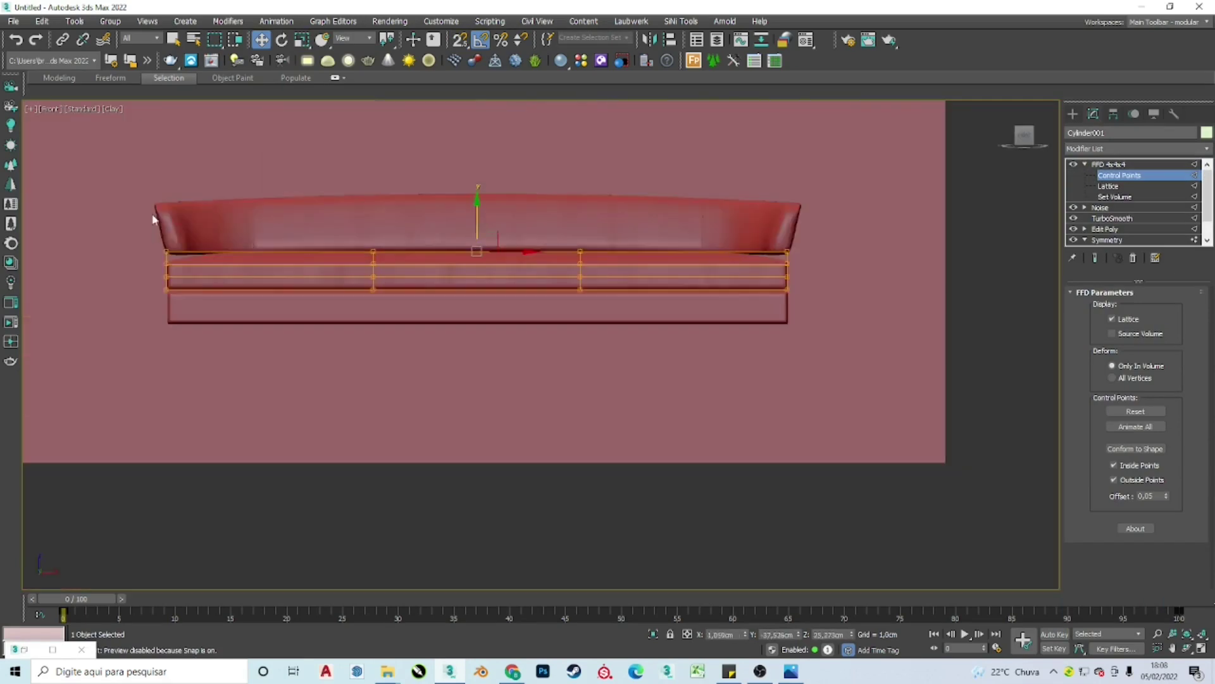
scroll(494, 253, up, 5)
key(l)
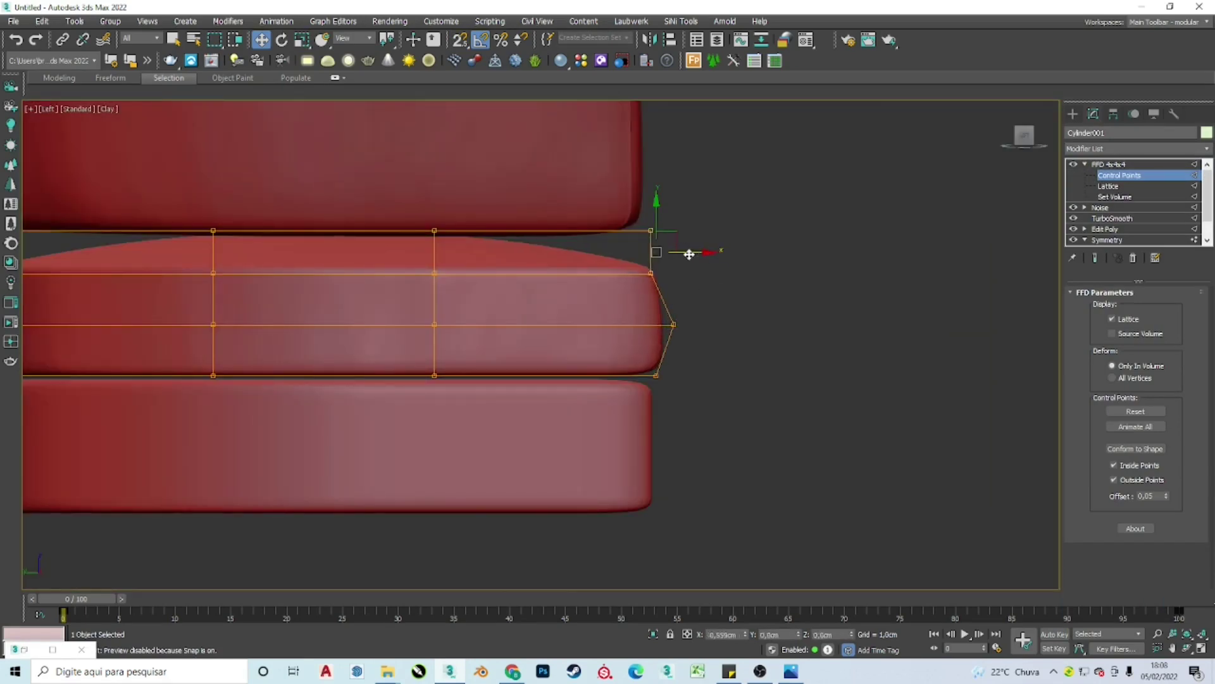
key(p)
key(F4)
Step: Replace the cushion's misplaced Symmetry with a new Symmetry modifier above Edit Poly
key(t)
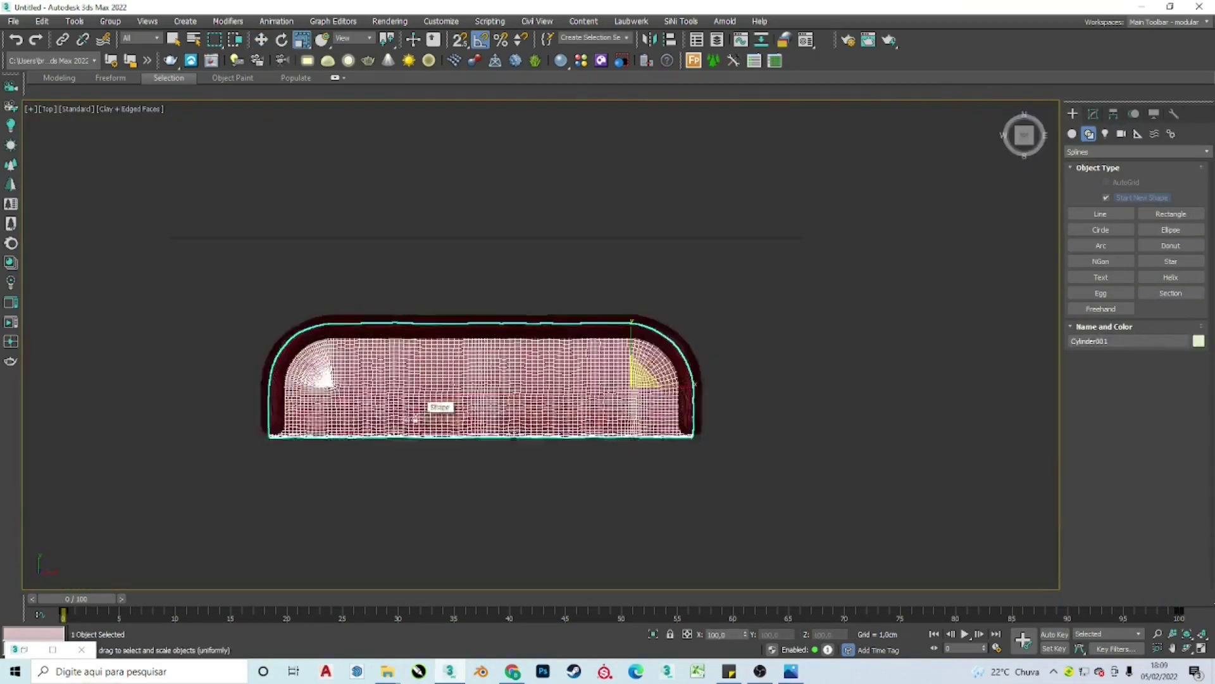
click(1109, 164)
click(1088, 150)
right_click(1089, 168)
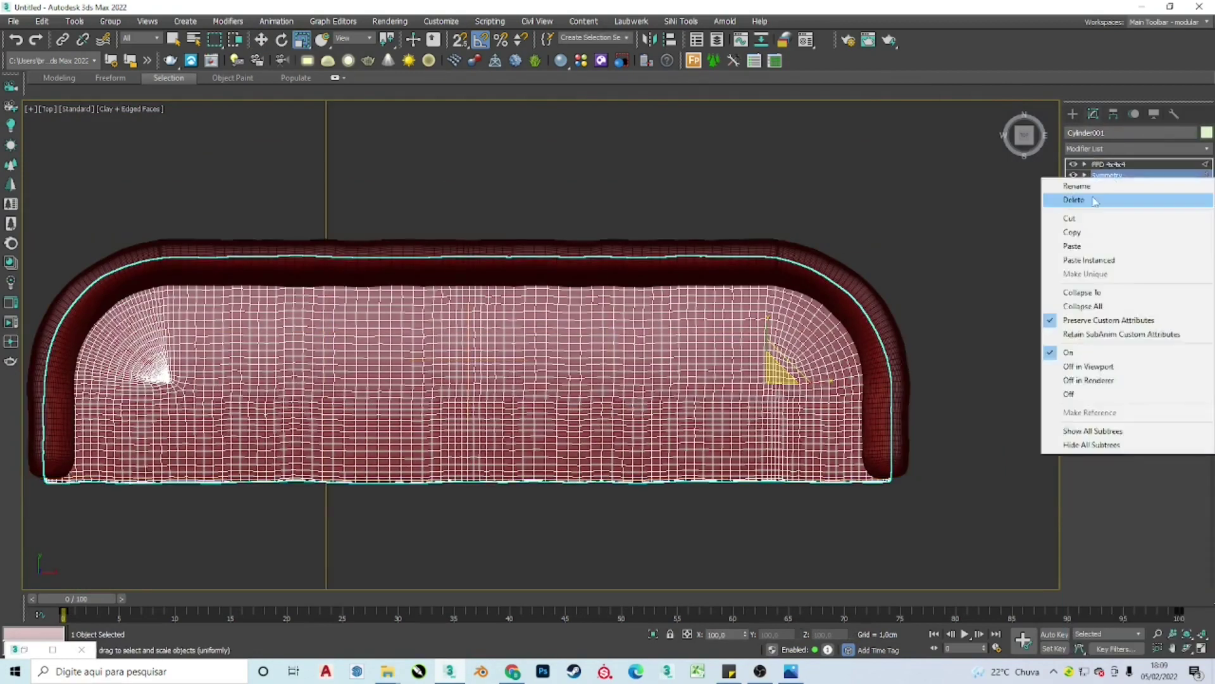
click(1076, 199)
click(1113, 148)
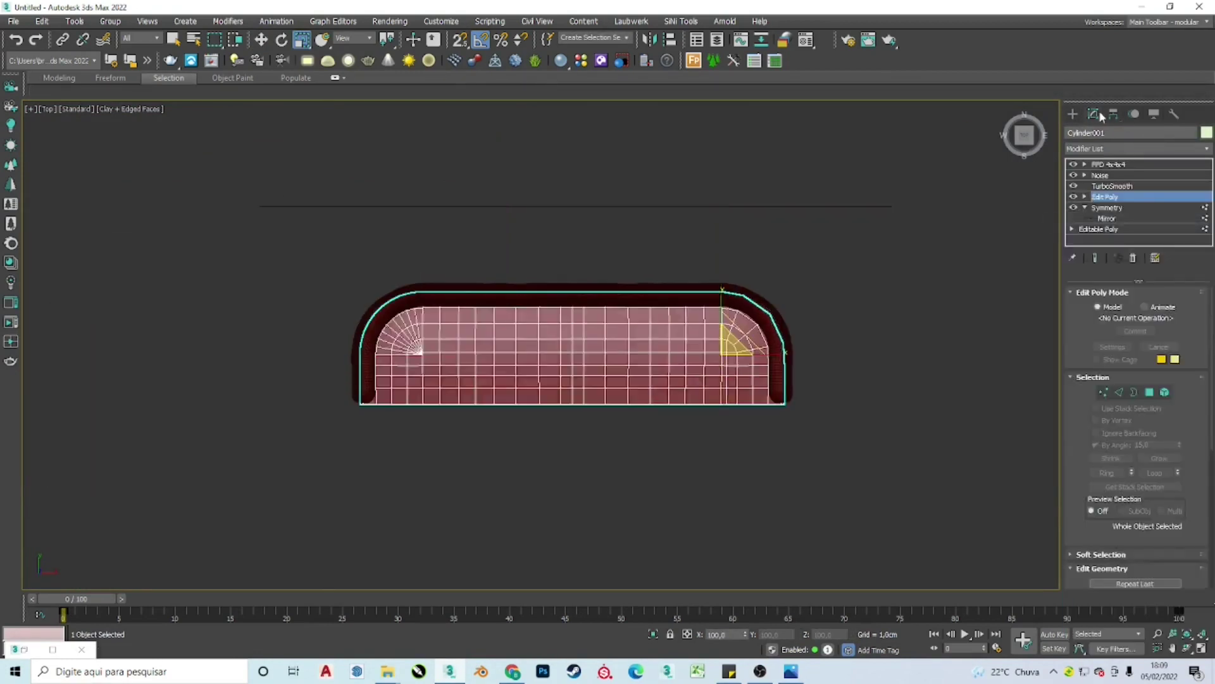
click(1126, 149)
click(1091, 377)
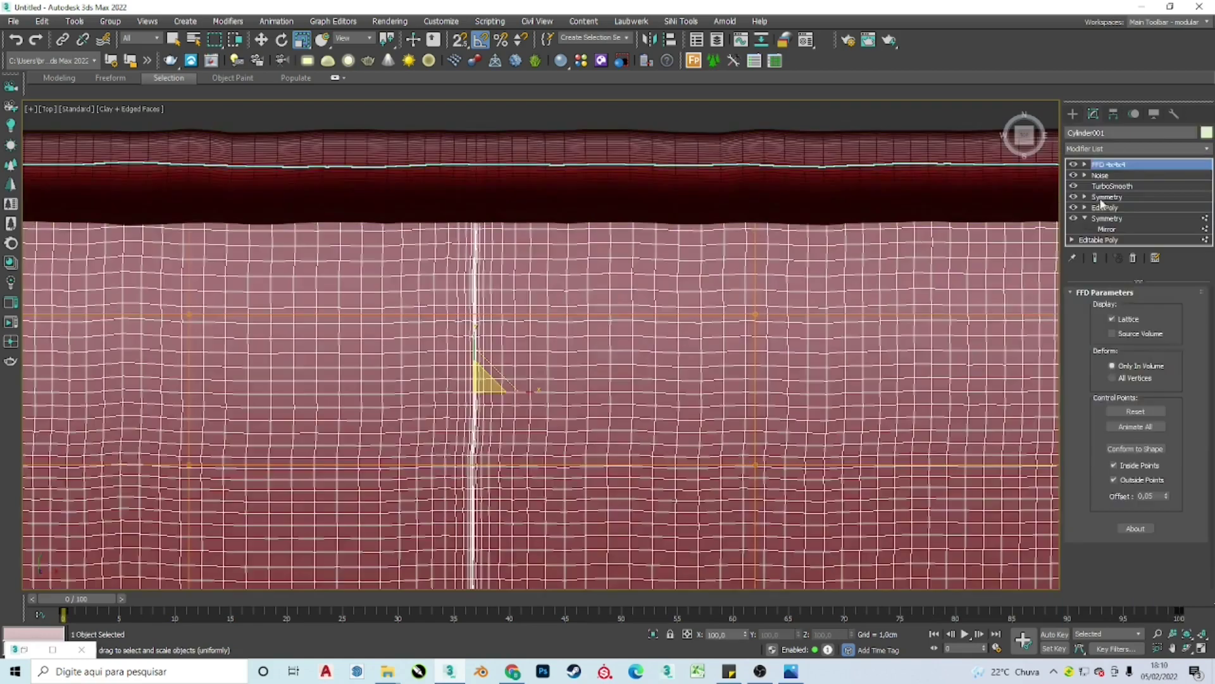
Step: Inspect the TurboSmooth, Edit Poly and Symmetry levels, then pick FFD 4x4x4 corner control points
click(1076, 201)
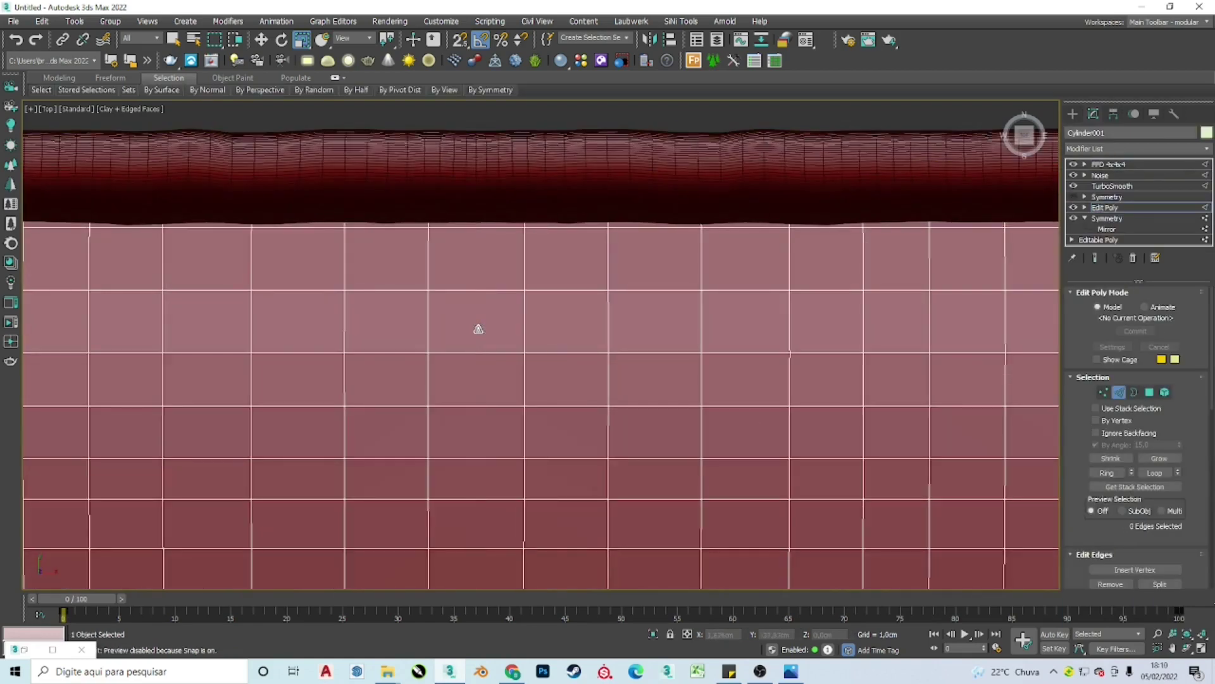
click(1112, 186)
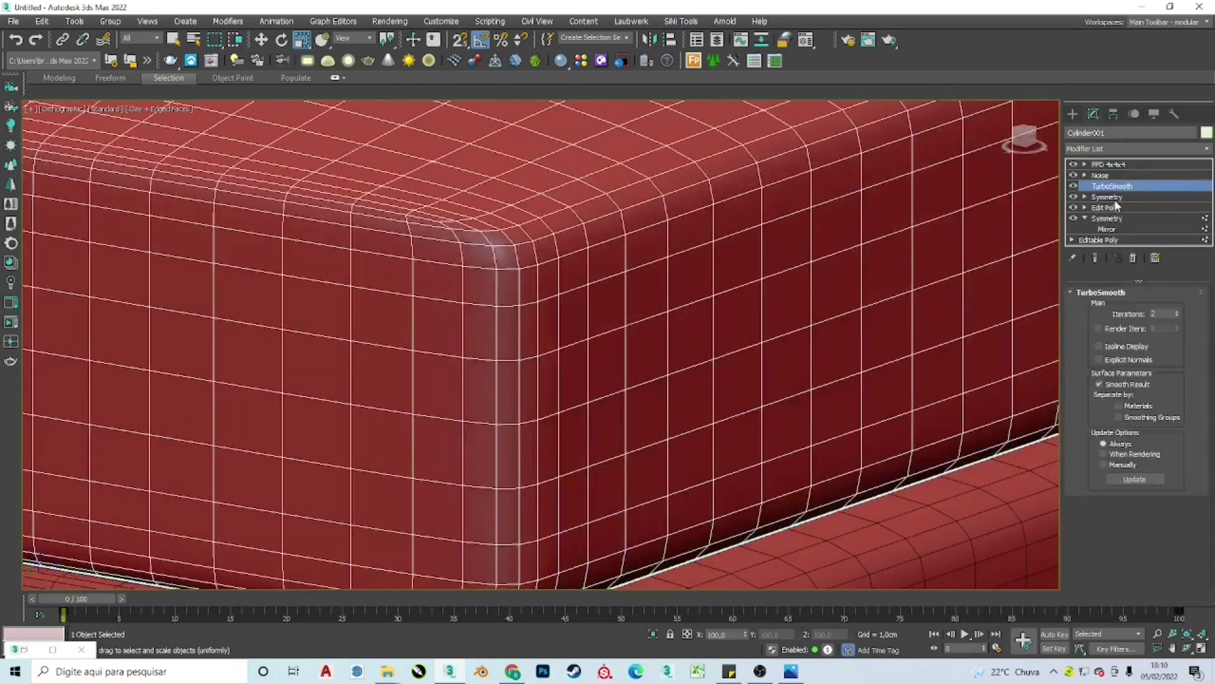
click(1116, 207)
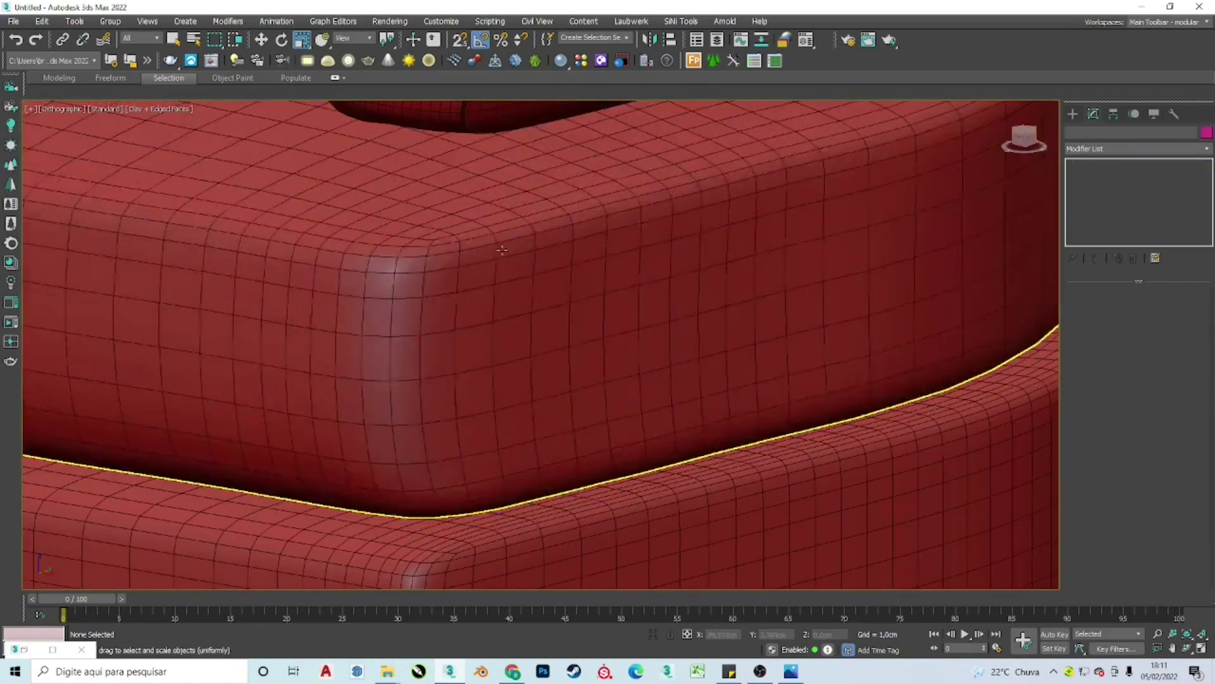
click(1107, 197)
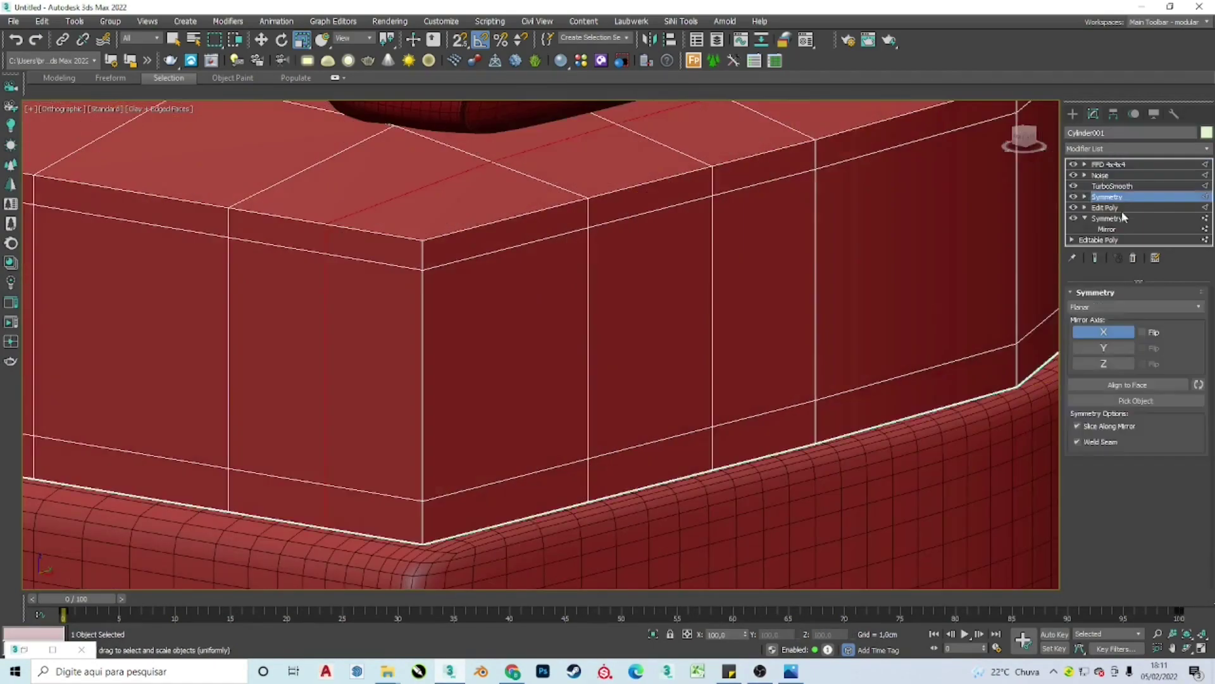
click(1112, 186)
click(1119, 176)
click(866, 321)
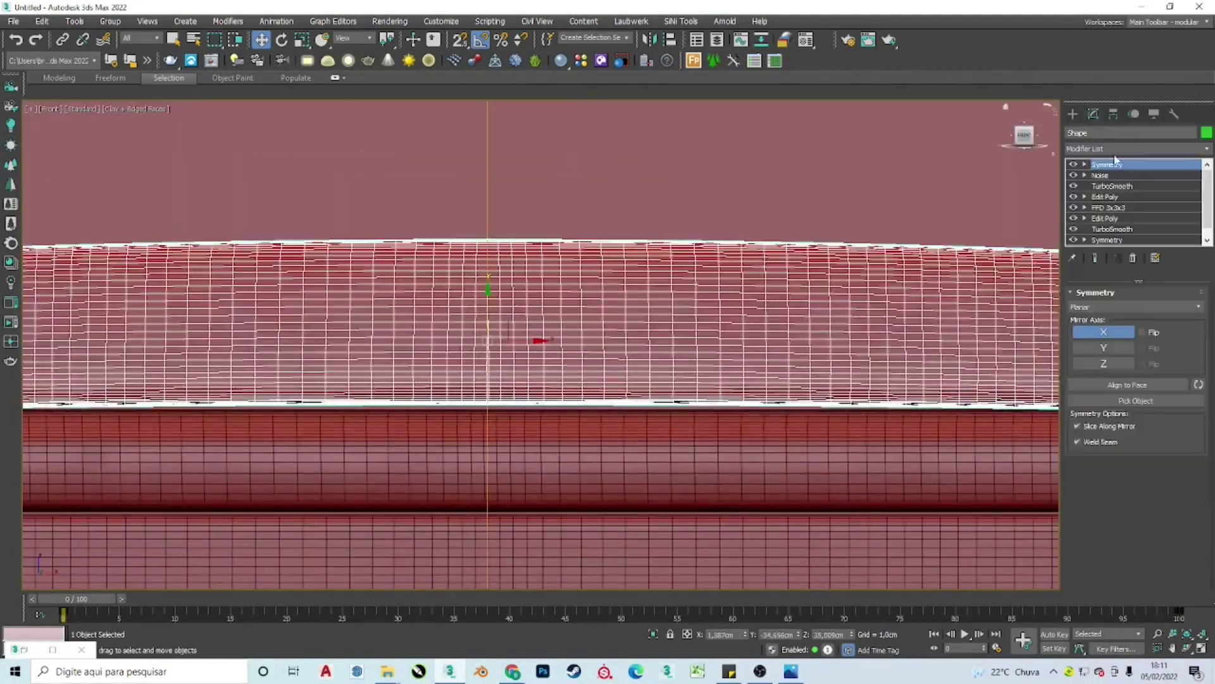
drag(1107, 164, 1114, 192)
Step: Toggle the backrest's Noise off and on to compare, checking its Symmetry and Edit Poly levels
click(1073, 164)
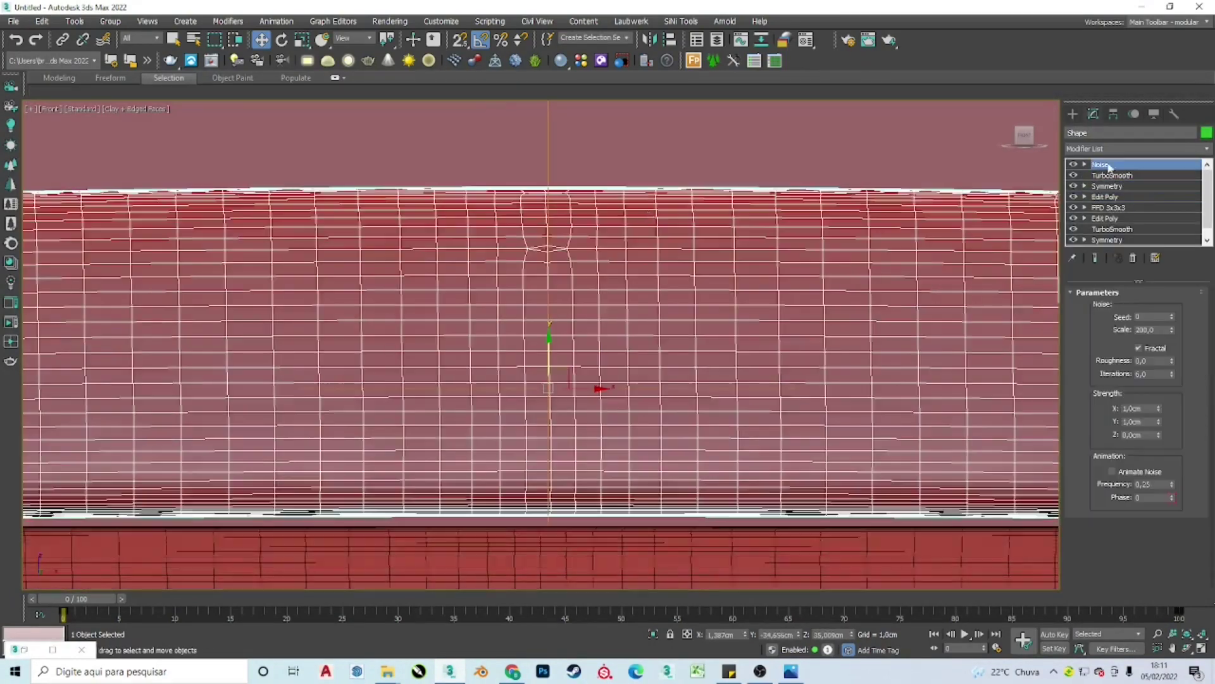
click(1108, 186)
alt+middle_drag(823, 316, 761, 270)
click(1104, 196)
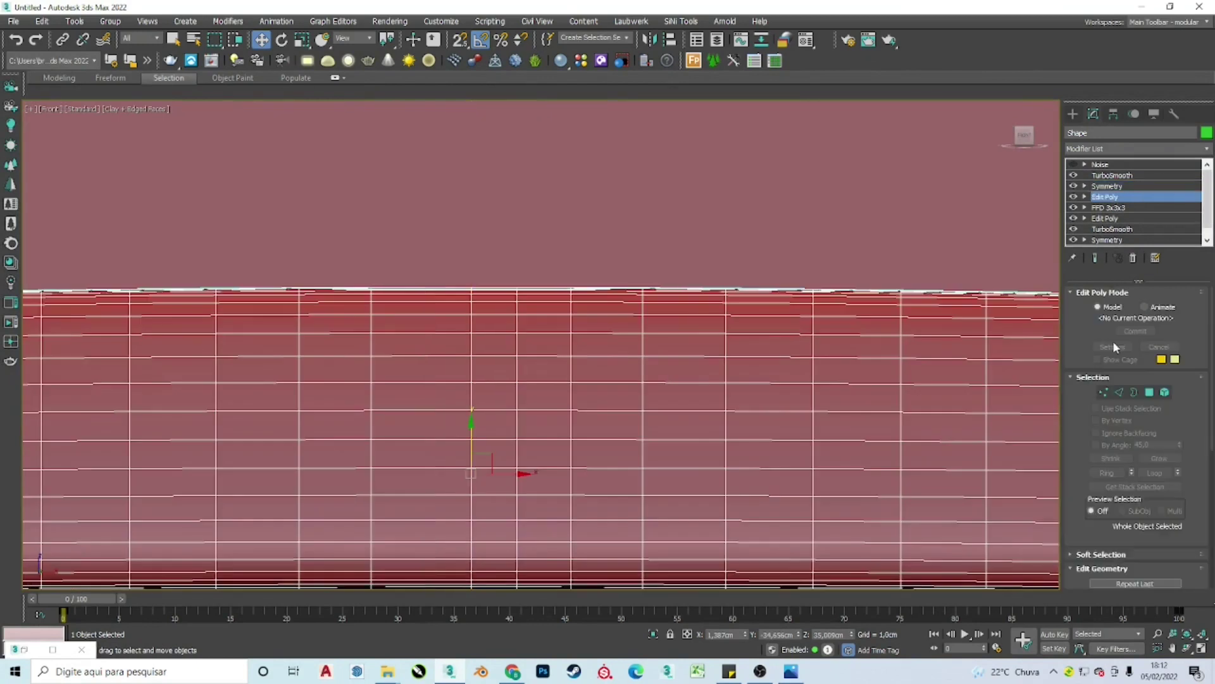
click(1072, 164)
click(1102, 164)
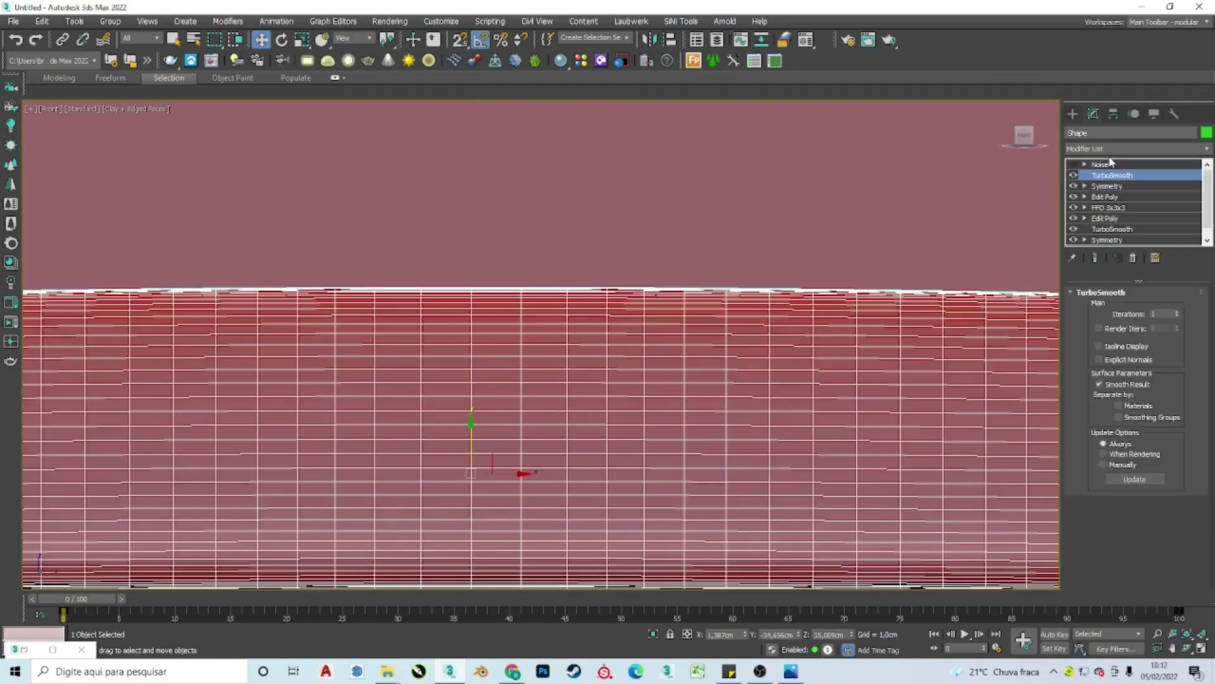
alt+middle_drag(759, 215, 824, 305)
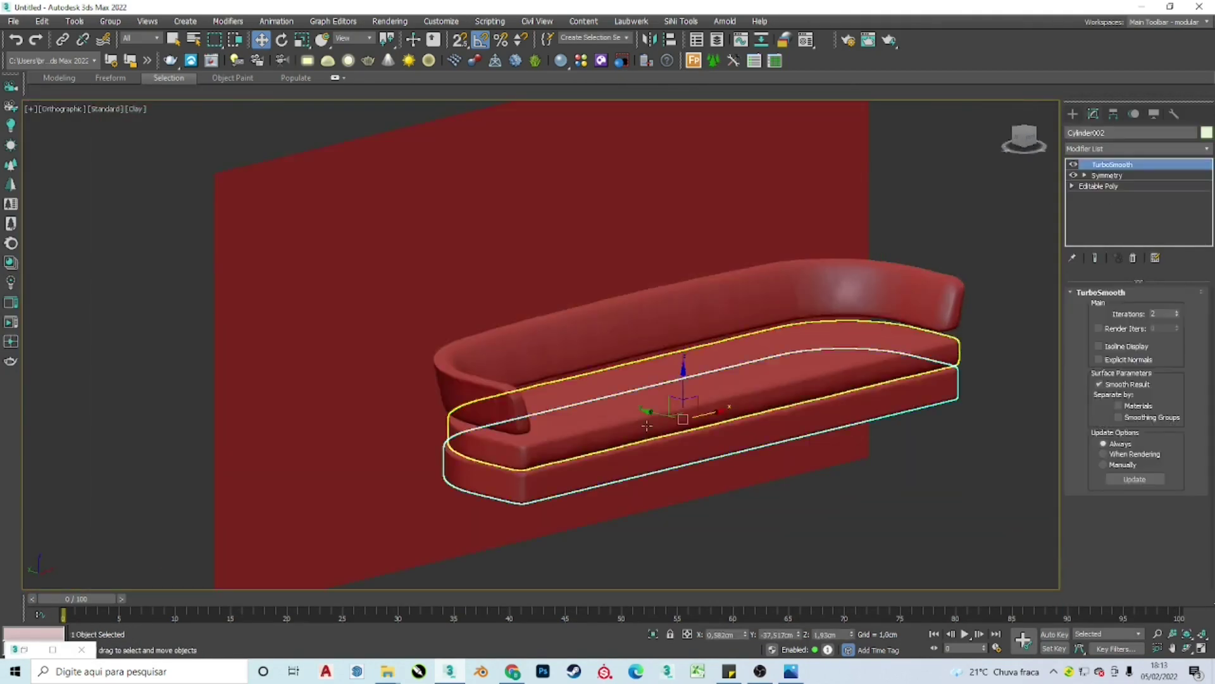
Step: Select Cylinder002 and apply an FFD 3x3x3 modifier to it
click(935, 260)
click(1136, 148)
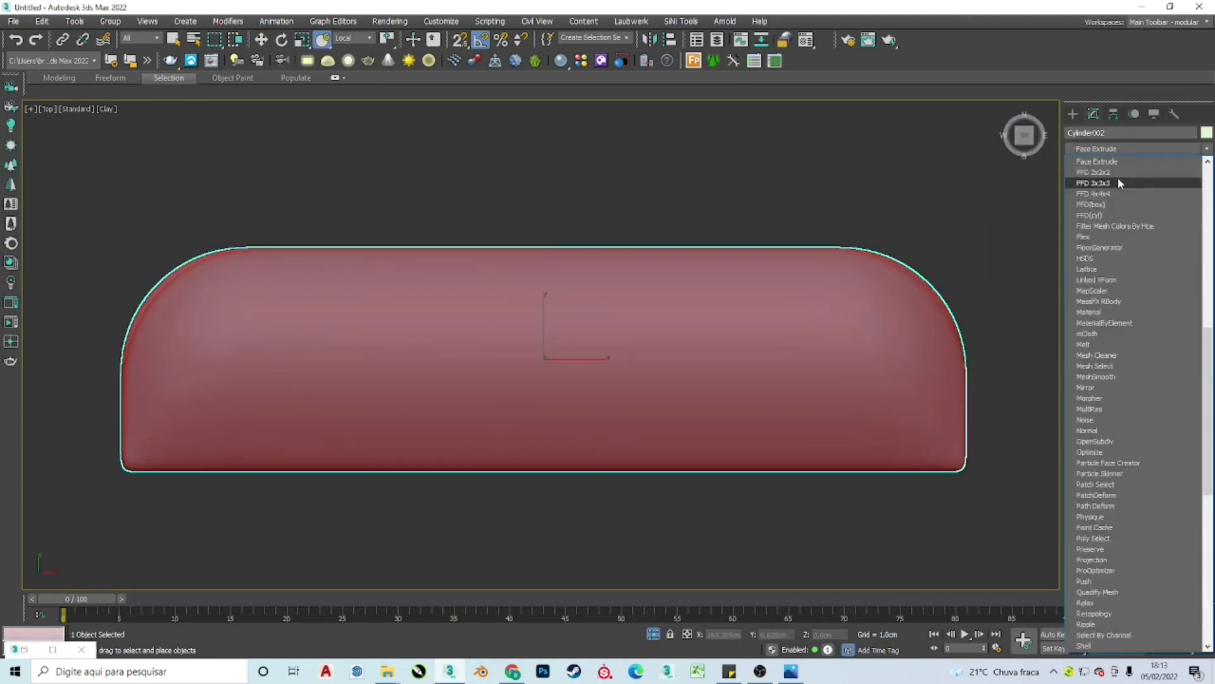
click(1118, 177)
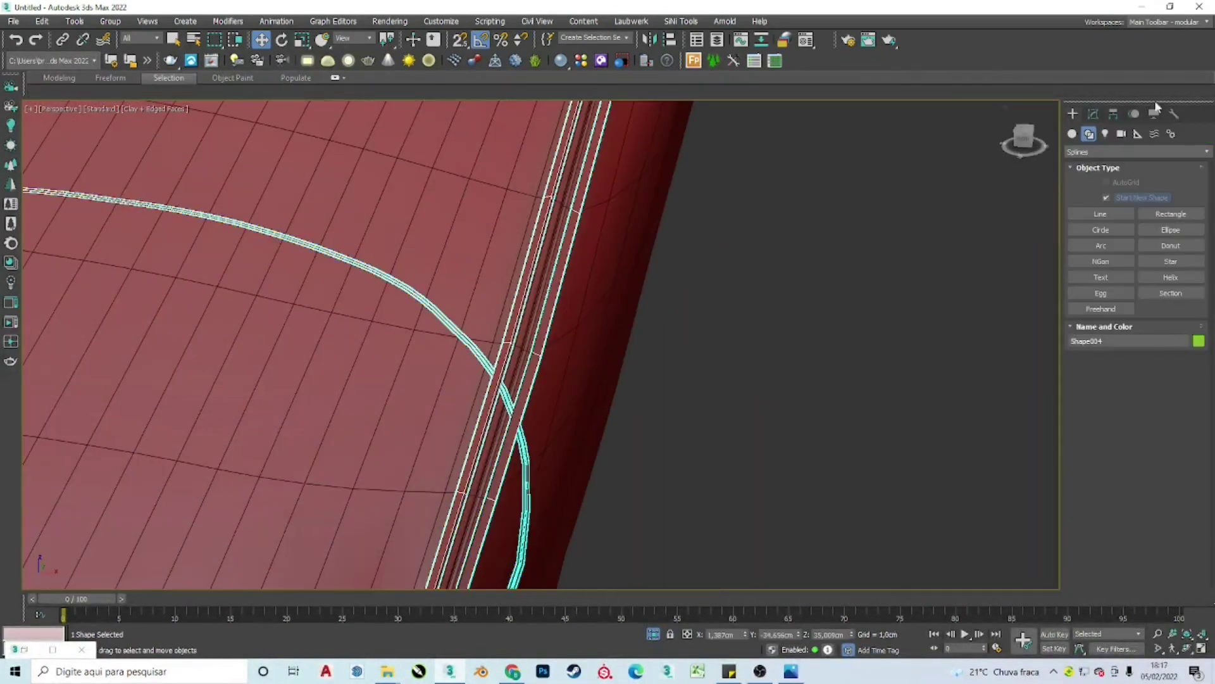
Step: Add an Edit Spline modifier to the seam spline Shape004 and expand its Geometry settings
click(1093, 113)
click(1136, 148)
click(1101, 253)
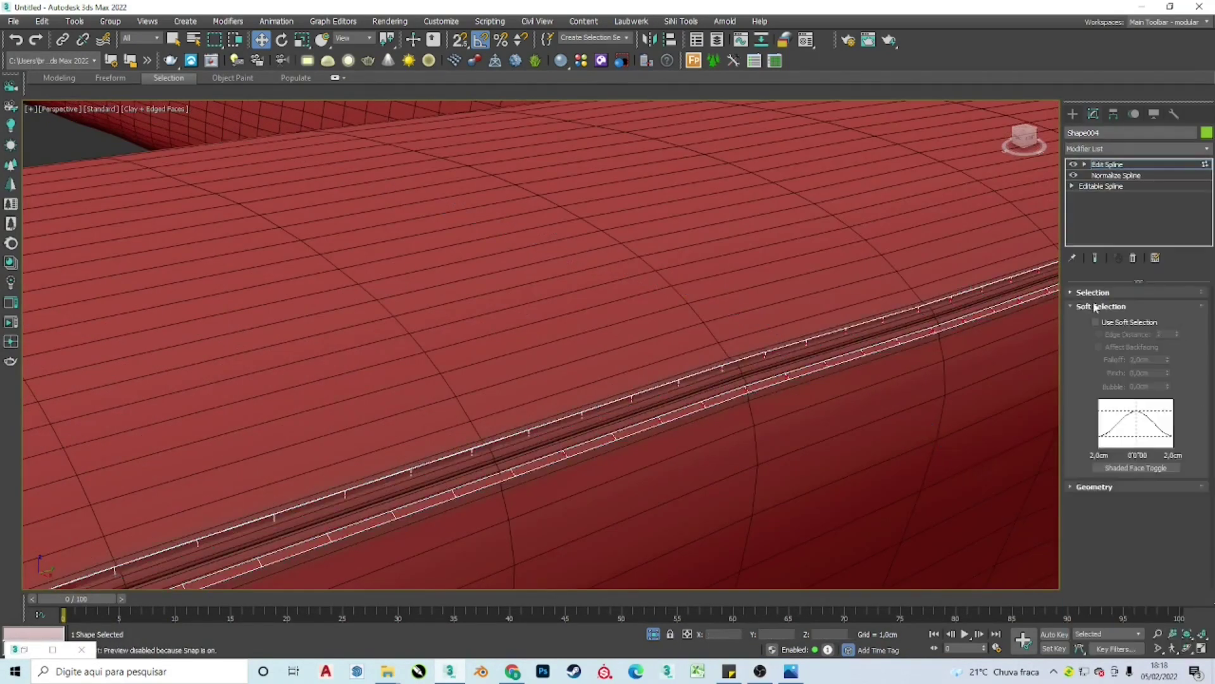
click(1095, 494)
scroll(1168, 379, down, 5)
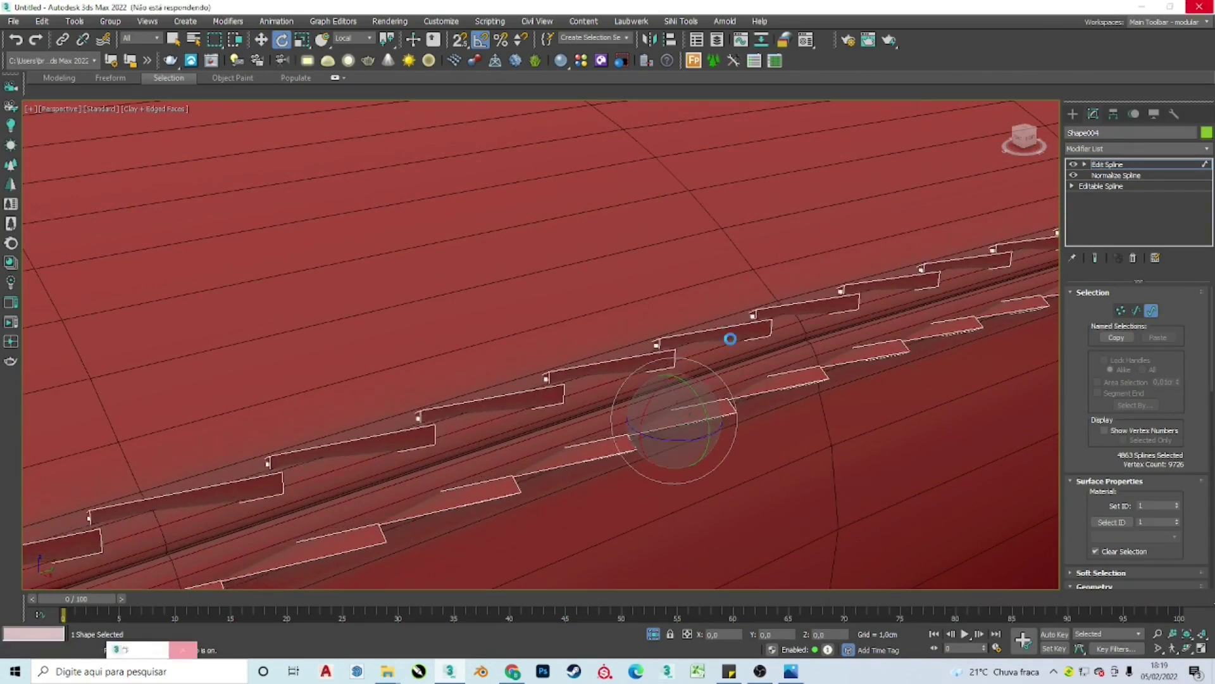
key(alt+Tab)
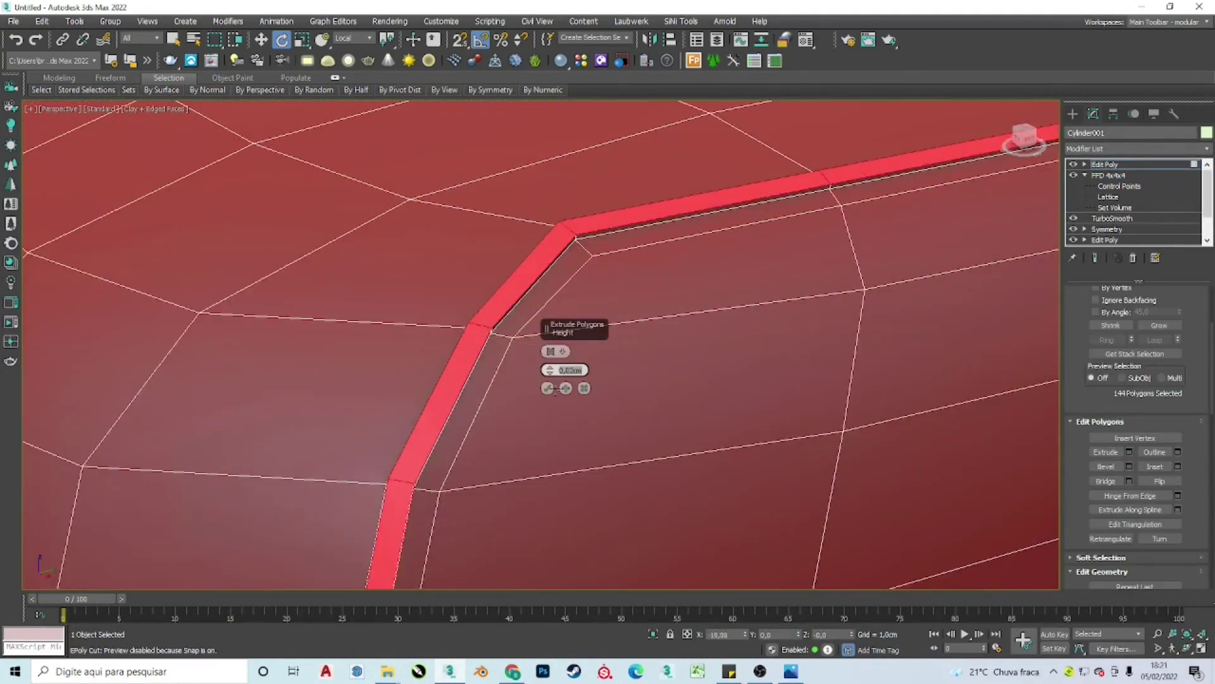
Step: Commit the seam polygon extrusion and add Edit Spline above Normalize Spline
scroll(1165, 482, up, 1)
click(548, 389)
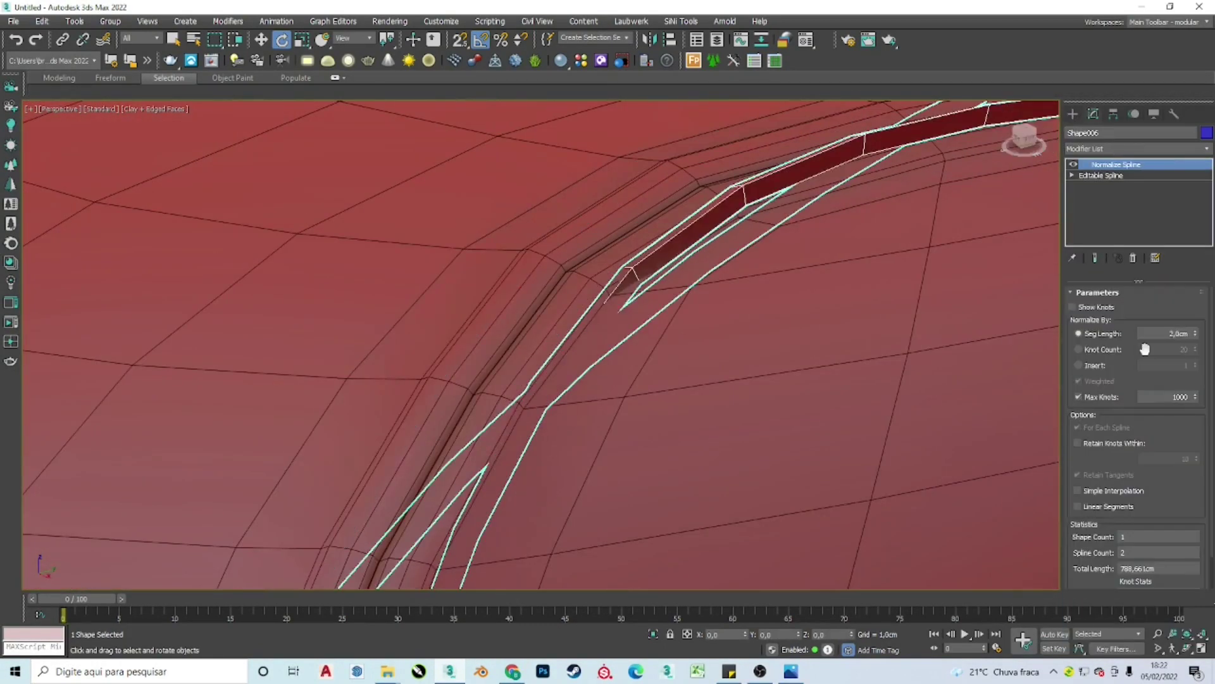
click(1121, 148)
click(1114, 202)
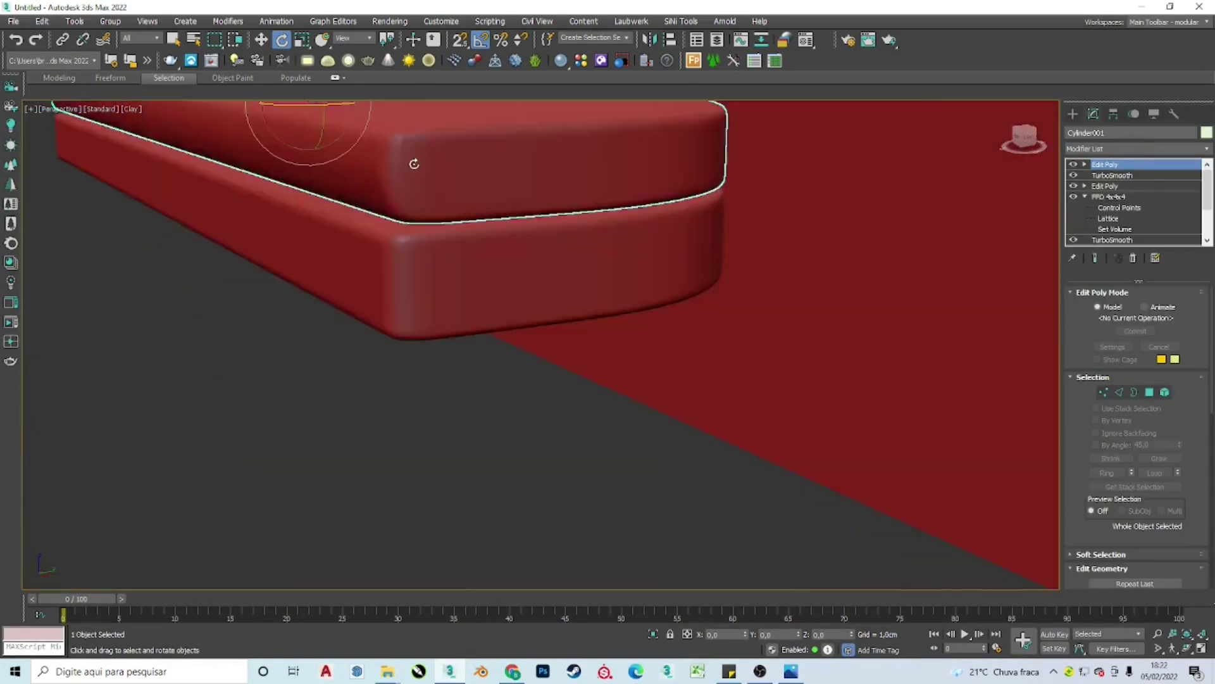
alt+middle_drag(591, 436, 540, 269)
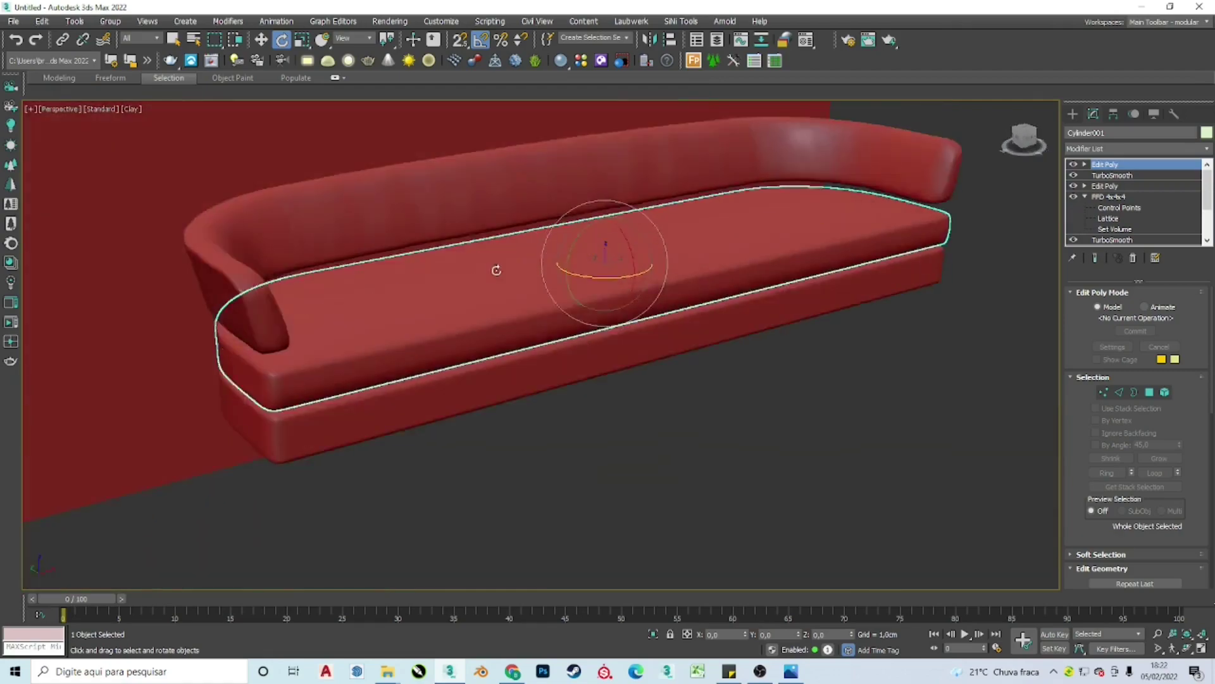
key(t)
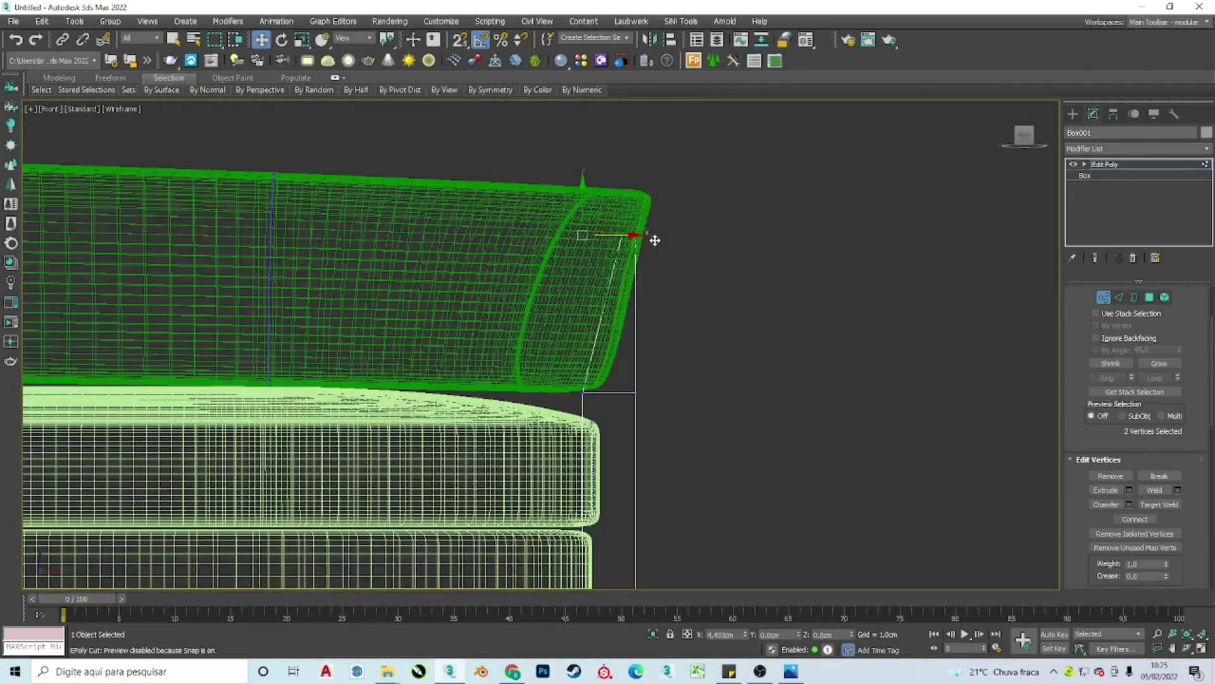
Step: Select a top vertex, then the polygons, of the Box001 leg from front and angled views
alt+middle_drag(572, 217, 633, 228)
key(F3)
click(690, 237)
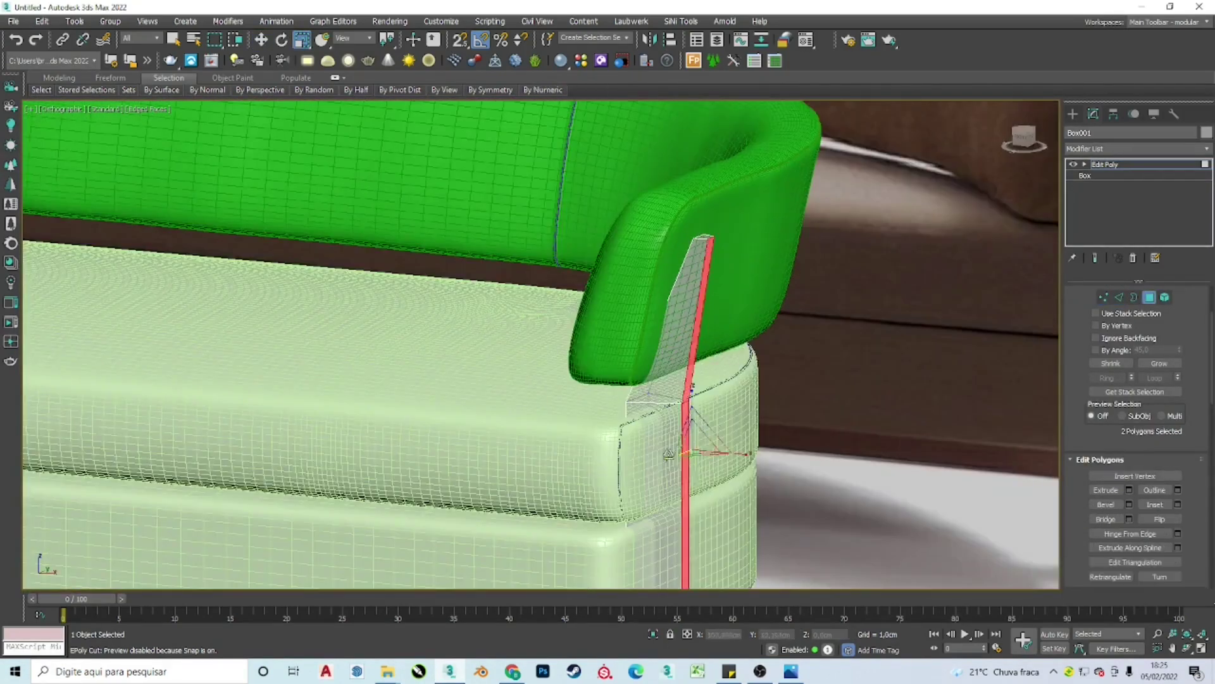
alt+middle_drag(696, 317, 744, 424)
key(f)
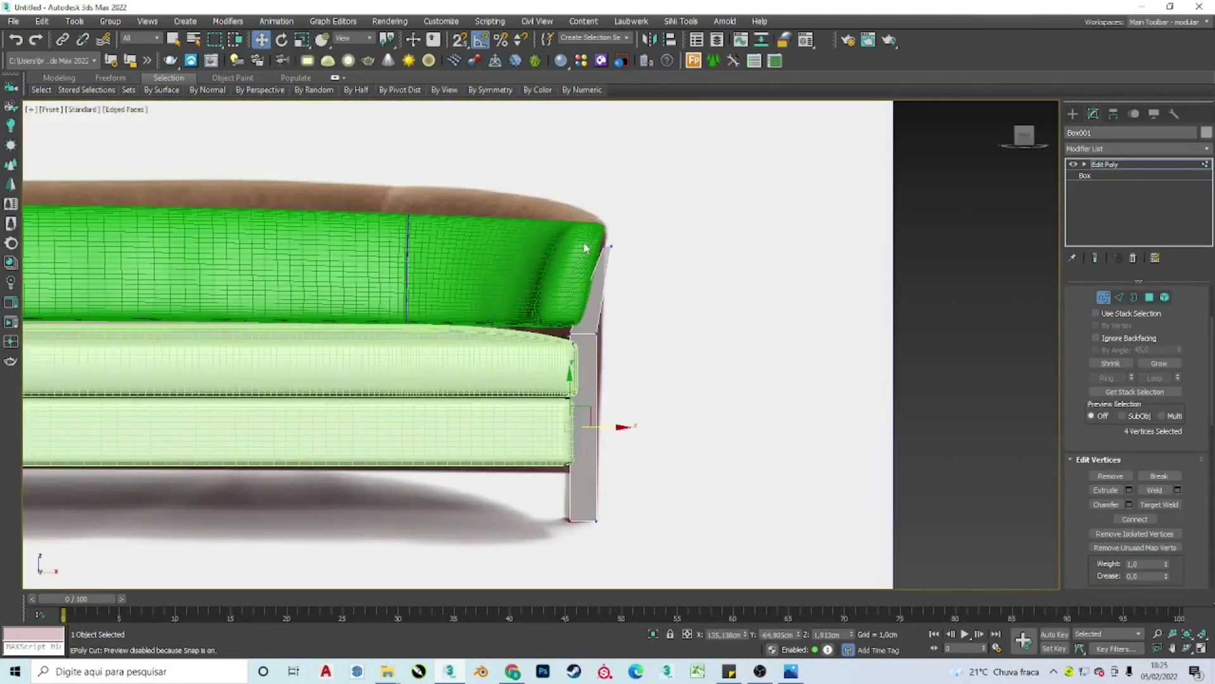
mouse_move(624, 425)
alt+middle_down()
mouse_move(763, 255)
mouse_move(608, 298)
mouse_move(621, 336)
mouse_move(602, 218)
mouse_move(586, 222)
alt+middle_up()
key(4)
click(618, 327)
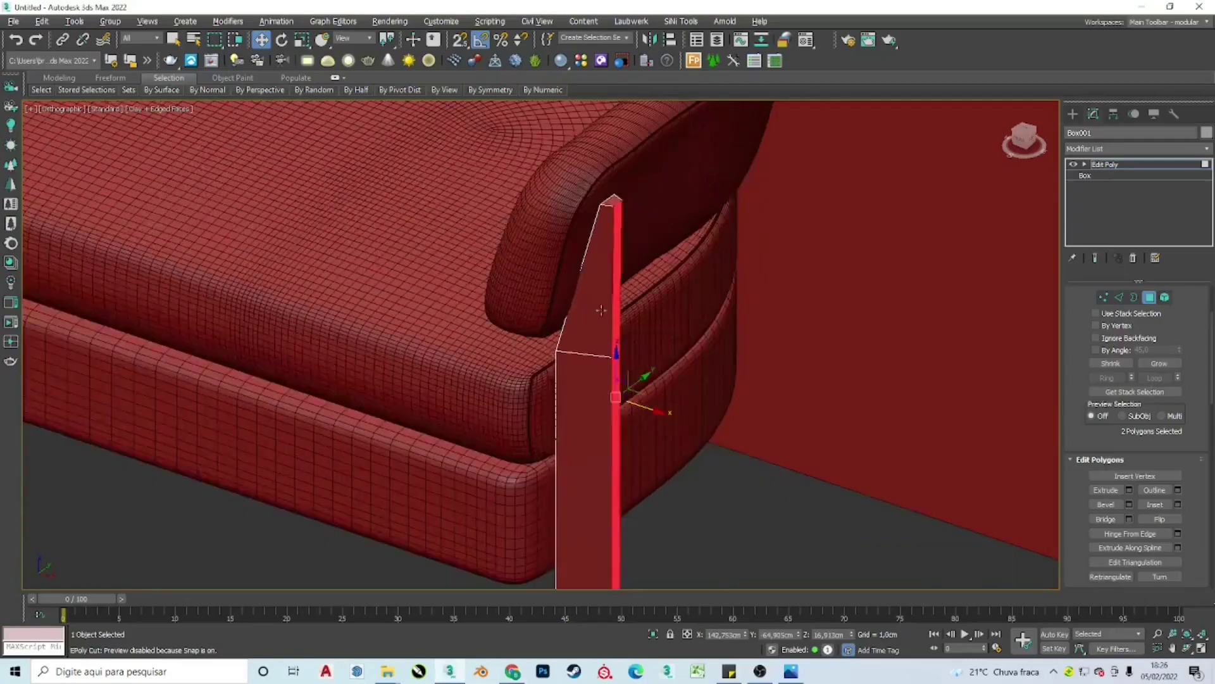
click(1160, 147)
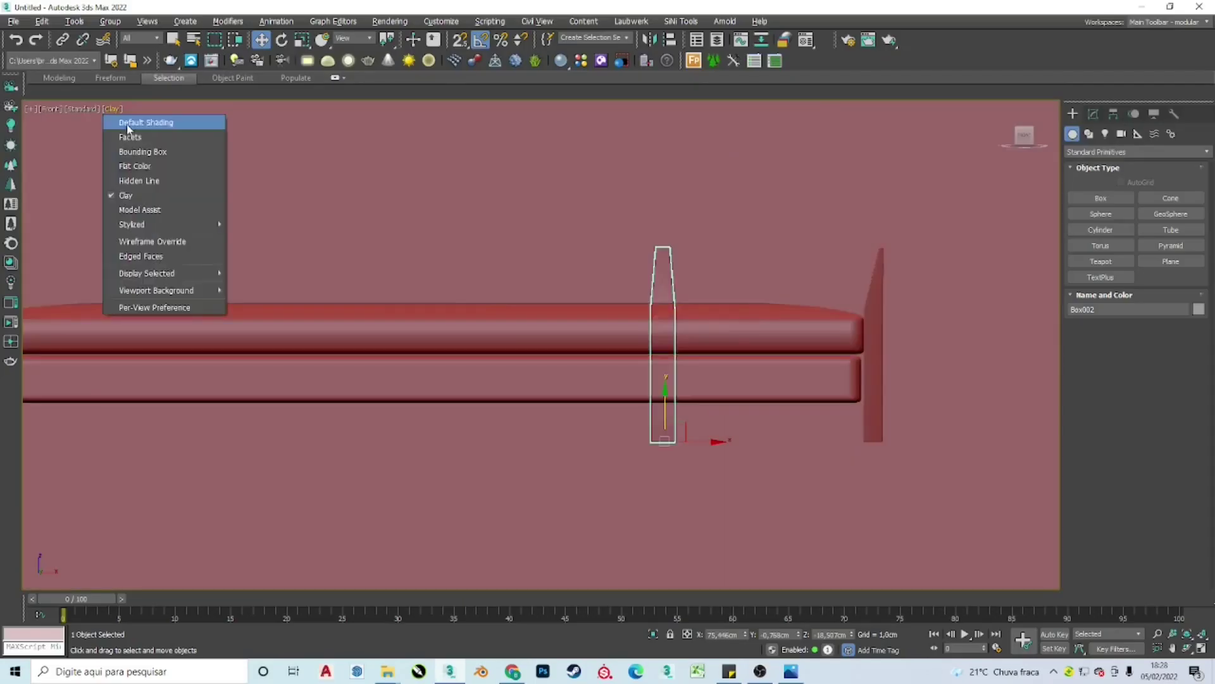
Step: Switch the viewport to default shading and orbit to see the sofa from above
click(127, 124)
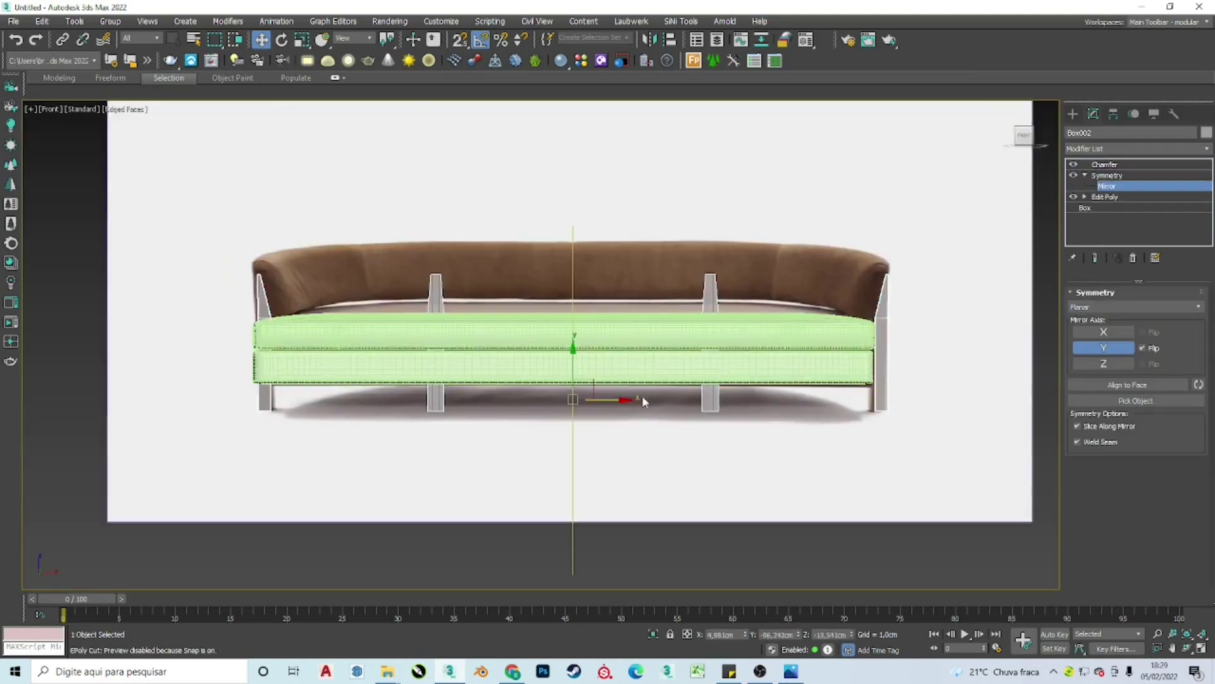
alt+middle_drag(644, 401, 616, 393)
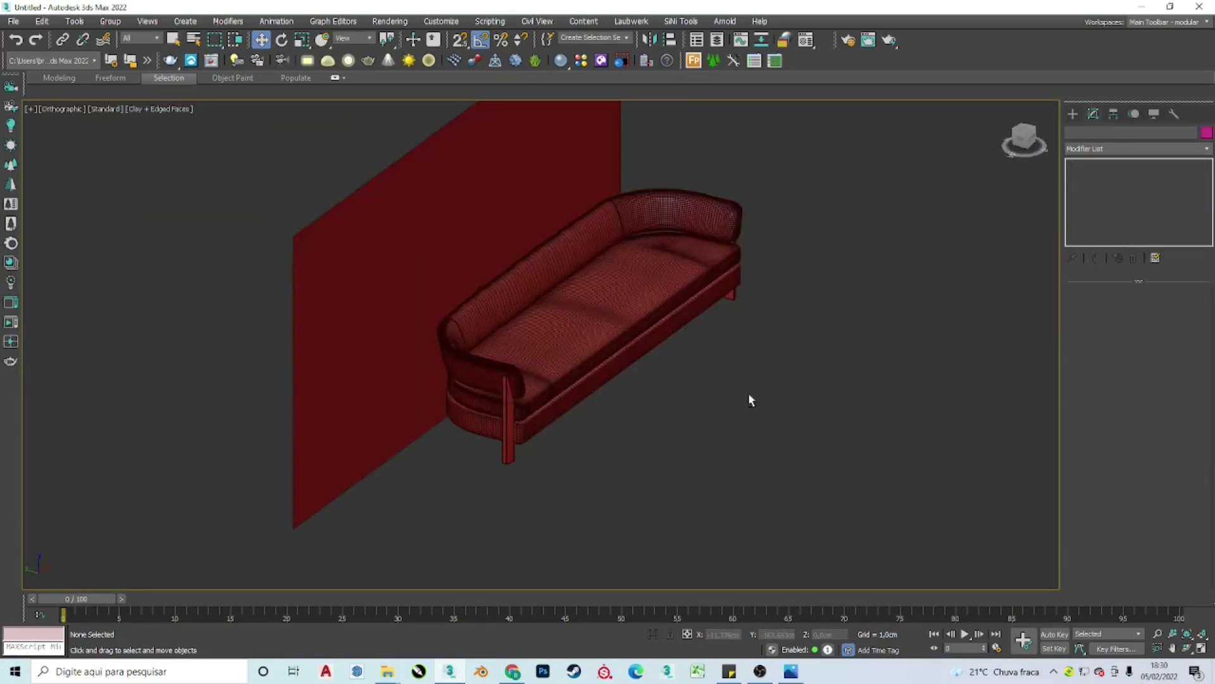
key(alt+Tab)
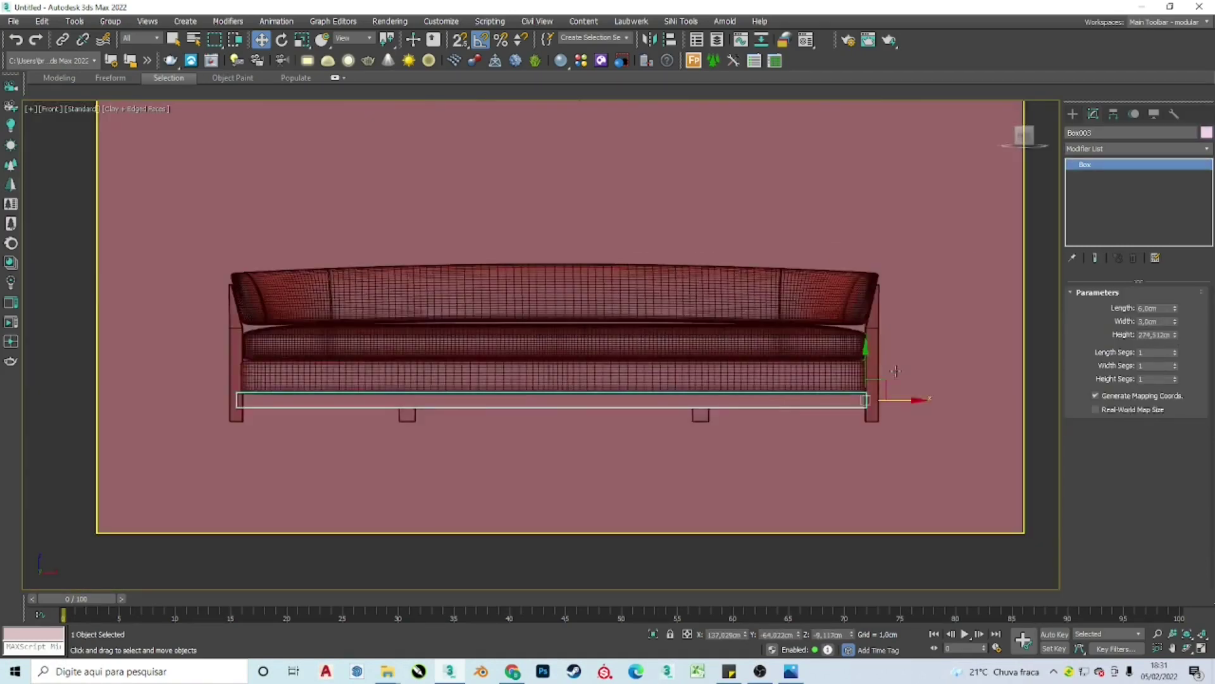
Step: Confirm the object copy, select the rail box, and set spline rendering thickness to 0,3 cm
right_click(1131, 204)
click(656, 389)
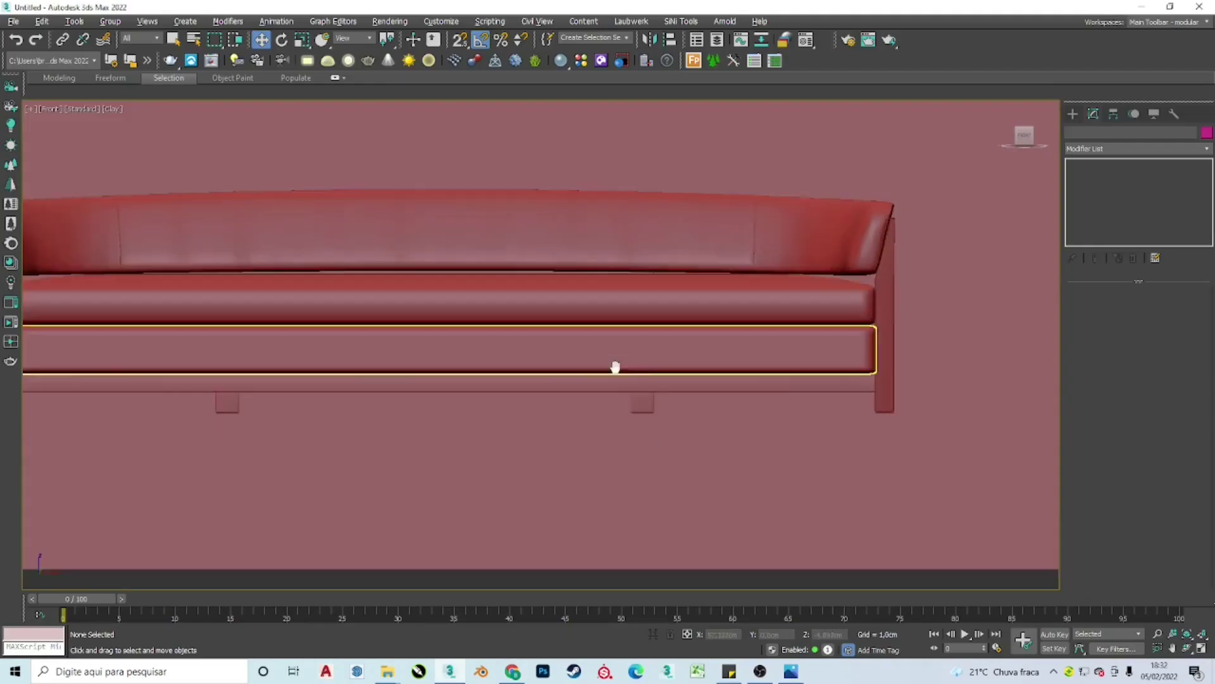
click(613, 366)
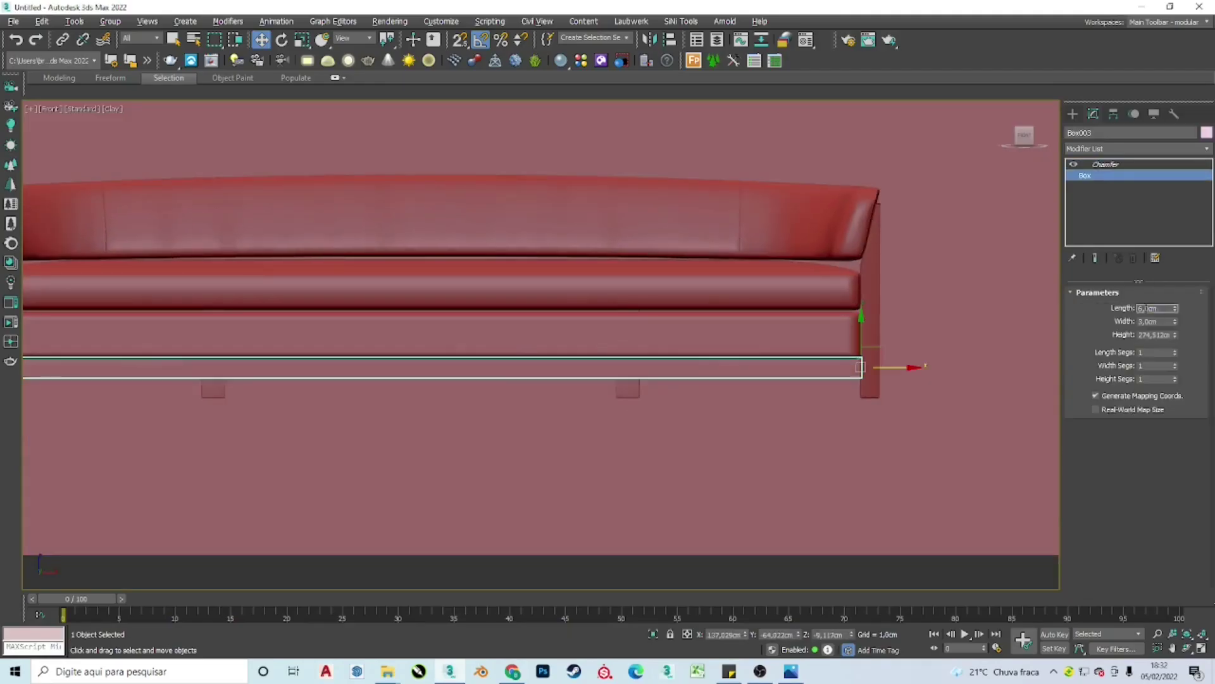
scroll(649, 358, up, 2)
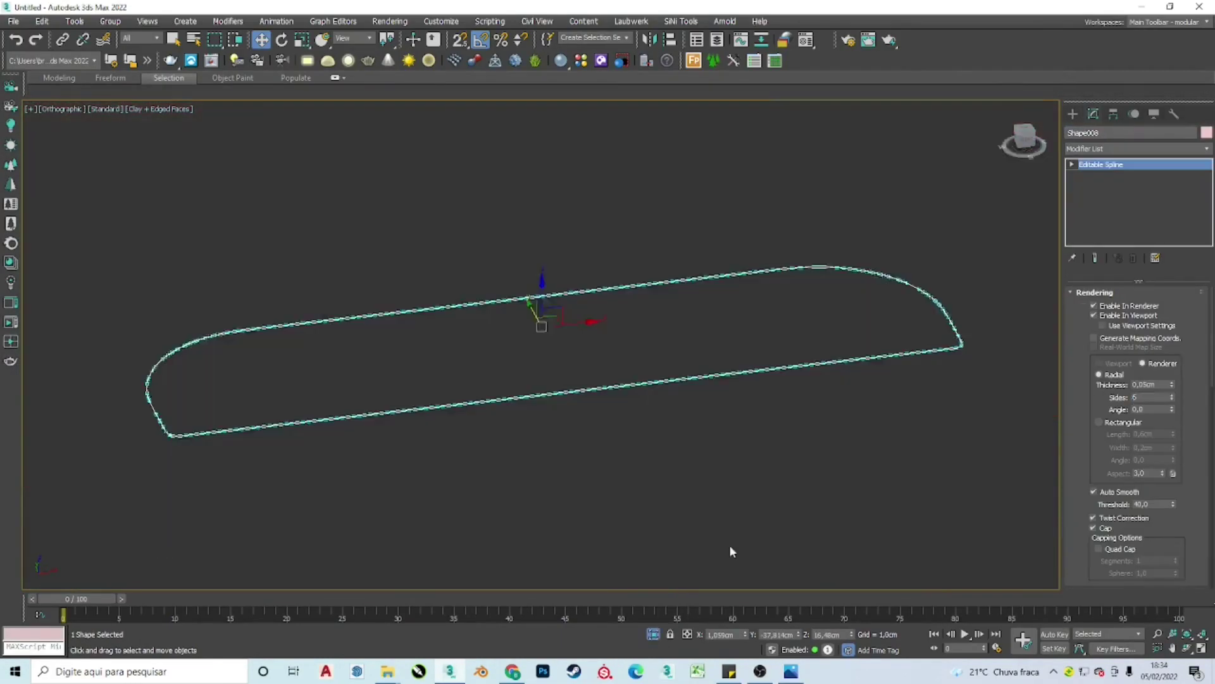
text(0,3)
key(Tab)
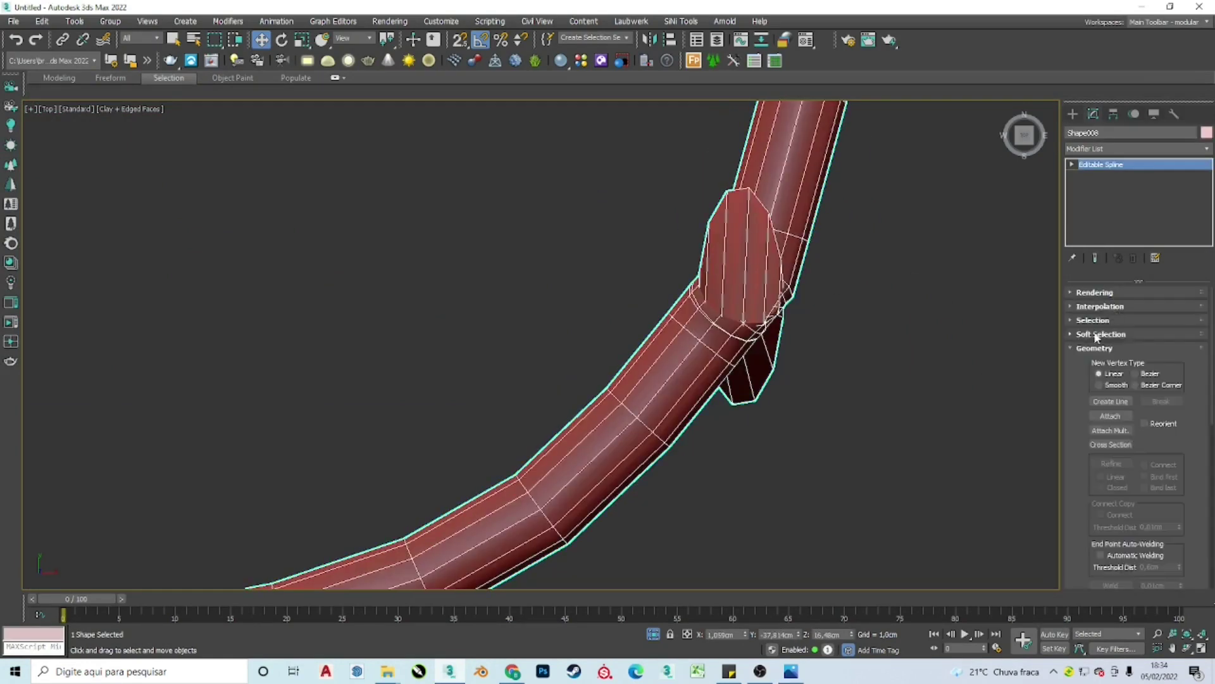
scroll(1174, 524, down, 5)
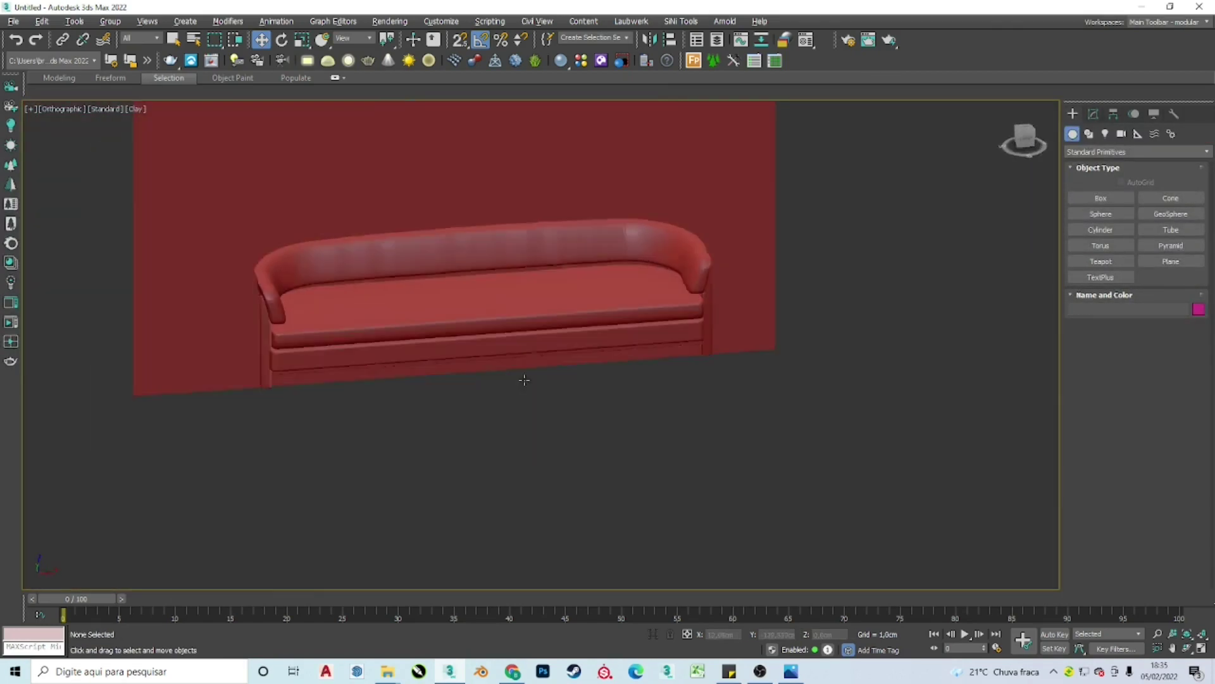
key(alt+Tab)
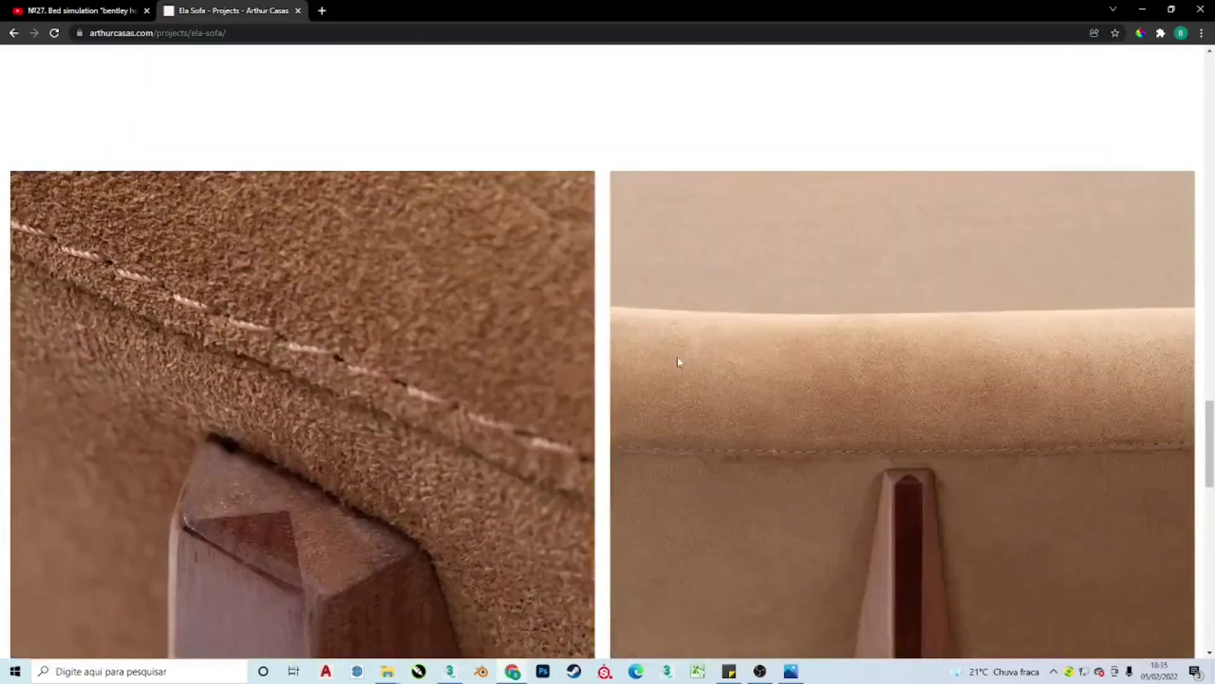
Step: Scroll the Ela Sofa project page down to the stitched suede seam and wooden leg photos
scroll(677, 359, down, 3)
scroll(677, 361, down, 3)
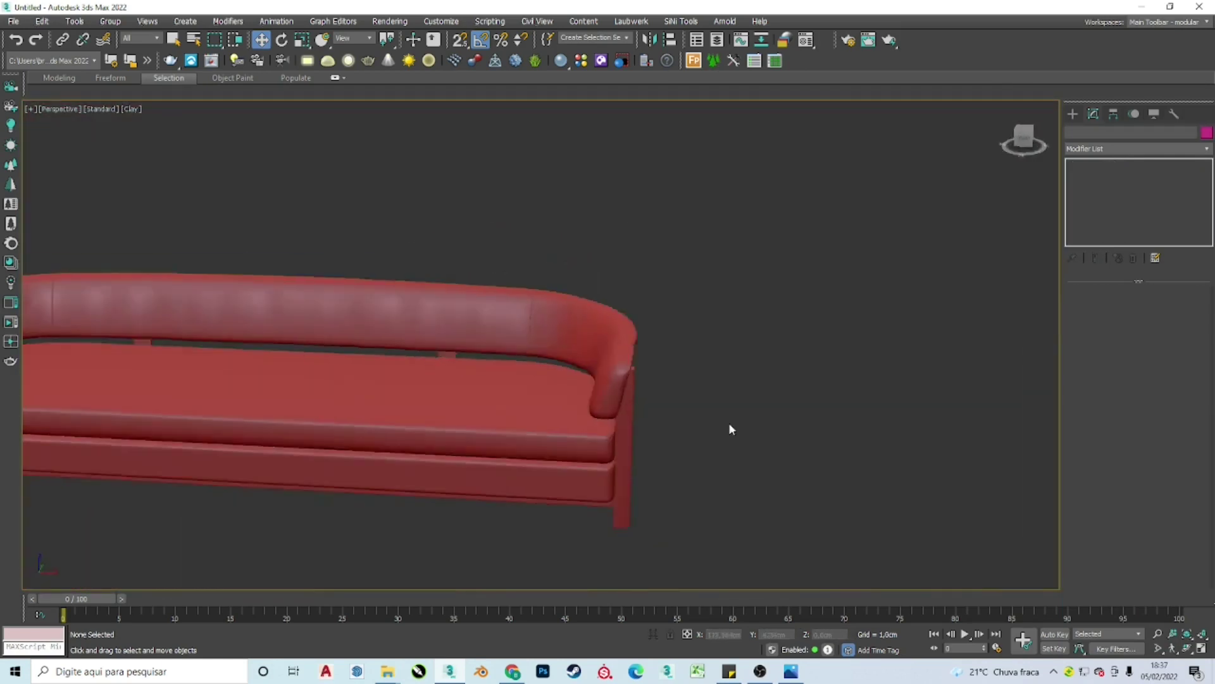
Step: Save the scene as SOFA ELA.max and browse the Corona library's Leather materials
key(ctrl+s)
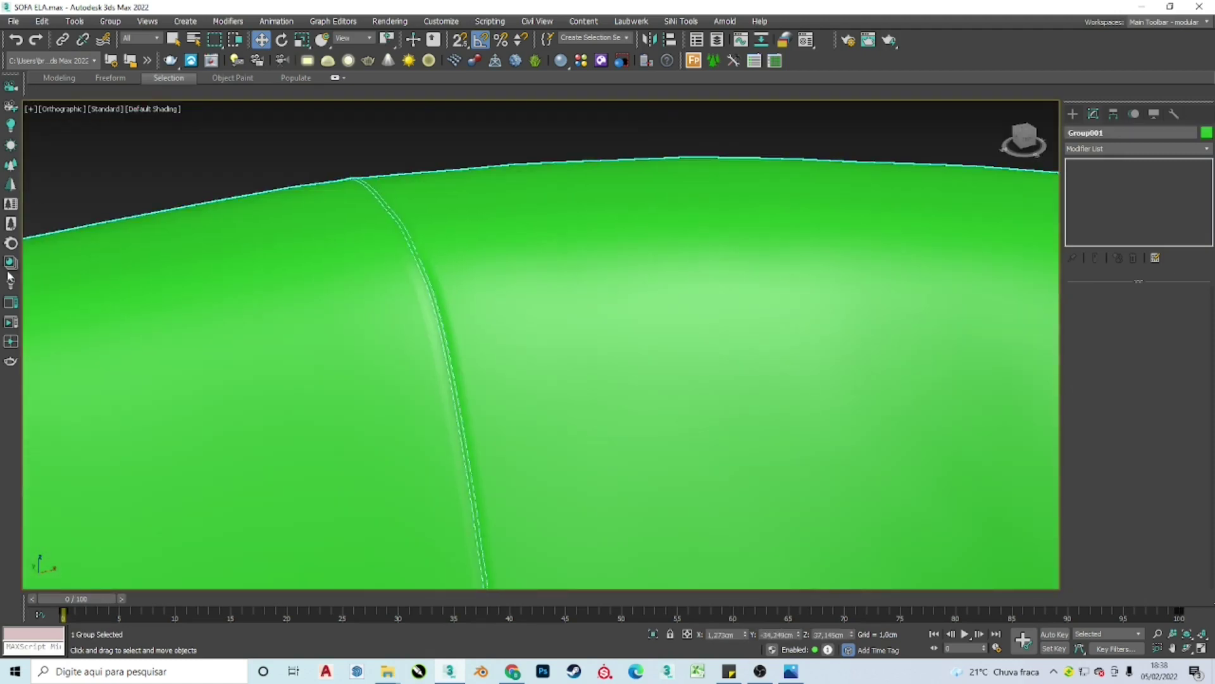
click(10, 277)
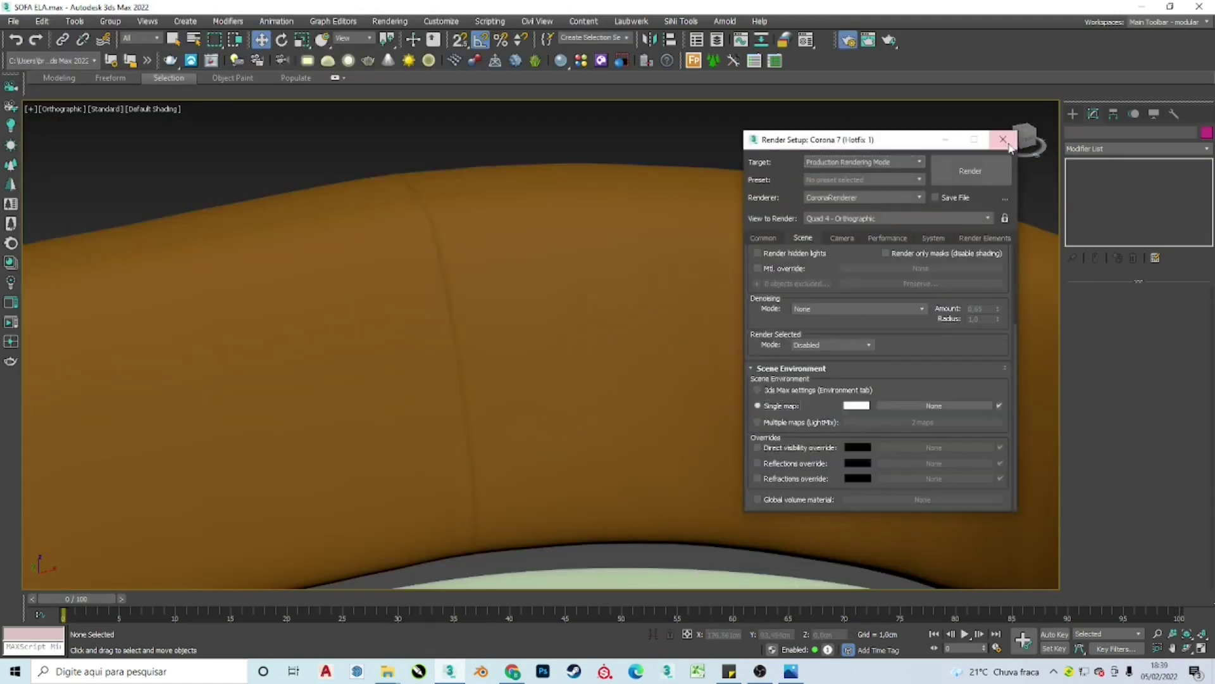
click(1006, 143)
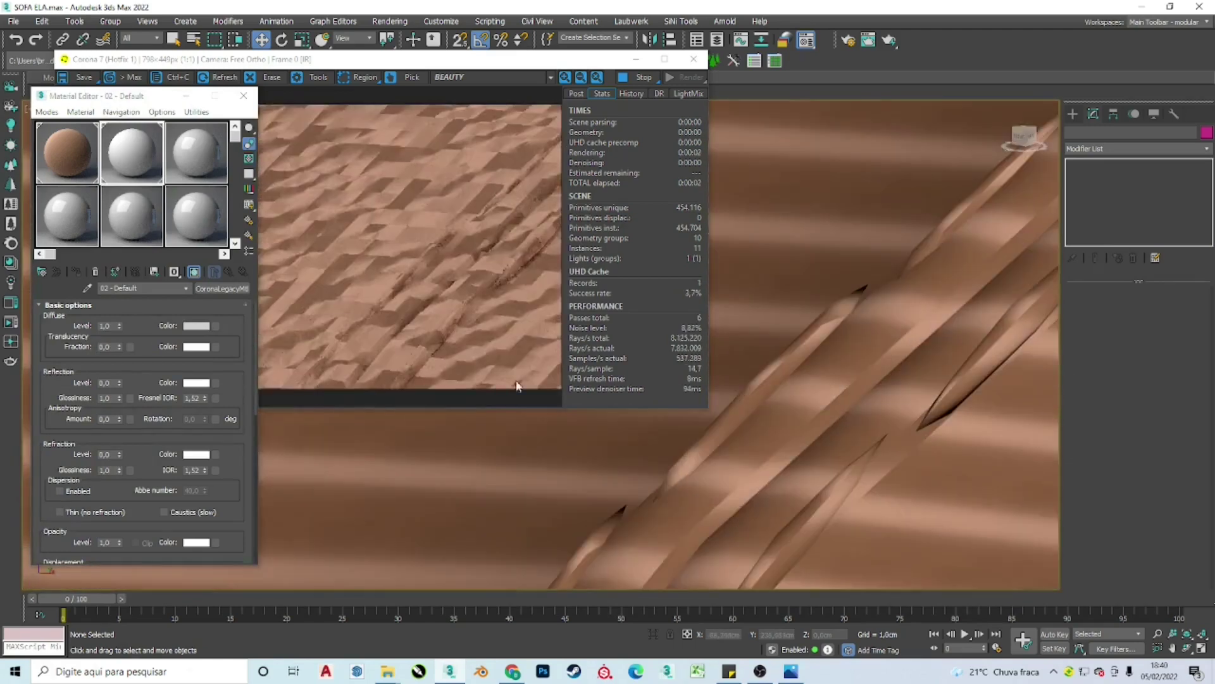
Step: Zoom the viewport in on a seat cushion seam
scroll(826, 496, down, 10)
scroll(919, 374, up, 5)
scroll(936, 411, up, 5)
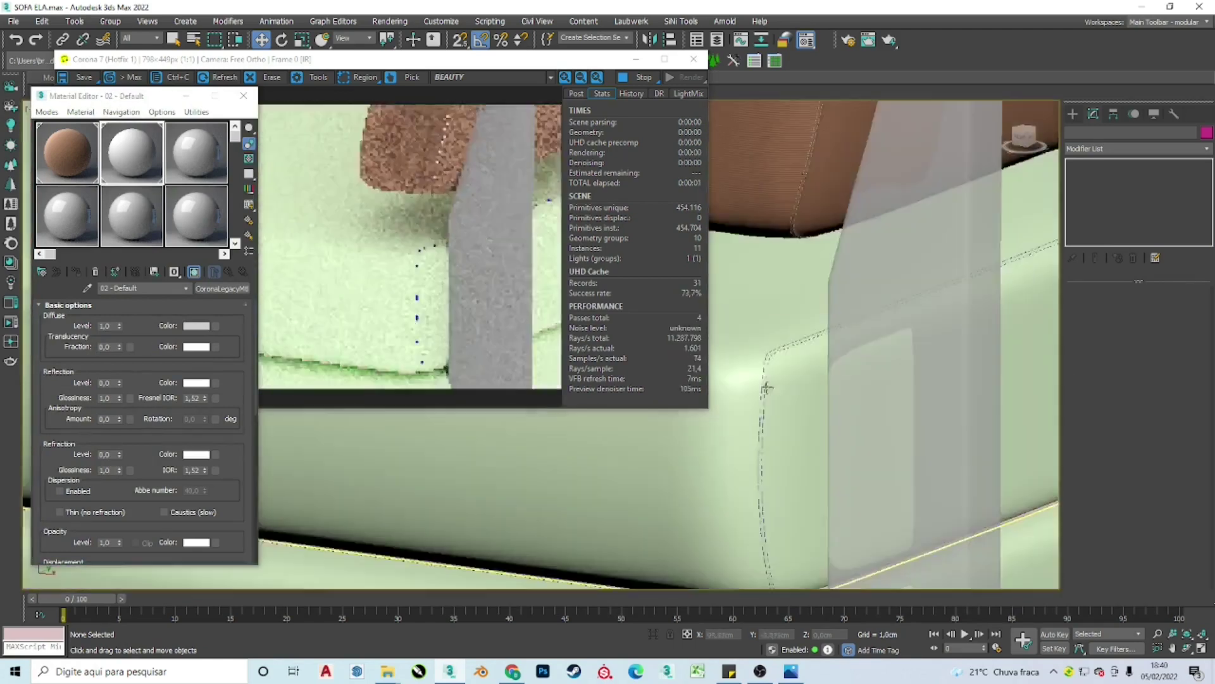
scroll(799, 299, up, 5)
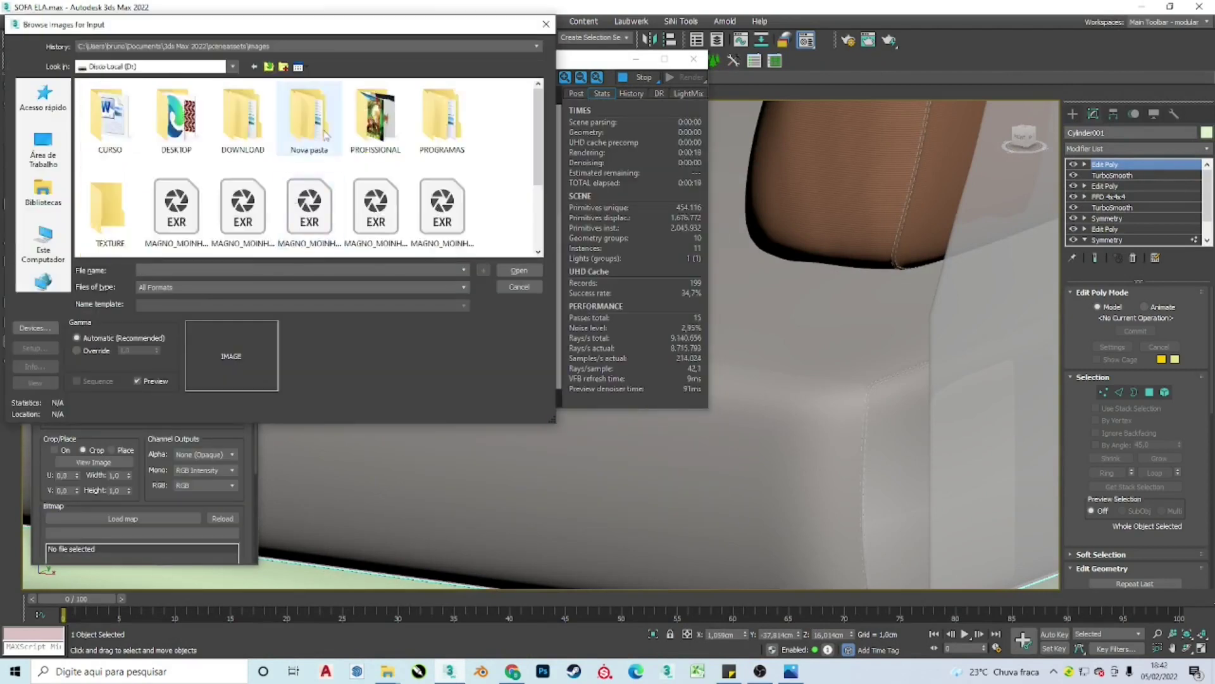
Step: Navigate Explorer to the D:\PROFISSIONAL\BLOCOS\TEXTURAS\Fabric folder
click(397, 648)
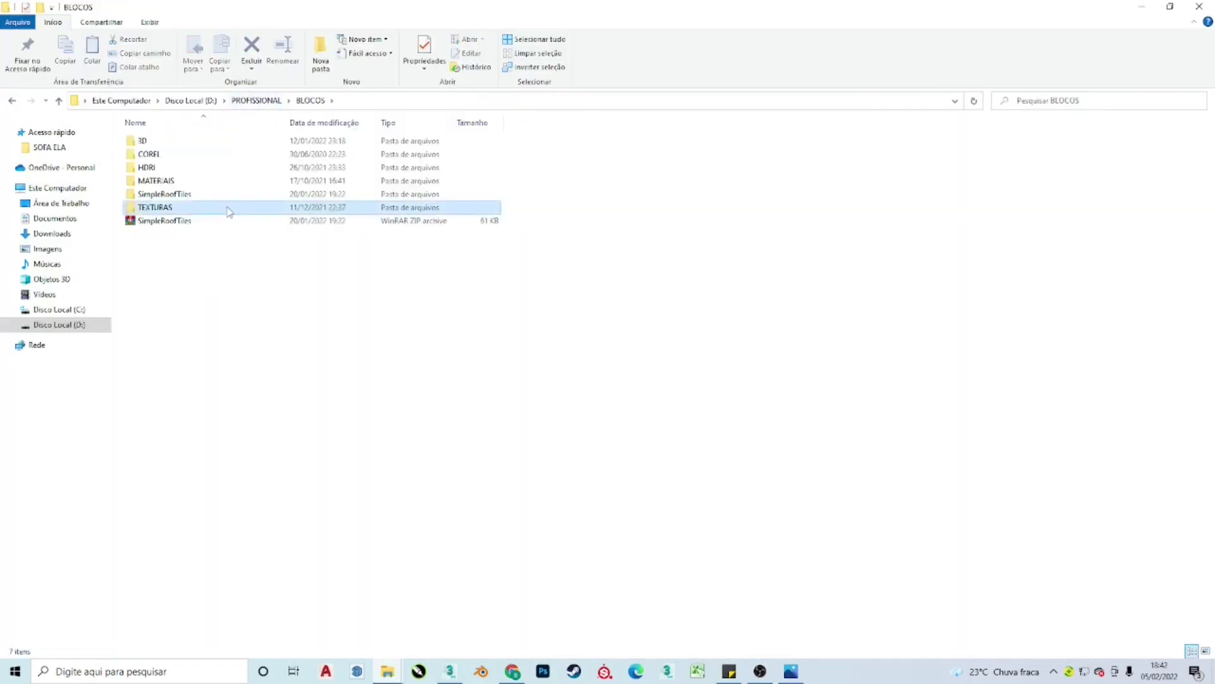
double_click(190, 209)
scroll(585, 236, down, 5)
scroll(585, 236, down, 3)
click(584, 237)
Step: Preview a fabric texture full size, then locate FabricLinen_001 and return to 3ds Max
scroll(924, 380, down, 5)
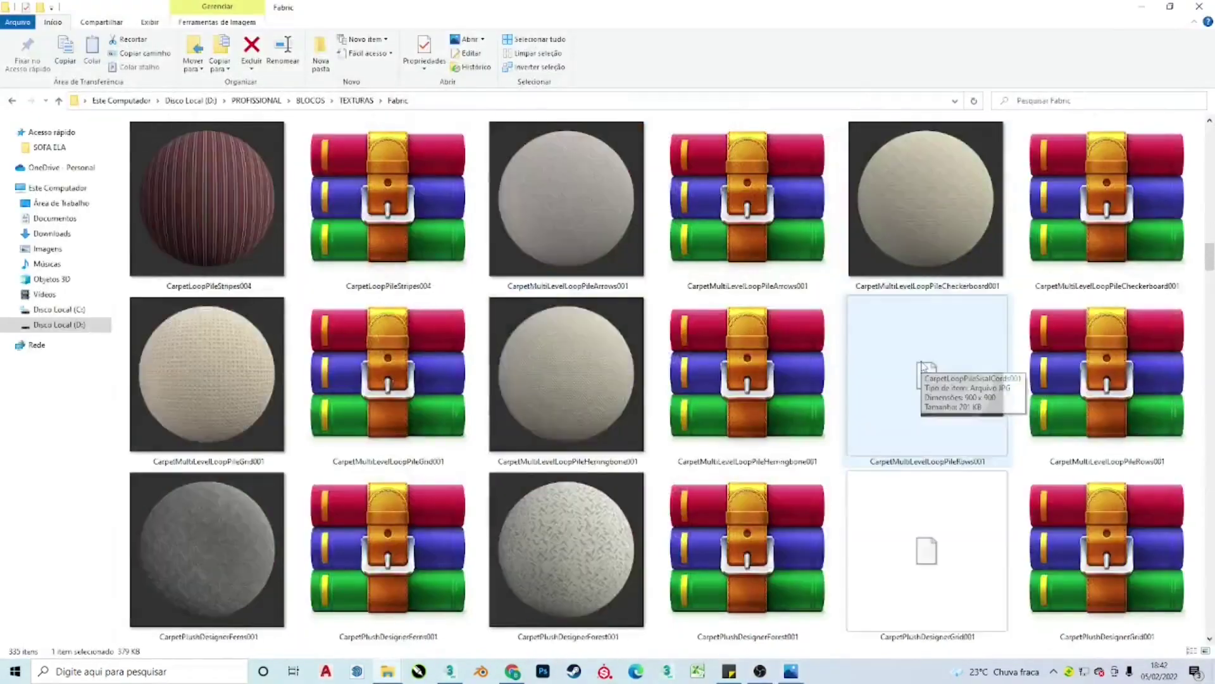
scroll(924, 380, down, 5)
scroll(924, 380, down, 5)
double_click(924, 380)
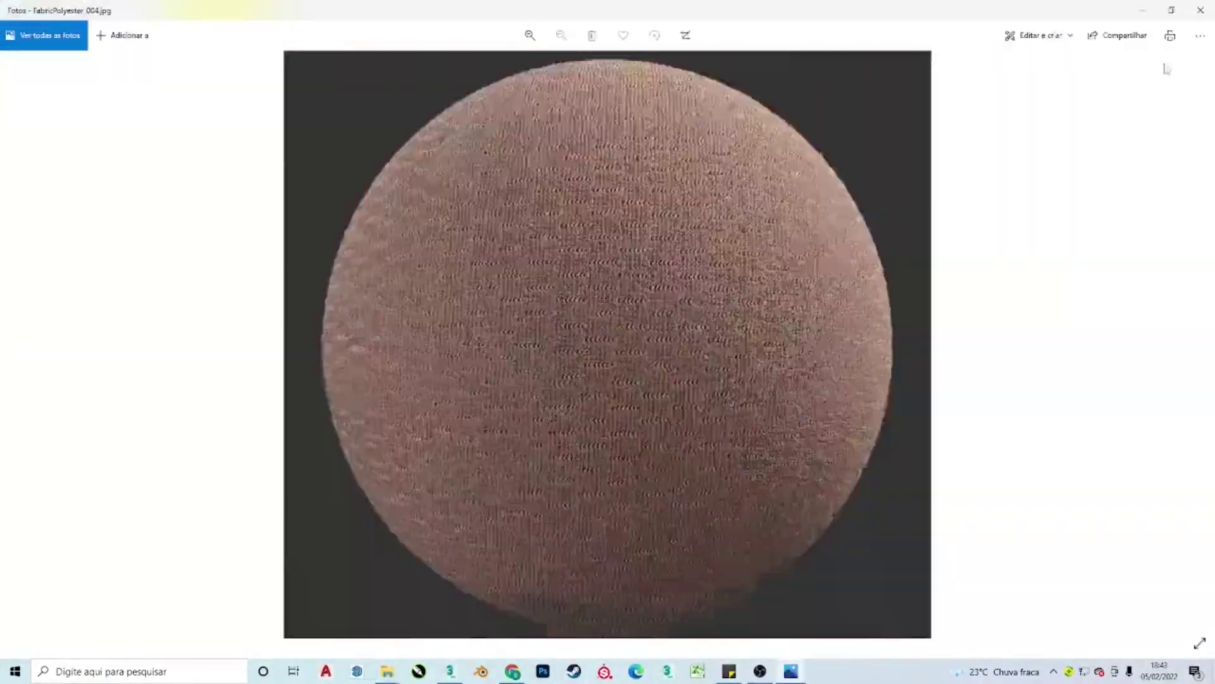
click(1201, 10)
scroll(676, 552, down, 5)
scroll(675, 552, down, 5)
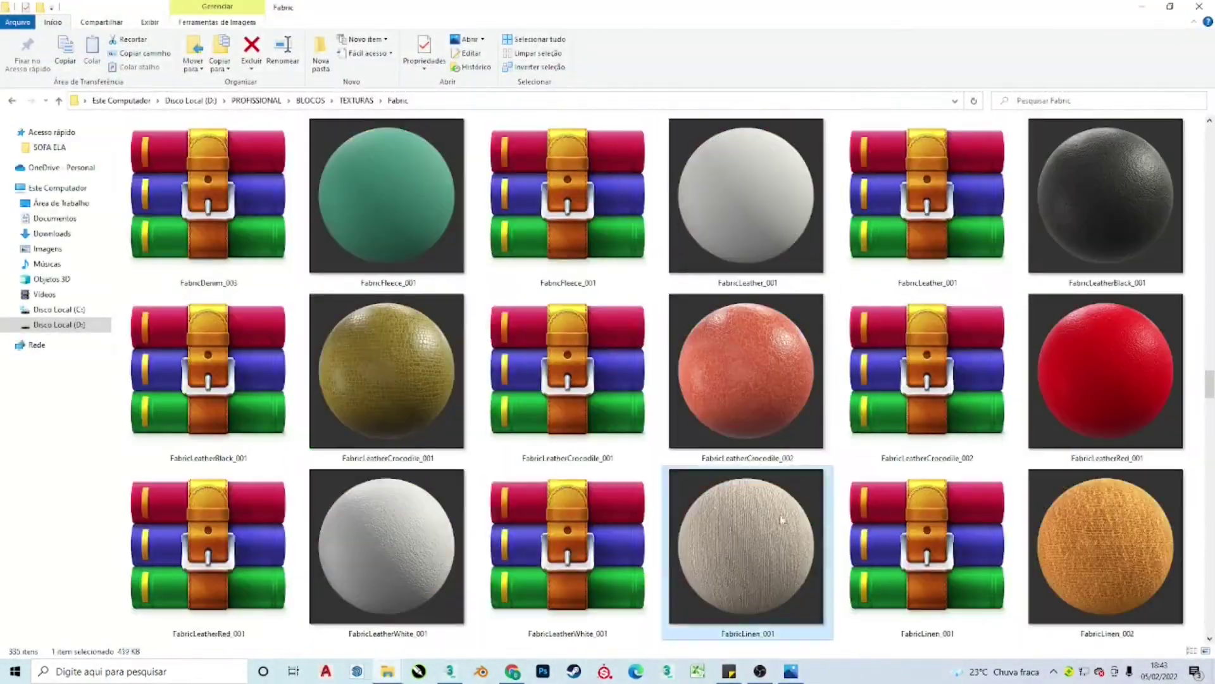
key(alt+Tab)
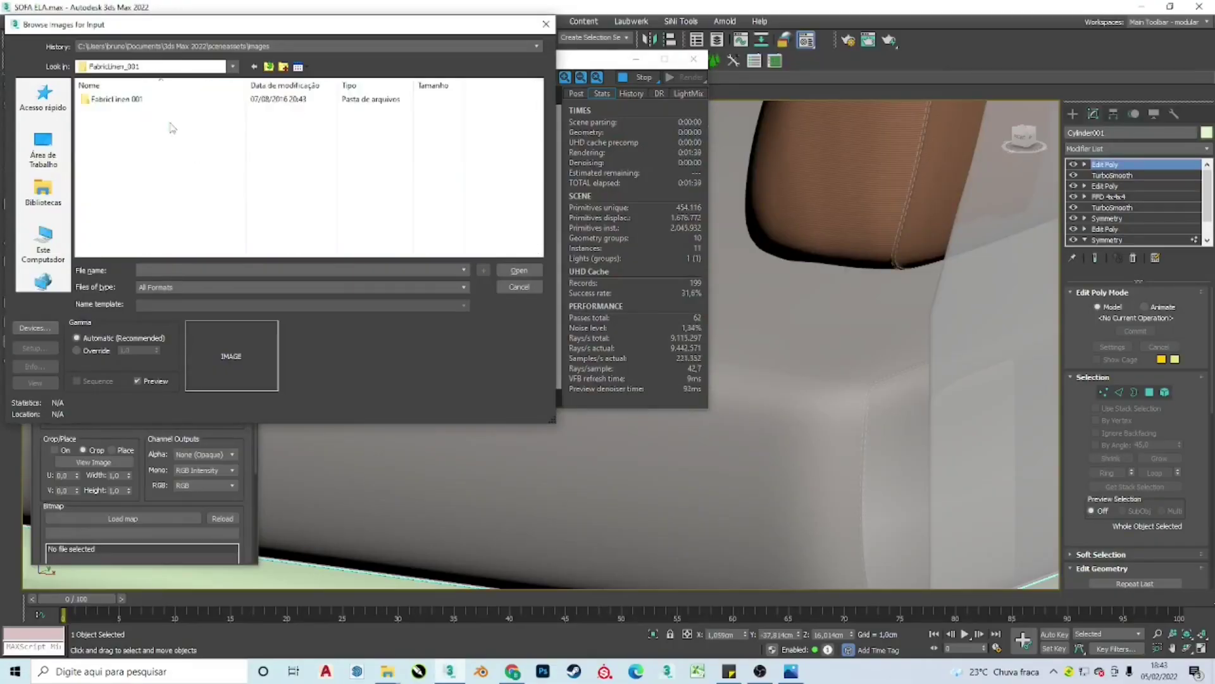
Step: Load the linen colour bitmap inside a Corona Triplanar map at 30cm scale
double_click(174, 133)
click(222, 288)
double_click(496, 426)
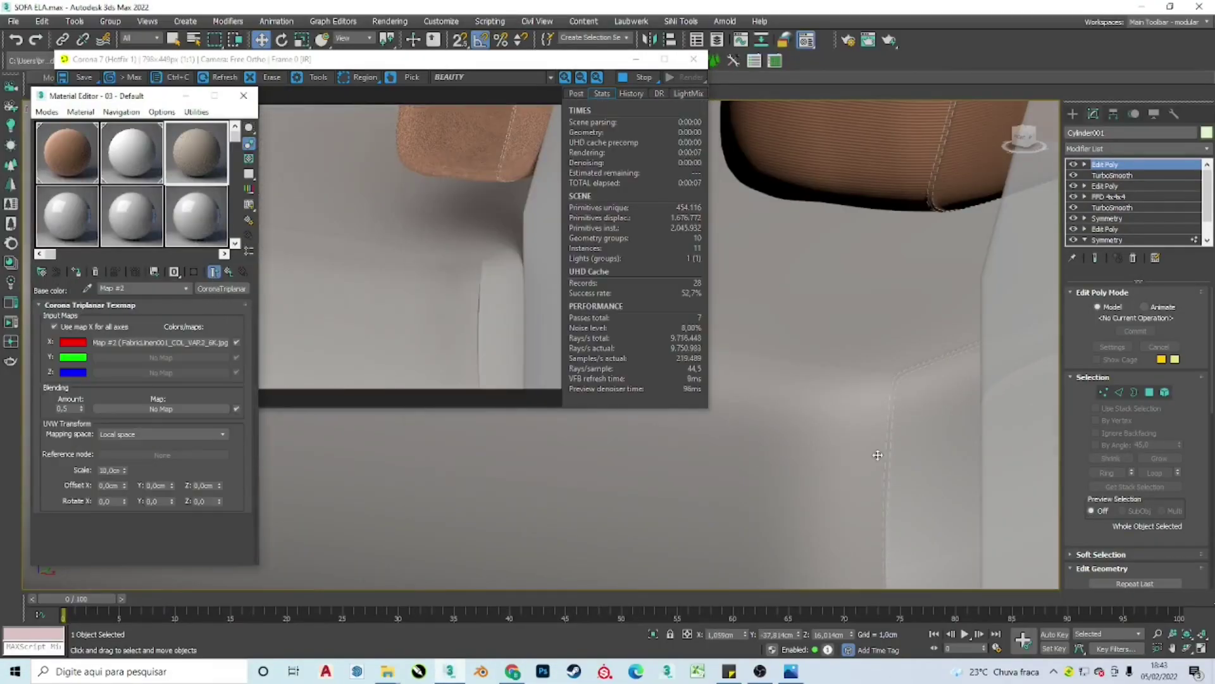
scroll(919, 394, down, 3)
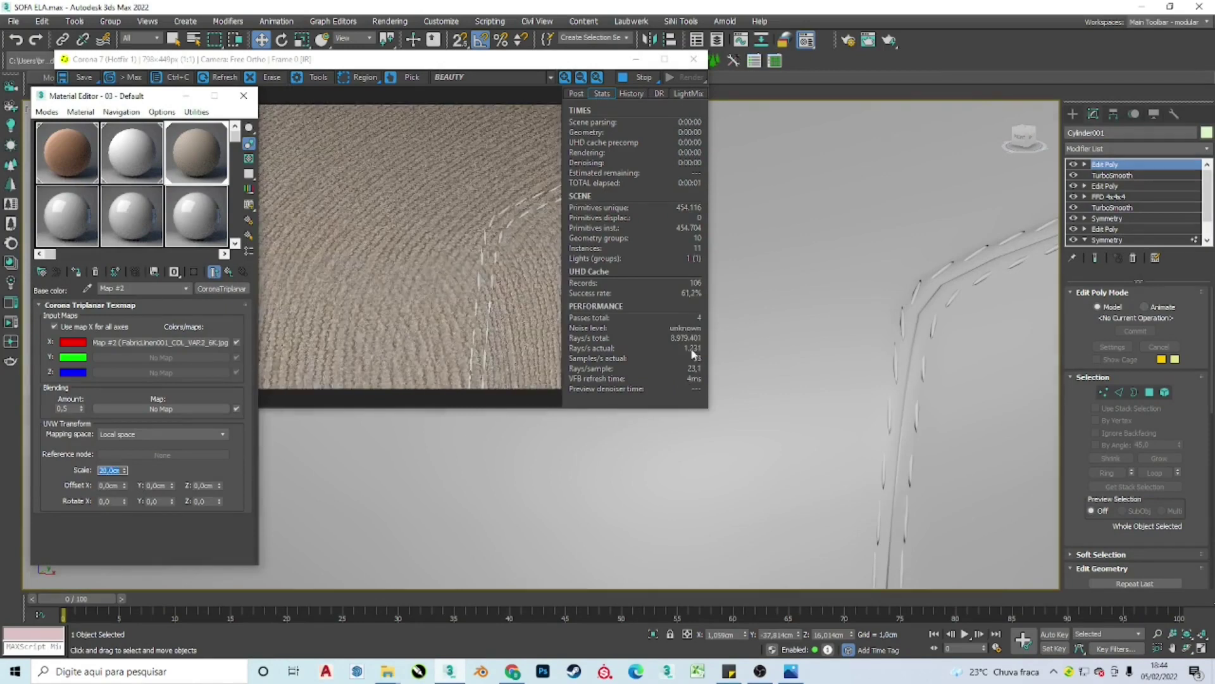
scroll(800, 331, down, 3)
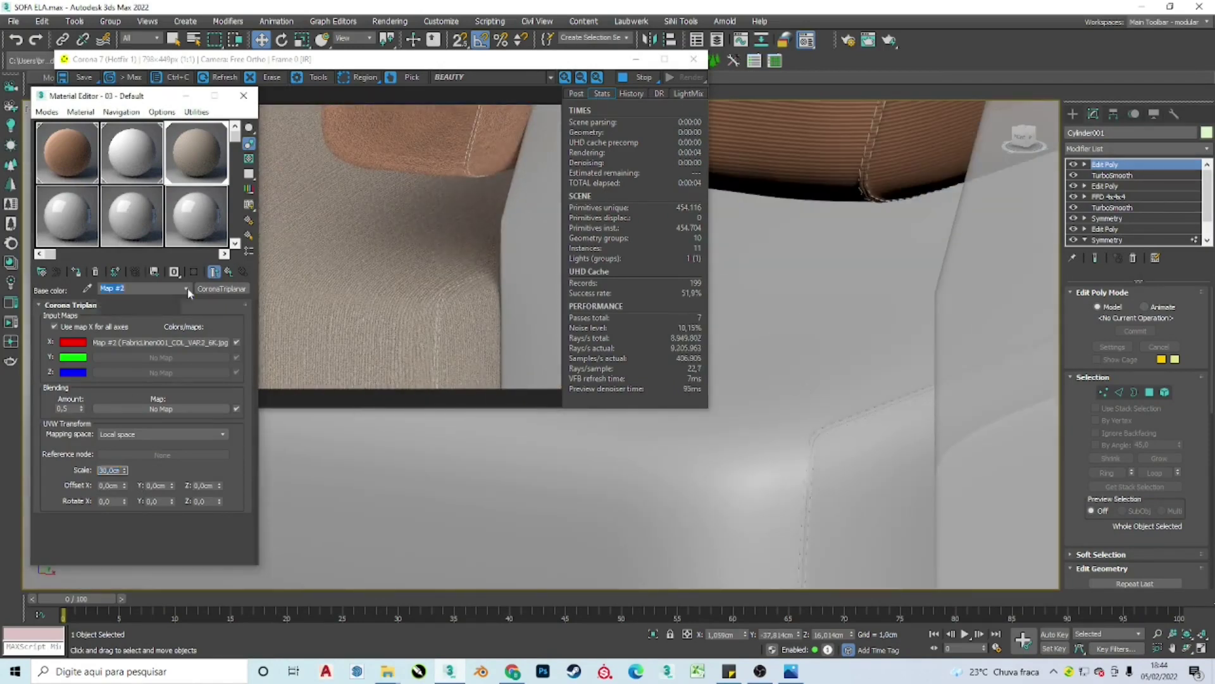
Step: Try wrapping the linen map in a Mix map and inspect its second colour
click(215, 368)
double_click(481, 291)
click(183, 358)
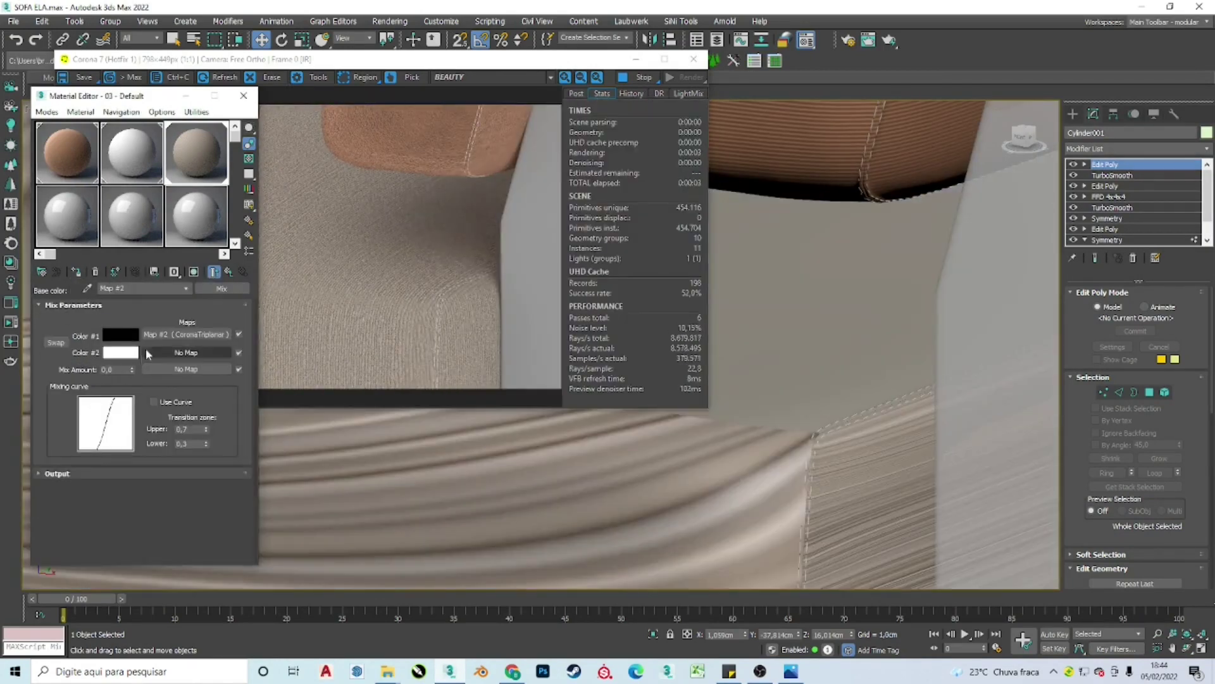
click(120, 352)
click(411, 280)
Step: Make the base colour a Composite with a brown CoronaColor layer in Color mode, and set UVW Map to Box
click(203, 285)
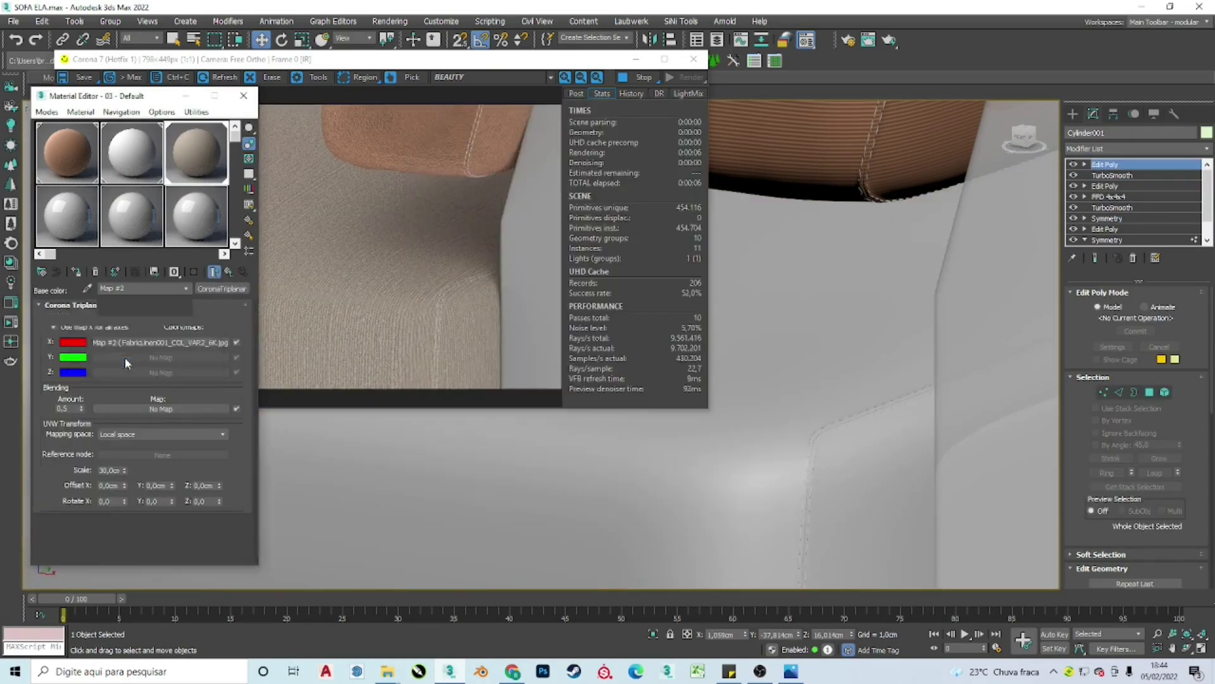
click(80, 352)
double_click(456, 209)
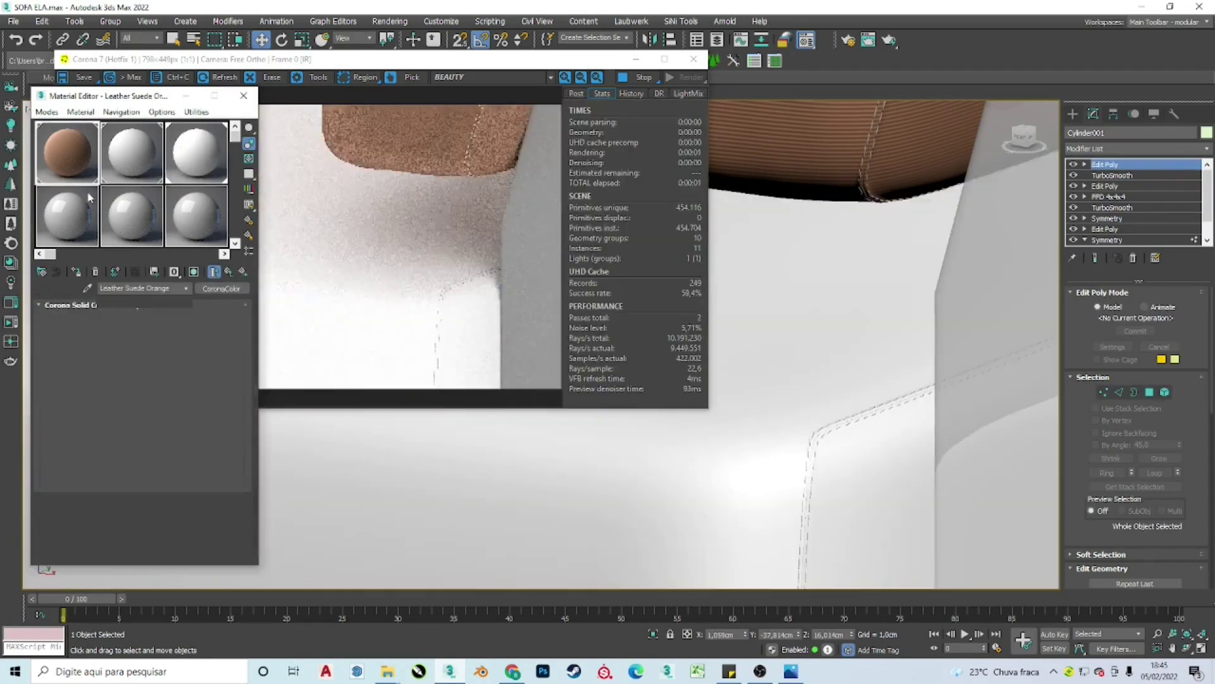
click(162, 349)
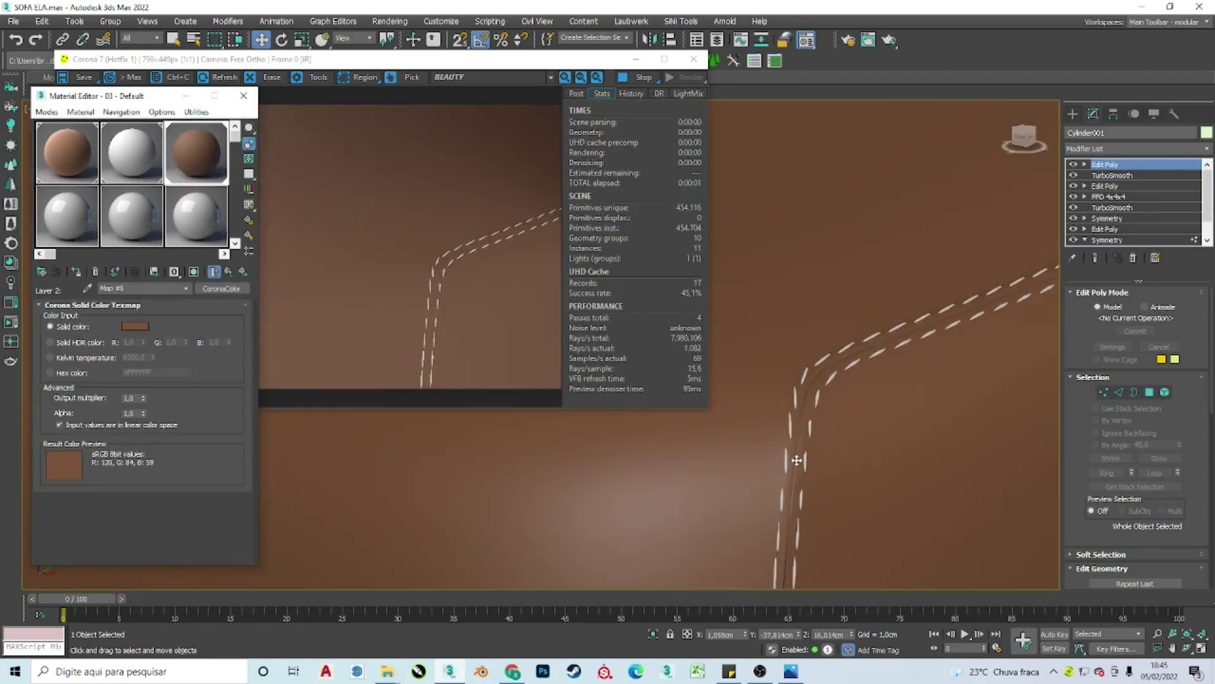
click(95, 561)
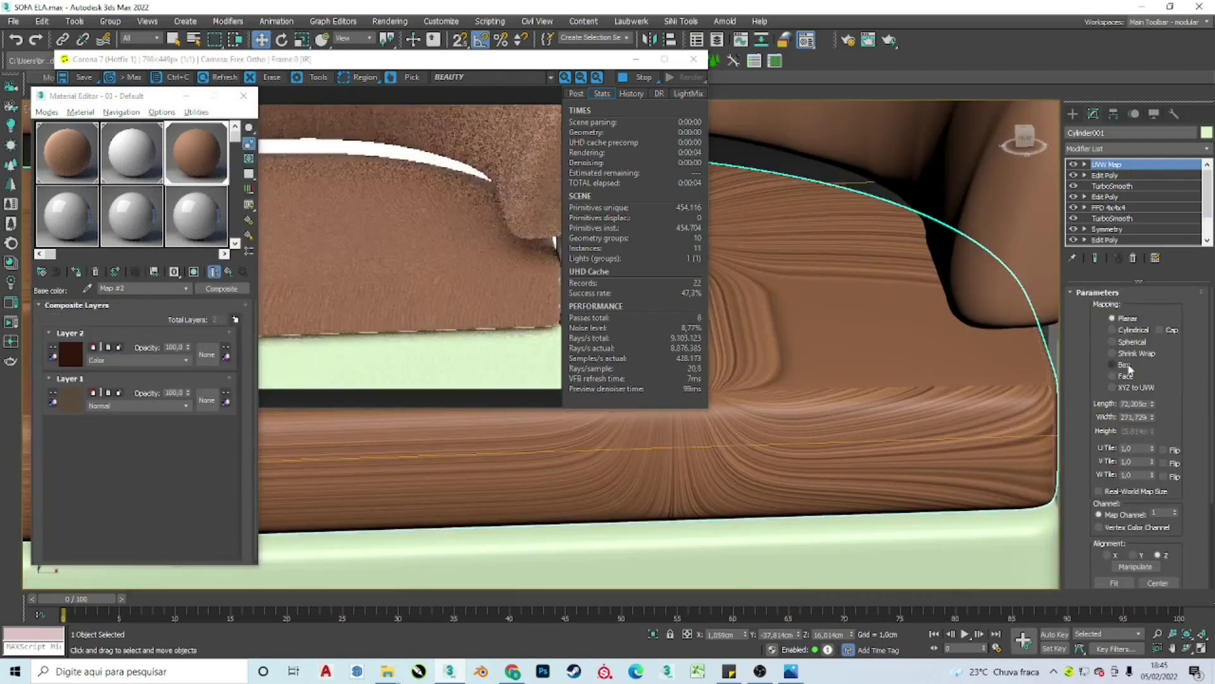
click(1127, 366)
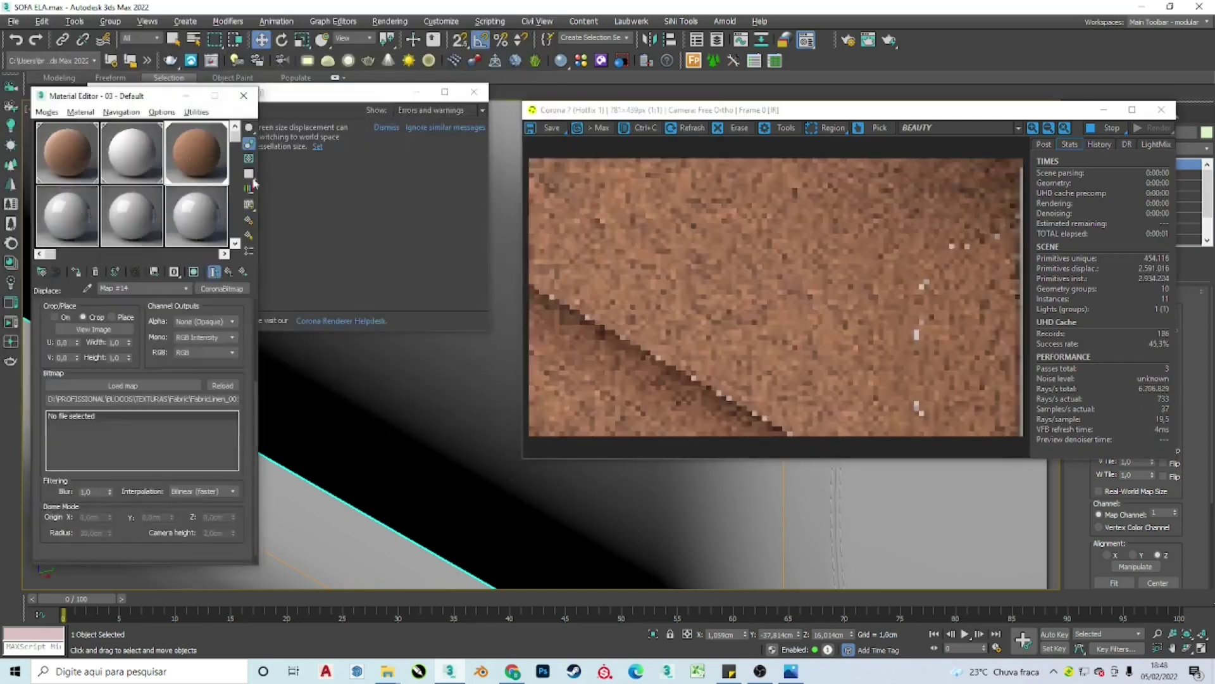
click(117, 300)
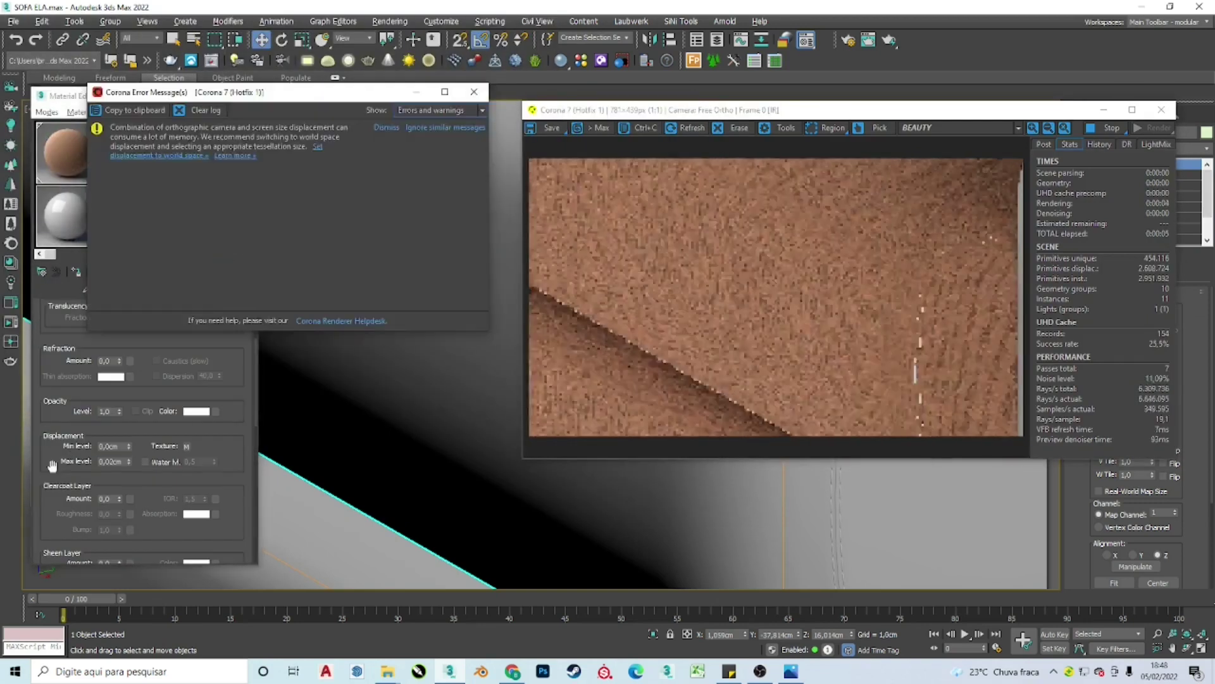
Step: Give the legs a Cherry Matte/Wenge Semigloss Multi/Sub-Object wood material from the Corona library
scroll(981, 277, up, 1)
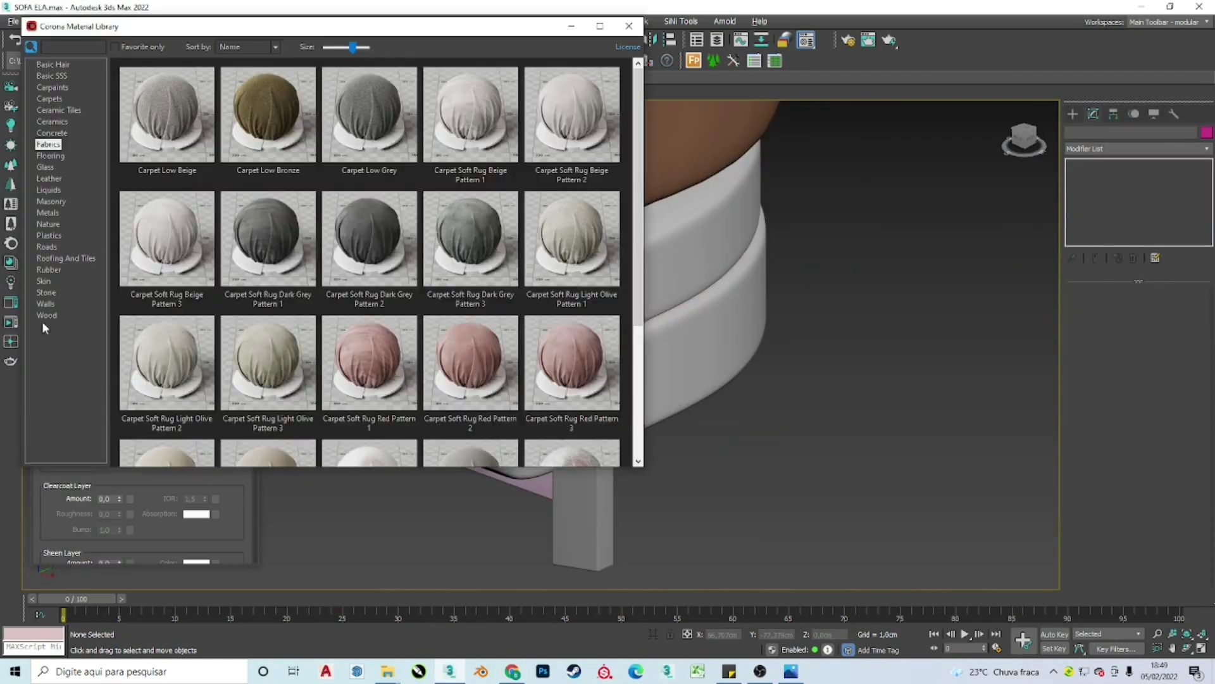
click(46, 316)
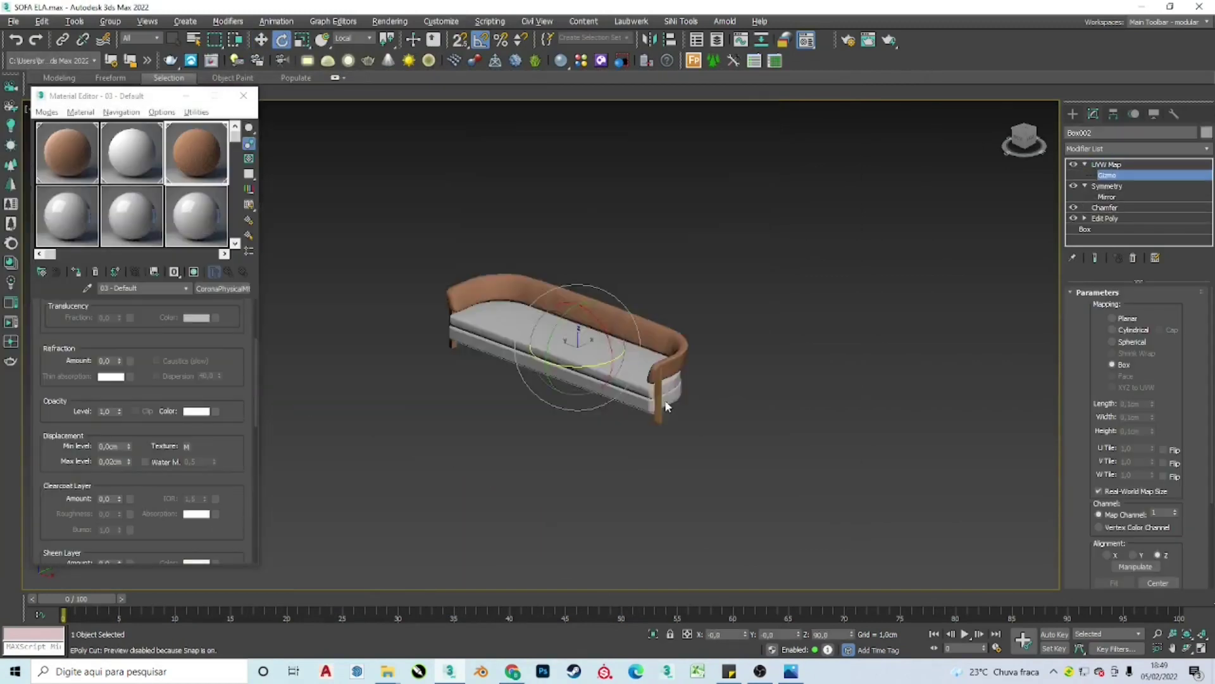
scroll(460, 240, up, 3)
scroll(461, 240, up, 2)
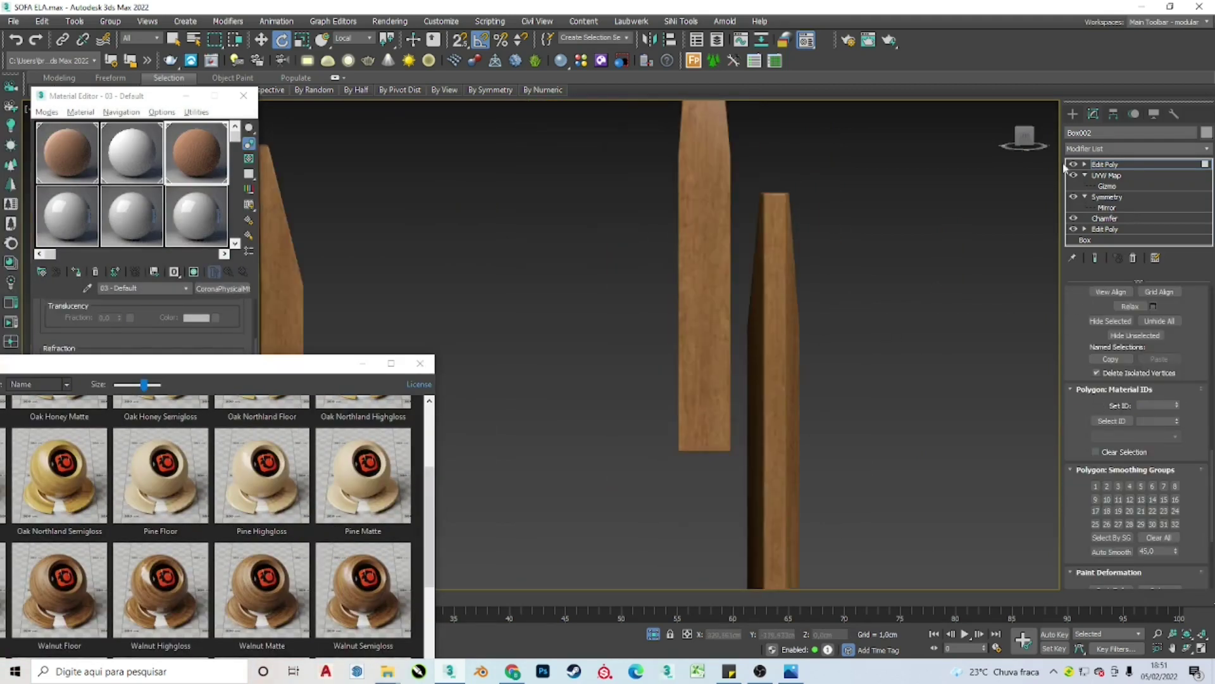
double_click(460, 223)
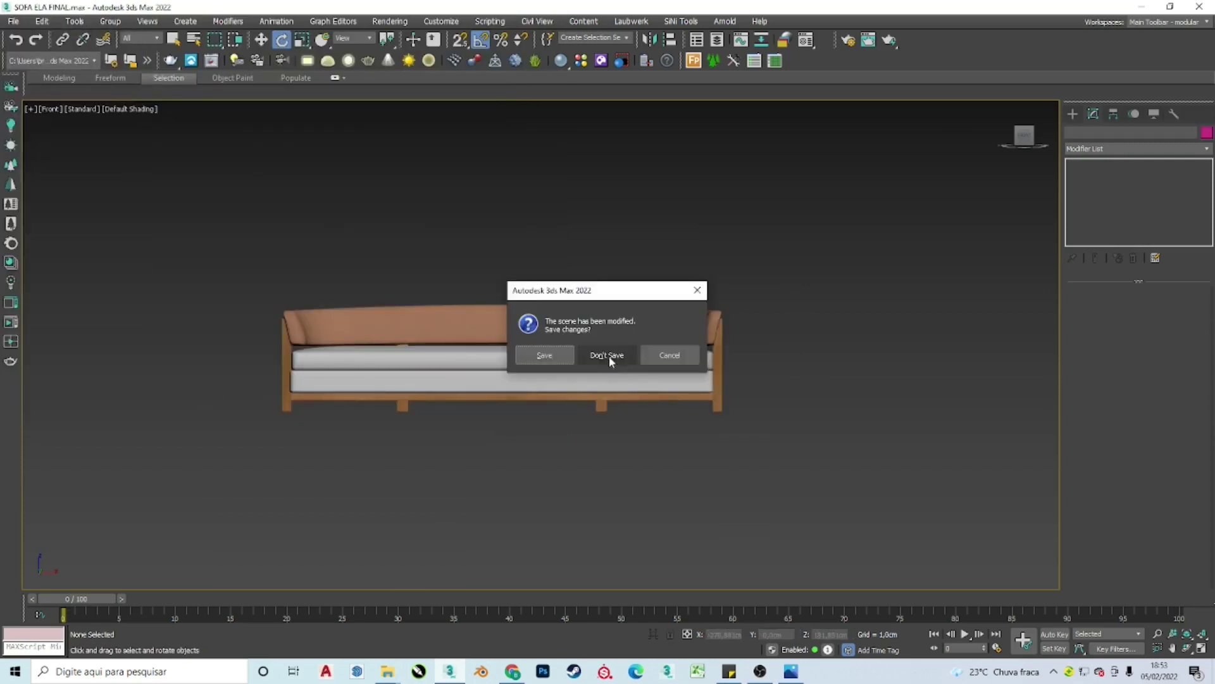
Step: Open the STUDIO_2022_NEORAMA studio scene and merge the sofa group into it
click(607, 355)
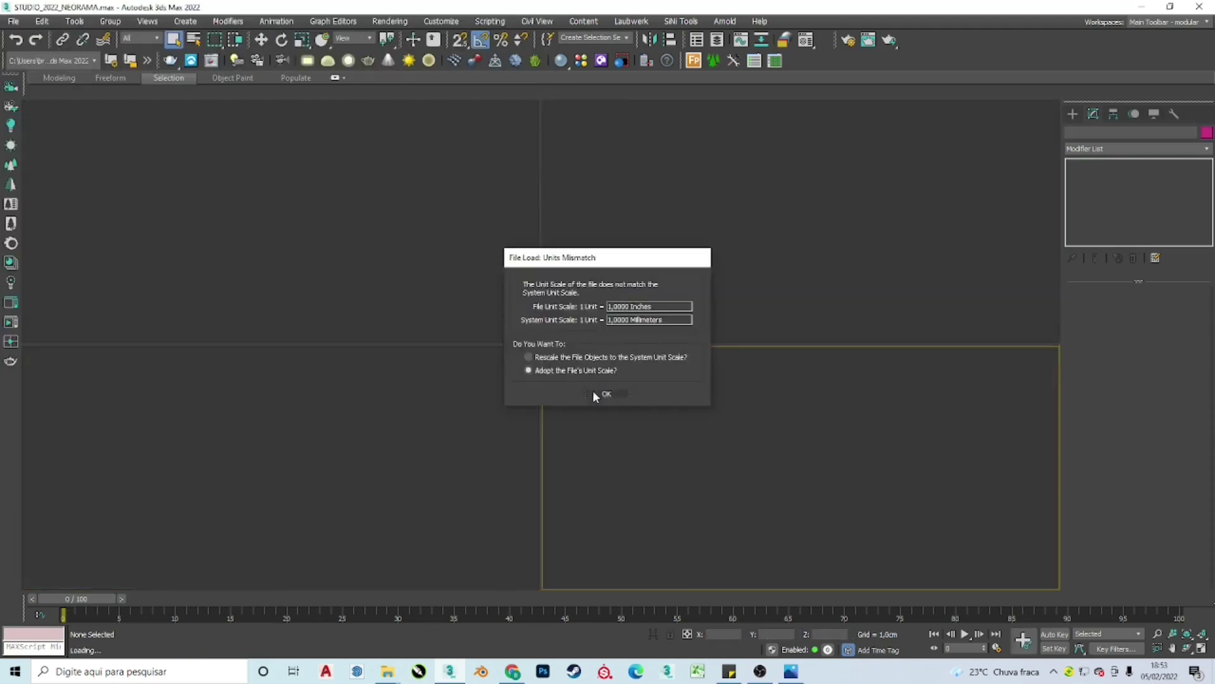
click(598, 393)
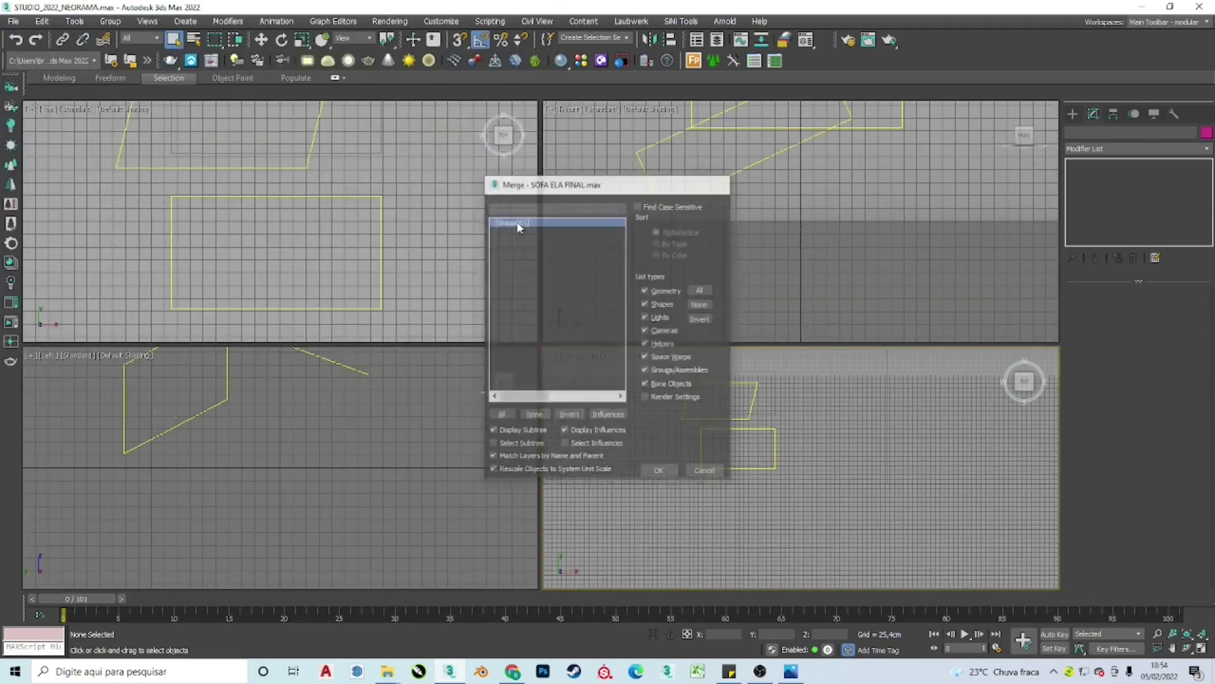
key(c)
double_click(573, 249)
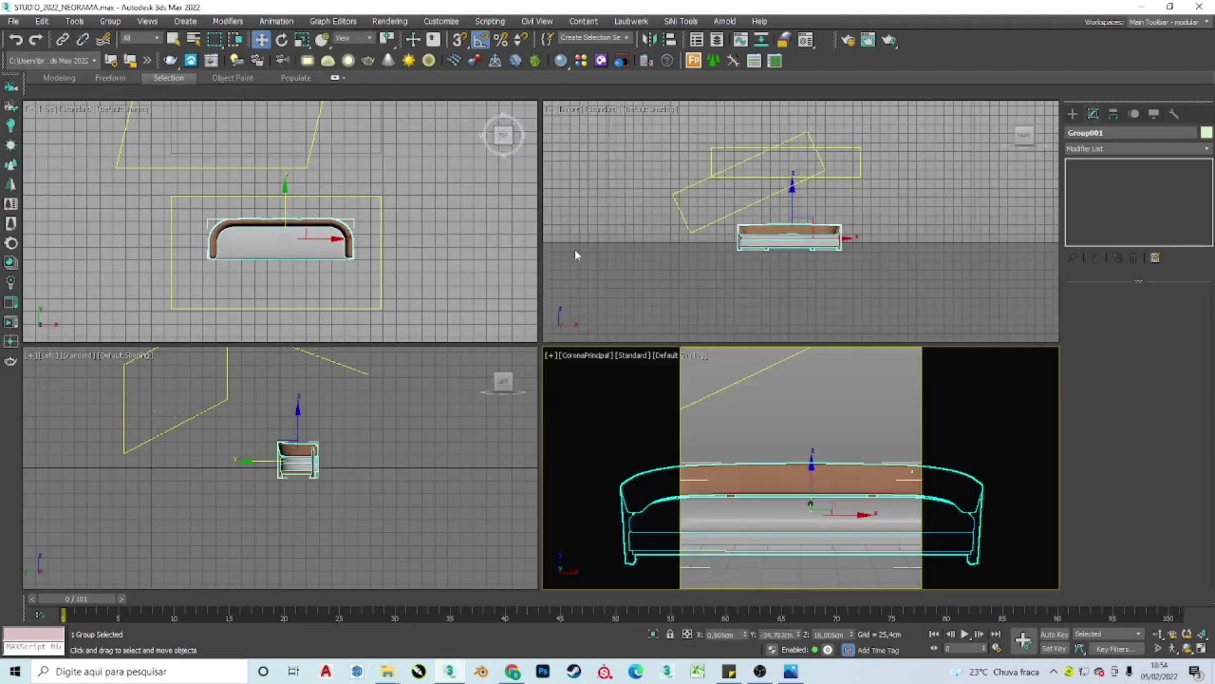
Step: Check the sofa through maximized CoronaPrincipal camera and Top views, adjusting the output aspect
key(alt+w)
key(t)
key(c)
double_click(627, 257)
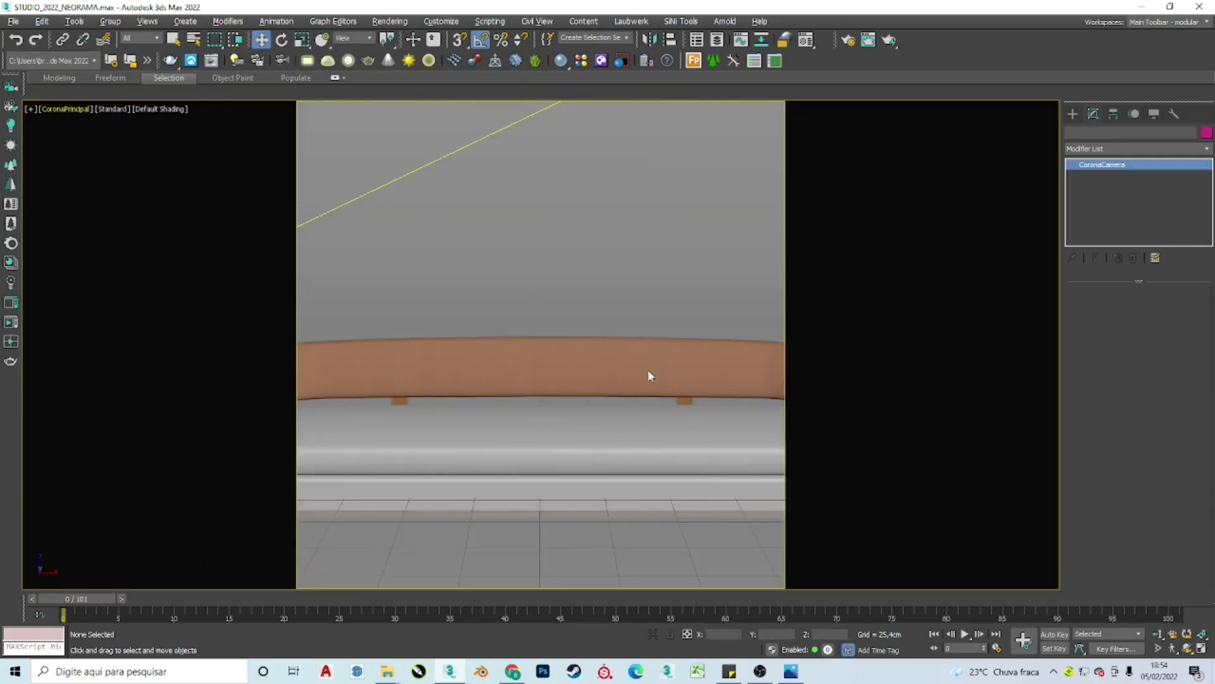
click(848, 40)
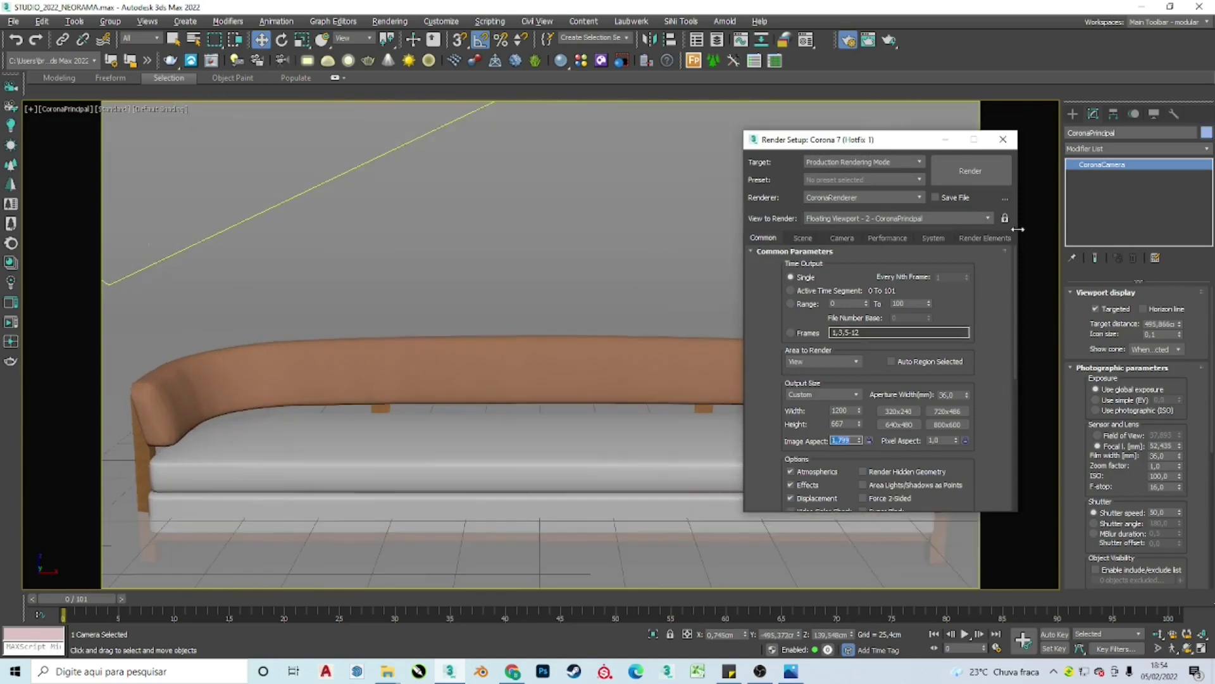
click(585, 402)
key(f)
key(c)
key(Escape)
key(t)
Step: Inspect the group pivot and CoronaPrincipal camera settings, then test-render the sofa
click(1113, 114)
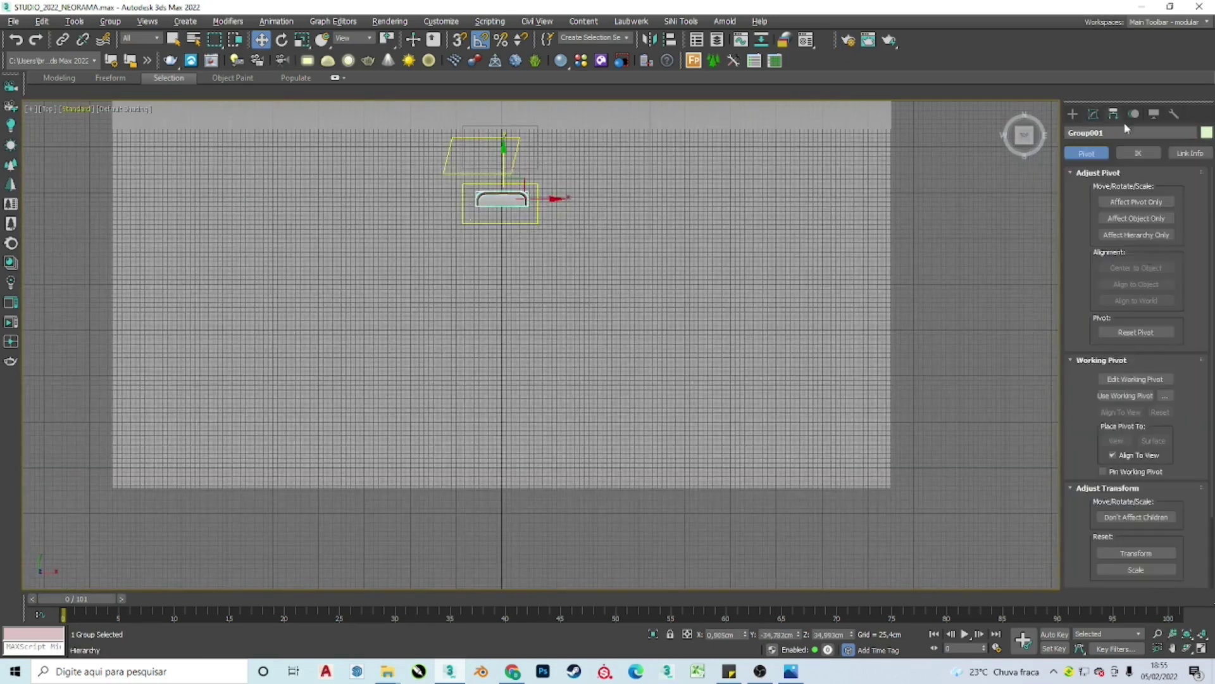
click(552, 206)
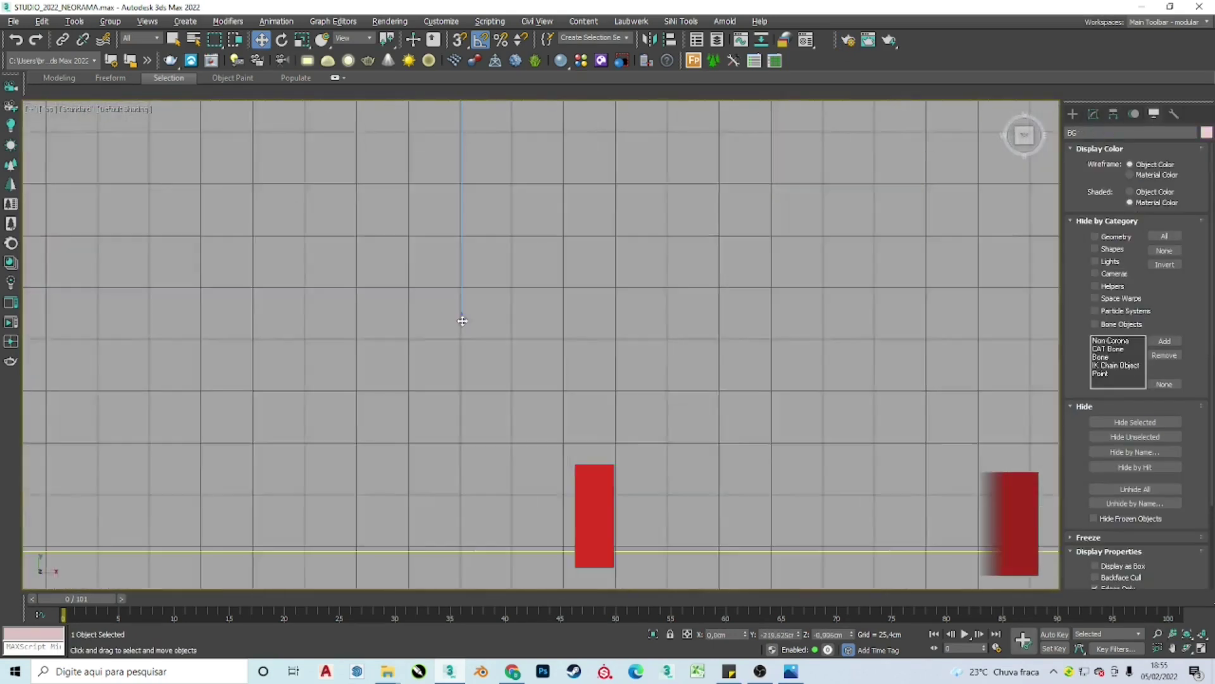
key(c)
click(1093, 114)
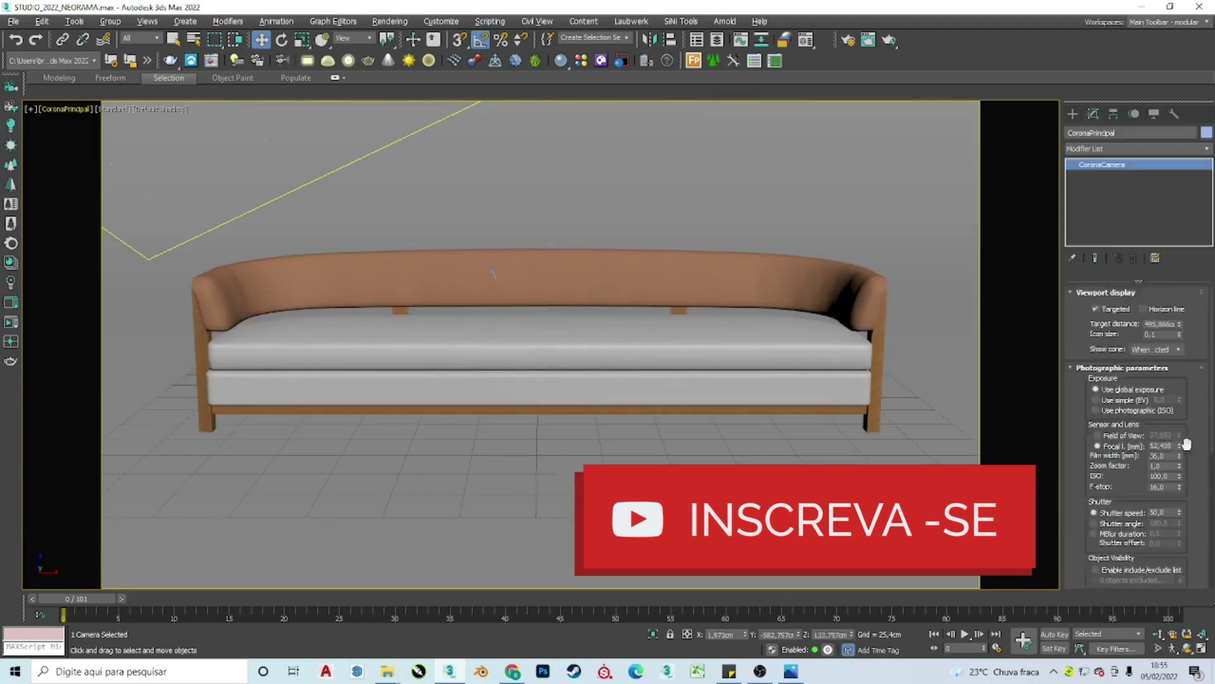
double_click(622, 122)
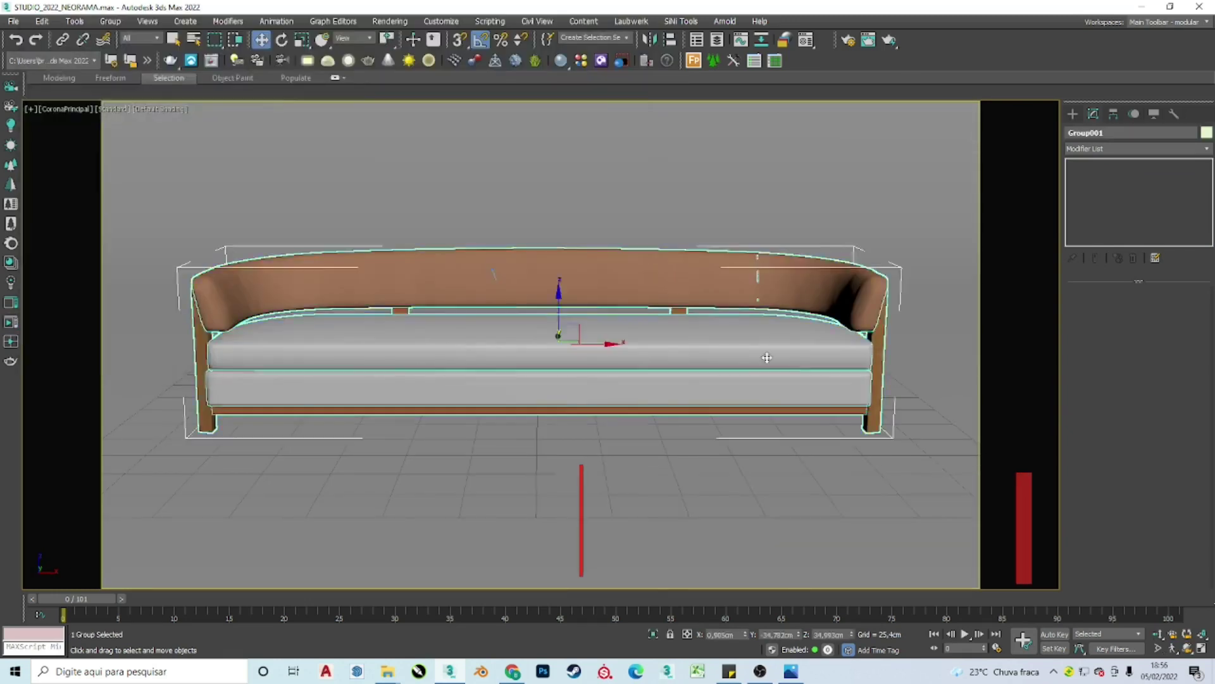
key(m)
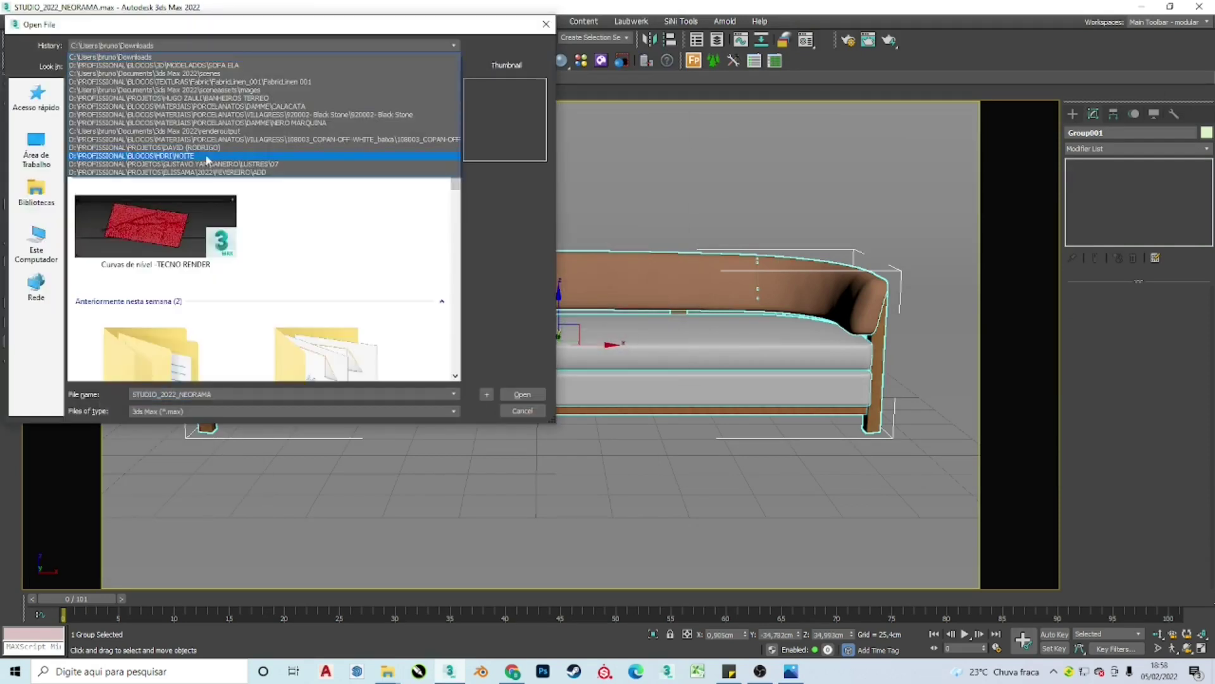
click(207, 157)
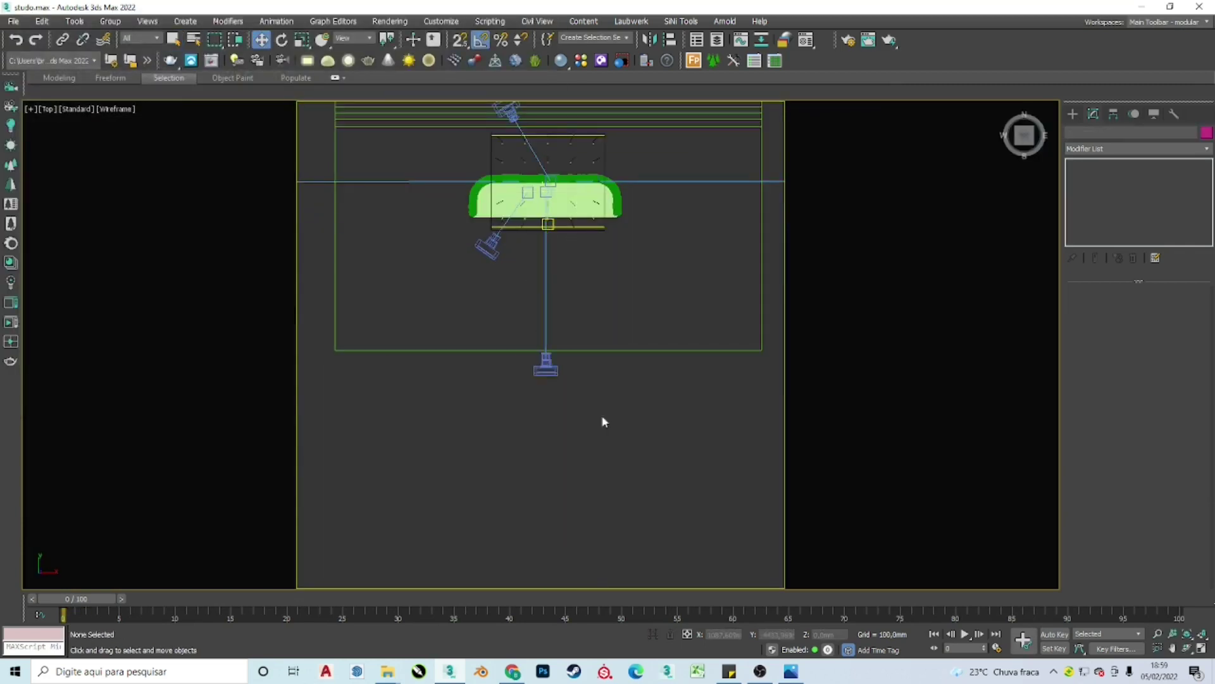
Step: Look through the studio camera and review the Corona render scene settings
key(c)
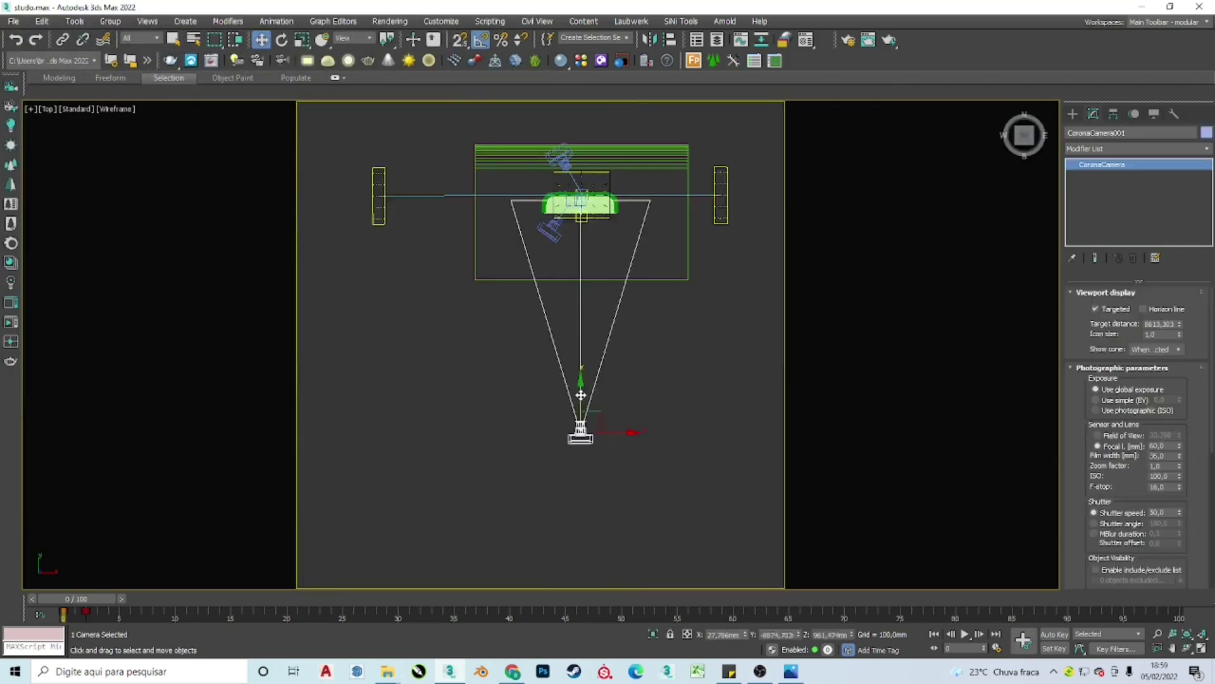
key(c)
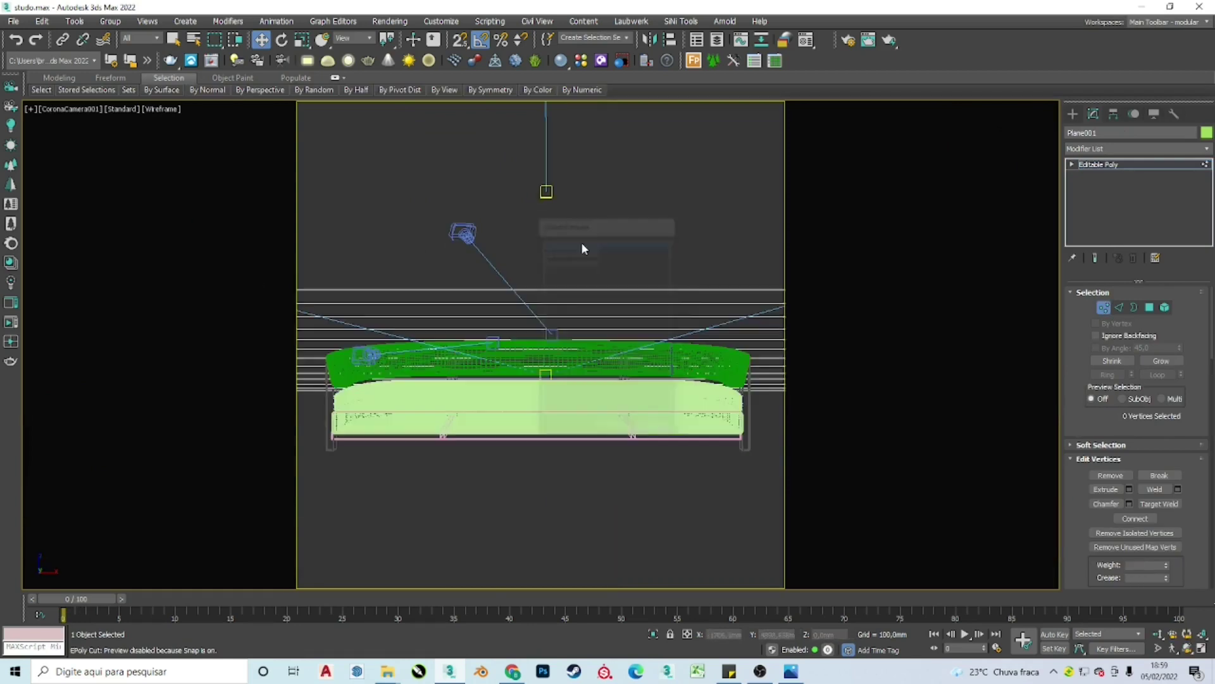
key(F10)
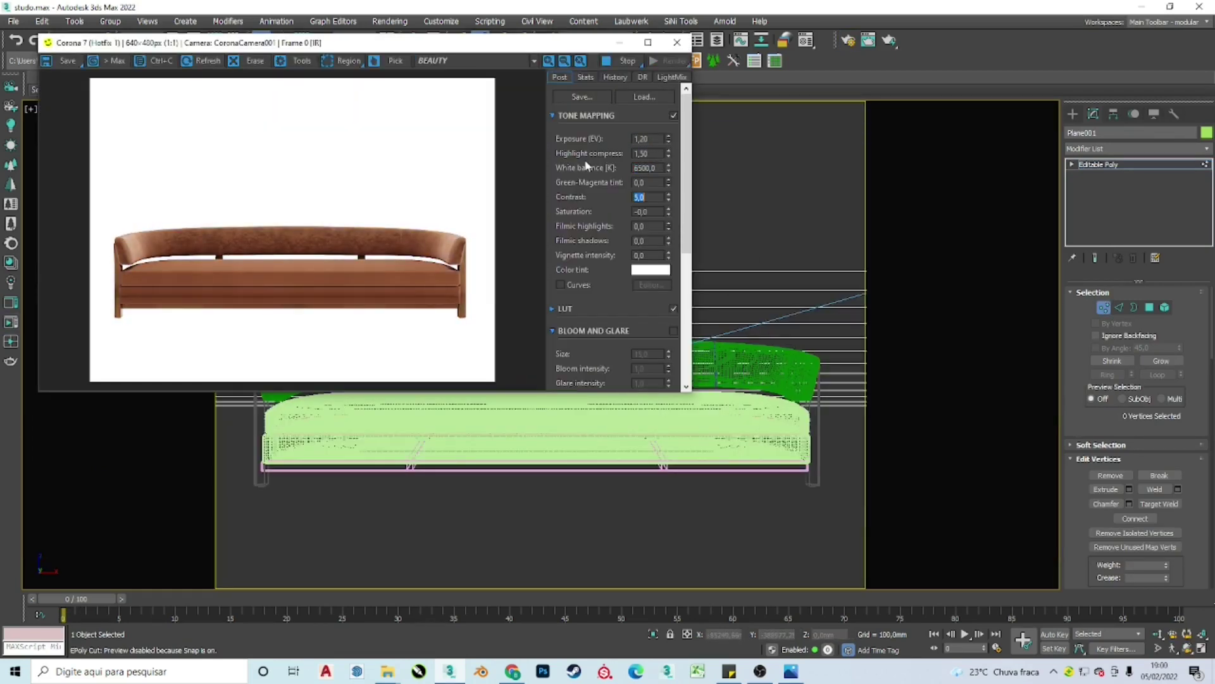
click(849, 40)
scroll(777, 485, down, 3)
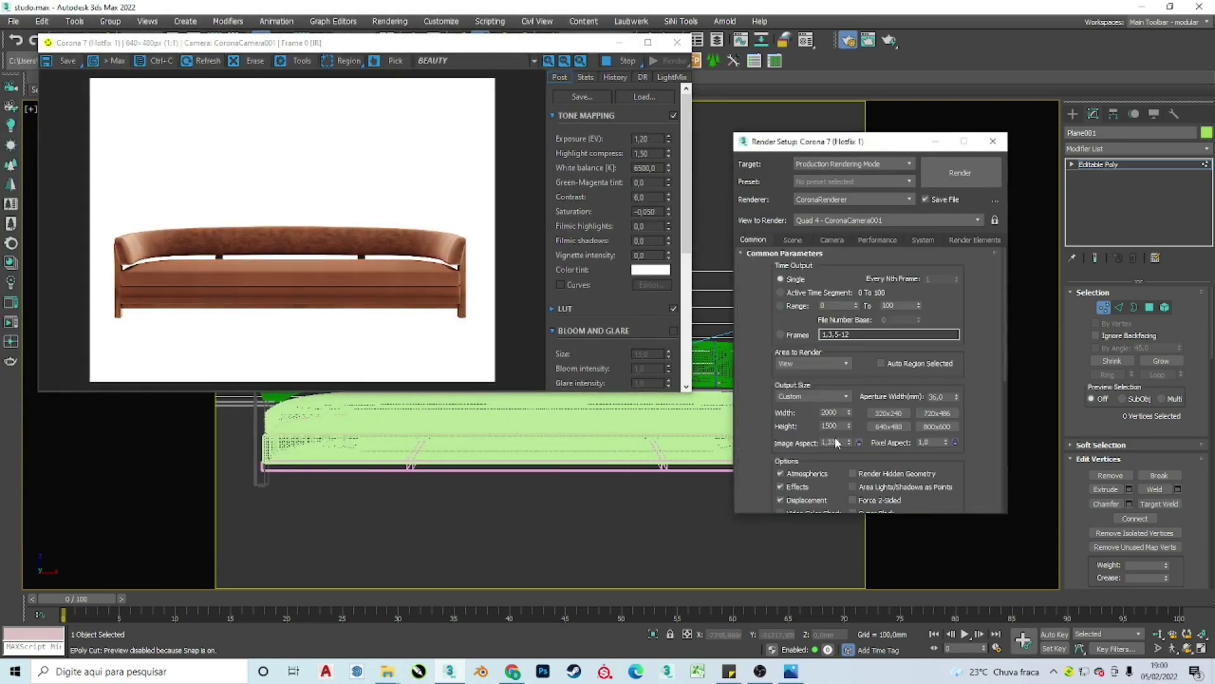
key(p)
key(F10)
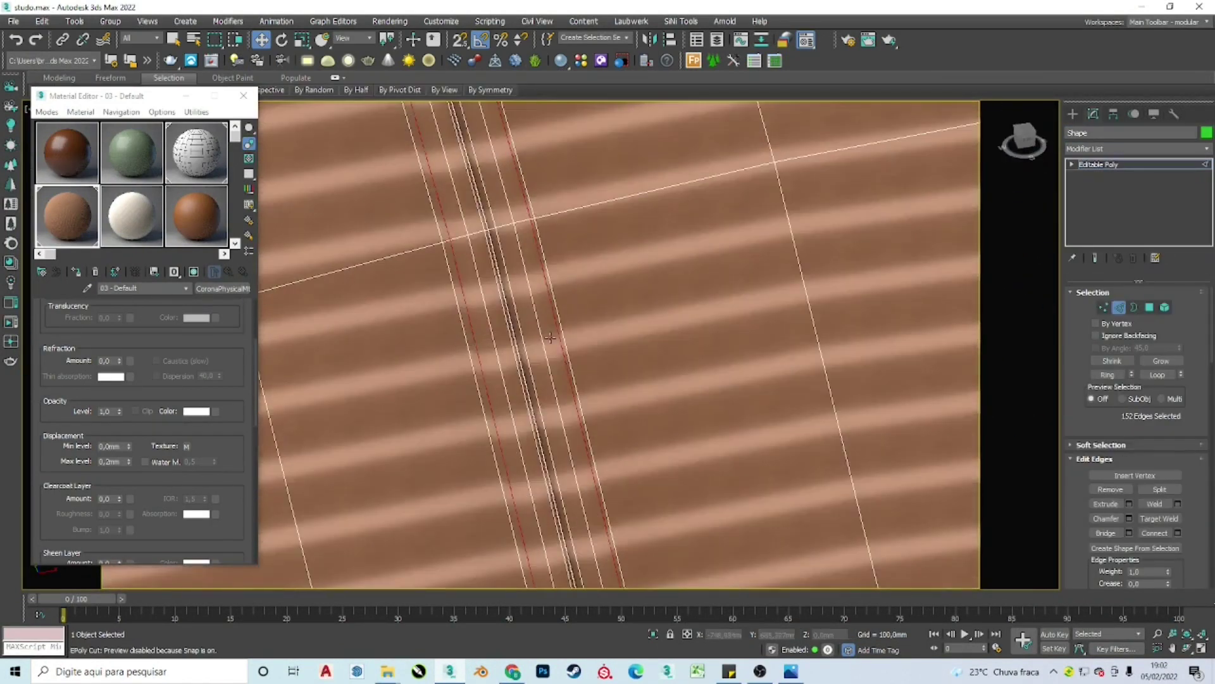
Step: Add Normalize Spline and Edit Spline modifiers to the stitch spline
click(1138, 148)
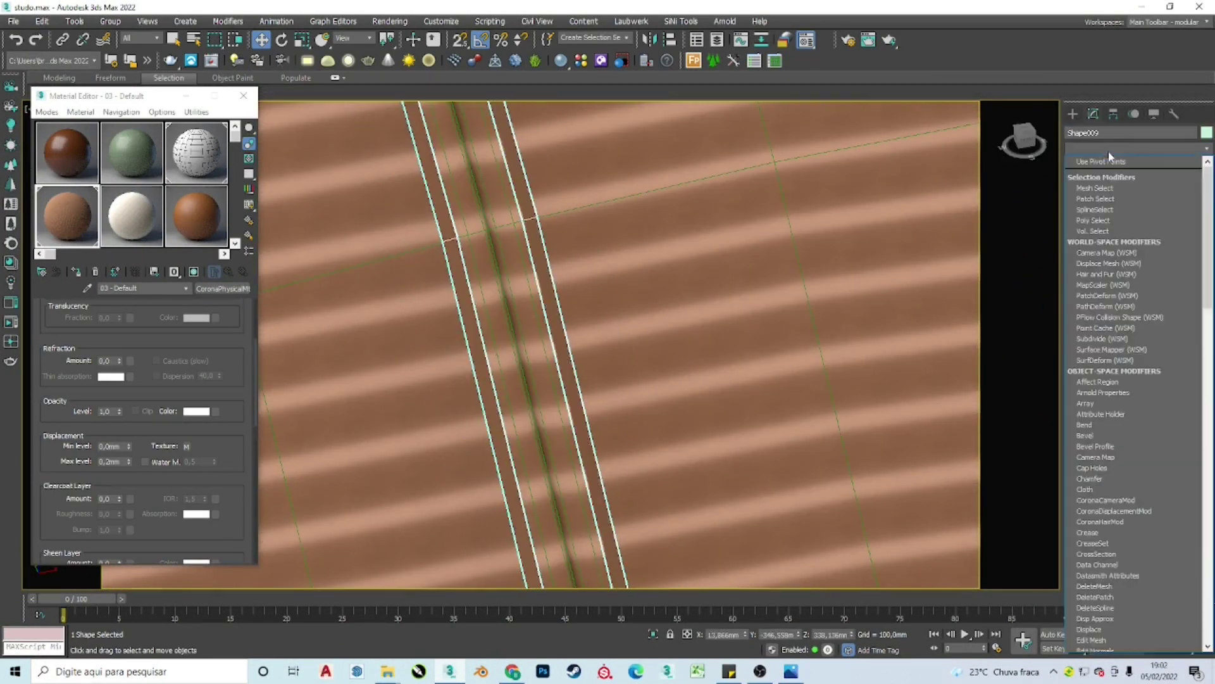
click(1101, 160)
key(Down)
click(1126, 149)
click(1137, 315)
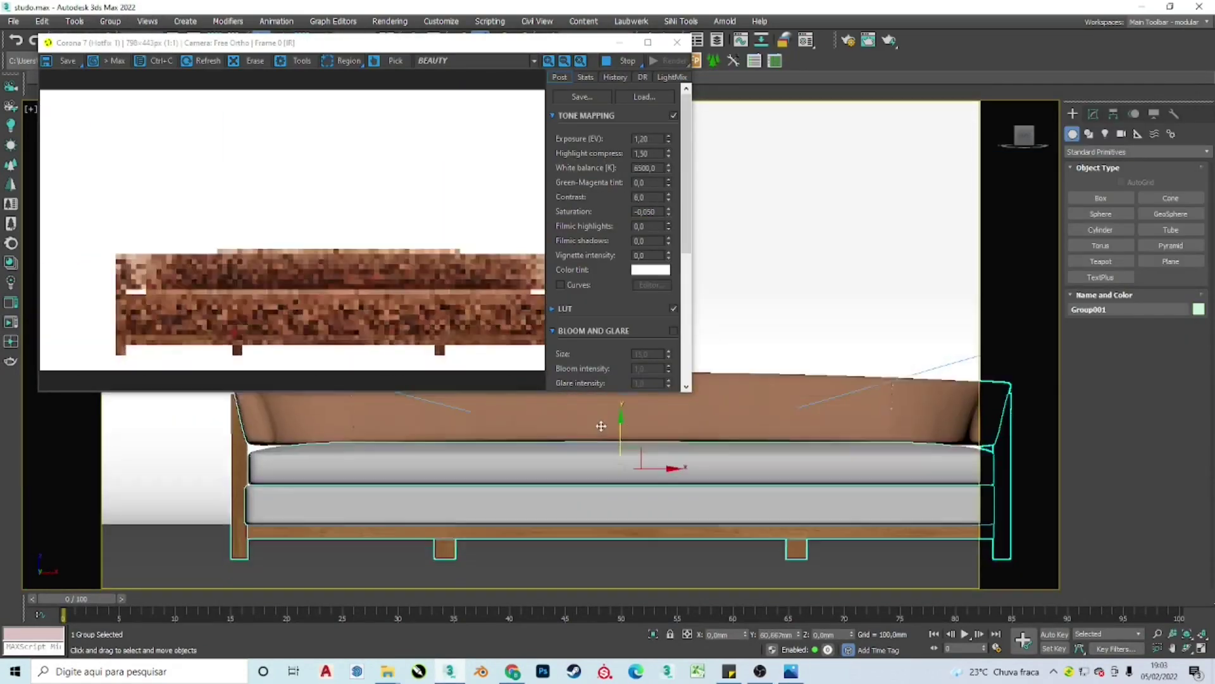
Step: Set the leather's Corona Solid Color to a darker brown sampled from the reference photo
key(alt+Tab)
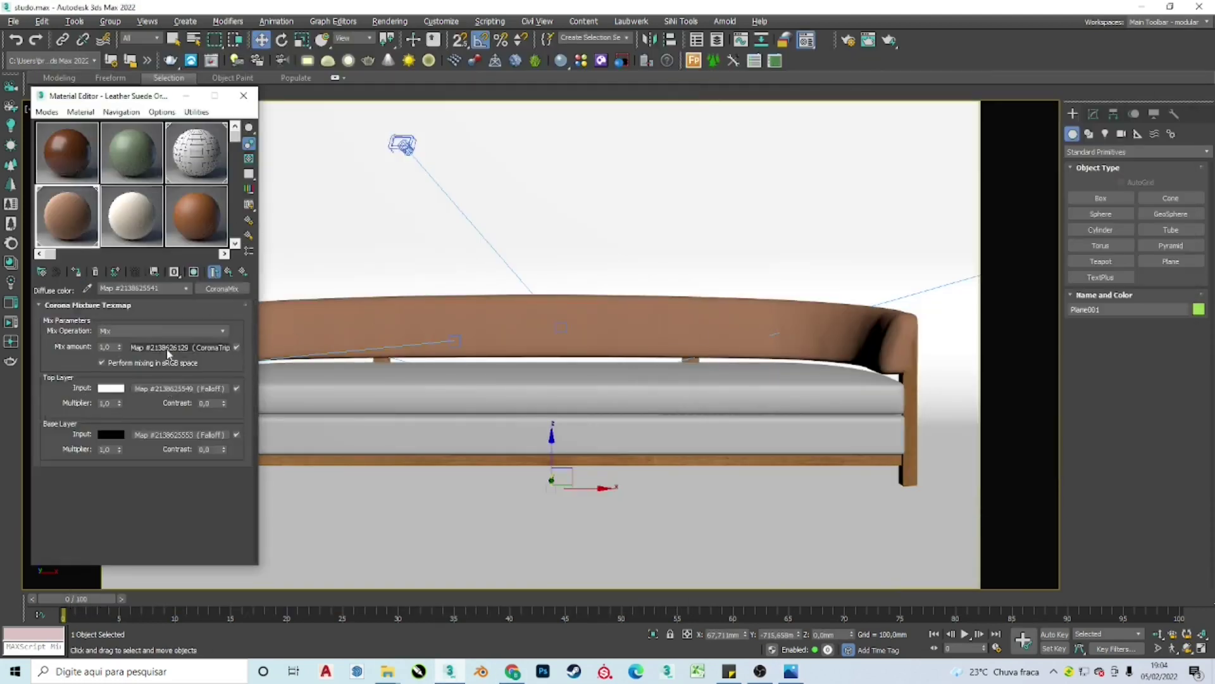
click(162, 309)
click(135, 326)
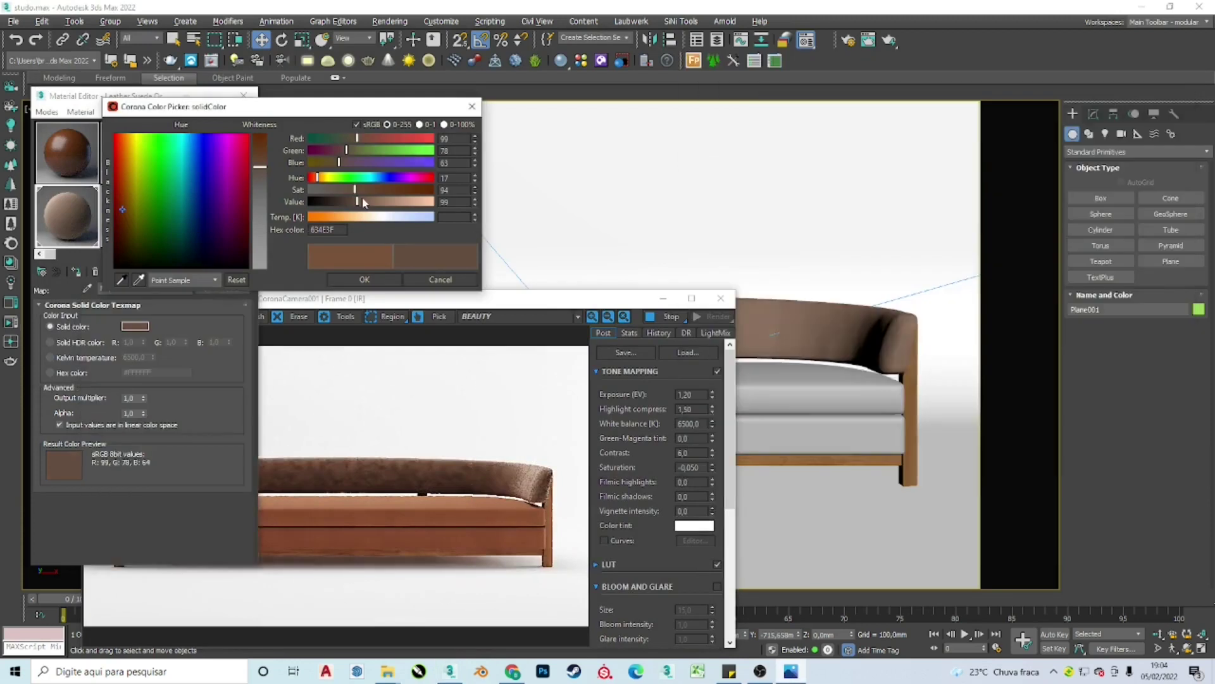
click(791, 671)
click(113, 299)
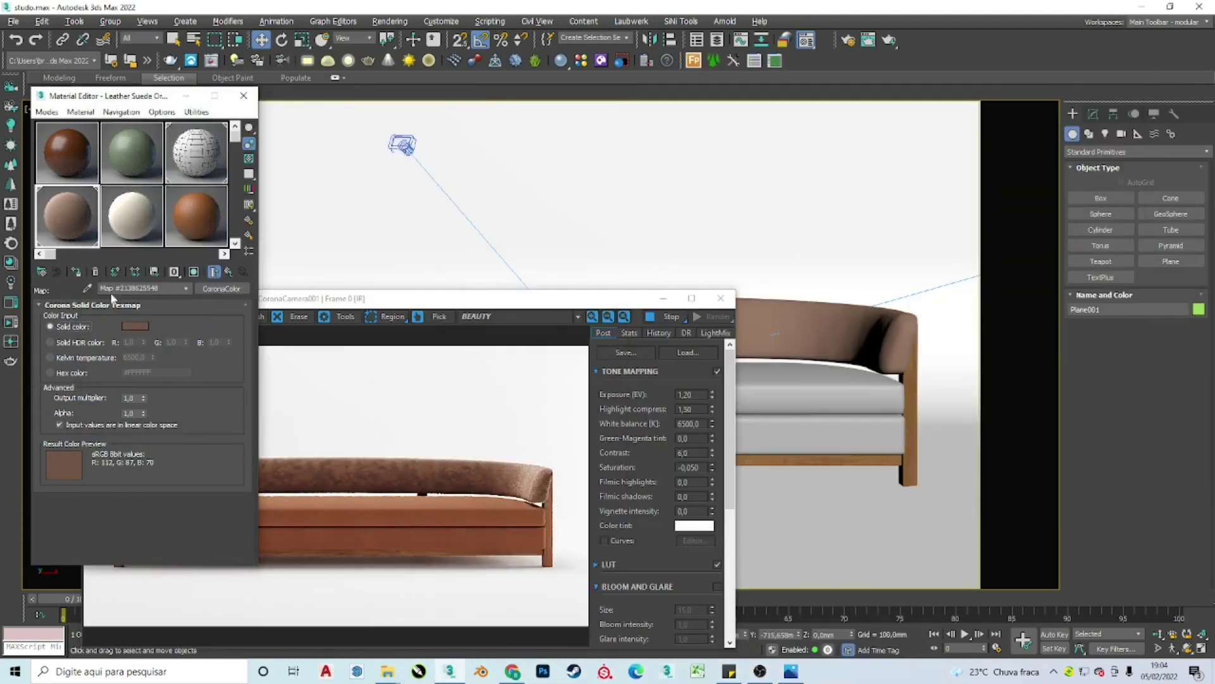
click(127, 327)
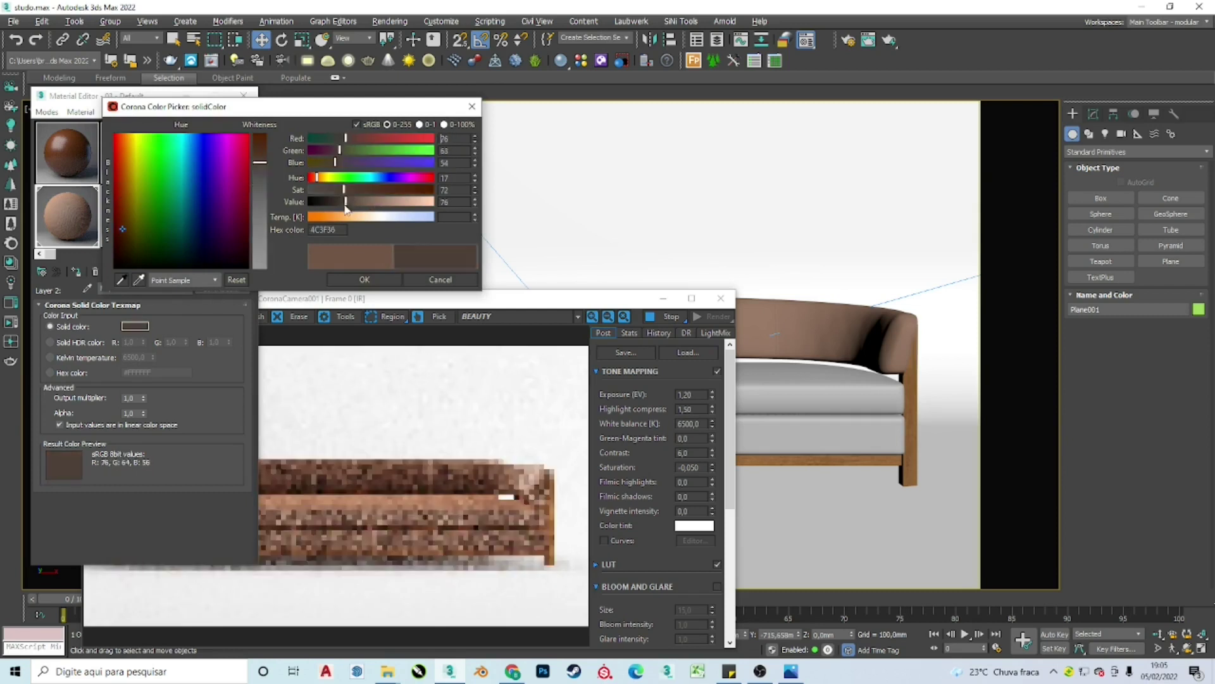
click(365, 279)
click(70, 149)
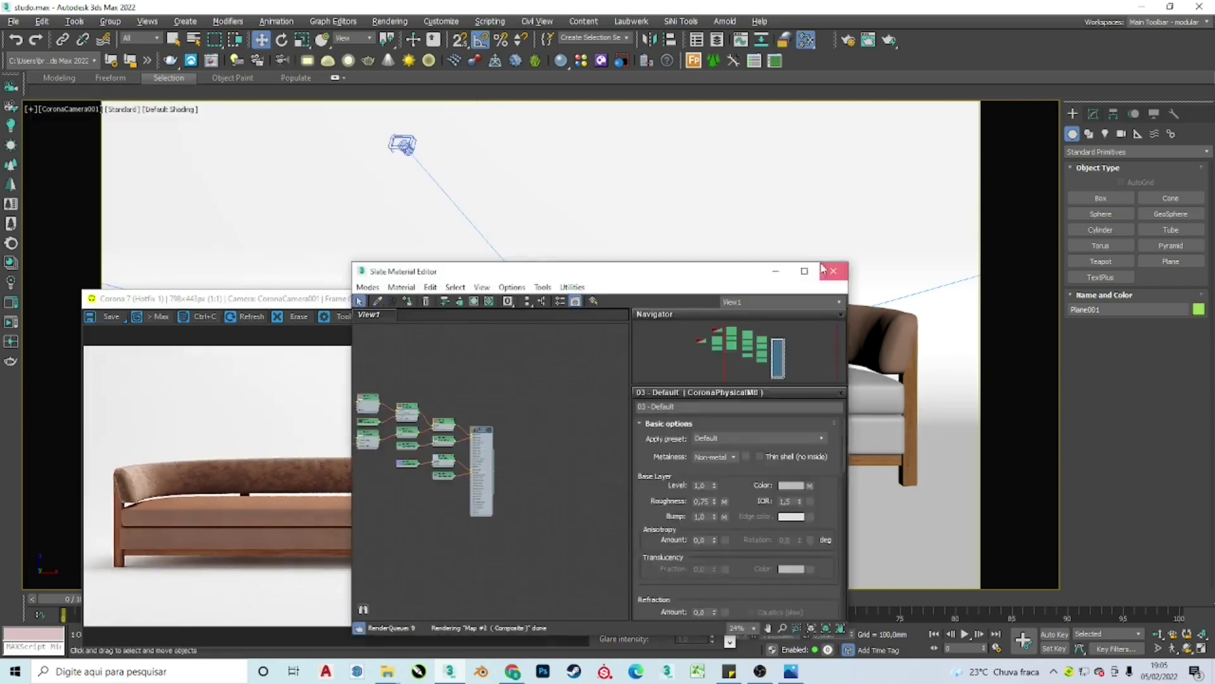
Step: In Slate, set the Composite's Layer 2 blend mode to Spotlight and close the editor
click(801, 266)
click(516, 352)
key(Delete)
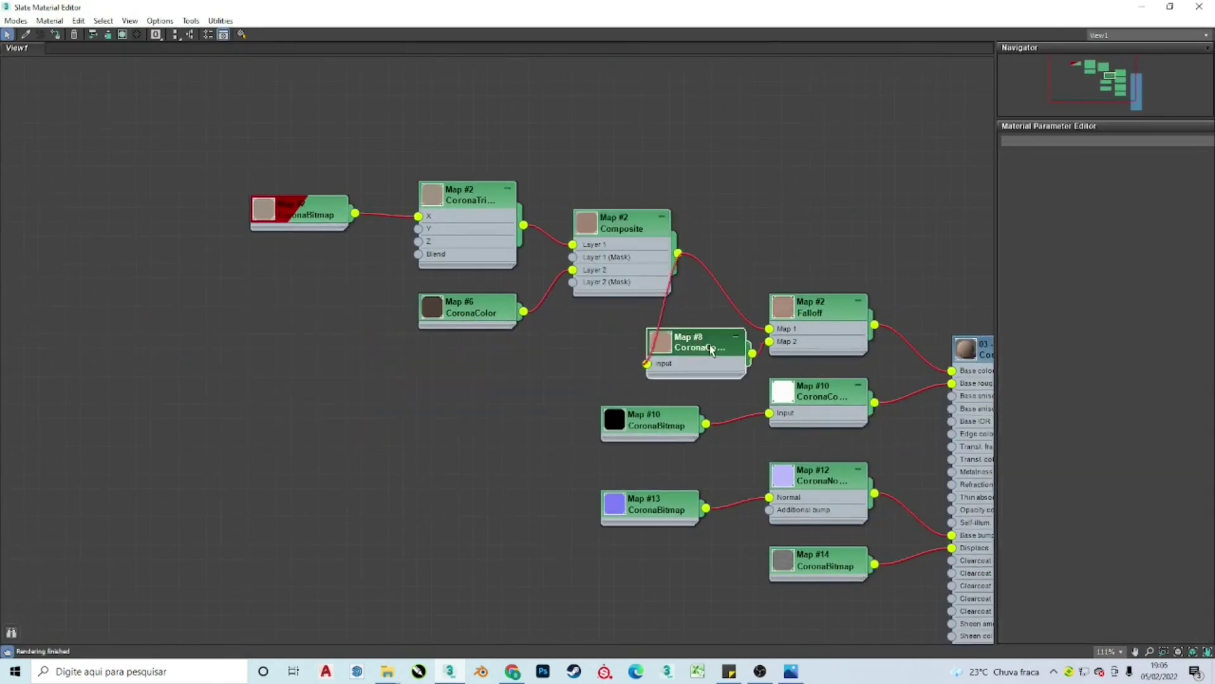
key(ctrl+z)
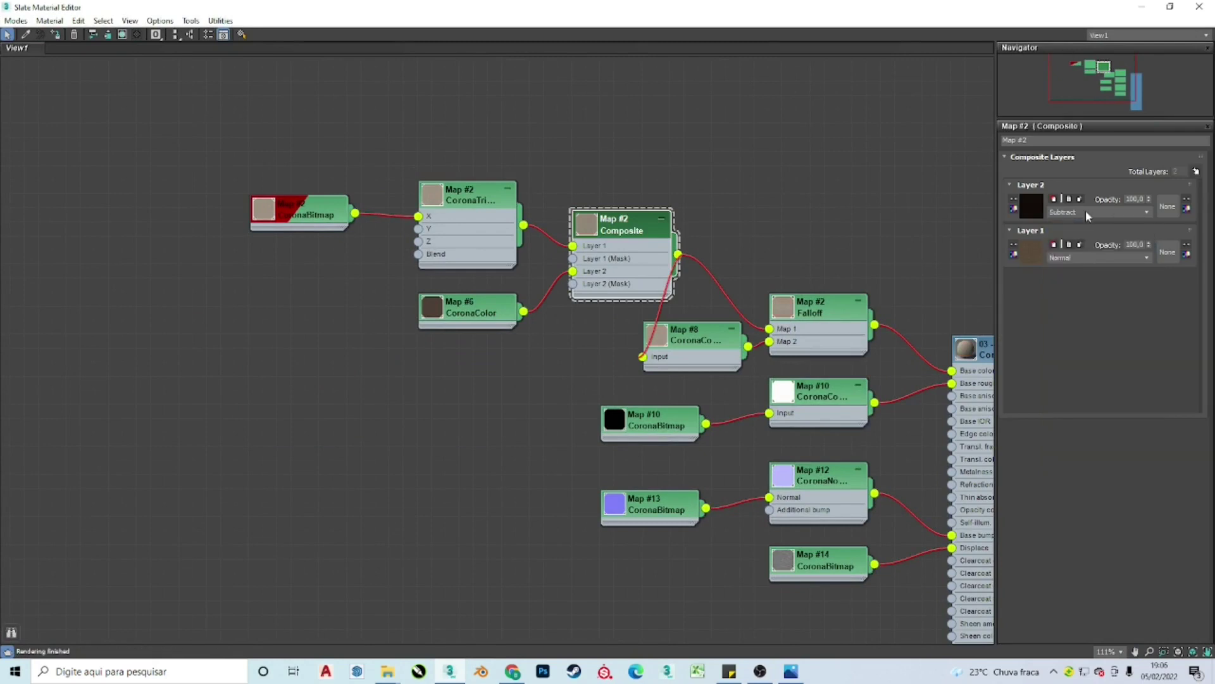
double_click(455, 309)
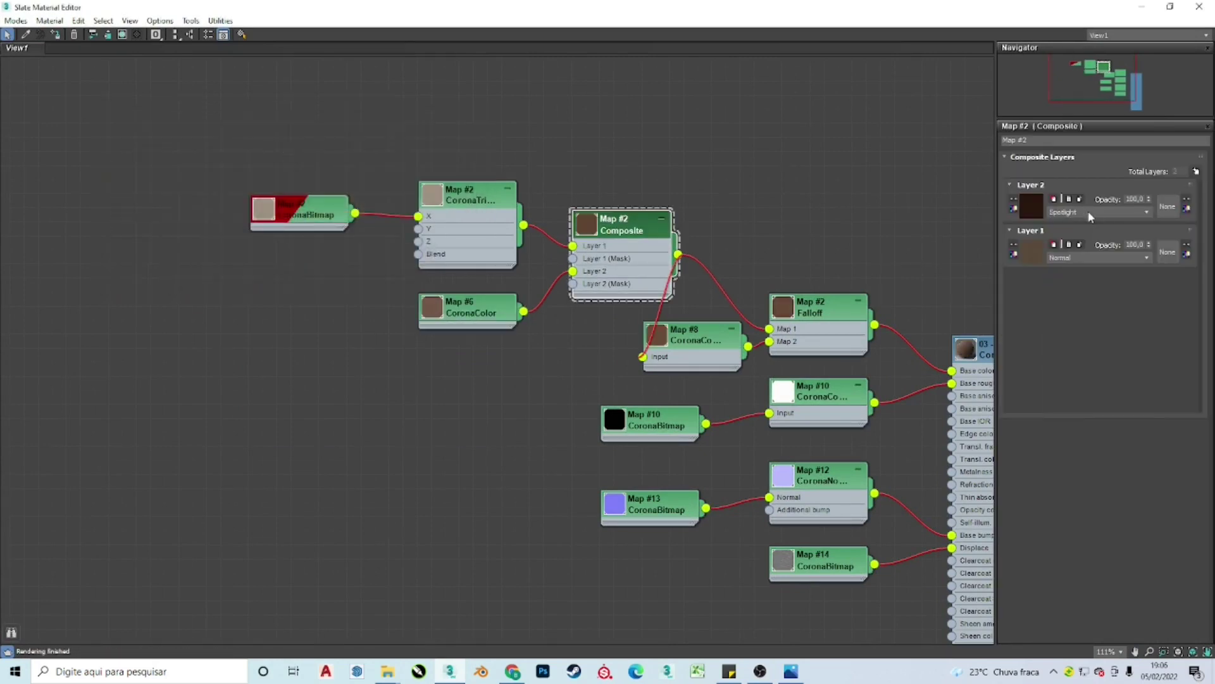
click(1199, 7)
Step: Switch to the CoronaCamera002/003 close-up view and render it in the Corona frame buffer
key(m)
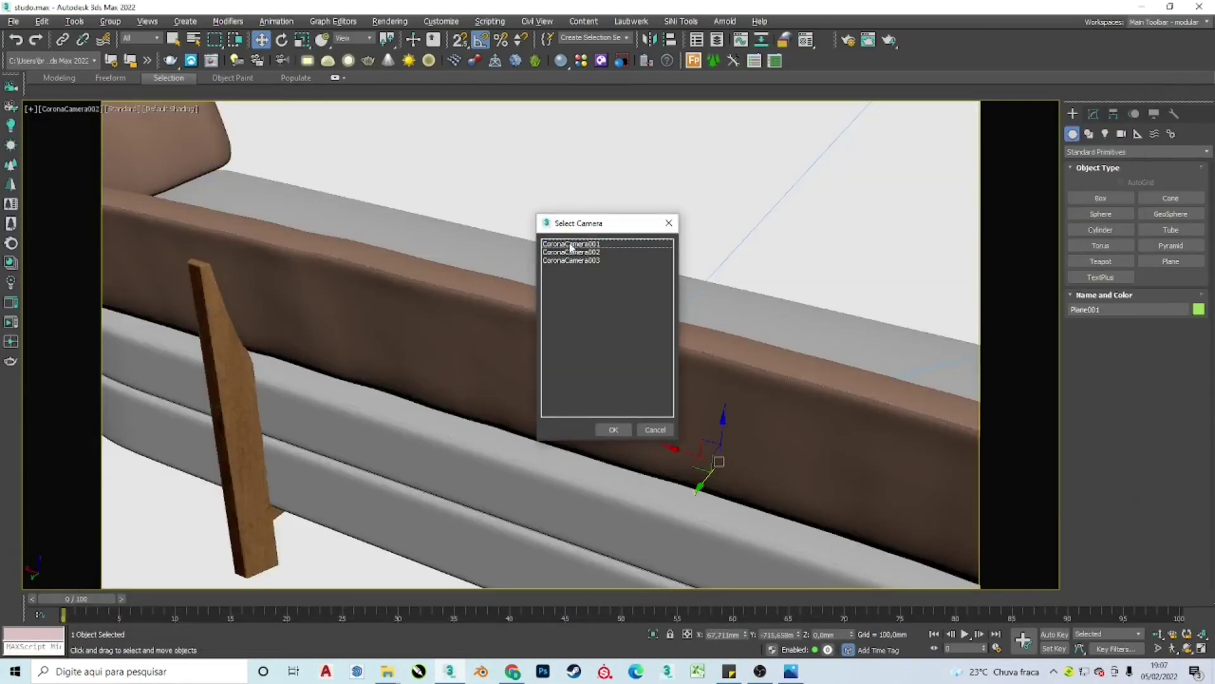
click(571, 252)
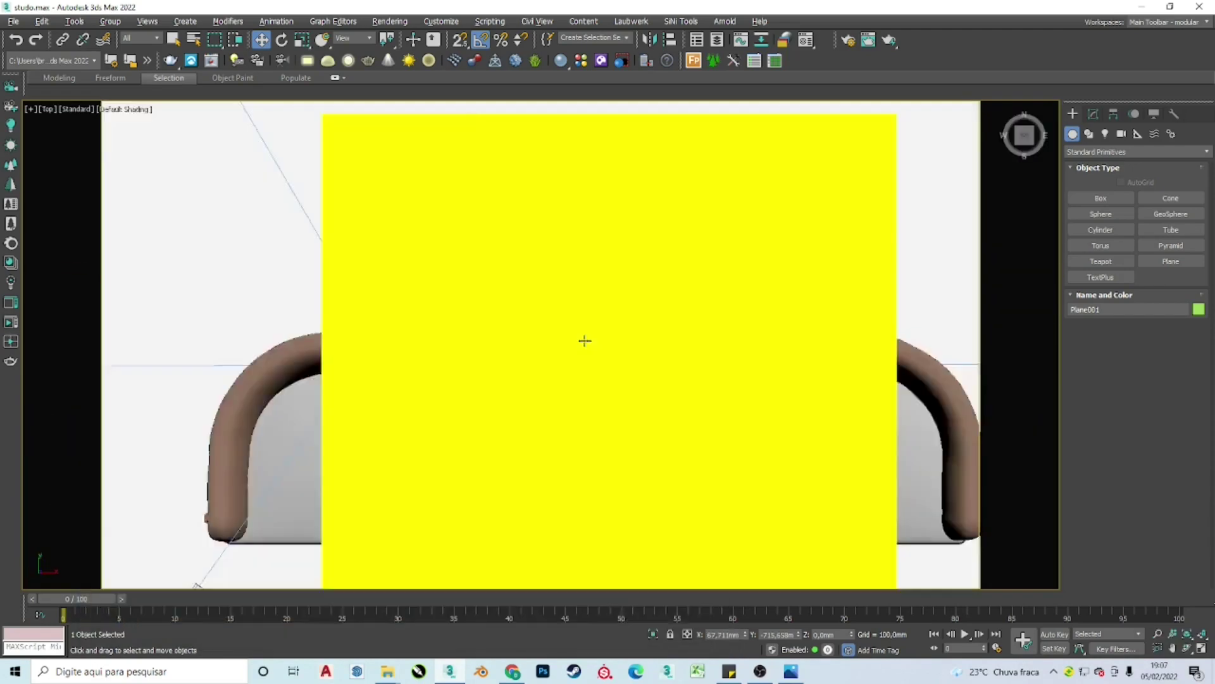
key(c)
click(847, 40)
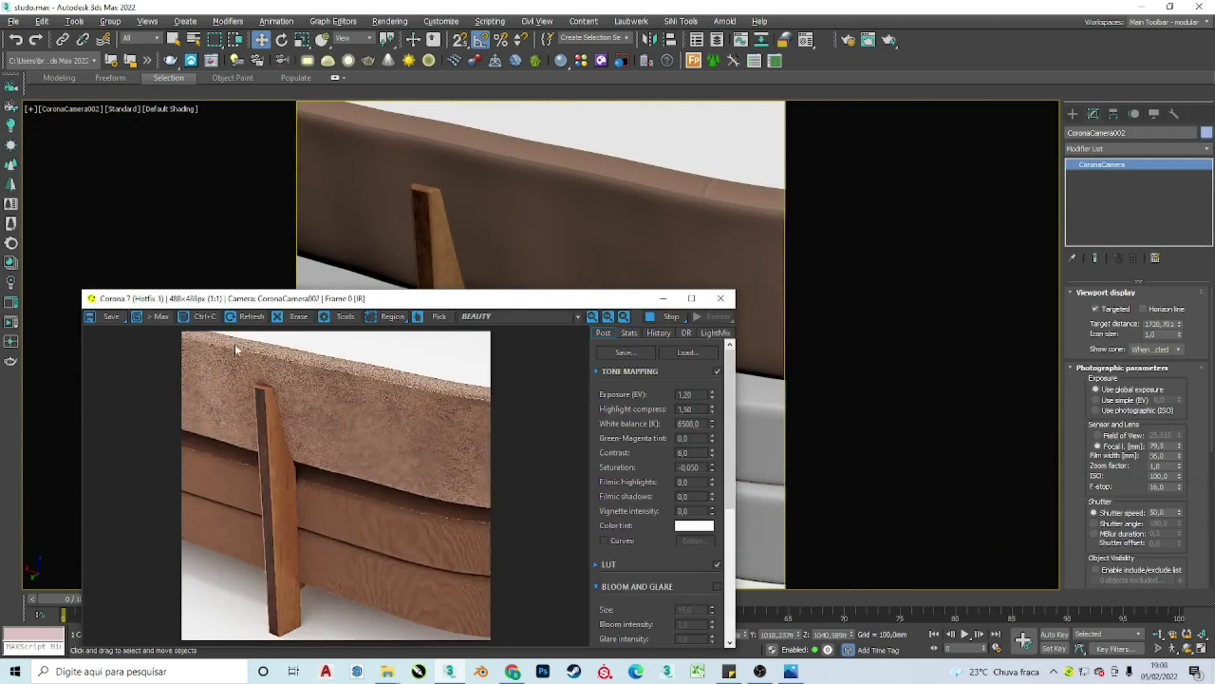
click(691, 298)
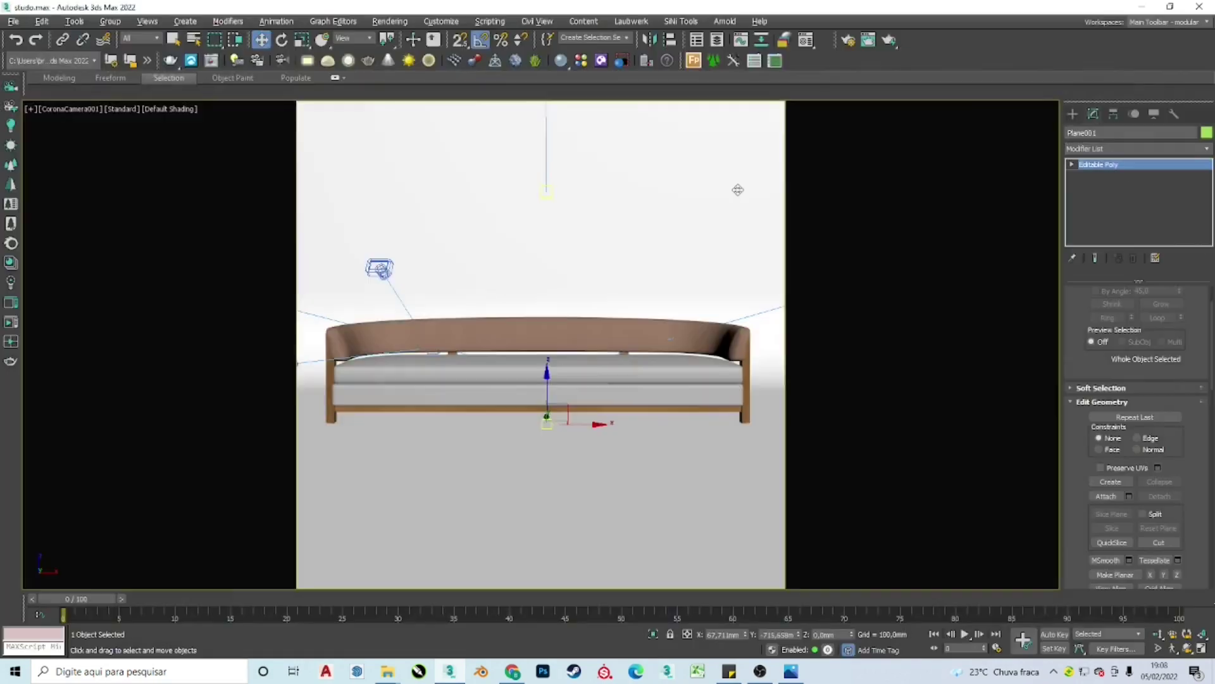
Step: Create a new render folder inside SOFA ELA as output, then render CoronaCamera003 at 2000×2000
click(872, 202)
right_click(840, 300)
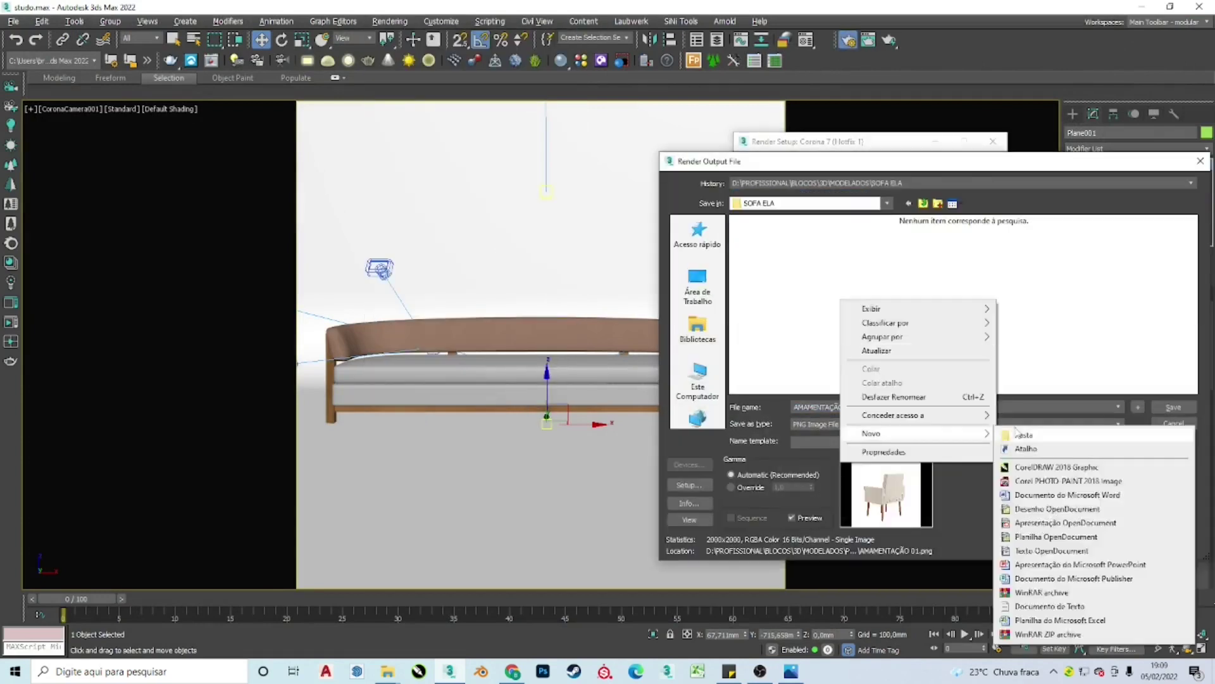
click(1018, 431)
click(1173, 407)
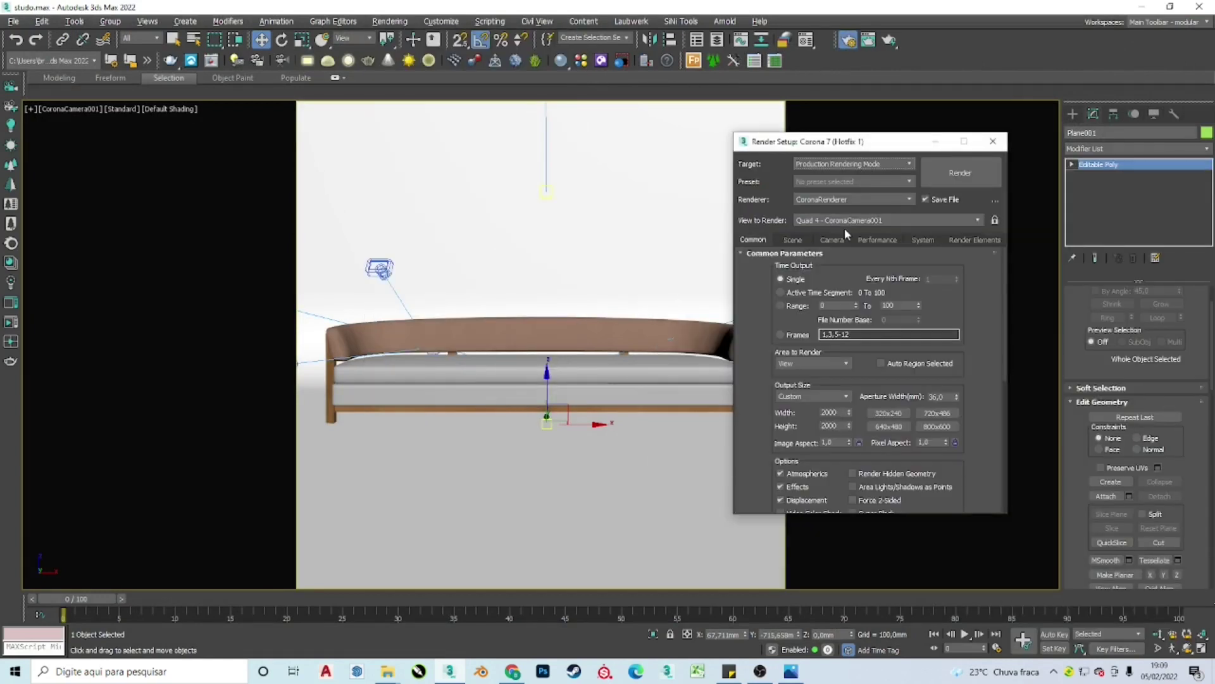
click(993, 141)
click(594, 436)
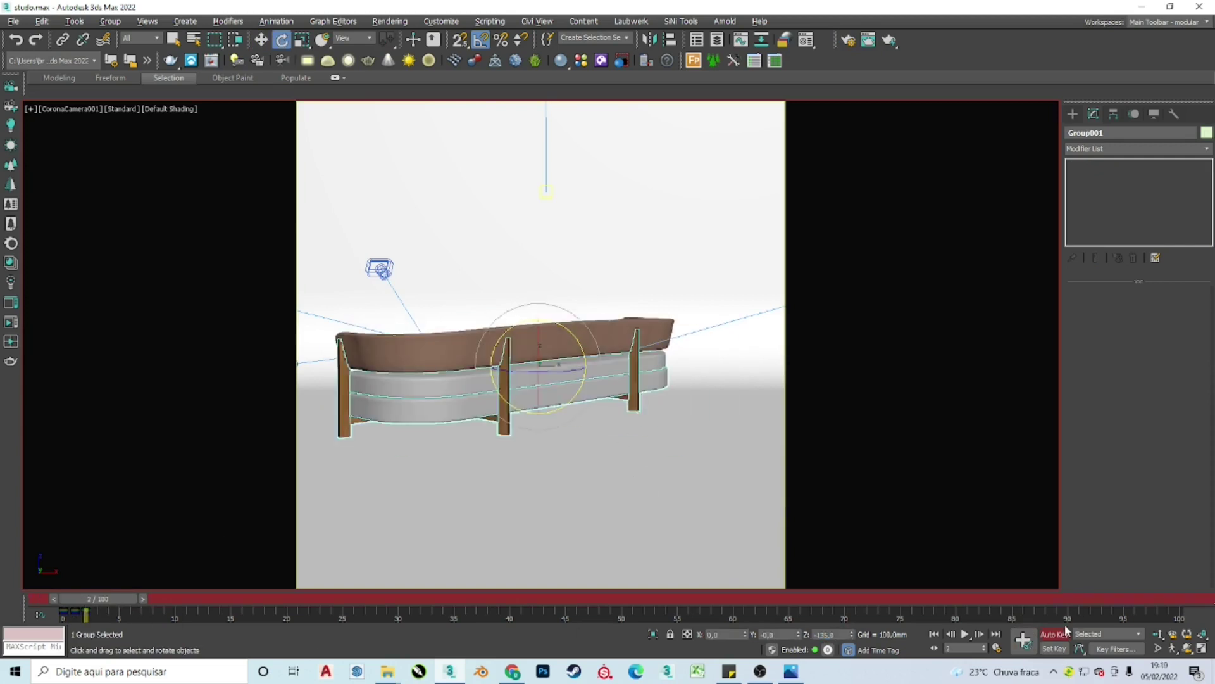
key(e)
key(shift+q)
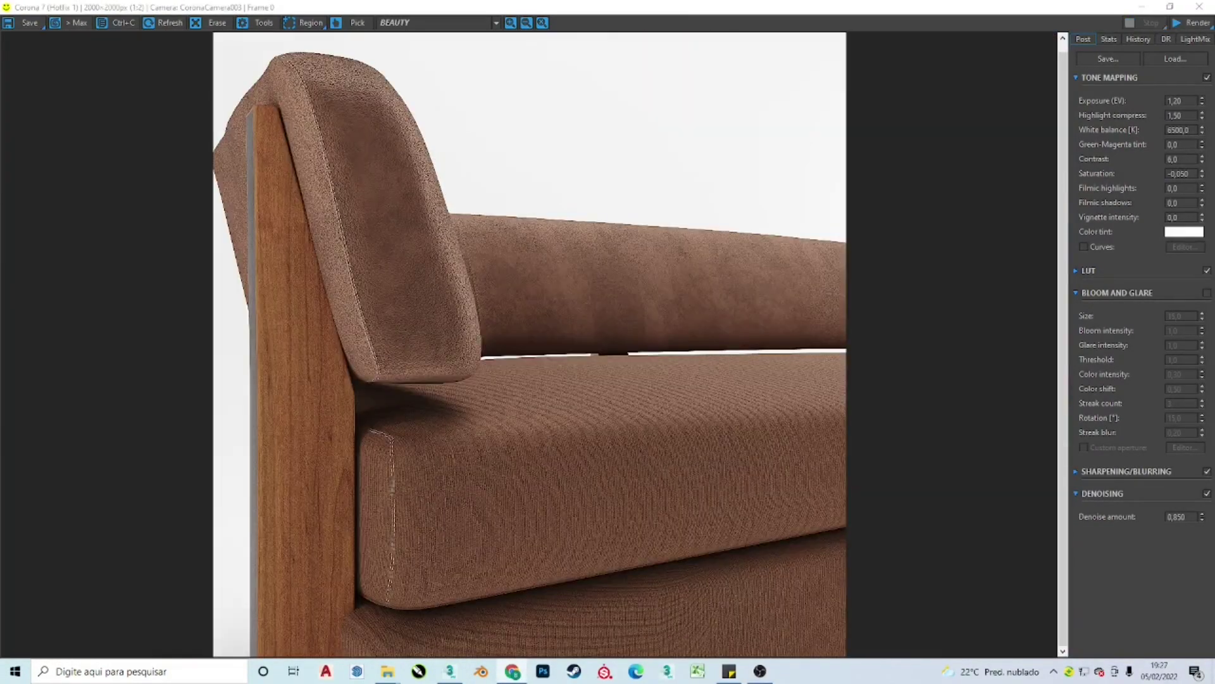
scroll(427, 100, up, 1)
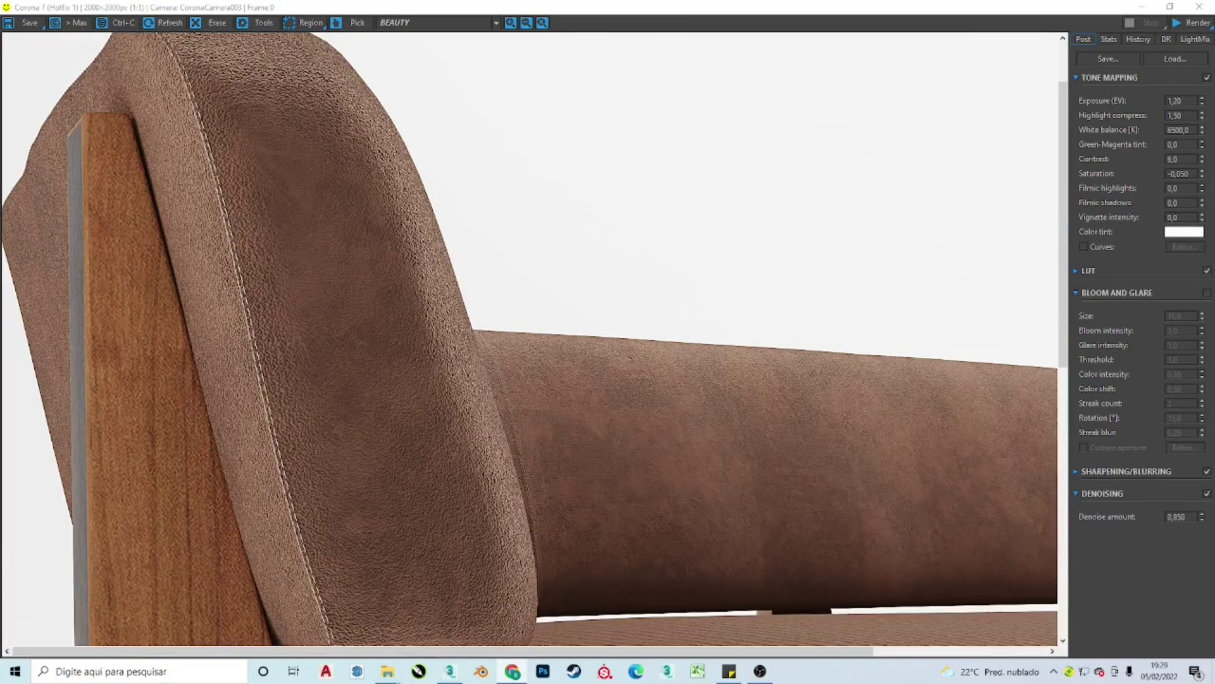